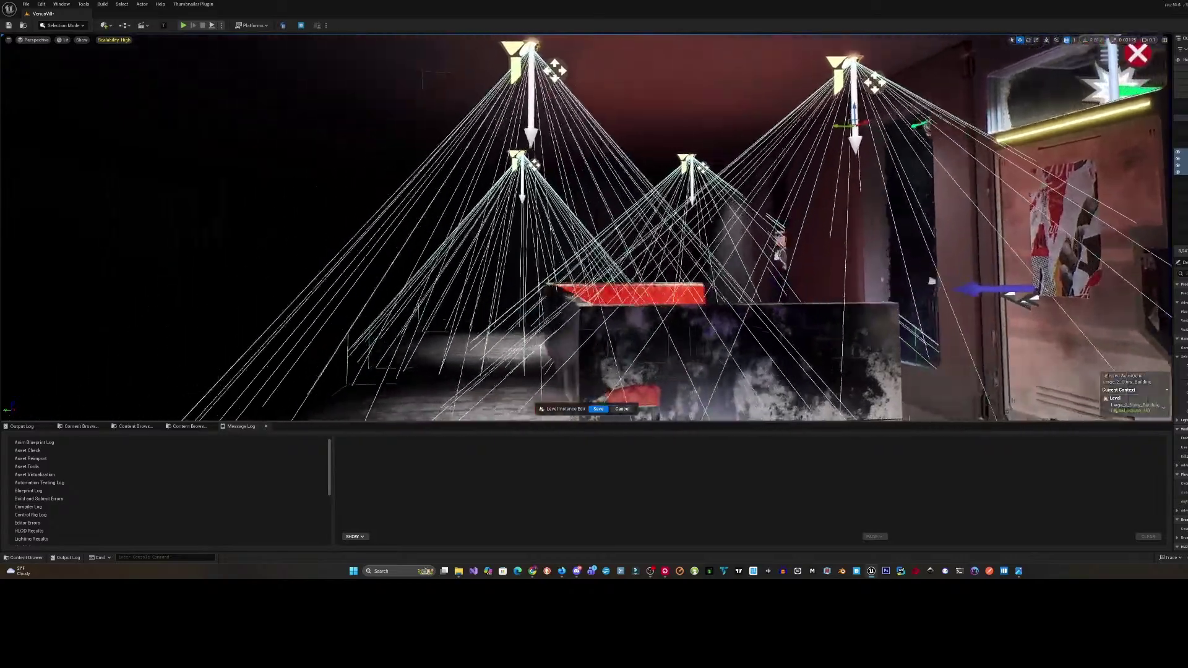
- Raise the selected ceiling spotlights slightly toward the ceiling and set the position grid snap to 10
{"action": "key", "text": "w"}
{"action": "key", "text": "e"}
{"action": "scroll", "coordinate": [587, 228], "scroll_direction": "down", "scroll_amount": 1}
{"action": "key", "text": "q"}
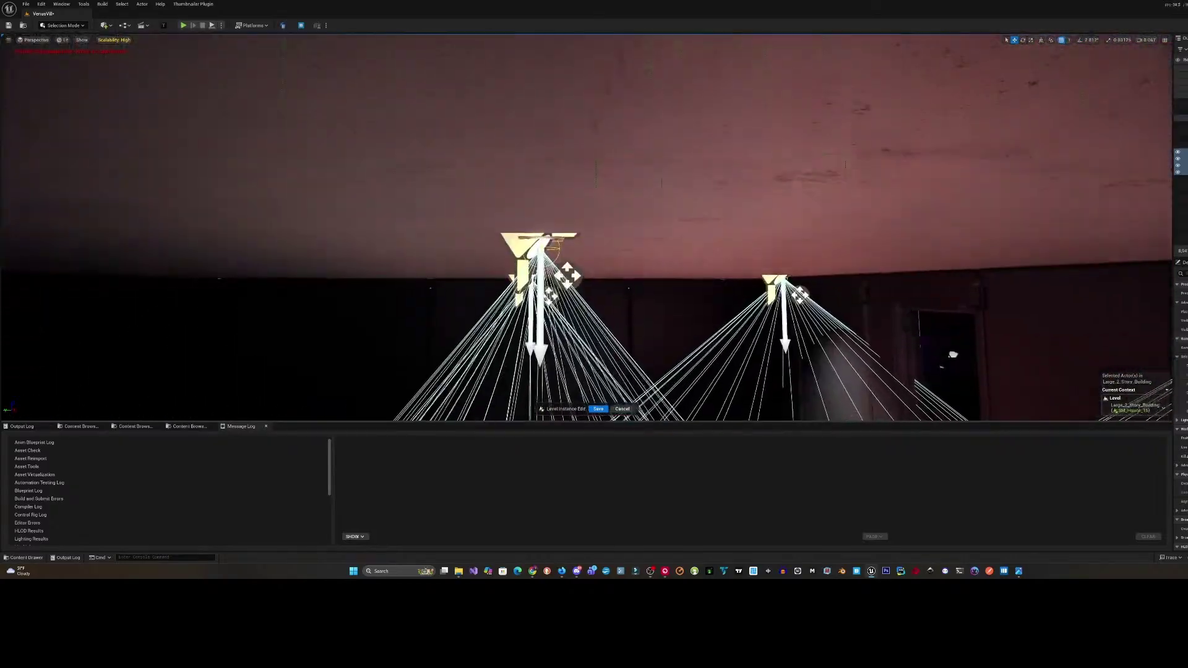
{"action": "key", "text": "w"}
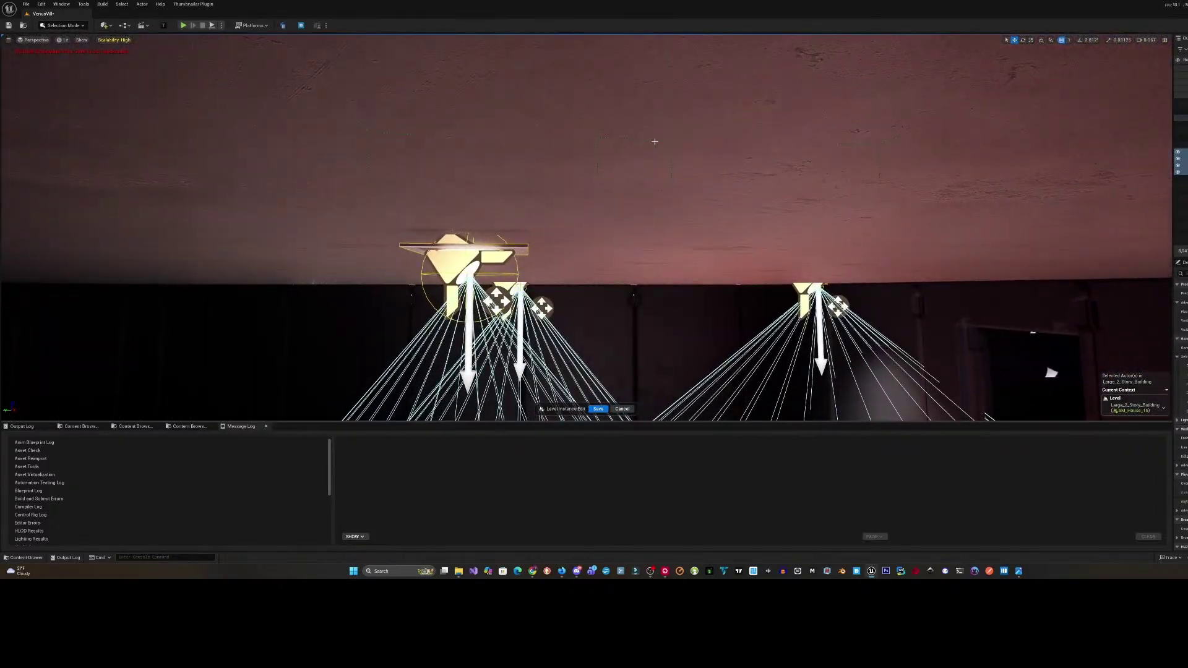
{"action": "right_click_drag", "start_coordinate": [654, 141], "coordinate": [1134, 266]}
{"action": "key", "text": "a"}
{"action": "key", "text": "s"}
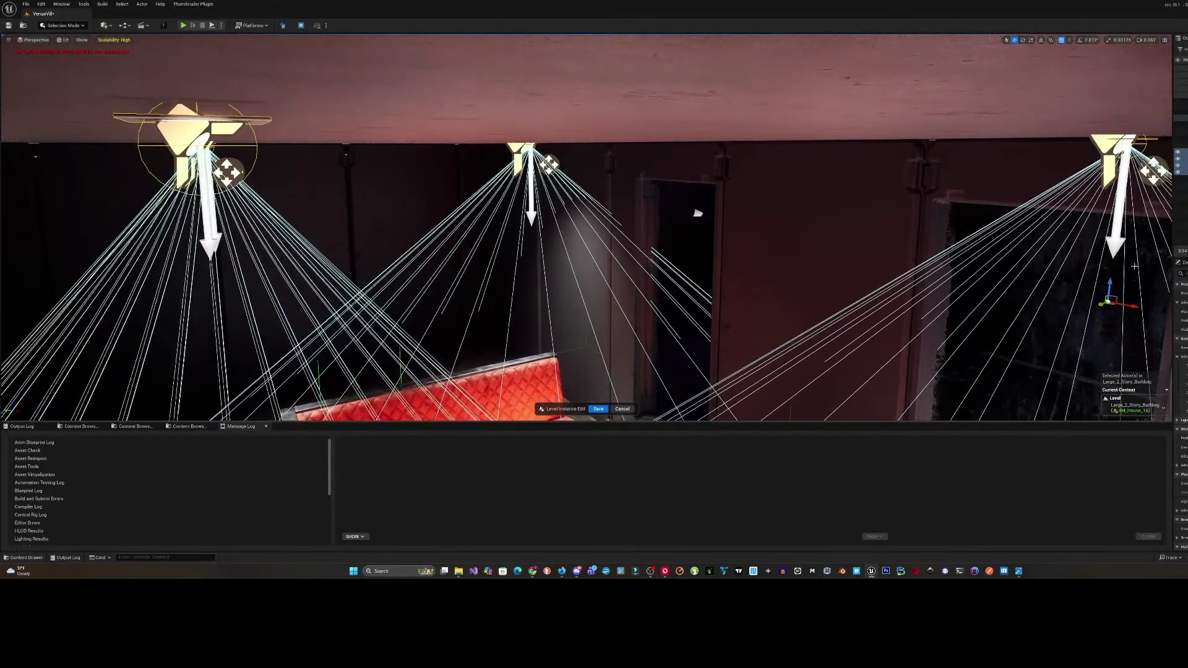
{"action": "left_click_drag", "start_coordinate": [1111, 284], "coordinate": [1110, 280]}
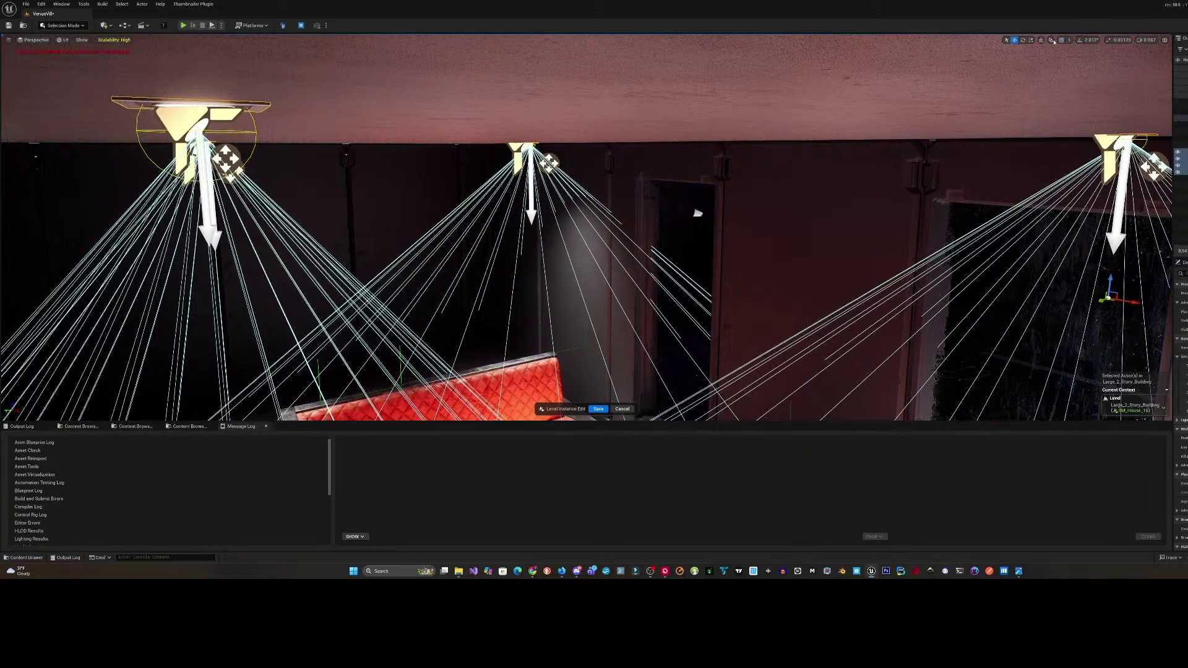
{"action": "left_click", "coordinate": [1079, 73]}
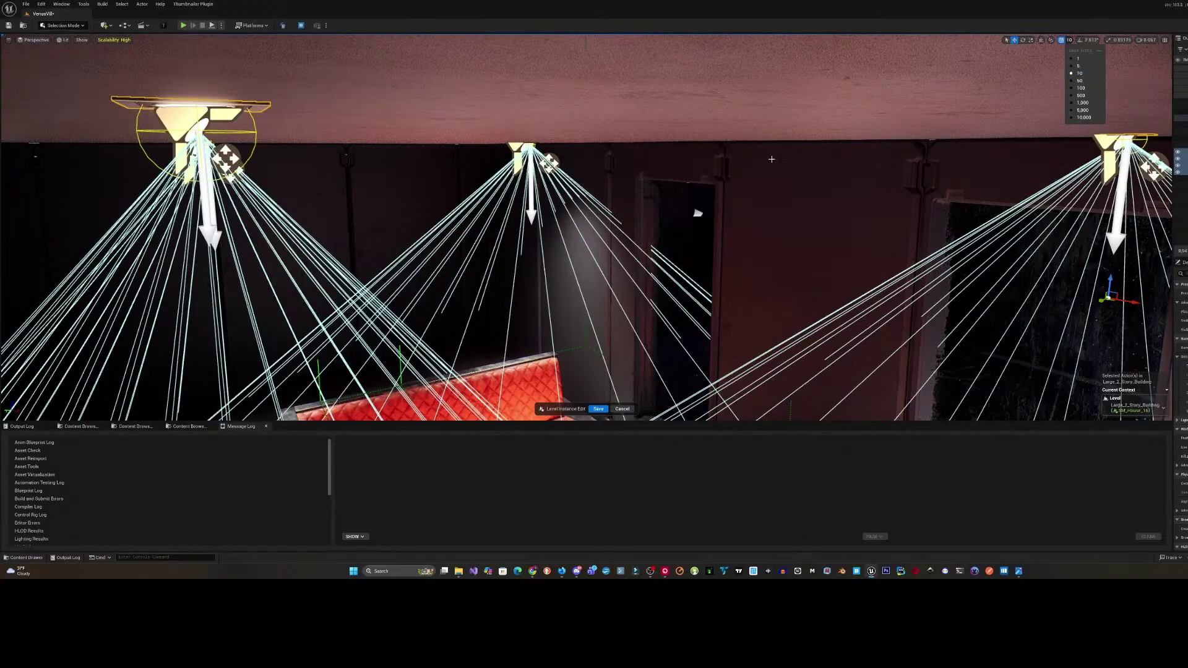
- Select all four ceiling spotlights and shift them together across the room, away from the wall with the door
{"action": "right_click_drag", "start_coordinate": [1052, 93], "coordinate": [1052, 123]}
{"action": "right_click_drag", "start_coordinate": [594, 227], "coordinate": [613, 170]}
{"action": "key", "text": "g"}
{"action": "right_click_drag", "start_coordinate": [860, 182], "coordinate": [745, 165]}
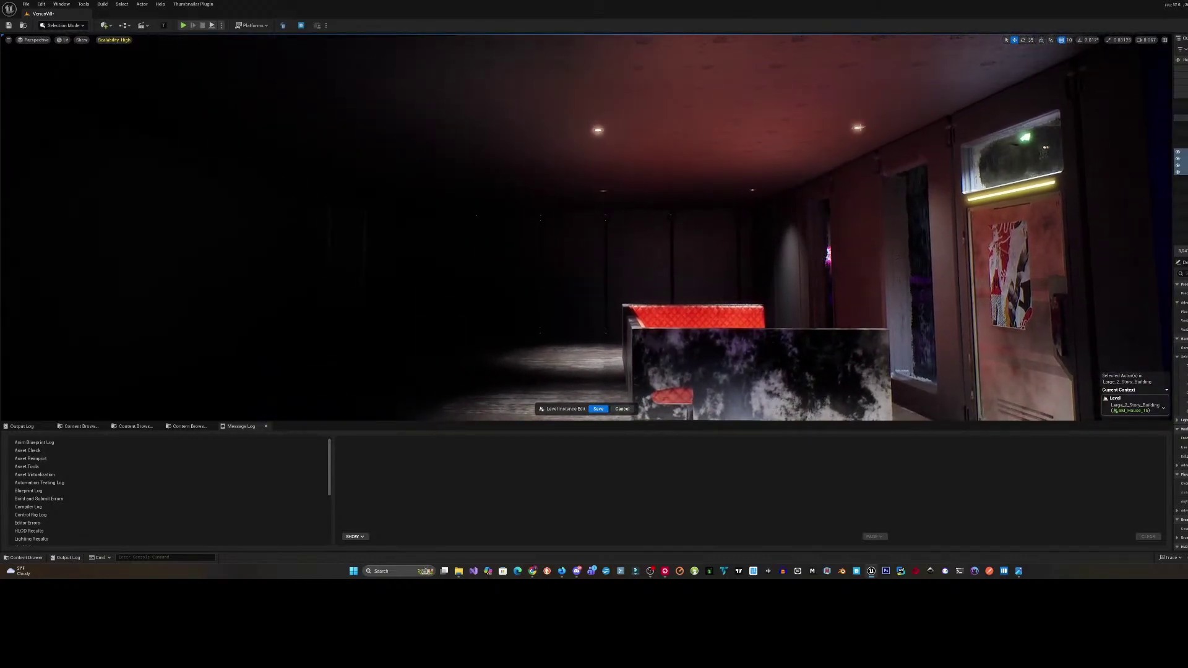
{"action": "left_click_drag", "start_coordinate": [796, 183], "coordinate": [838, 178]}
{"action": "key", "text": "g"}
{"action": "left_click", "coordinate": [592, 135]}
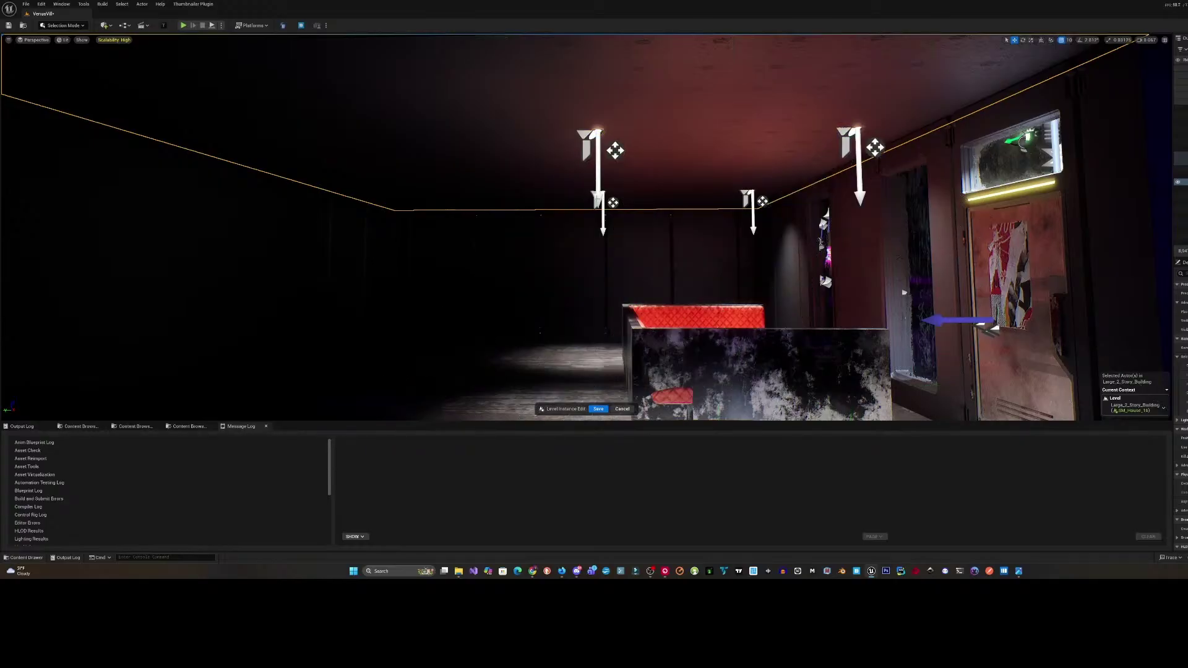
{"action": "left_click", "coordinate": [585, 142]}
{"action": "mouse_move", "coordinate": [597, 198]}
{"action": "right_mouse_down"}
{"action": "mouse_move", "coordinate": [650, 198]}
{"action": "mouse_move", "coordinate": [594, 197]}
{"action": "mouse_move", "coordinate": [595, 209]}
{"action": "right_mouse_up"}
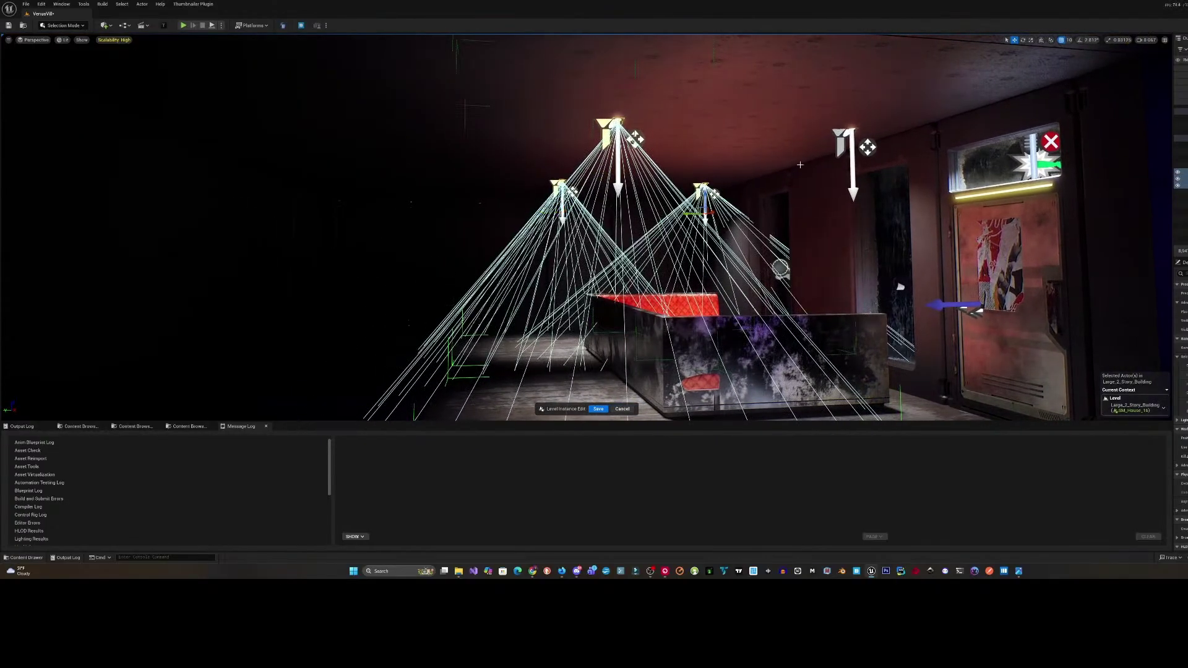
{"action": "left_click", "coordinate": [847, 131]}
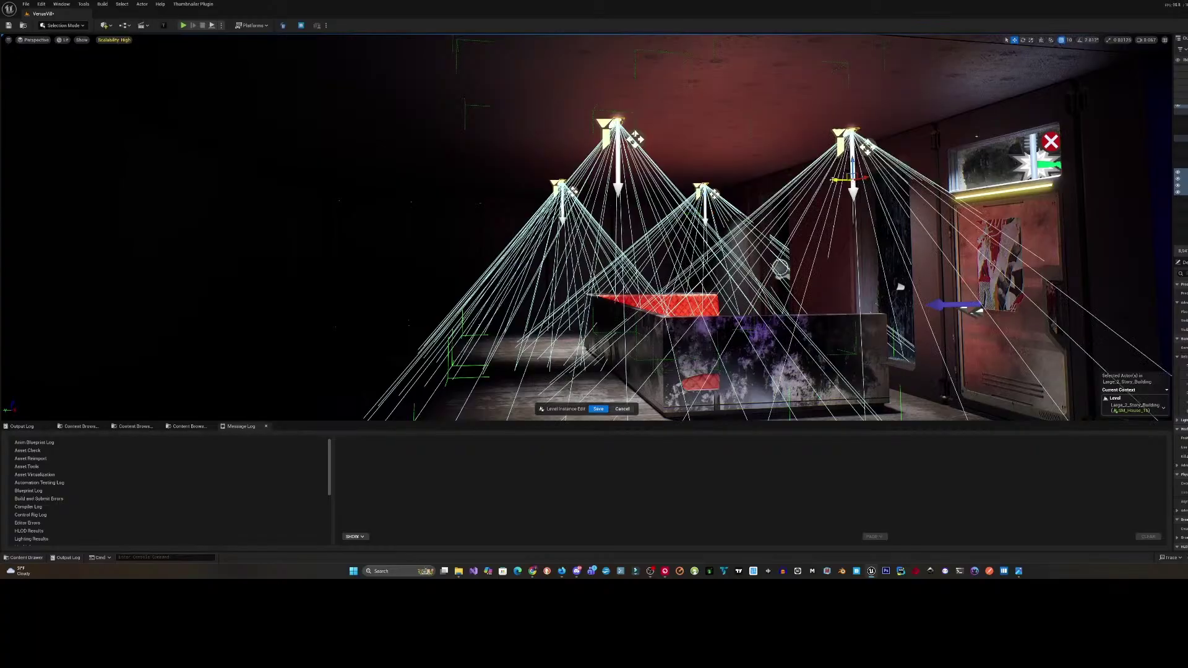
{"action": "left_click_drag", "start_coordinate": [833, 180], "coordinate": [569, 175]}
- Select only the pair of spotlights nearest the door and move it back toward the door wall, widening the gap between pairs
{"action": "left_click", "coordinate": [585, 129]}
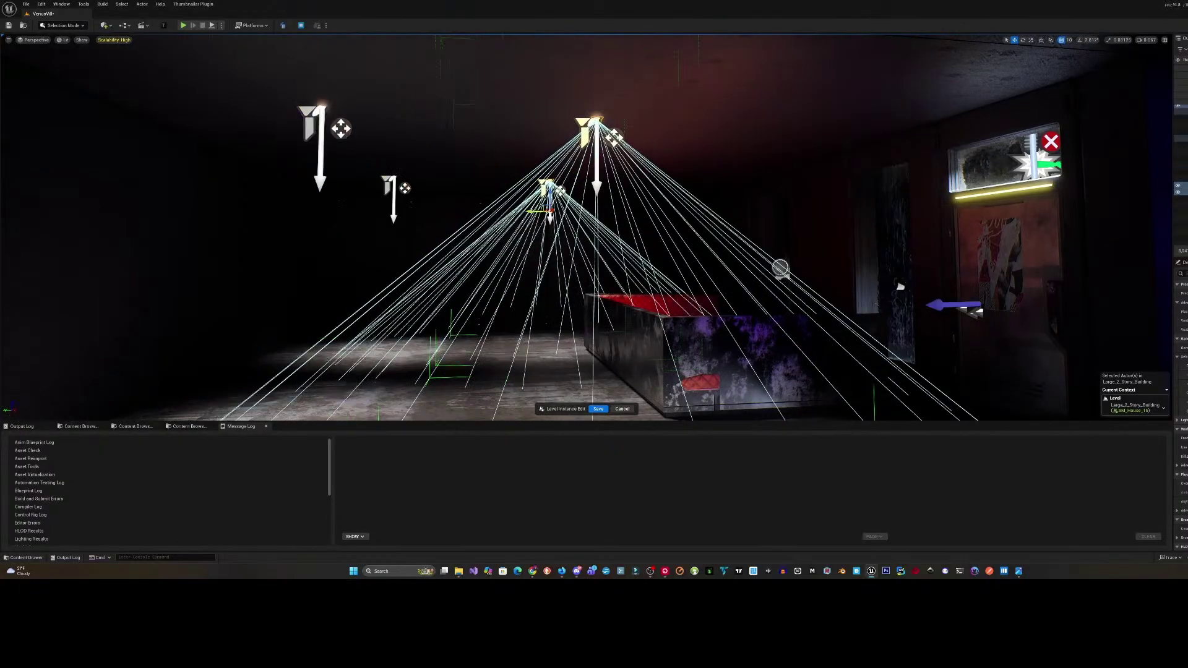
{"action": "left_click_drag", "start_coordinate": [534, 211], "coordinate": [622, 212]}
{"action": "right_click_drag", "start_coordinate": [621, 213], "coordinate": [533, 242]}
{"action": "key", "text": "s"}
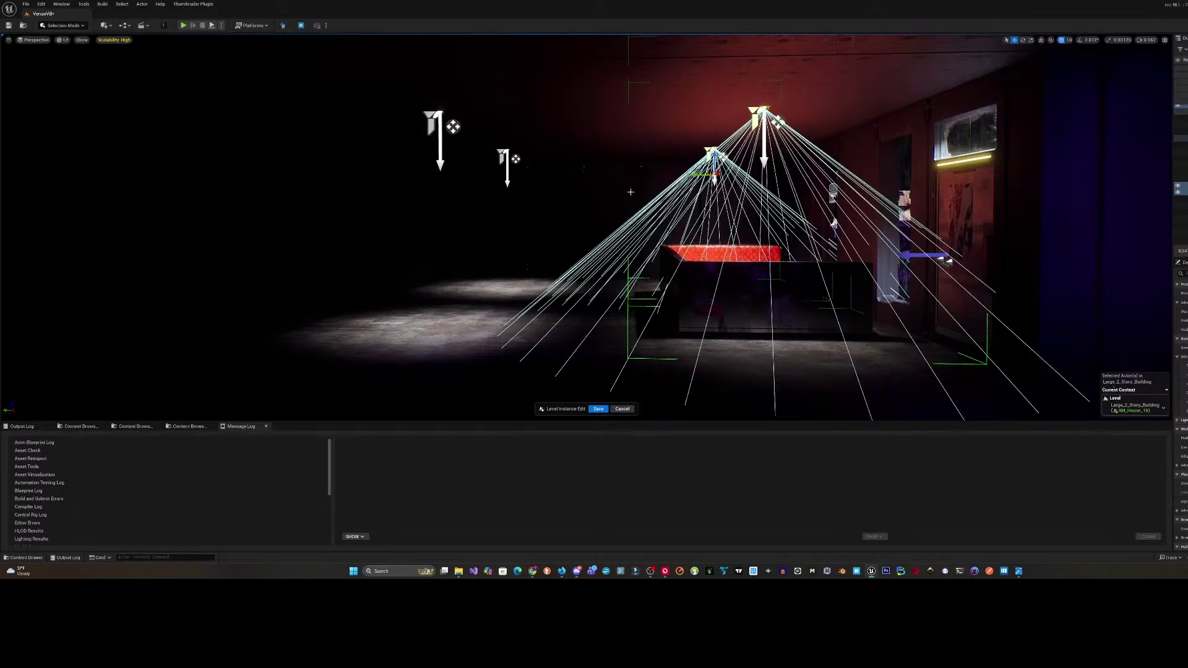
- Inspect the lighting around the lower room, including the purple-lit wall with tables, the windows and the red booth
{"action": "key", "text": "w"}
{"action": "right_click_drag", "start_coordinate": [634, 188], "coordinate": [1071, 208]}
{"action": "scroll", "coordinate": [635, 188], "scroll_direction": "up", "scroll_amount": 1}
{"action": "key", "text": "s"}
{"action": "scroll", "coordinate": [756, 207], "scroll_direction": "up", "scroll_amount": 1}
{"action": "key", "text": "s"}
{"action": "key", "text": "w"}
{"action": "right_click_drag", "start_coordinate": [916, 213], "coordinate": [925, 209]}
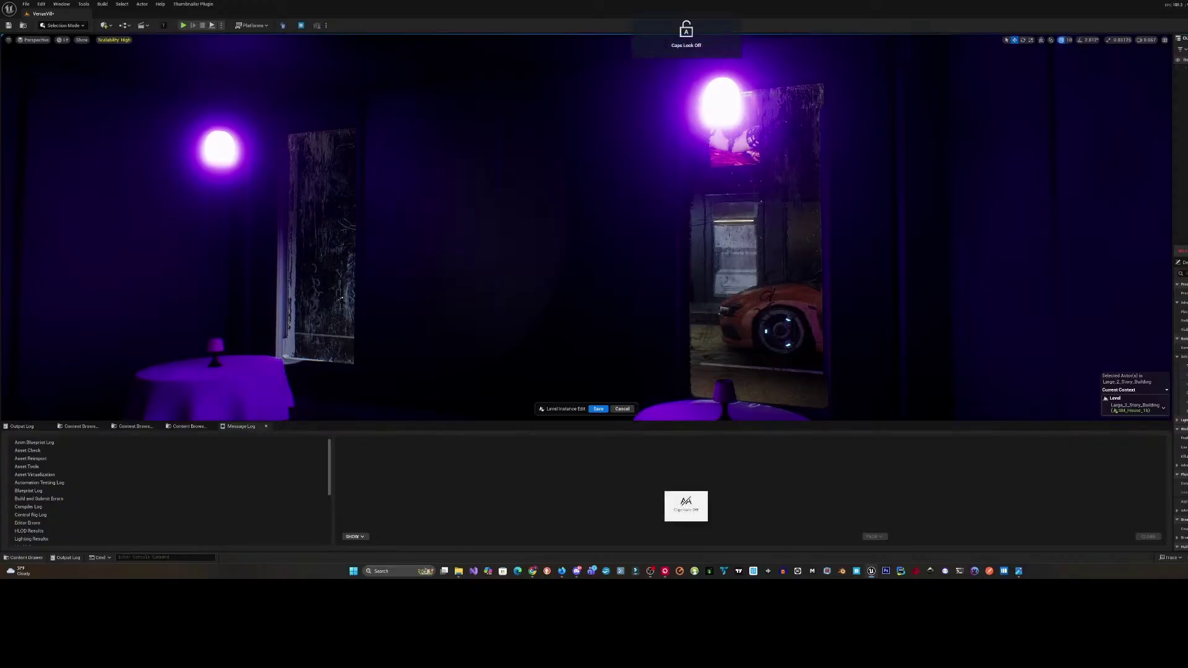
{"action": "mouse_move", "coordinate": [629, 84]}
{"action": "right_mouse_down"}
{"action": "mouse_move", "coordinate": [477, 84]}
{"action": "mouse_move", "coordinate": [712, 100]}
{"action": "mouse_move", "coordinate": [526, 99]}
{"action": "mouse_move", "coordinate": [581, 106]}
{"action": "mouse_move", "coordinate": [612, 62]}
{"action": "mouse_move", "coordinate": [575, 63]}
{"action": "mouse_move", "coordinate": [597, 87]}
{"action": "mouse_move", "coordinate": [570, 87]}
{"action": "mouse_move", "coordinate": [640, 99]}
{"action": "right_mouse_up"}
{"action": "key", "text": "w"}
{"action": "scroll", "coordinate": [650, 87], "scroll_direction": "up", "scroll_amount": 1}
{"action": "key", "text": "s"}
{"action": "key", "text": "w"}
{"action": "key", "text": "d"}
{"action": "key", "text": "w"}
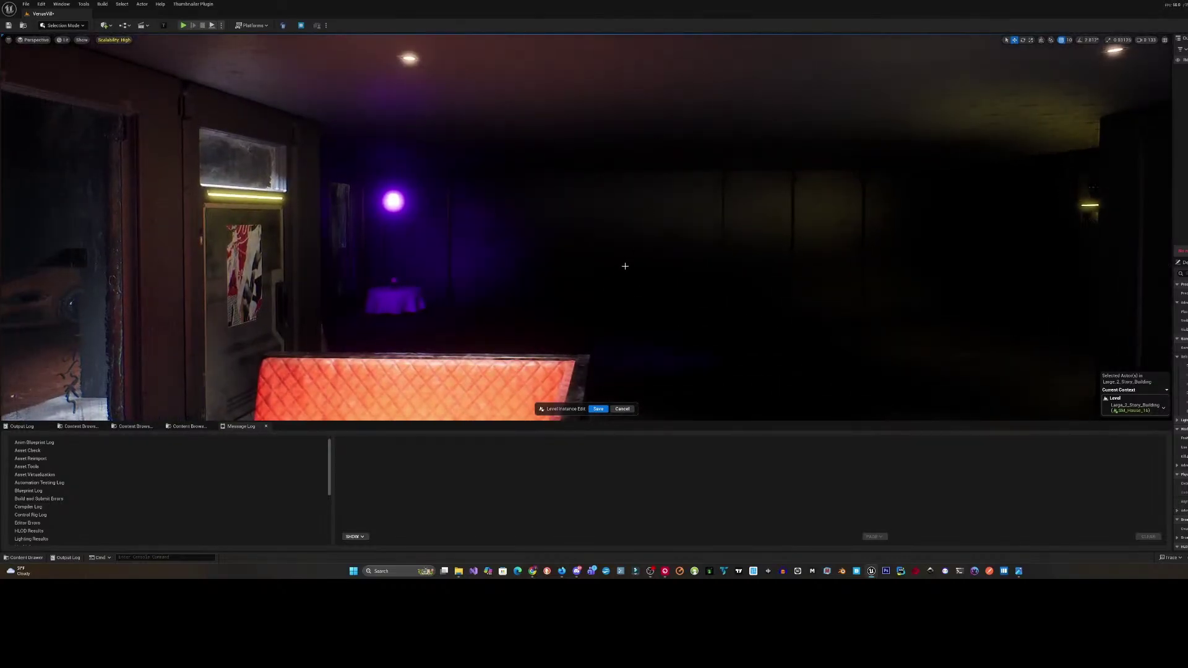
- Search the Outpost folder for "stair" assets, filtered to static meshes
{"action": "left_click", "coordinate": [78, 427]}
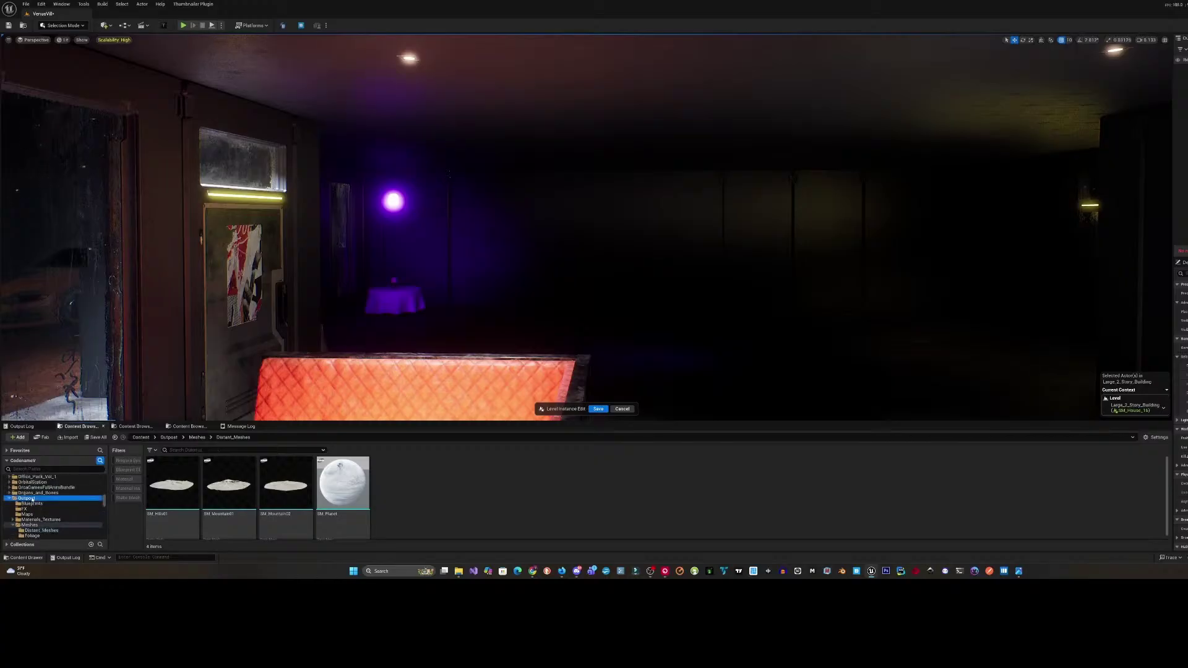
{"action": "left_click", "coordinate": [27, 499]}
{"action": "type", "text": "sta"}
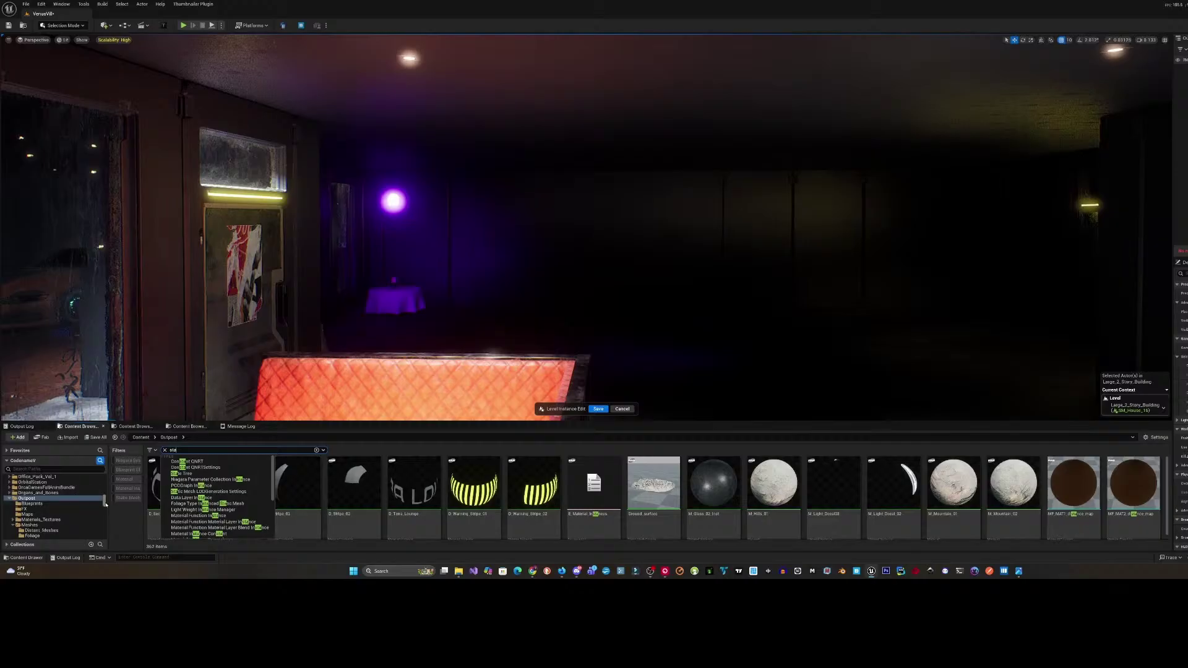
{"action": "left_click", "coordinate": [121, 499]}
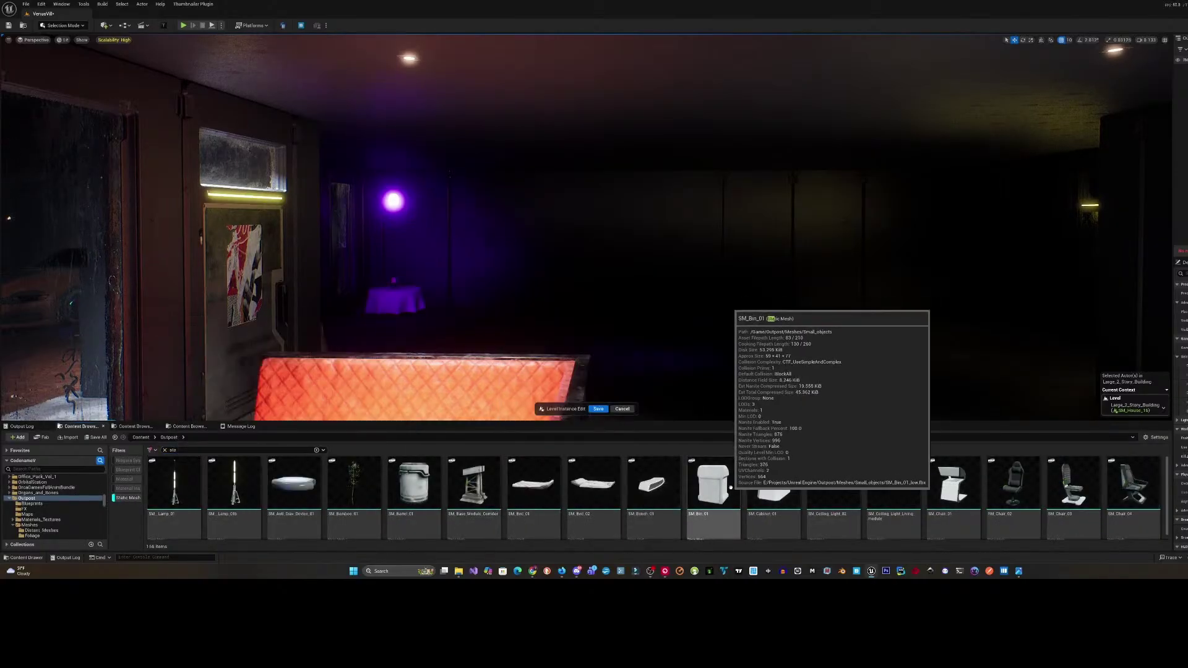
{"action": "scroll", "coordinate": [730, 484], "scroll_direction": "down", "scroll_amount": 1}
{"action": "scroll", "coordinate": [731, 484], "scroll_direction": "down", "scroll_amount": 1}
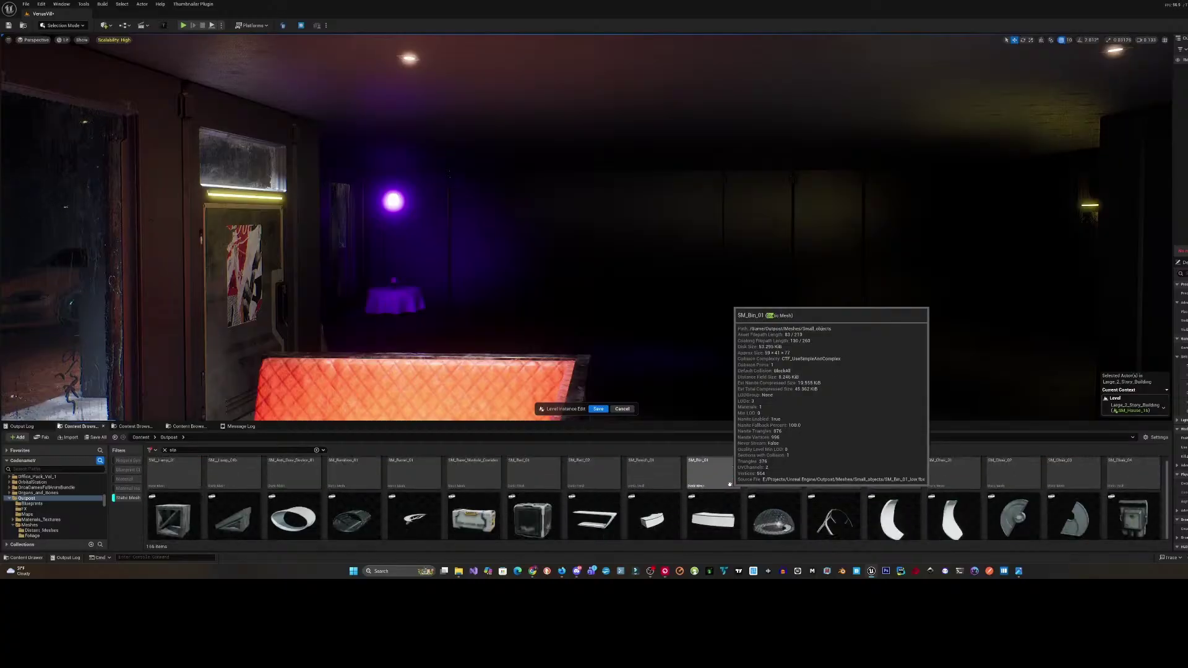
{"action": "scroll", "coordinate": [730, 485], "scroll_direction": "down", "scroll_amount": 1}
{"action": "scroll", "coordinate": [730, 484], "scroll_direction": "down", "scroll_amount": 5}
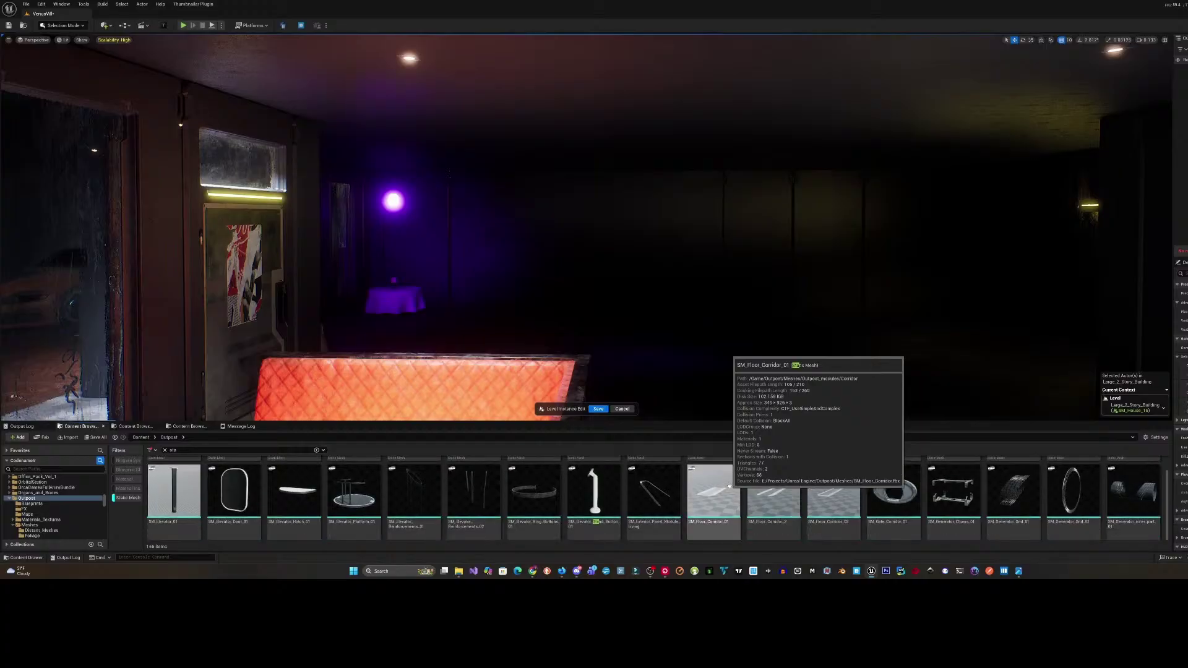
{"action": "scroll", "coordinate": [730, 484], "scroll_direction": "down", "scroll_amount": 1}
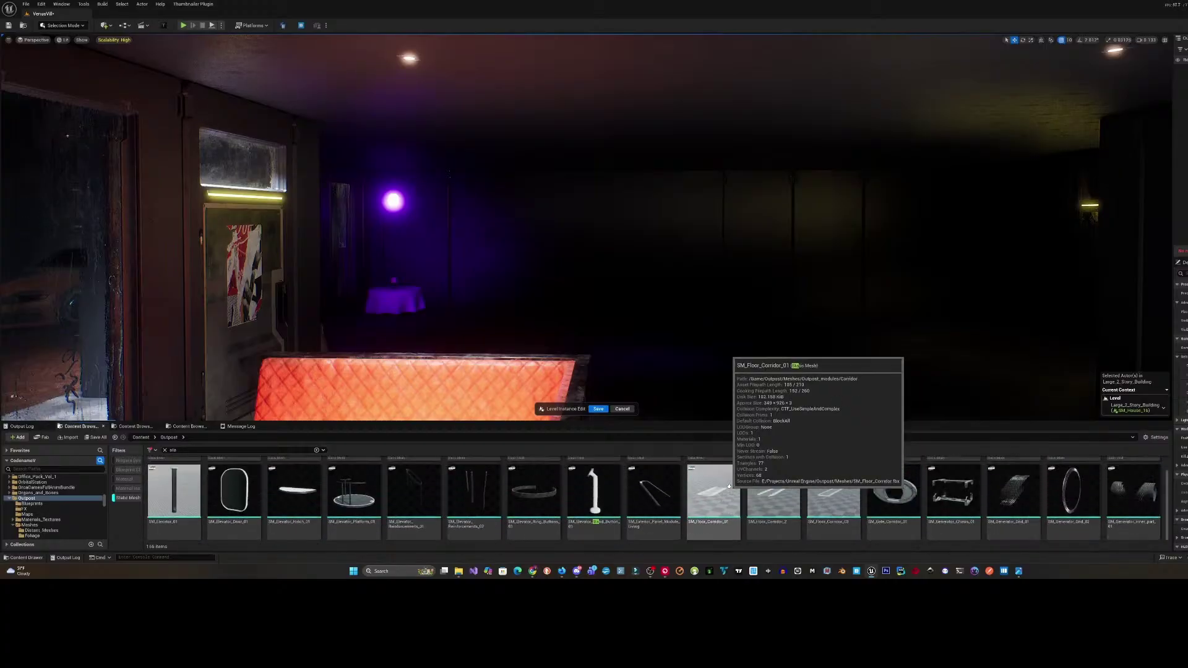
{"action": "scroll", "coordinate": [729, 485], "scroll_direction": "down", "scroll_amount": 3}
{"action": "scroll", "coordinate": [729, 485], "scroll_direction": "down", "scroll_amount": 3}
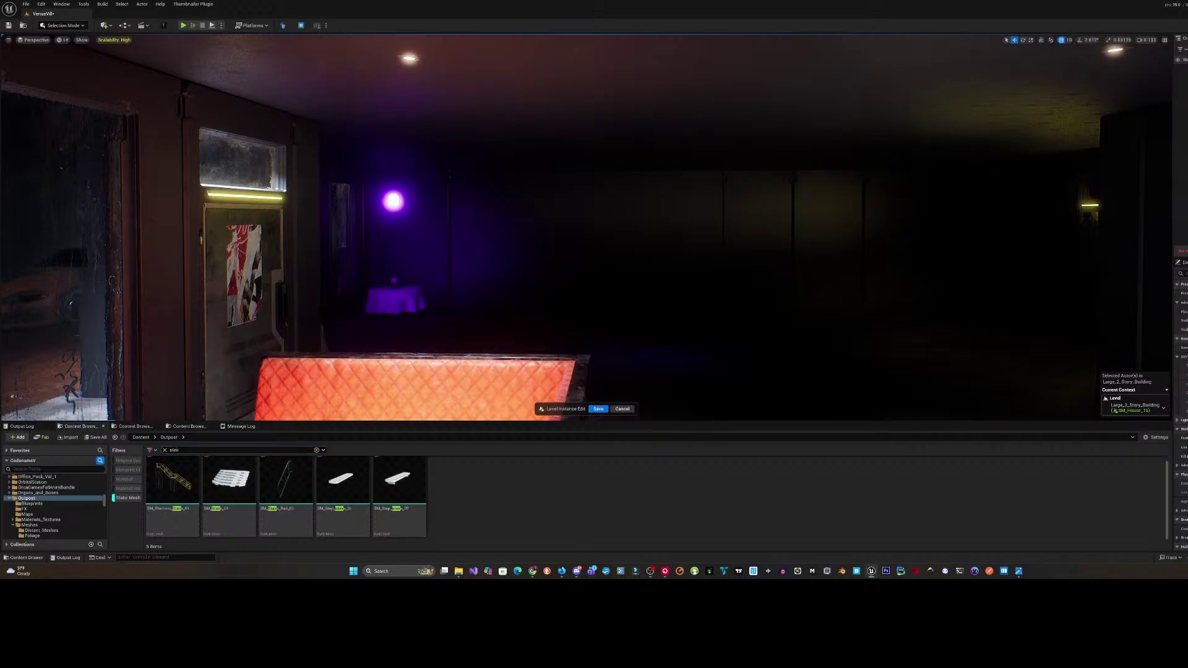
- Try the platform stairs mesh on the lower room's floor, check it from the upper floor and delete it
{"action": "key", "text": "s"}
{"action": "right_click_drag", "start_coordinate": [585, 228], "coordinate": [619, 229]}
{"action": "key", "text": "w"}
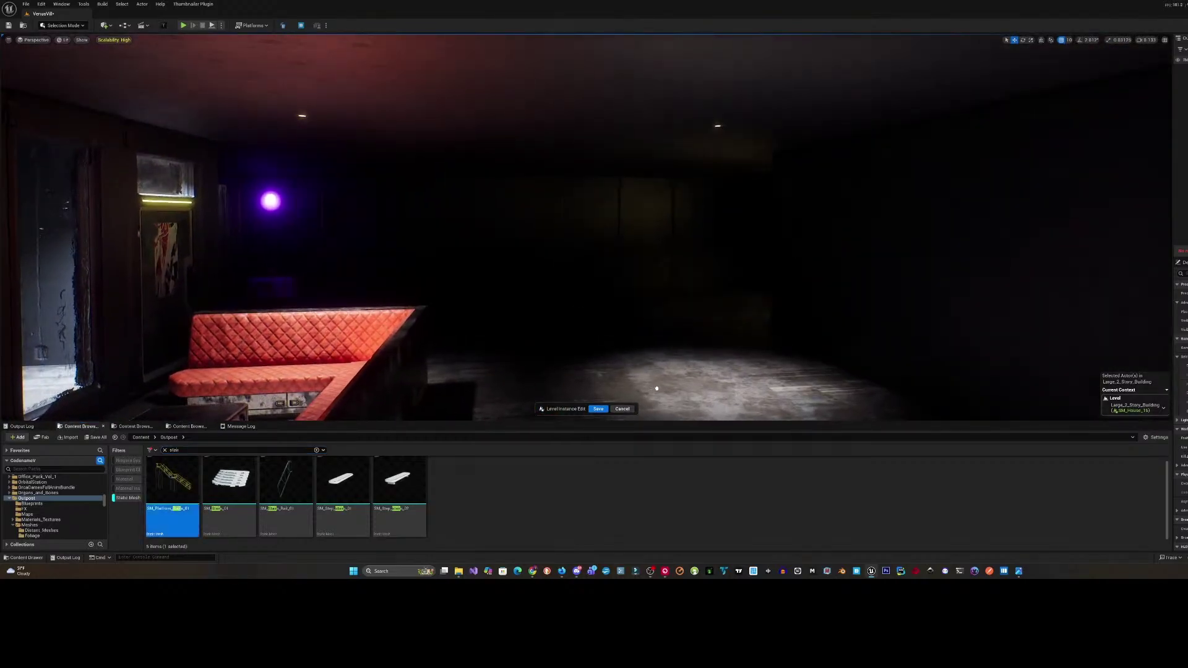
{"action": "left_click_drag", "start_coordinate": [657, 381], "coordinate": [634, 343]}
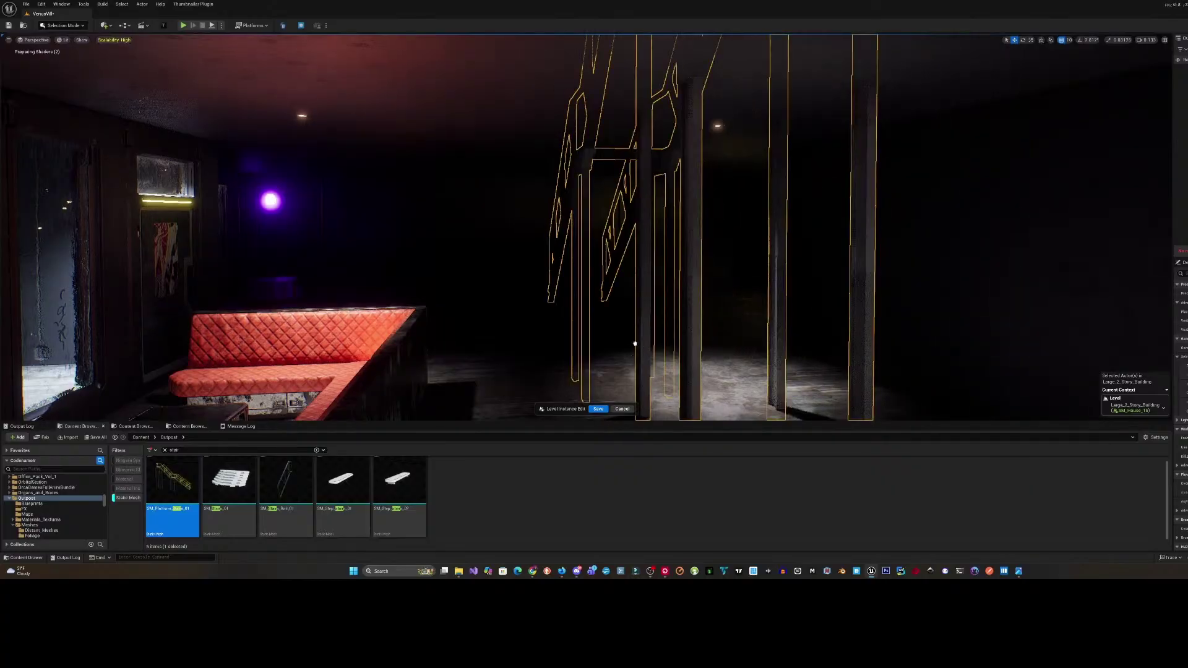
{"action": "right_click_drag", "start_coordinate": [626, 331], "coordinate": [471, 276]}
{"action": "key", "text": "e"}
{"action": "key", "text": "s"}
{"action": "right_click_drag", "start_coordinate": [600, 291], "coordinate": [600, 291]}
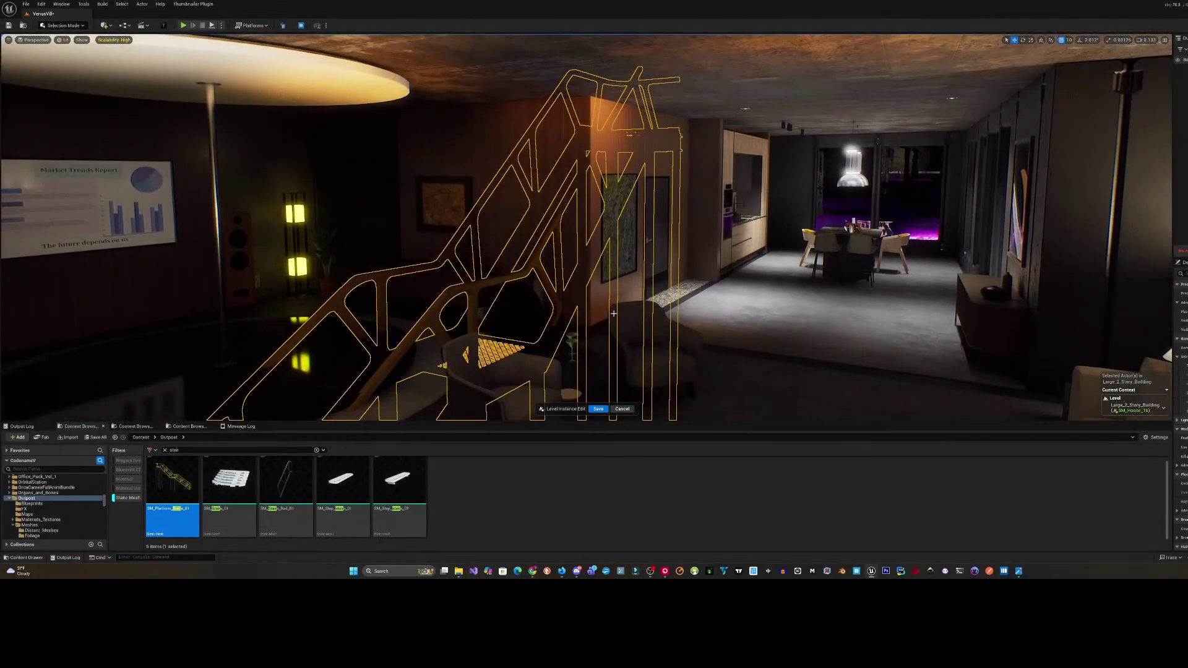
{"action": "key", "text": "Delete"}
- Try the curved stairs mesh in the upstairs living area, view it from around the room and delete it
{"action": "right_click_drag", "start_coordinate": [384, 346], "coordinate": [492, 375]}
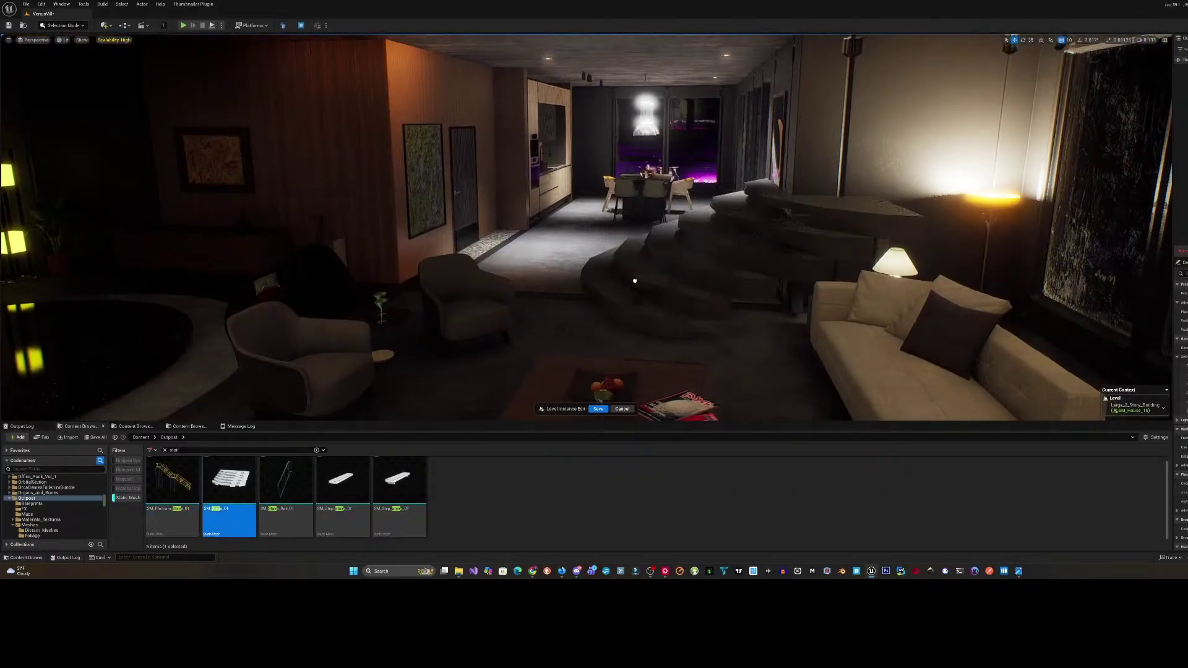
{"action": "left_click_drag", "start_coordinate": [543, 272], "coordinate": [526, 266]}
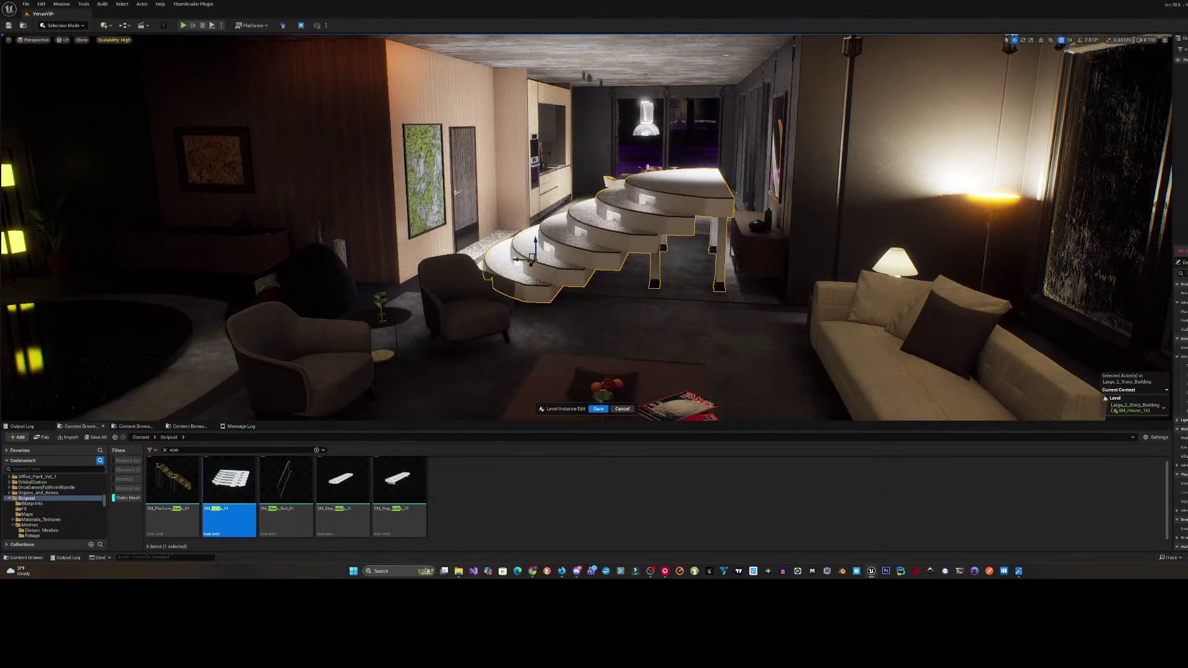
{"action": "right_click_drag", "start_coordinate": [526, 266], "coordinate": [786, 272]}
{"action": "key", "text": "w"}
{"action": "key", "text": "w"}
{"action": "key", "text": "w"}
{"action": "key", "text": "a"}
{"action": "scroll", "coordinate": [588, 272], "scroll_direction": "down", "scroll_amount": 1}
{"action": "key", "text": "Delete"}
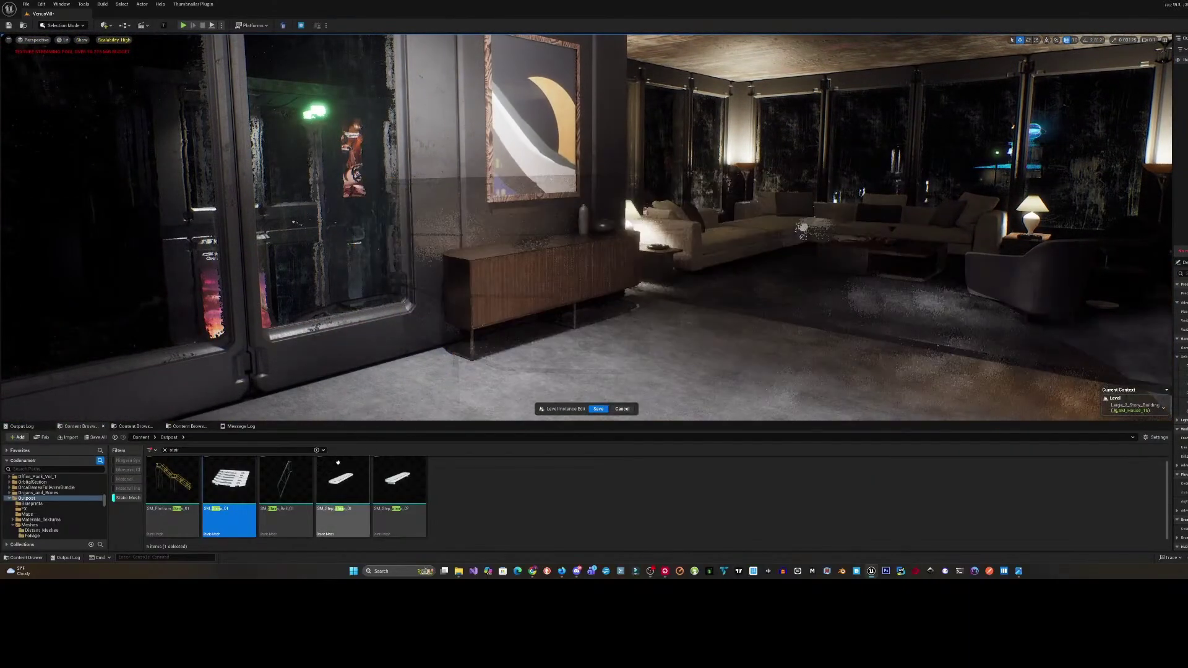
- Try the stair rail and the two single-step meshes on the upstairs floor, deleting each one
{"action": "left_click_drag", "start_coordinate": [285, 483], "coordinate": [693, 338]}
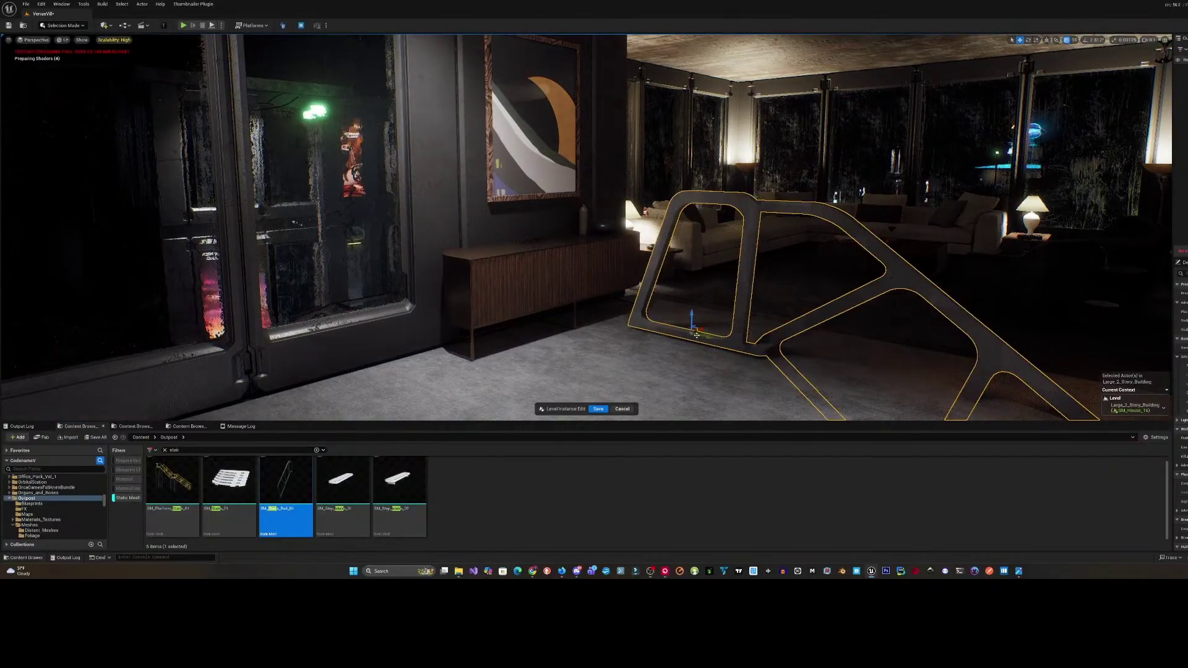
{"action": "right_click_drag", "start_coordinate": [693, 338], "coordinate": [809, 386]}
{"action": "key", "text": "Delete"}
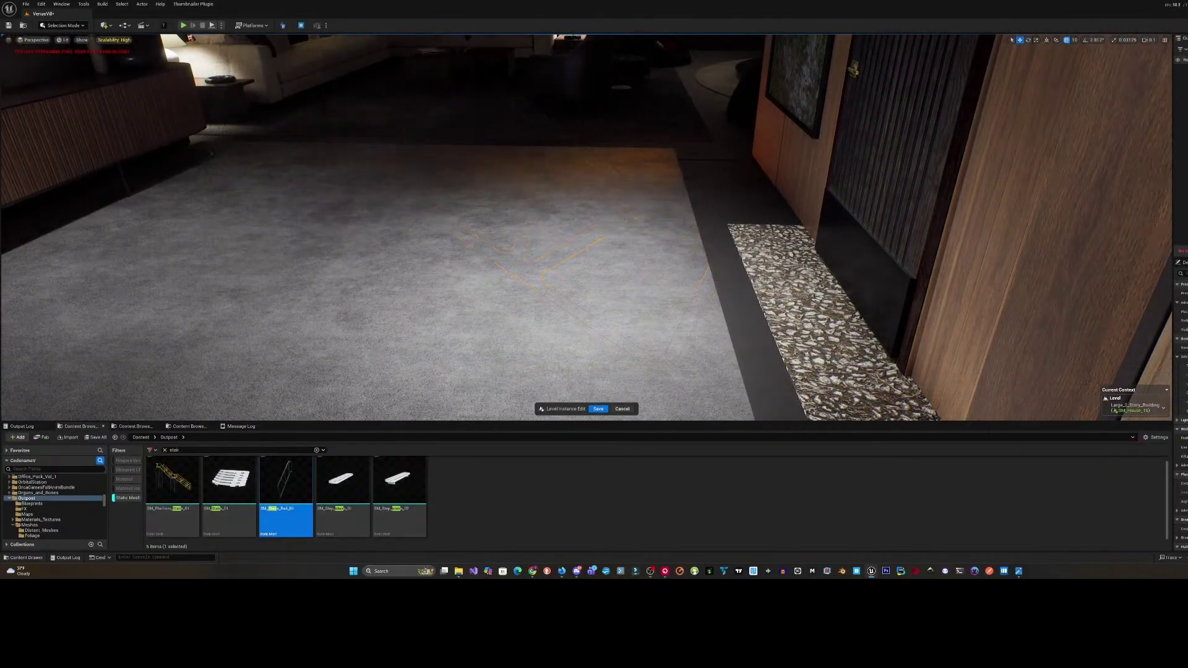
{"action": "left_click_drag", "start_coordinate": [408, 453], "coordinate": [443, 243]}
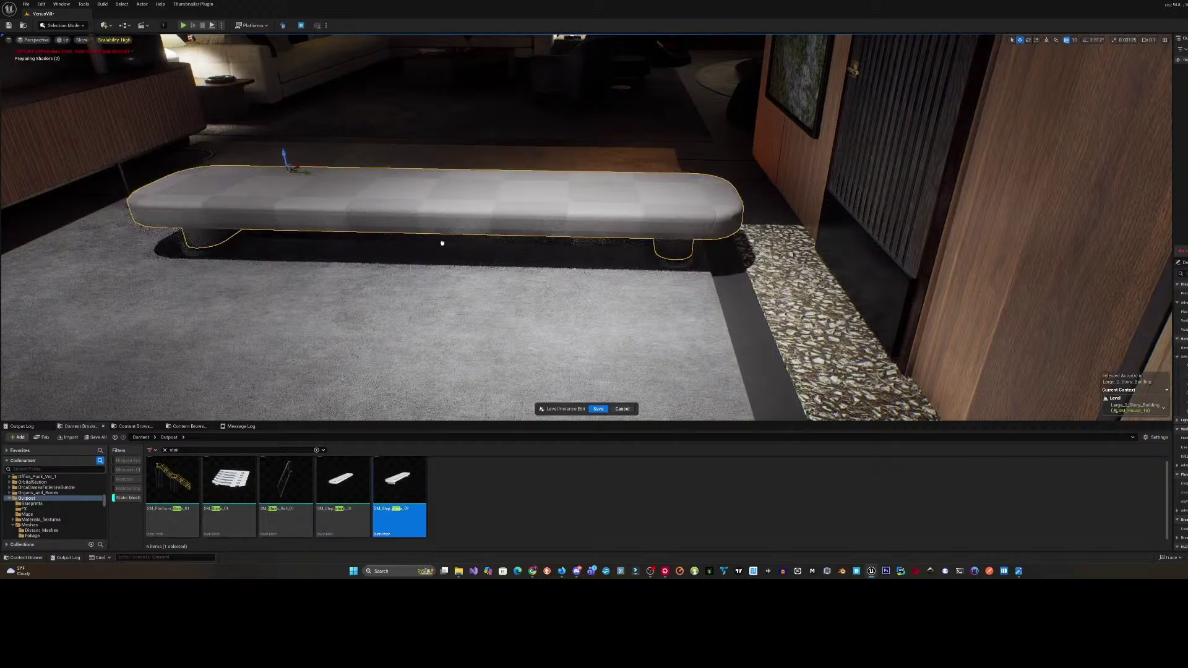
{"action": "key", "text": "Delete"}
{"action": "left_click_drag", "start_coordinate": [342, 479], "coordinate": [393, 258]}
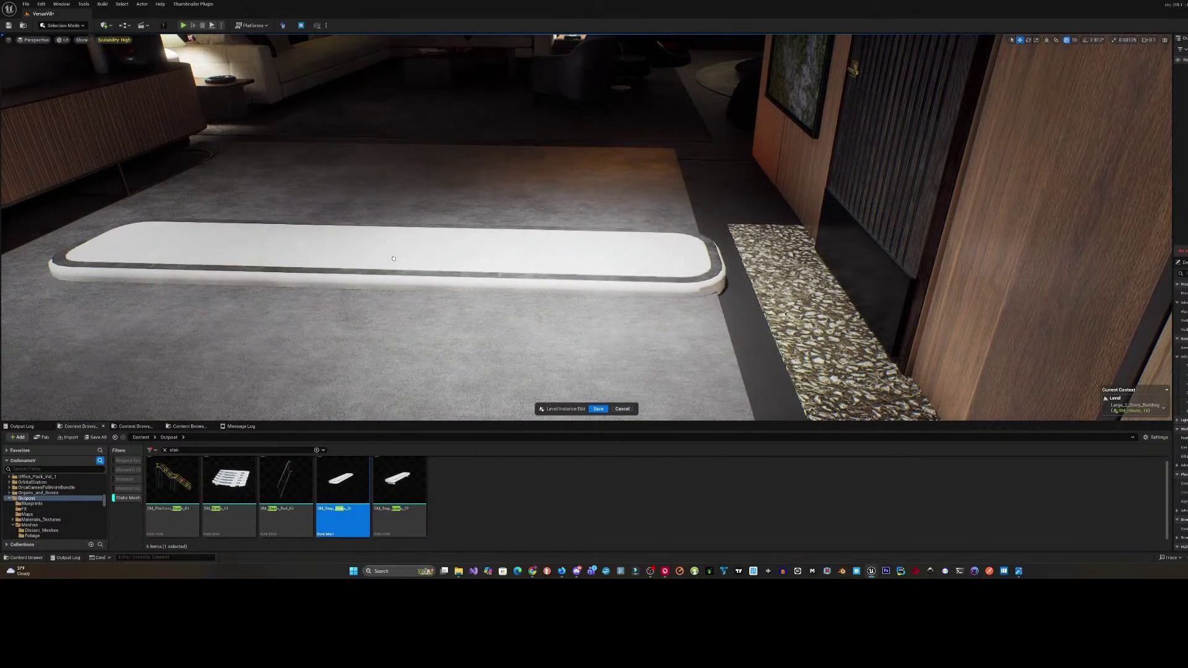
{"action": "key", "text": "Delete"}
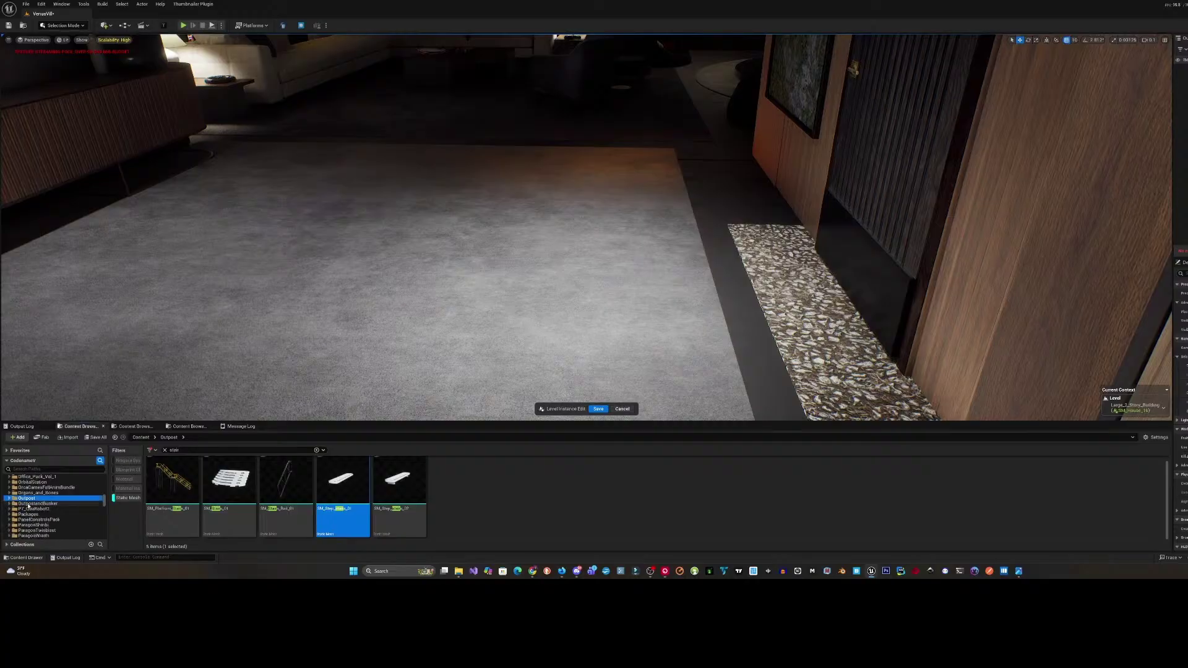
- Place the concrete stairs mesh from the OutpostandBunker folder upstairs and lower it straight down into the room below
{"action": "left_click", "coordinate": [28, 503]}
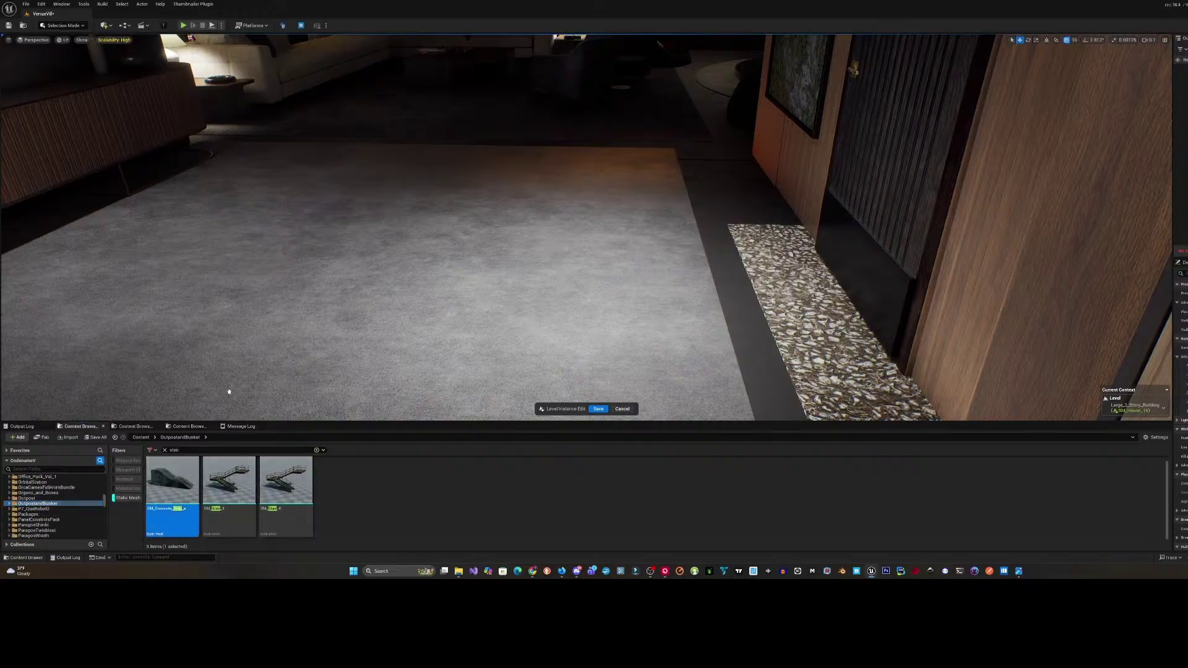
{"action": "left_click_drag", "start_coordinate": [229, 391], "coordinate": [436, 221]}
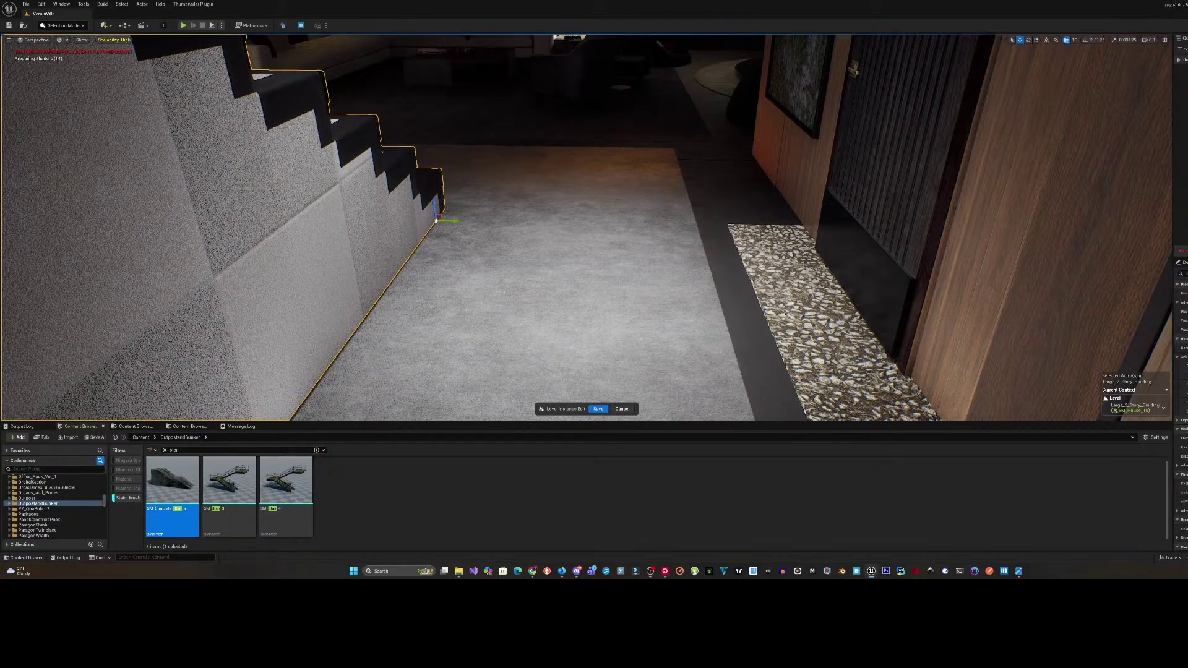
{"action": "right_click_drag", "start_coordinate": [436, 221], "coordinate": [384, 218]}
{"action": "key", "text": "d"}
{"action": "right_click_drag", "start_coordinate": [593, 287], "coordinate": [558, 291]}
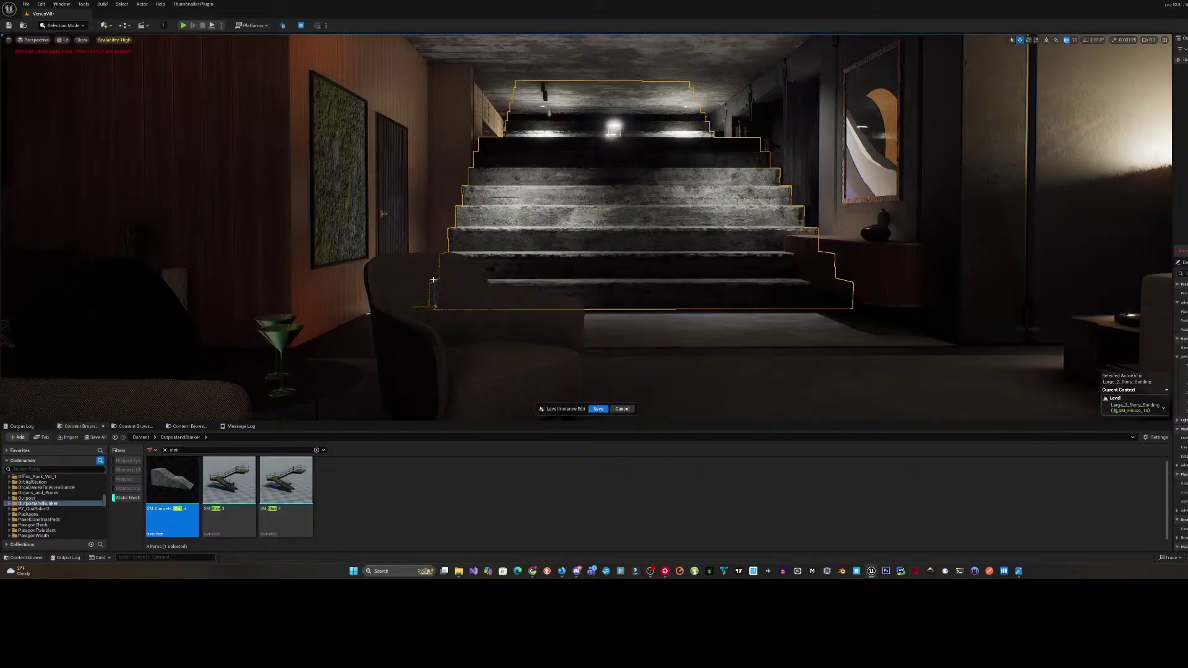
{"action": "left_click_drag", "start_coordinate": [434, 279], "coordinate": [433, 374], "text": "shift"}
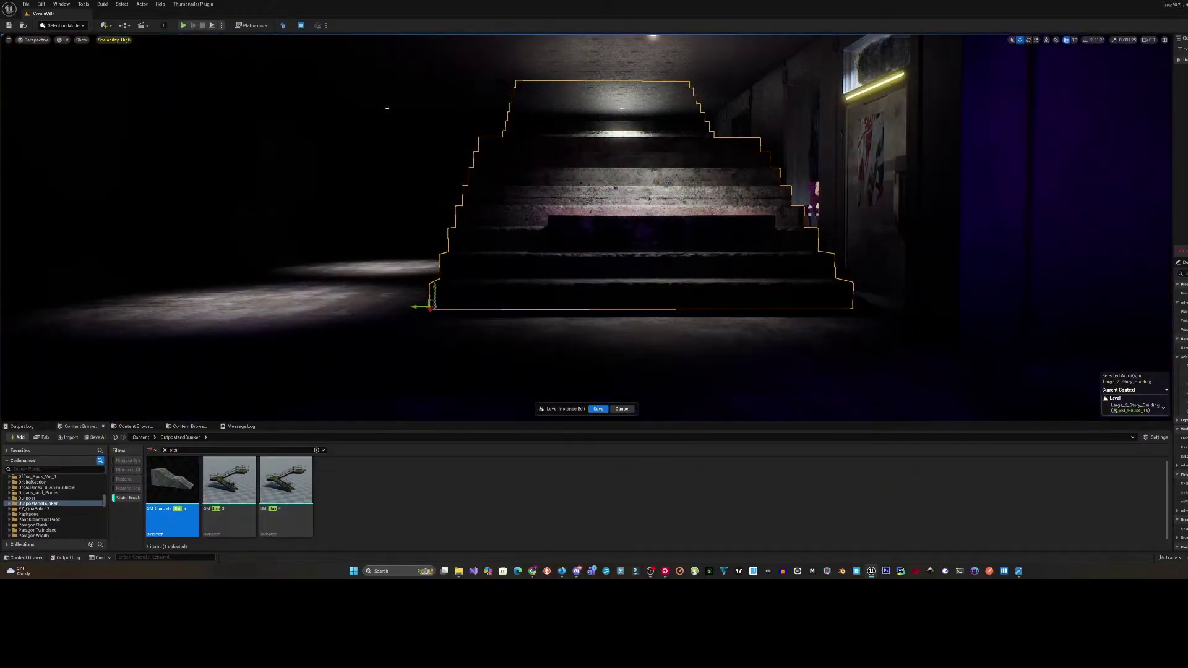
- Scale the concrete stairs along their width so they become narrower beside the entrance side of the room
{"action": "key", "text": "a"}
{"action": "mouse_move", "coordinate": [434, 279]}
{"action": "right_mouse_down"}
{"action": "mouse_move", "coordinate": [238, 291]}
{"action": "mouse_move", "coordinate": [434, 279]}
{"action": "right_mouse_up"}
{"action": "key", "text": "d"}
{"action": "key", "text": "e"}
{"action": "key", "text": "w"}
{"action": "key", "text": "s"}
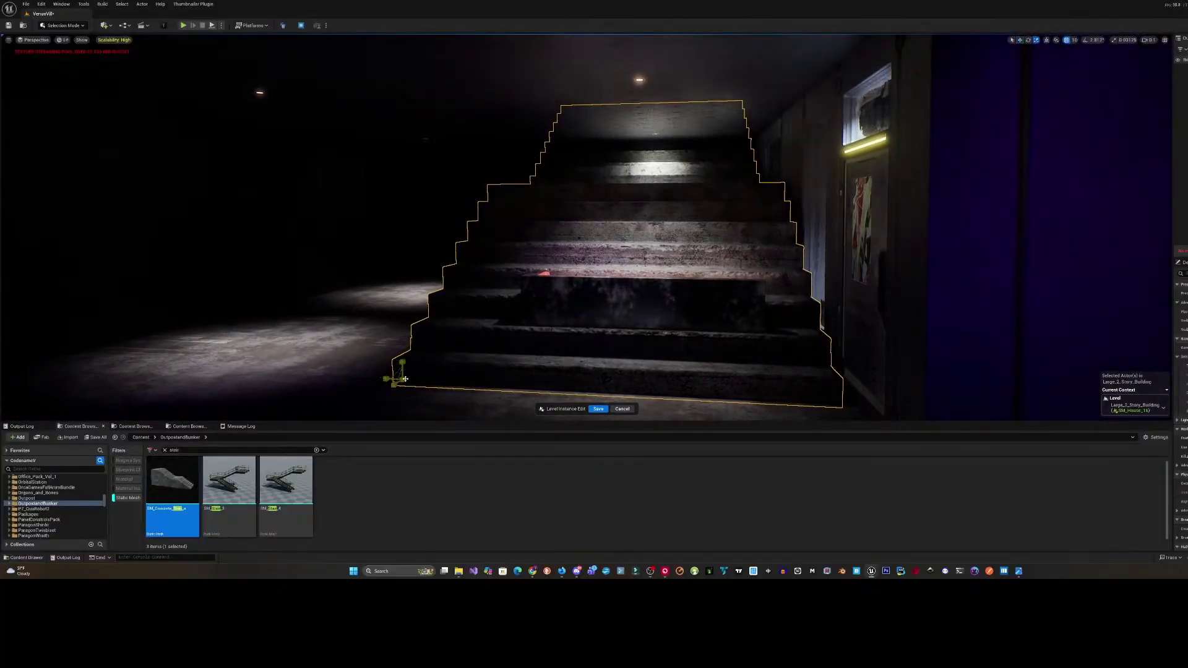
{"action": "left_click_drag", "start_coordinate": [402, 379], "coordinate": [389, 379]}
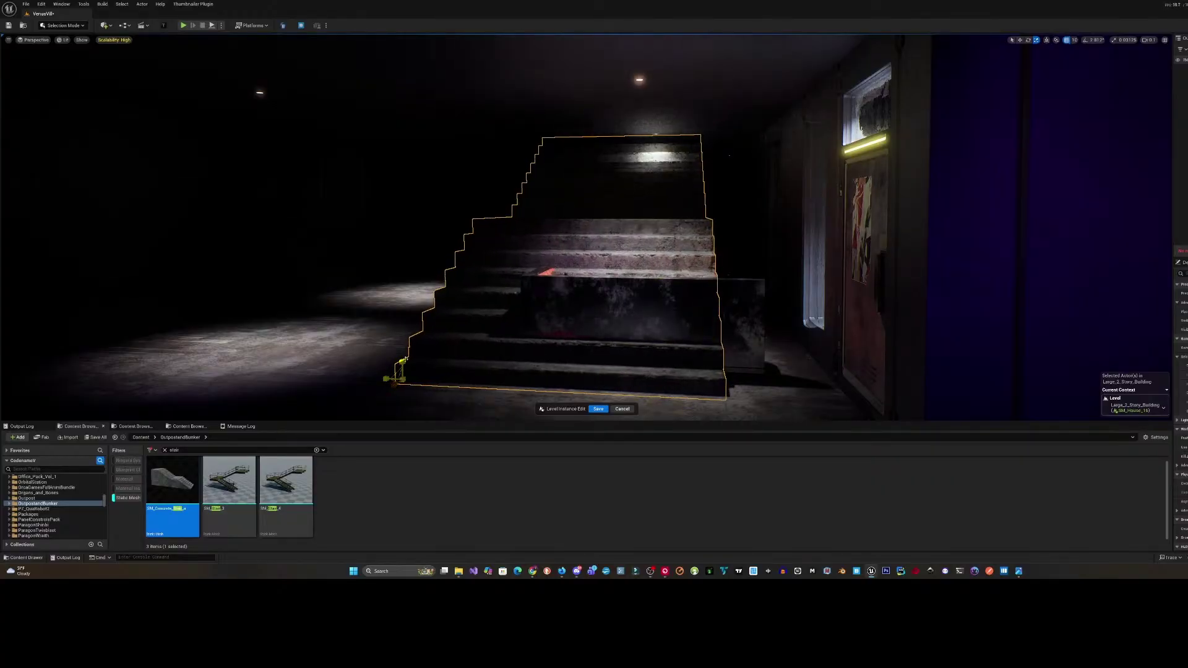
- Move the concrete stairs sideways across the room to the wall opposite the entrance door
{"action": "right_click_drag", "start_coordinate": [434, 366], "coordinate": [435, 365]}
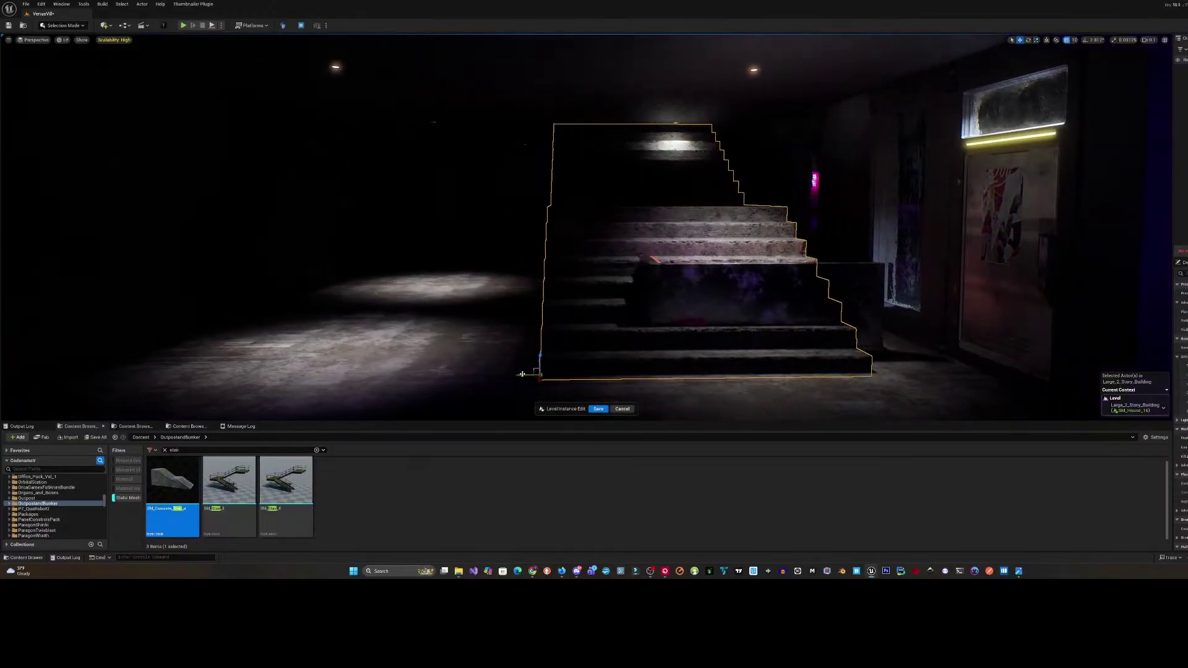
{"action": "left_click_drag", "start_coordinate": [522, 374], "coordinate": [131, 374], "text": "shift"}
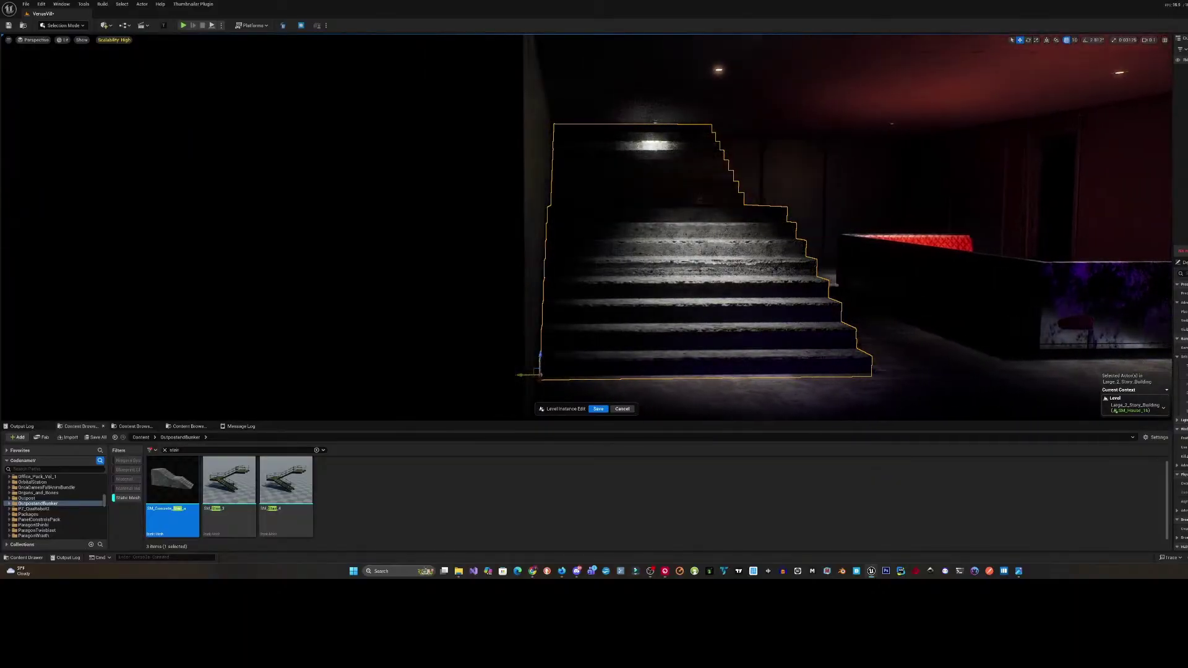
{"action": "left_click_drag", "start_coordinate": [521, 372], "coordinate": [534, 373]}
- Narrow the concrete stairs further to leave open floor between them and the red couch
{"action": "key", "text": "d"}
{"action": "right_click_drag", "start_coordinate": [547, 334], "coordinate": [546, 334]}
{"action": "key", "text": "r"}
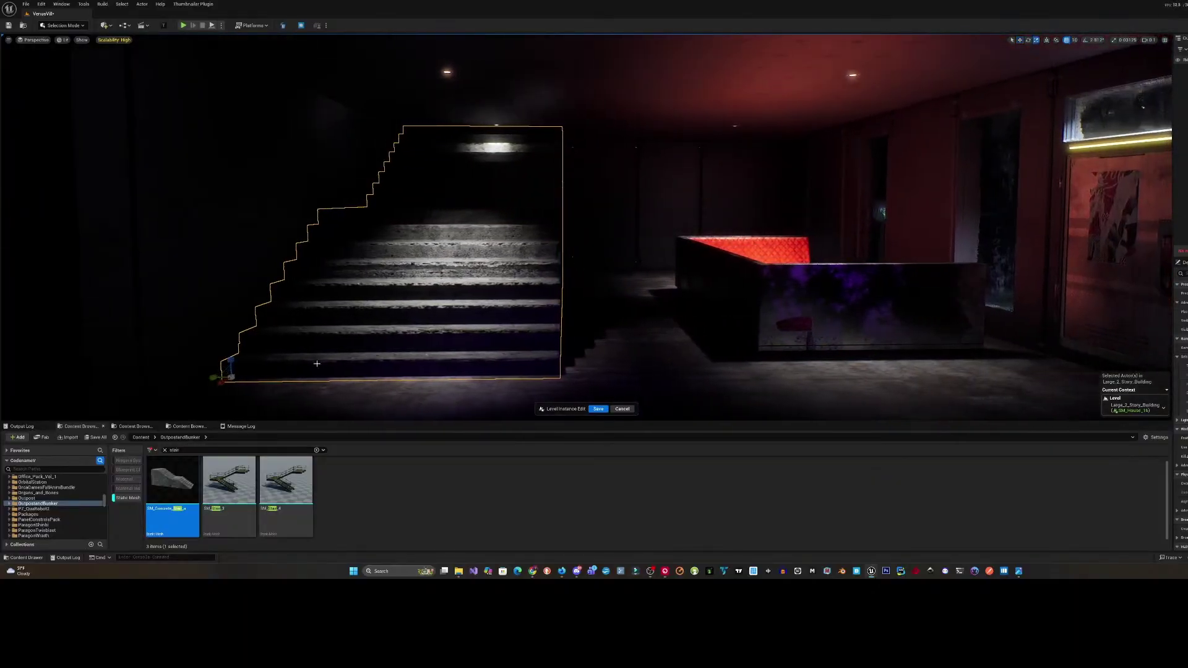
{"action": "left_click_drag", "start_coordinate": [213, 378], "coordinate": [237, 377]}
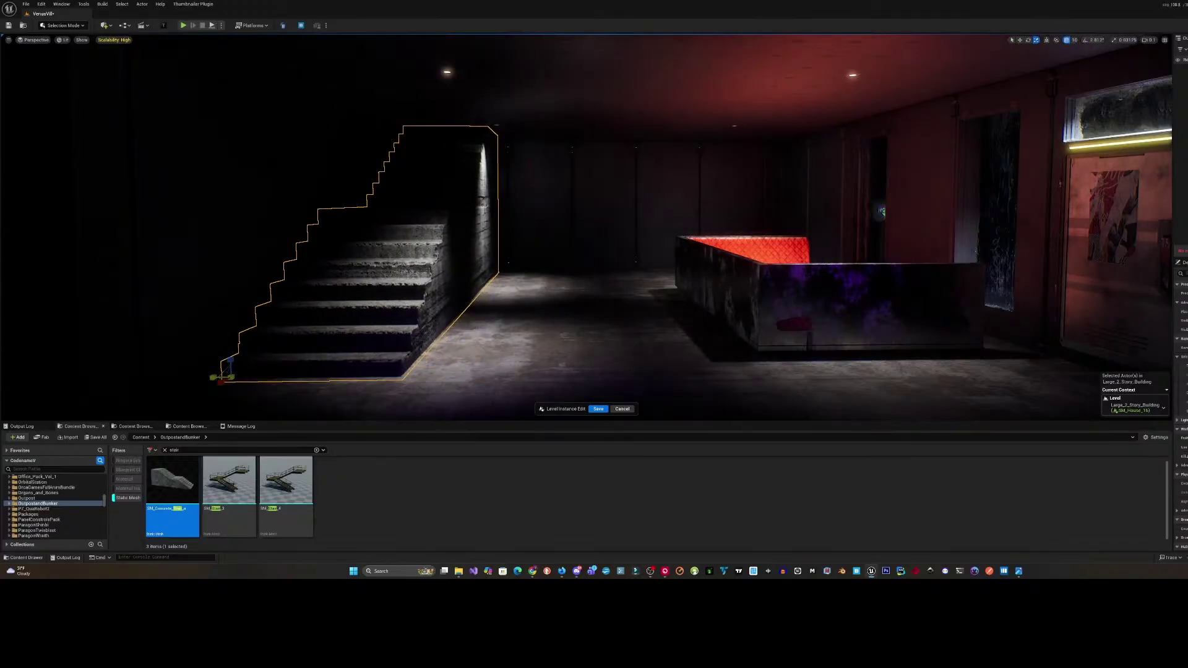
- Examine the concrete stairs' fit in the lower room from behind the red couch and from the front
{"action": "key", "text": "a"}
{"action": "right_click_drag", "start_coordinate": [447, 239], "coordinate": [447, 240]}
{"action": "key", "text": "w"}
{"action": "key", "text": "d"}
{"action": "key", "text": "w"}
{"action": "key", "text": "d"}
{"action": "key", "text": "s"}
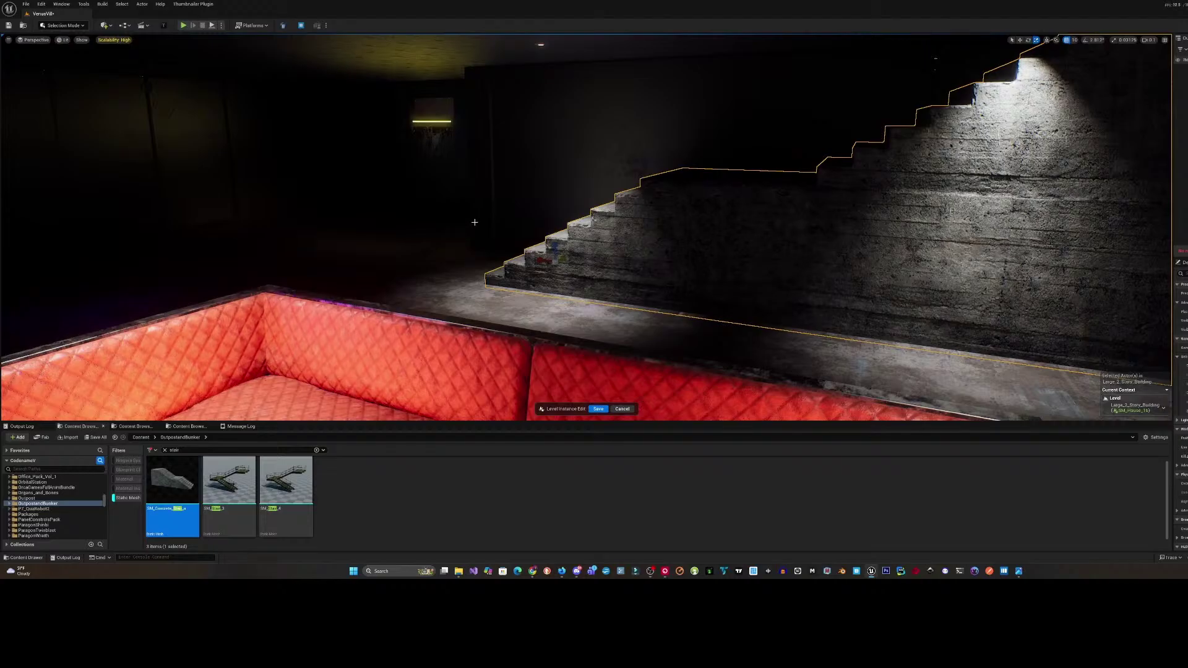
{"action": "right_click_drag", "start_coordinate": [475, 222], "coordinate": [793, 230]}
{"action": "key", "text": "a"}
{"action": "key", "text": "a"}
{"action": "key", "text": "s"}
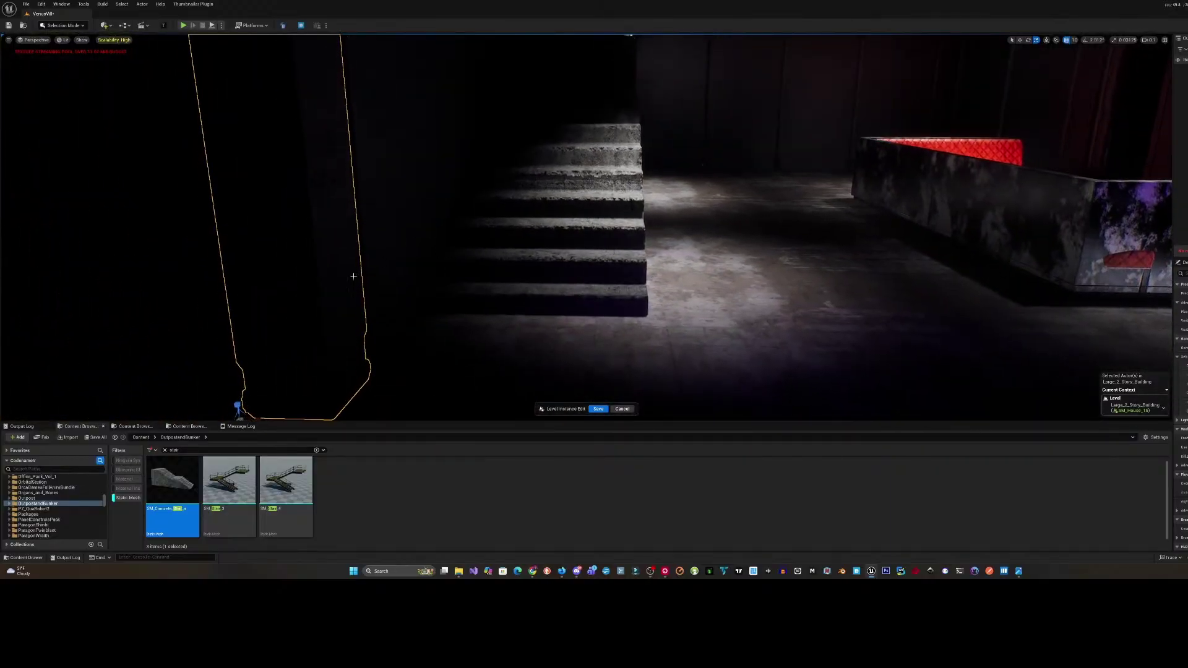
- Place the last metal staircase mesh from the OutpostandBunker folder on the floor between the concrete stairs and the couch
{"action": "right_click_drag", "start_coordinate": [338, 358], "coordinate": [340, 359]}
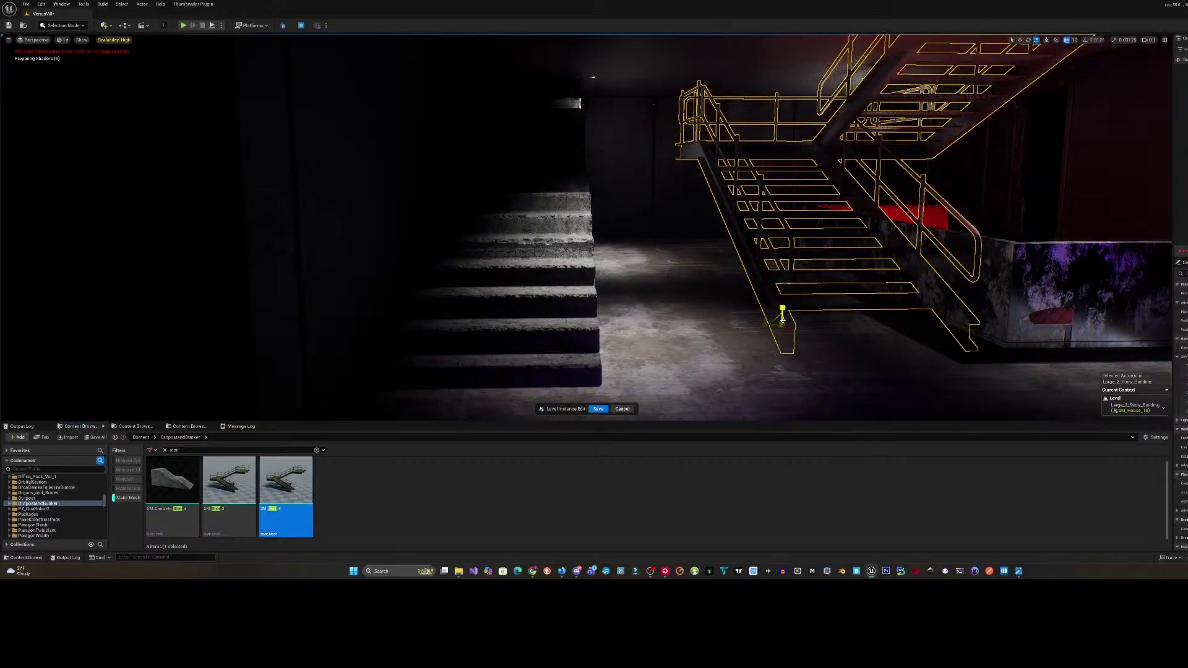
{"action": "key", "text": "e"}
{"action": "right_click_drag", "start_coordinate": [782, 320], "coordinate": [901, 396]}
{"action": "key", "text": "d"}
{"action": "key", "text": "w"}
{"action": "right_click_drag", "start_coordinate": [418, 335], "coordinate": [396, 310]}
{"action": "key", "text": "s"}
{"action": "right_click_drag", "start_coordinate": [782, 320], "coordinate": [758, 295]}
{"action": "key", "text": "d"}
{"action": "key", "text": "s"}
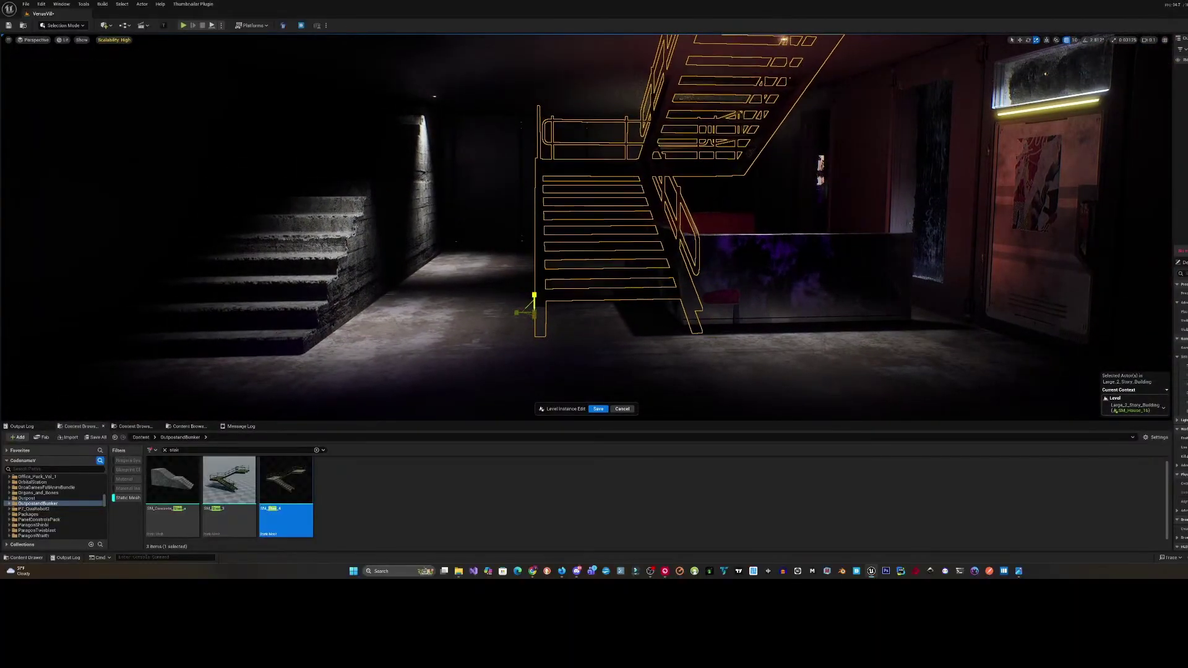
- Adjust the metal staircase's scale to suit the height between the lower floor and the ceiling
{"action": "left_click_drag", "start_coordinate": [535, 313], "coordinate": [521, 322]}
{"action": "right_click_drag", "start_coordinate": [521, 322], "coordinate": [521, 291]}
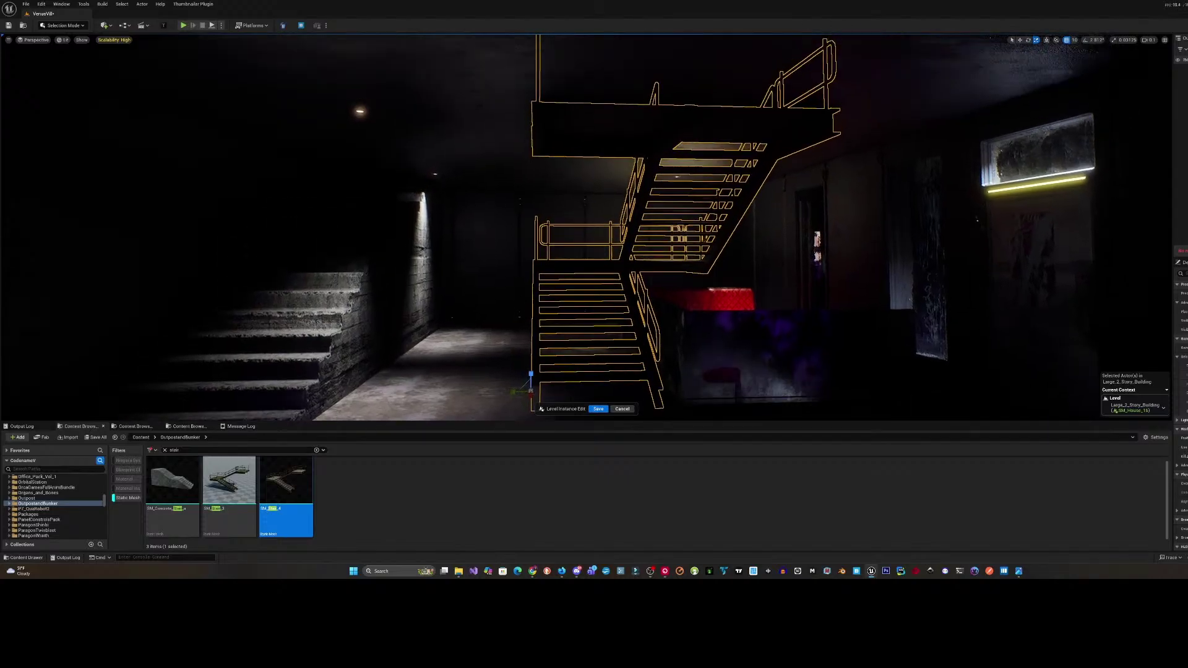
{"action": "right_click_drag", "start_coordinate": [759, 278], "coordinate": [564, 372]}
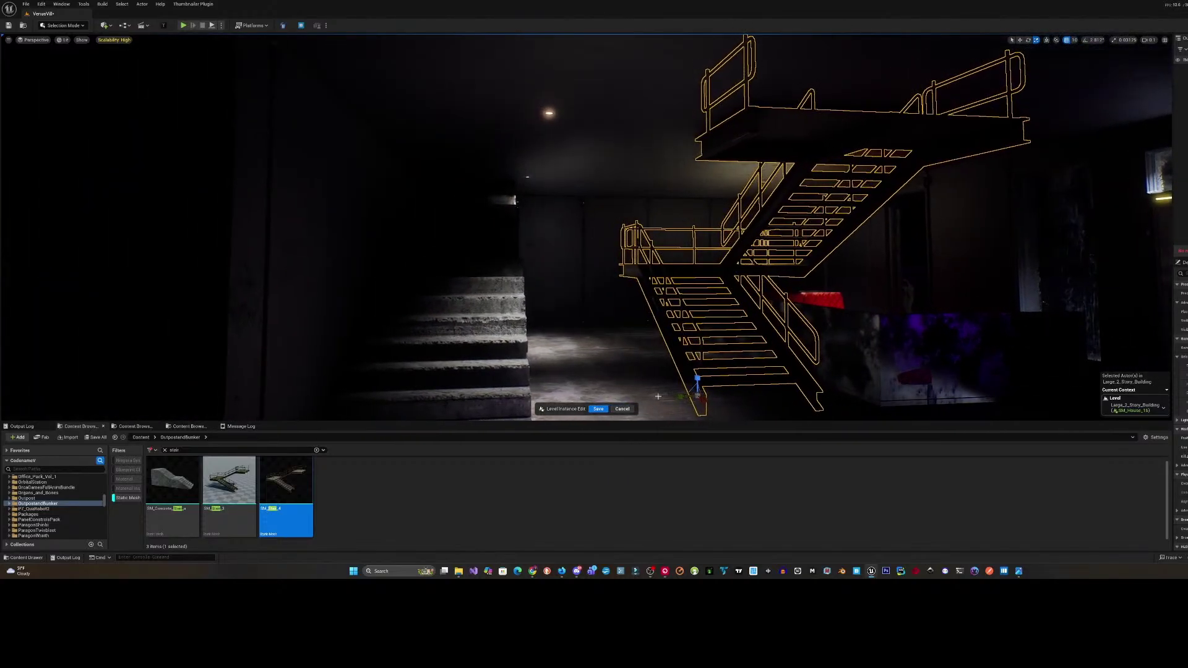
{"action": "mouse_move", "coordinate": [693, 393]}
{"action": "left_mouse_down"}
{"action": "mouse_move", "coordinate": [701, 385]}
{"action": "mouse_move", "coordinate": [695, 395]}
{"action": "left_mouse_up"}
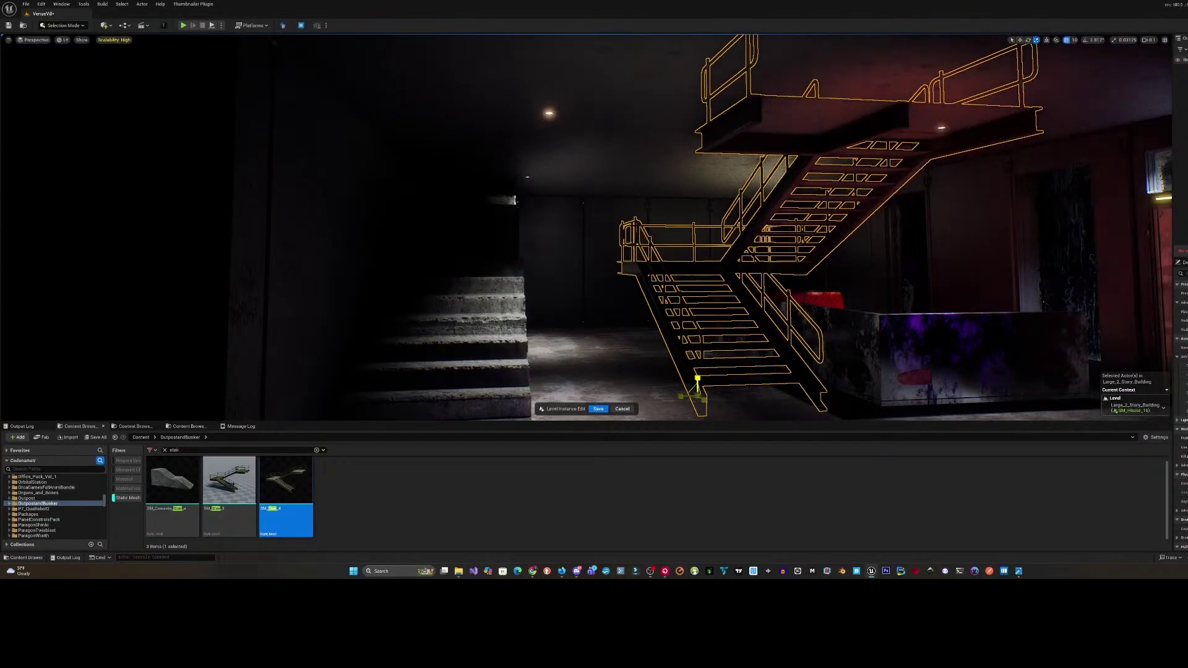
- Move the metal staircase sideways toward the wall and back behind the concrete stairs
{"action": "left_click_drag", "start_coordinate": [681, 395], "coordinate": [530, 389]}
{"action": "mouse_move", "coordinate": [542, 342]}
{"action": "right_mouse_down"}
{"action": "mouse_move", "coordinate": [612, 362]}
{"action": "mouse_move", "coordinate": [542, 342]}
{"action": "right_mouse_up"}
{"action": "left_click_drag", "start_coordinate": [458, 355], "coordinate": [222, 356], "text": "shift"}
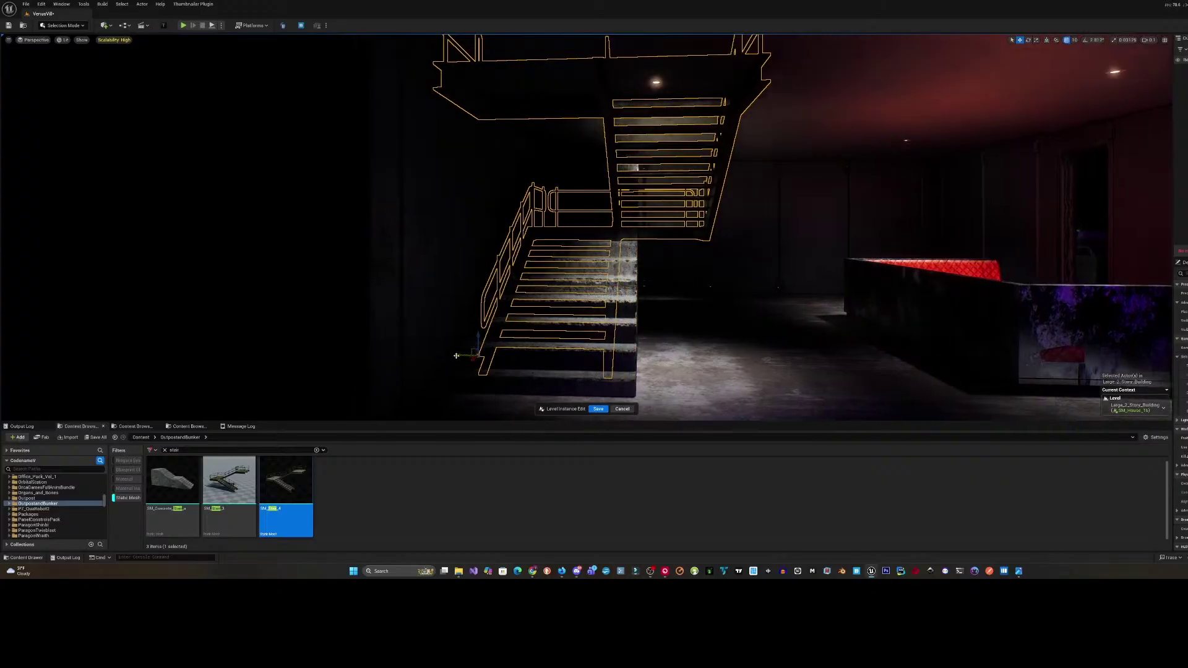
{"action": "mouse_move", "coordinate": [456, 356]}
{"action": "right_mouse_down"}
{"action": "mouse_move", "coordinate": [284, 356]}
{"action": "mouse_move", "coordinate": [454, 348]}
{"action": "right_mouse_up"}
{"action": "left_click_drag", "start_coordinate": [347, 340], "coordinate": [507, 337]}
{"action": "right_click_drag", "start_coordinate": [489, 334], "coordinate": [612, 334]}
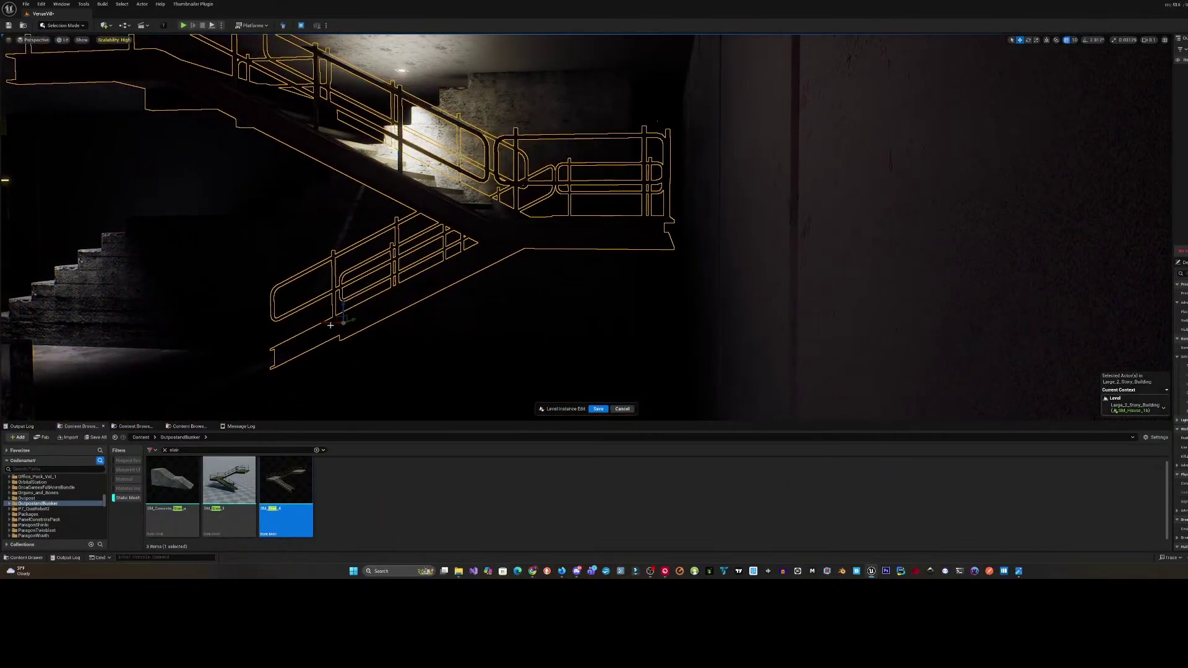
{"action": "left_click_drag", "start_coordinate": [331, 323], "coordinate": [333, 323]}
{"action": "right_click_drag", "start_coordinate": [333, 323], "coordinate": [362, 310]}
{"action": "scroll", "coordinate": [365, 310], "scroll_direction": "down", "scroll_amount": 1}
- Try the room without the concrete stairs by deleting them, inspect the metal staircase and restore the concrete stairs
{"action": "left_click", "coordinate": [450, 302]}
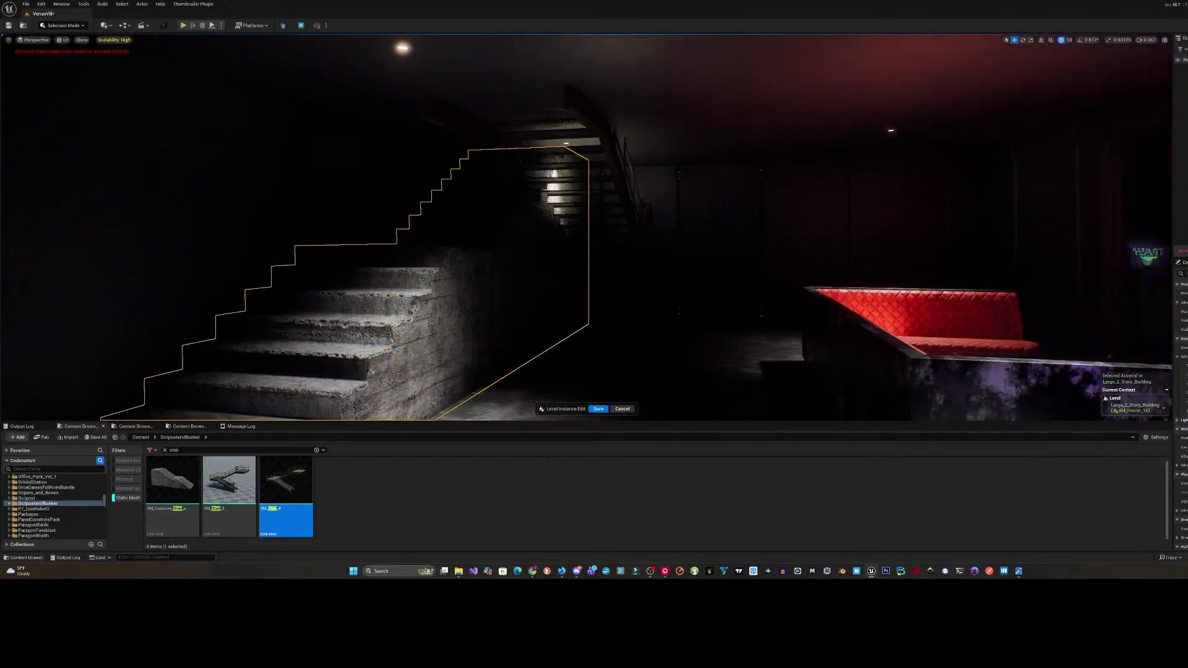
{"action": "key", "text": "a"}
{"action": "key", "text": "Delete"}
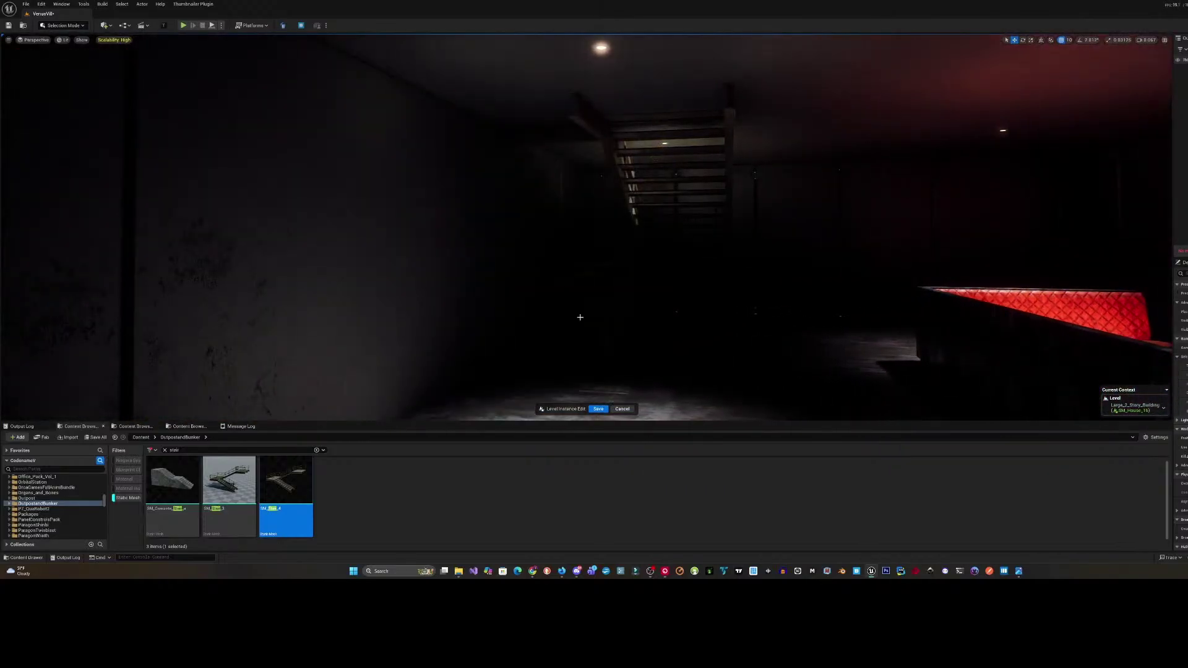
{"action": "key", "text": "w"}
{"action": "right_click_drag", "start_coordinate": [451, 302], "coordinate": [517, 307]}
{"action": "key", "text": "w"}
{"action": "scroll", "coordinate": [585, 228], "scroll_direction": "up", "scroll_amount": 1}
{"action": "key", "text": "a"}
{"action": "key", "text": "w"}
{"action": "key", "text": "w"}
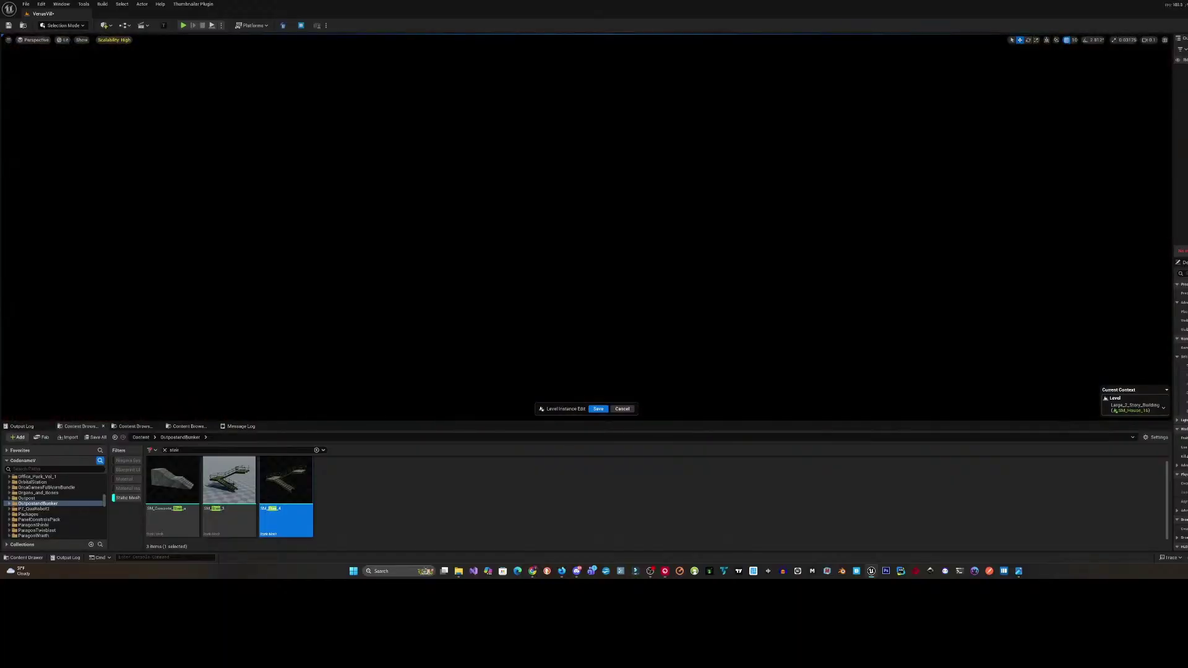
{"action": "key", "text": "s"}
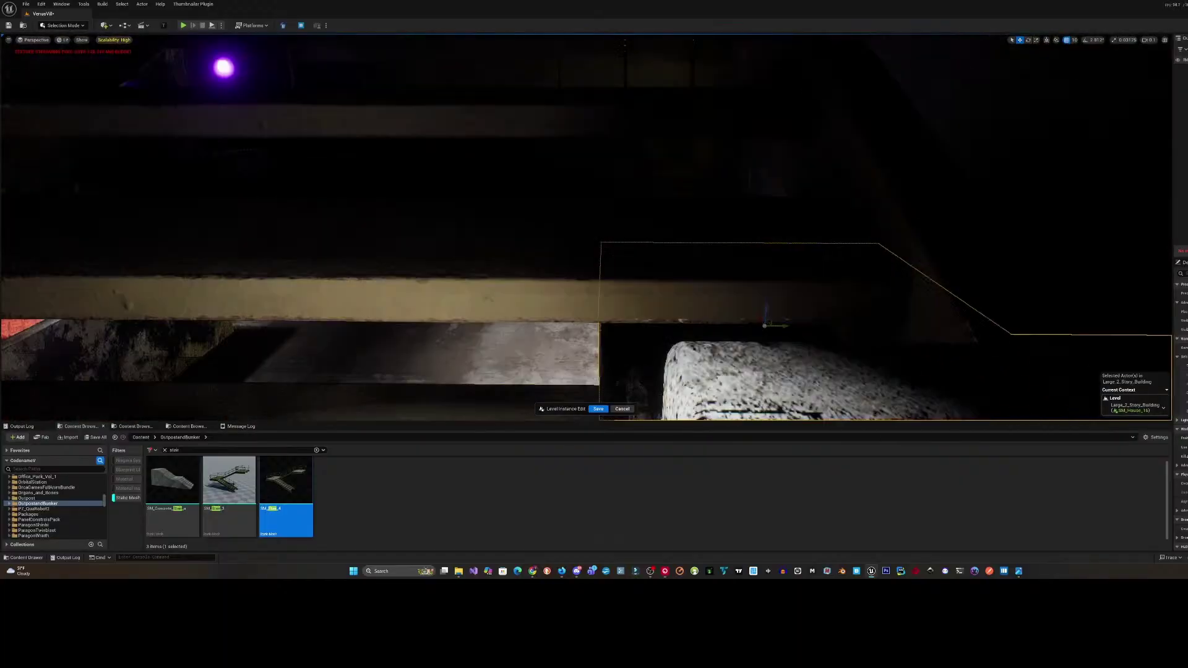
{"action": "key", "text": "s"}
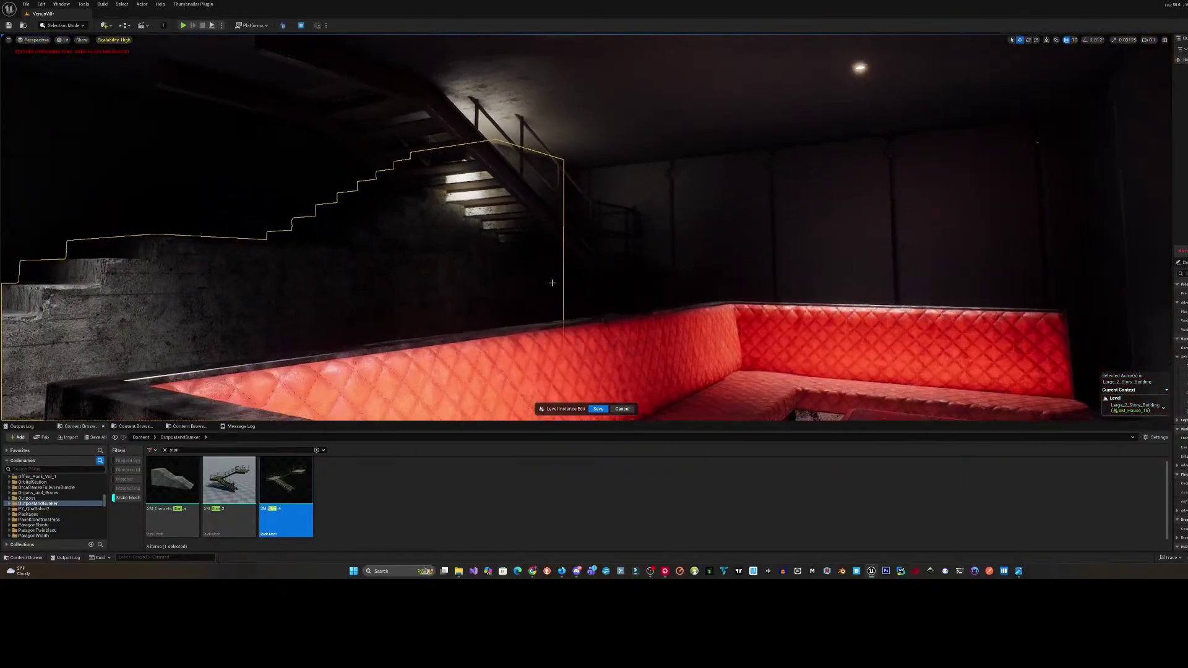
- Try the room without the metal staircase by deleting it, and undo the deletion
{"action": "left_click", "coordinate": [488, 147]}
{"action": "key", "text": "Delete"}
{"action": "key", "text": "Delete"}
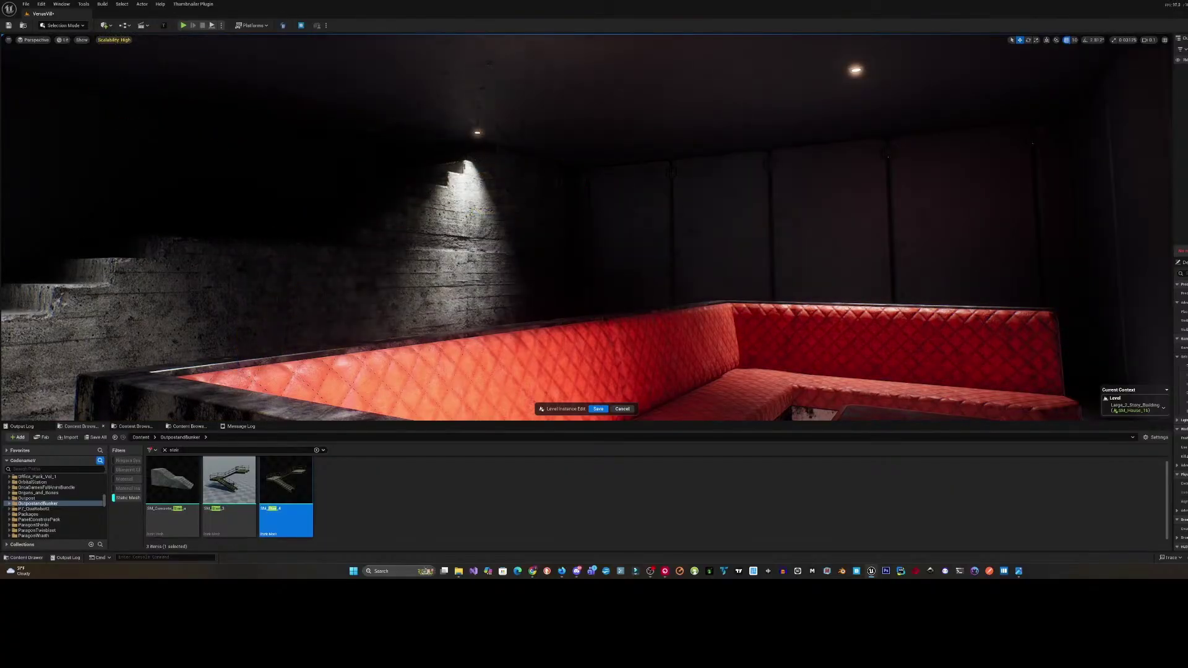
{"action": "key", "text": "a"}
{"action": "key", "text": "ctrl+z"}
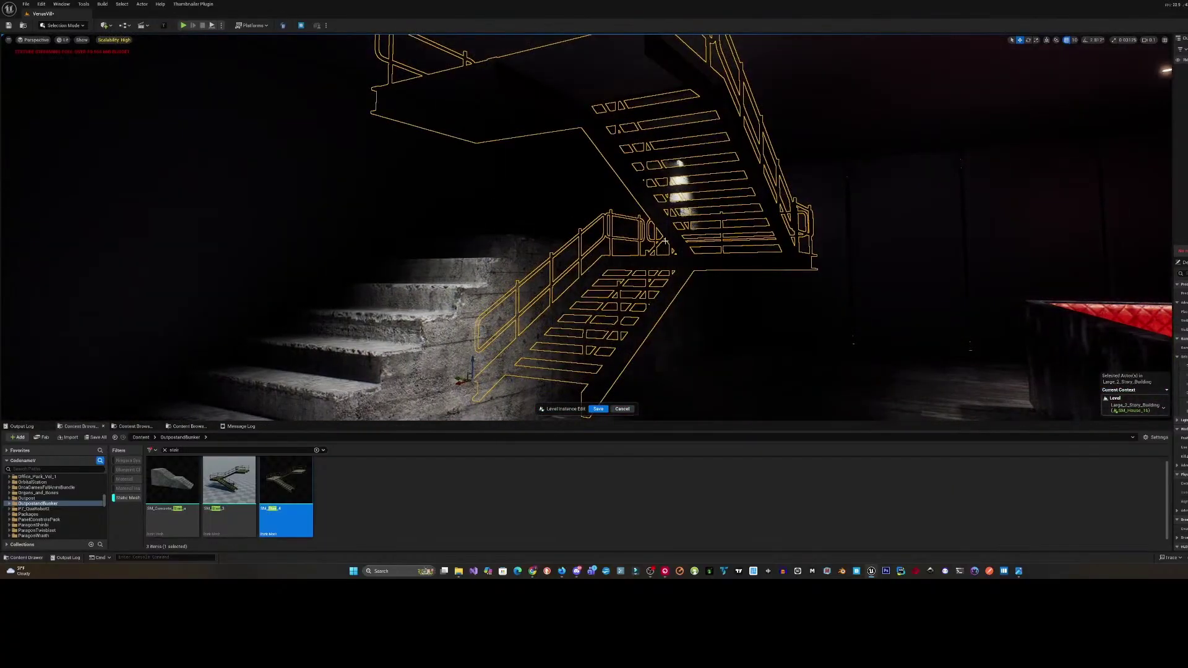
- Examine the ceiling slabs and the opening above the two staircases, selecting the large slab to check its extent
{"action": "key", "text": "a"}
{"action": "right_click_drag", "start_coordinate": [573, 322], "coordinate": [715, 339]}
{"action": "left_click", "coordinate": [647, 271]}
{"action": "right_click_drag", "start_coordinate": [647, 270], "coordinate": [641, 213]}
{"action": "left_click", "coordinate": [750, 123]}
{"action": "key", "text": "s"}
{"action": "right_click_drag", "start_coordinate": [750, 124], "coordinate": [836, 86]}
{"action": "right_click_drag", "start_coordinate": [668, 139], "coordinate": [750, 124]}
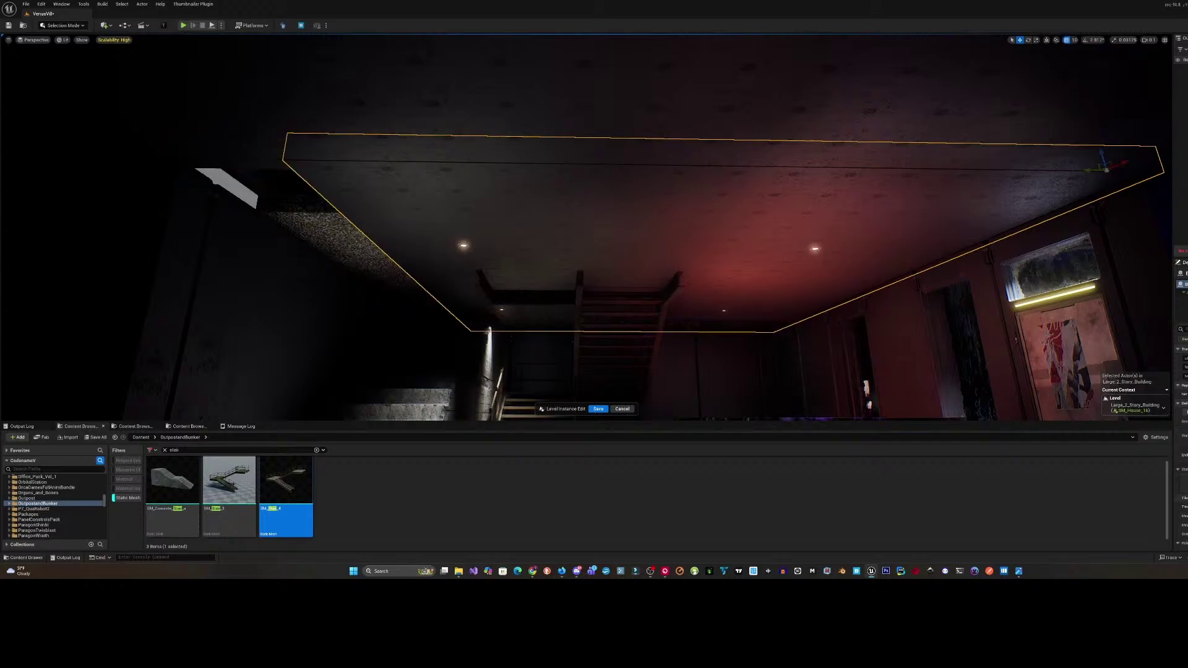
{"action": "key", "text": "a"}
{"action": "right_click_drag", "start_coordinate": [992, 363], "coordinate": [992, 409]}
{"action": "key", "text": "d"}
- Select the concrete stairs and widen them slightly
{"action": "left_click", "coordinate": [555, 317]}
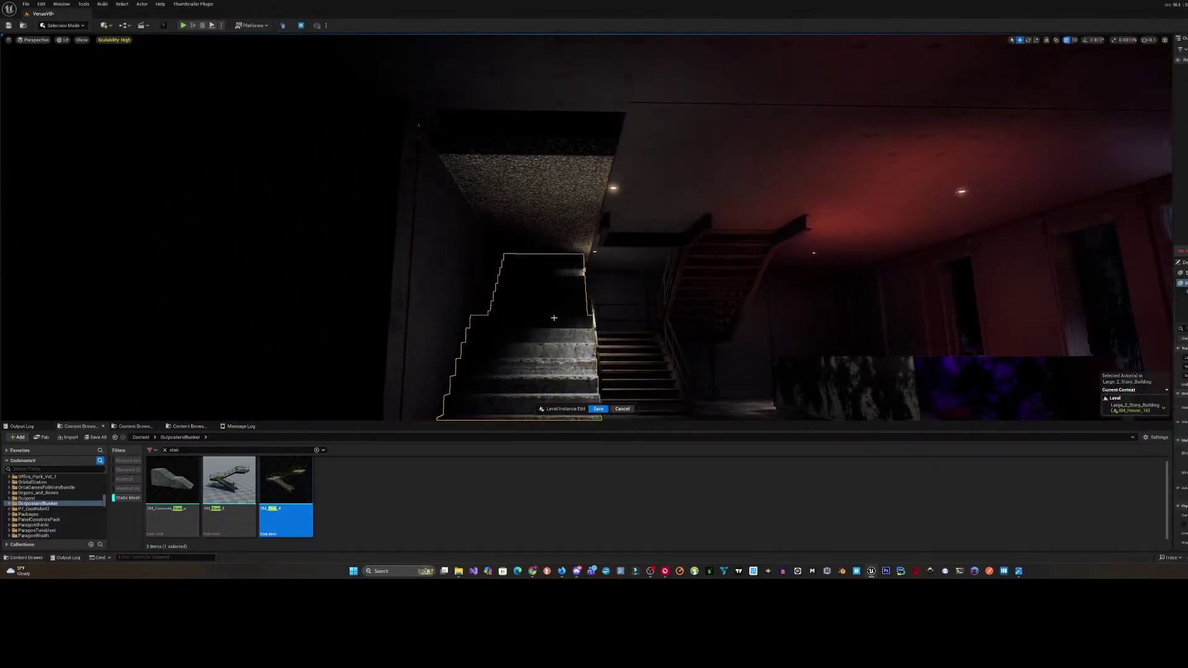
{"action": "right_click_drag", "start_coordinate": [555, 316], "coordinate": [554, 341]}
{"action": "key", "text": "a"}
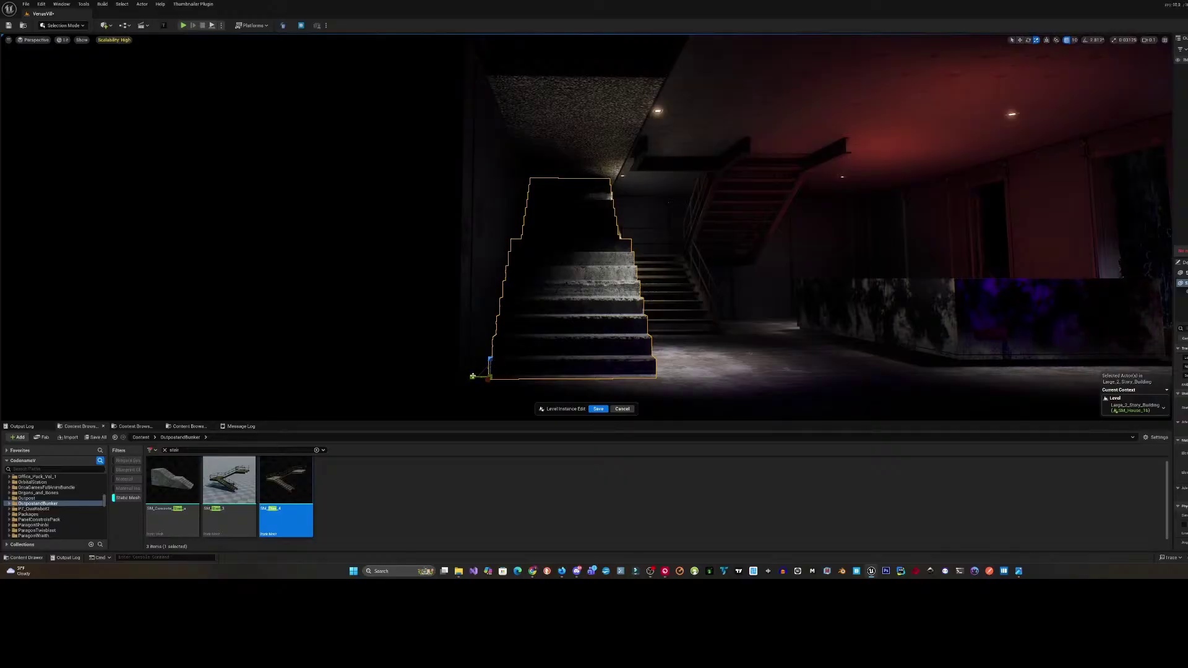
{"action": "left_click_drag", "start_coordinate": [473, 376], "coordinate": [471, 376]}
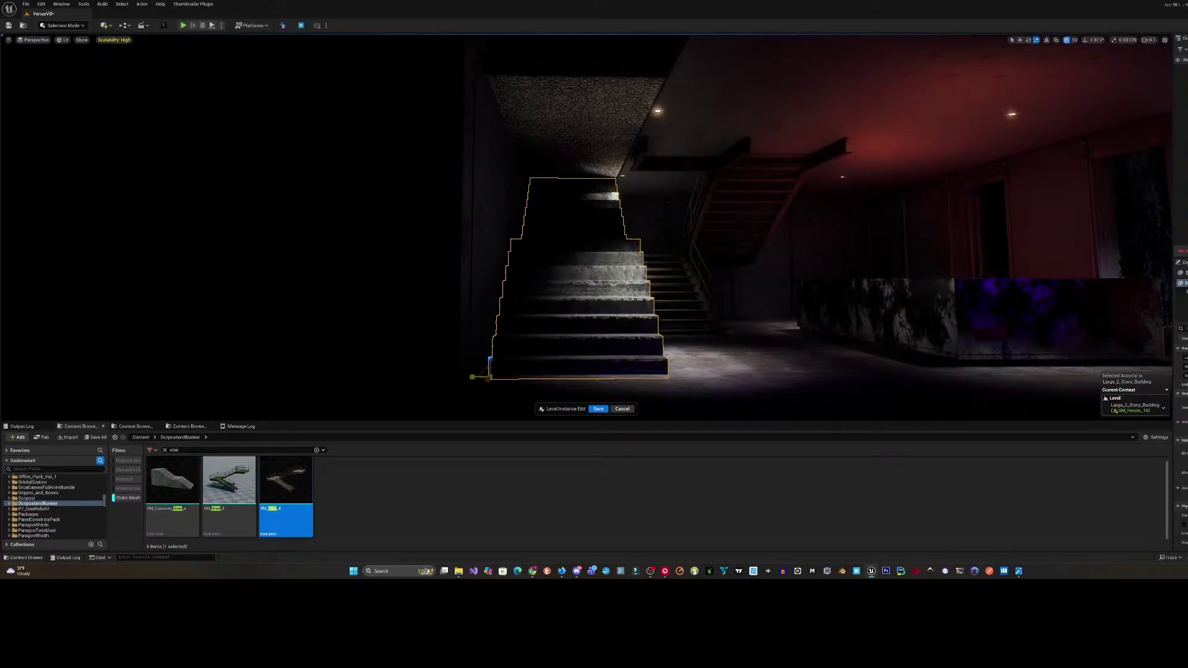
- Go to the floor slab above the concrete stairs and switch the viewport to Unlit
{"action": "left_click", "coordinate": [484, 297]}
{"action": "right_click_drag", "start_coordinate": [484, 297], "coordinate": [435, 300]}
{"action": "key", "text": "d"}
{"action": "key", "text": "d"}
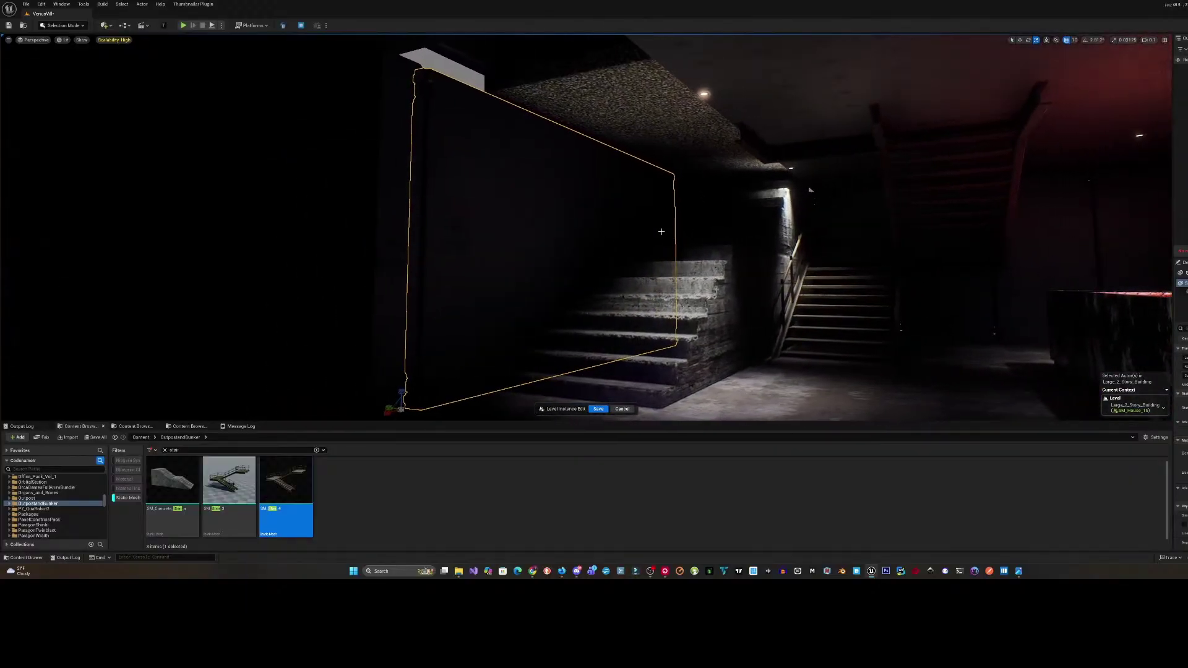
{"action": "key", "text": "s"}
{"action": "mouse_move", "coordinate": [787, 113]}
{"action": "right_mouse_down"}
{"action": "mouse_move", "coordinate": [786, 98]}
{"action": "mouse_move", "coordinate": [769, 97]}
{"action": "mouse_move", "coordinate": [817, 114]}
{"action": "mouse_move", "coordinate": [816, 85]}
{"action": "mouse_move", "coordinate": [804, 113]}
{"action": "right_mouse_up"}
{"action": "key", "text": "w"}
{"action": "key", "text": "w"}
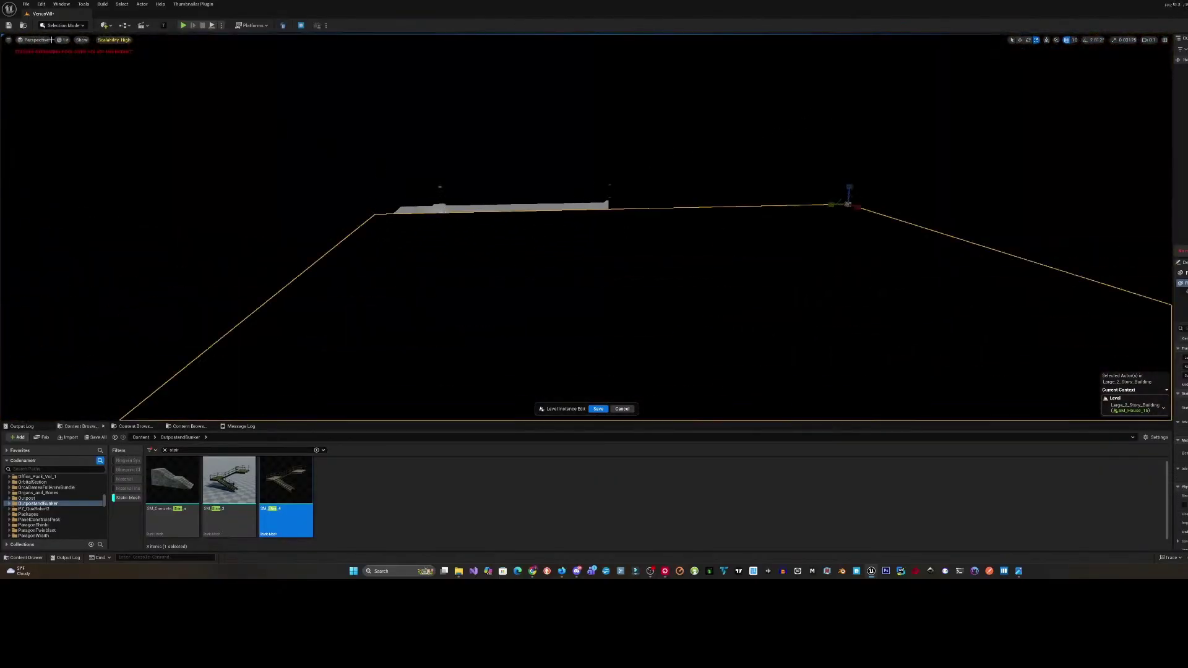
{"action": "left_click", "coordinate": [62, 39]}
{"action": "left_click", "coordinate": [74, 75]}
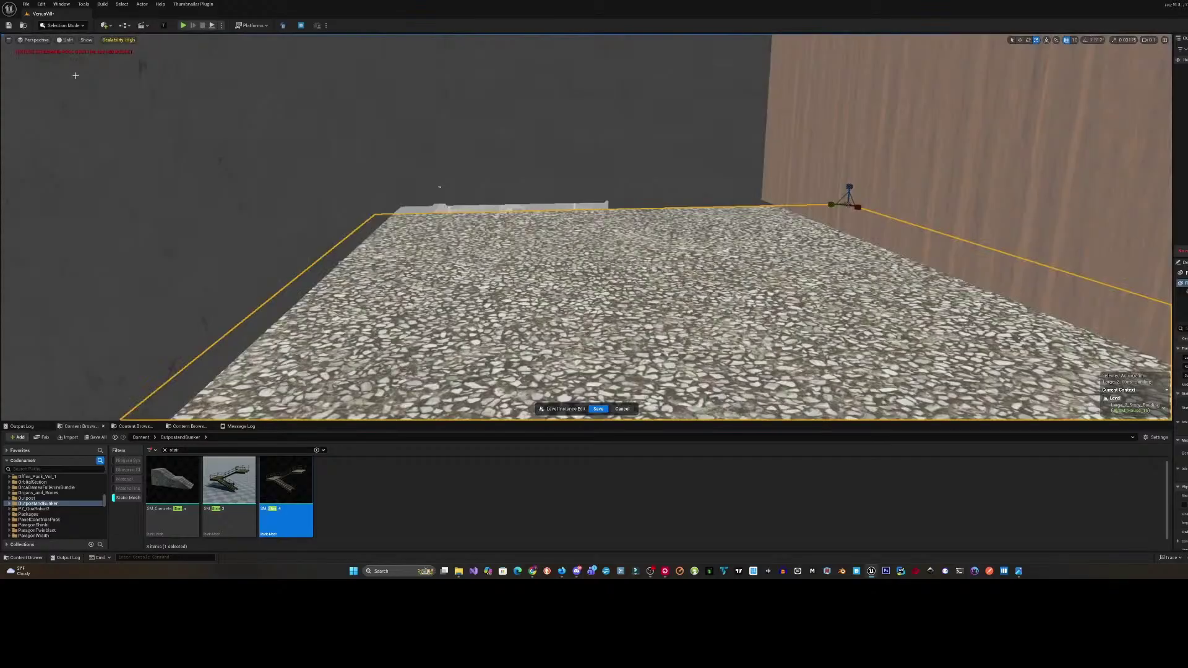
- Try rescaling the selected gravel-topped floor slab from its corner by the trash can, and undo the change
{"action": "right_click_drag", "start_coordinate": [74, 75], "coordinate": [416, 122]}
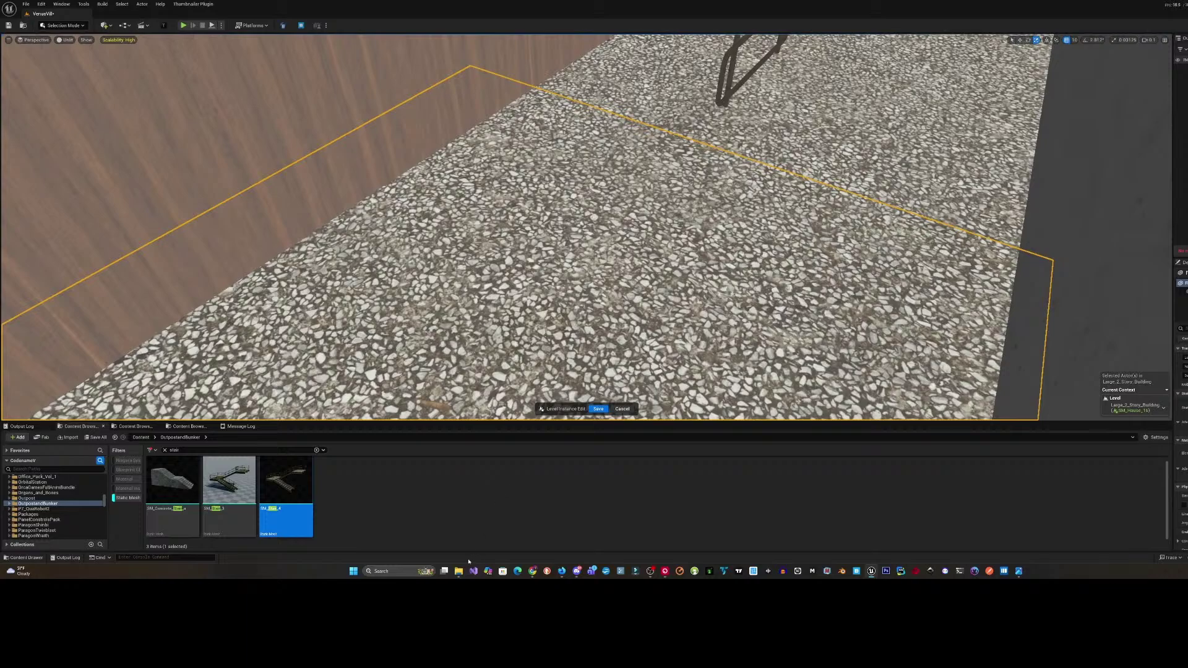
{"action": "right_click_drag", "start_coordinate": [511, 300], "coordinate": [554, 328]}
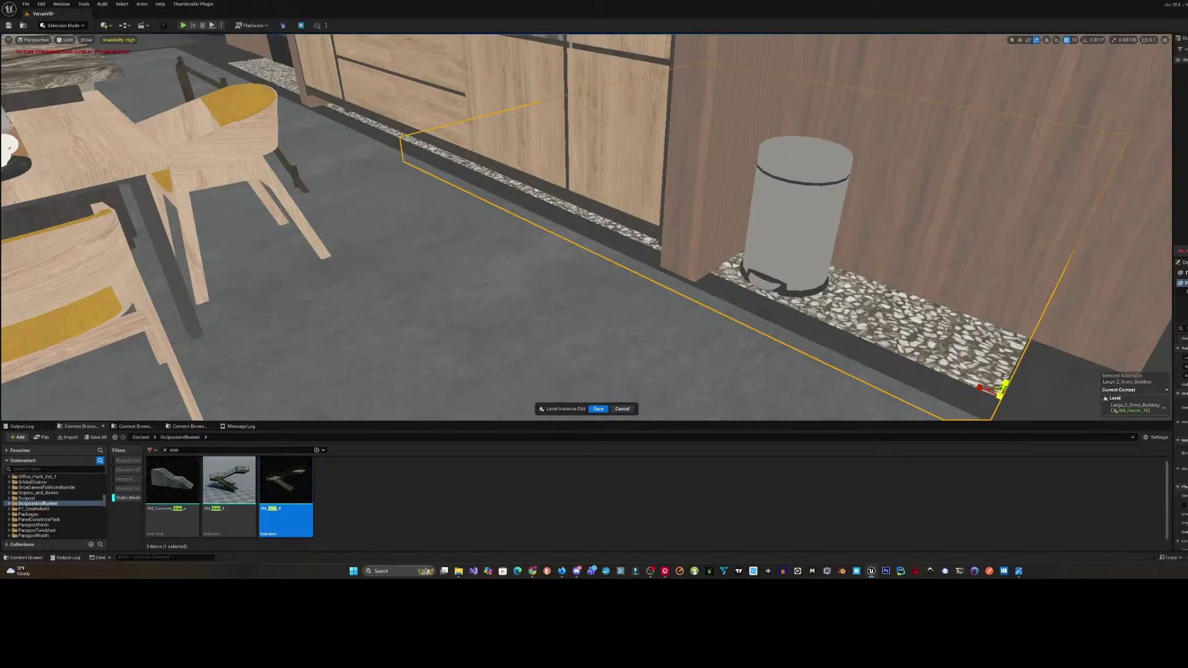
{"action": "mouse_move", "coordinate": [1005, 383]}
{"action": "left_mouse_down"}
{"action": "mouse_move", "coordinate": [1004, 367]}
{"action": "mouse_move", "coordinate": [1002, 389]}
{"action": "mouse_move", "coordinate": [1014, 371]}
{"action": "left_mouse_up"}
{"action": "key", "text": "ctrl+z"}
- Locate the floor slab's gravel material in the project content and switch the editor to Modeling Mode
{"action": "right_click_drag", "start_coordinate": [872, 297], "coordinate": [853, 257]}
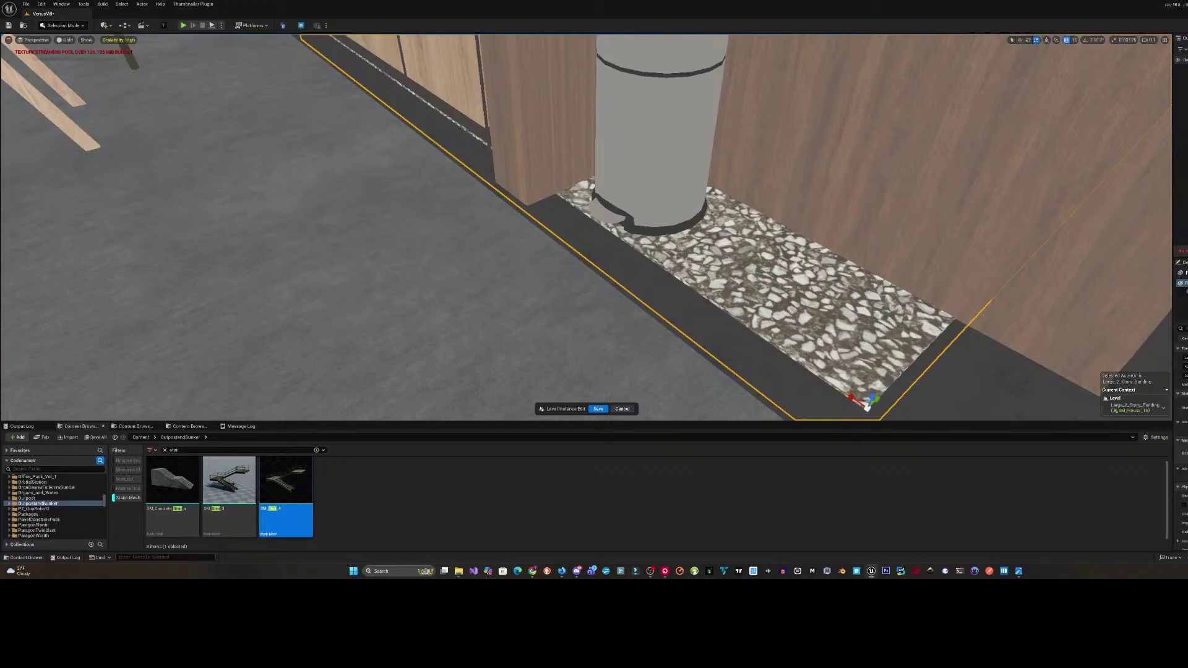
{"action": "left_click", "coordinate": [1184, 458]}
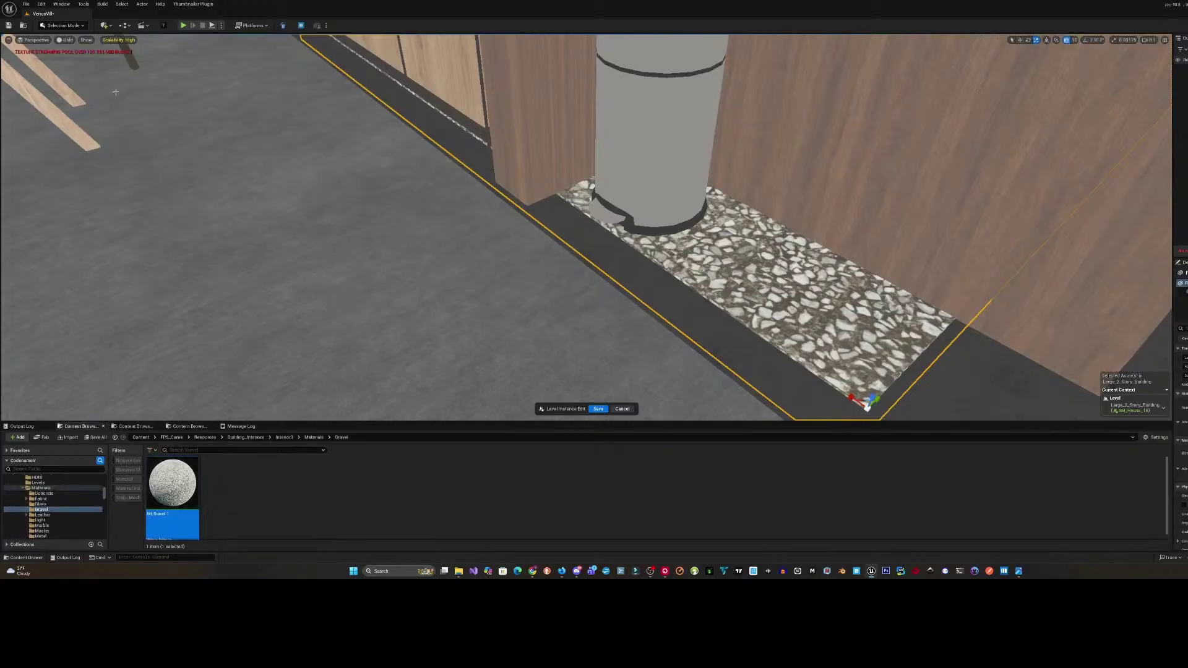
{"action": "left_click", "coordinate": [61, 25]}
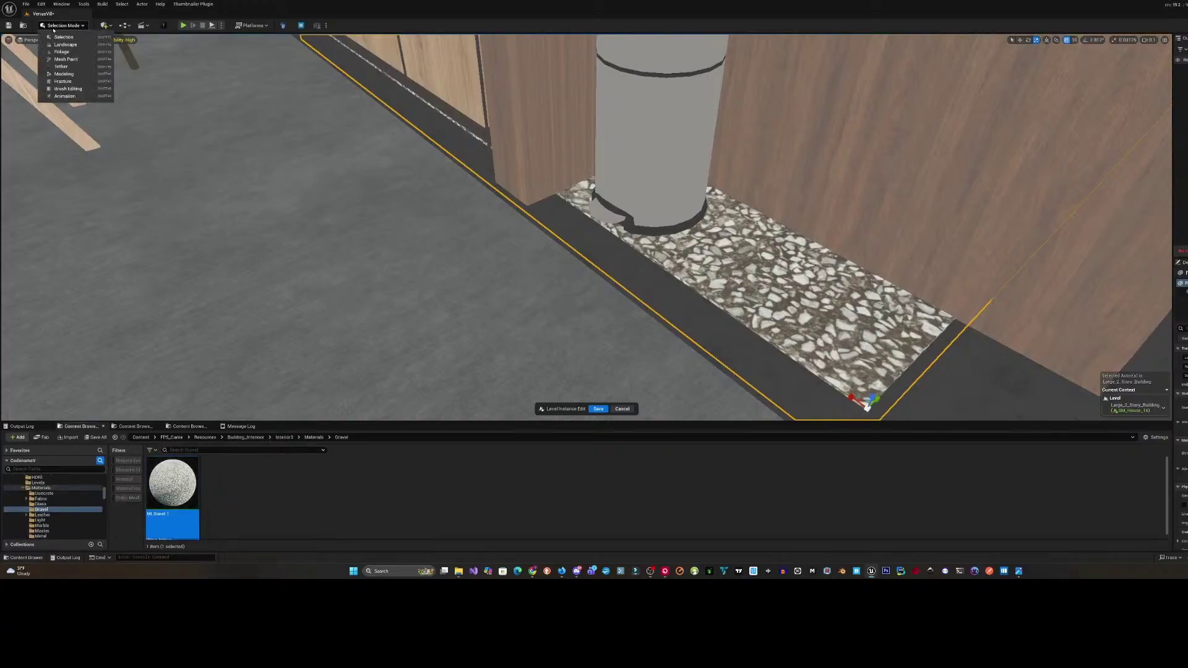
{"action": "left_click", "coordinate": [64, 73]}
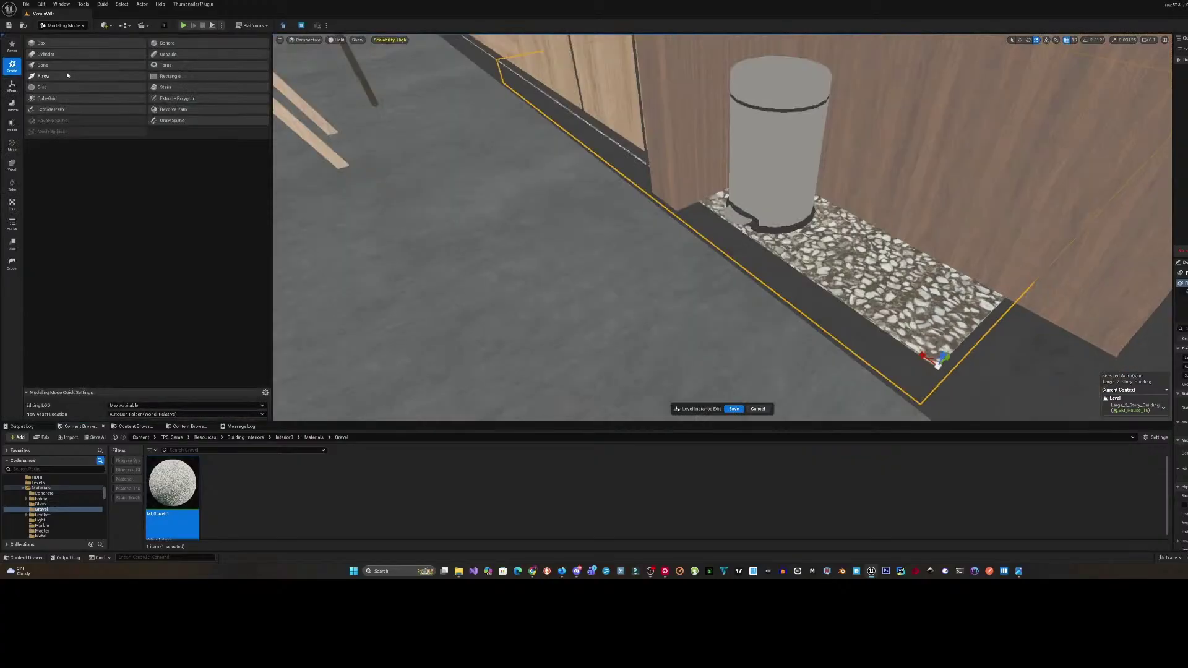
- Create a box on the gravel strip beside the trash can, reduce its width, and position it over the gravel
{"action": "left_click", "coordinate": [55, 48]}
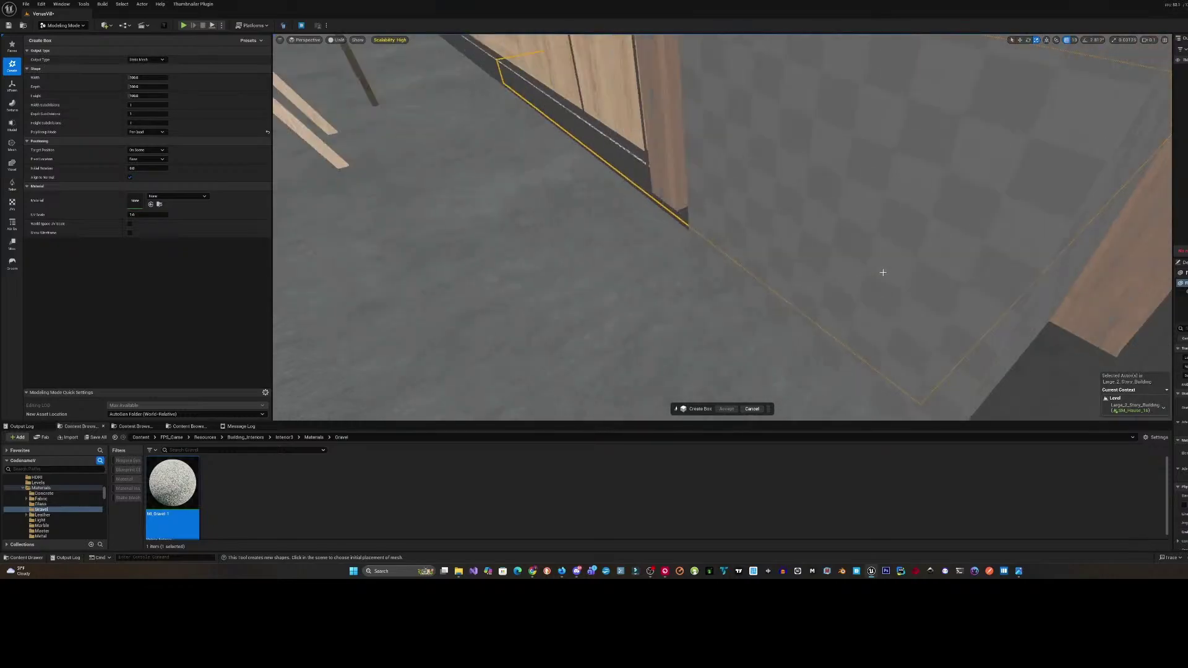
{"action": "left_click", "coordinate": [885, 234]}
{"action": "right_click_drag", "start_coordinate": [681, 147], "coordinate": [854, 90]}
{"action": "left_click_drag", "start_coordinate": [140, 75], "coordinate": [115, 76]}
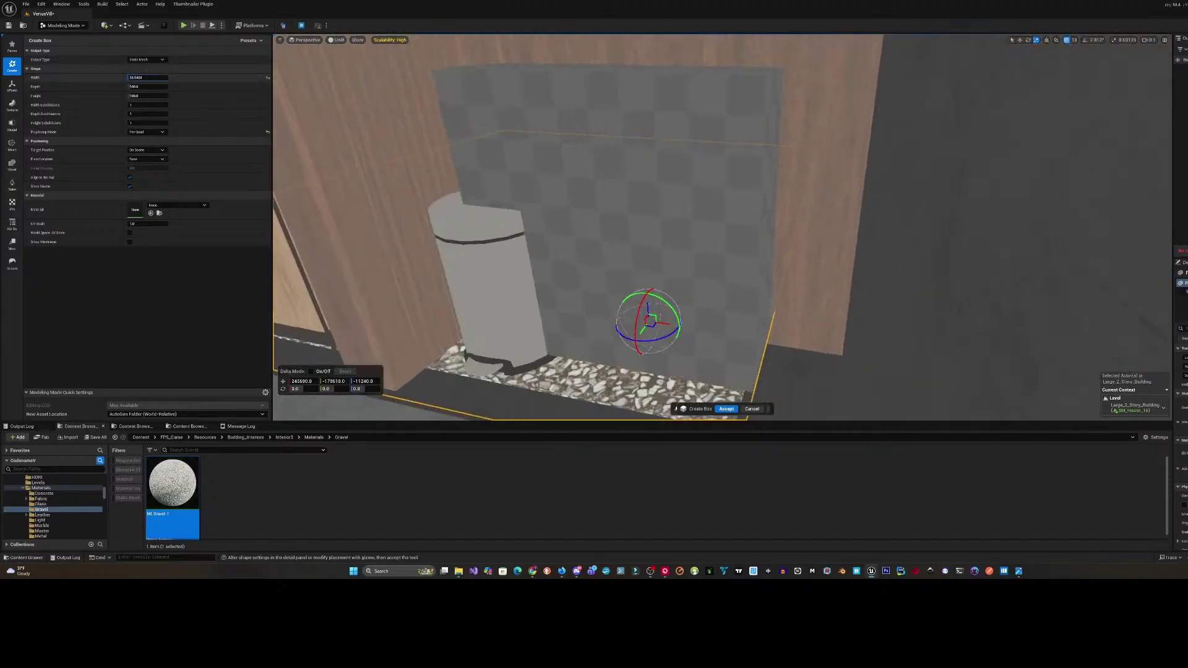
{"action": "left_click_drag", "start_coordinate": [650, 324], "coordinate": [632, 357]}
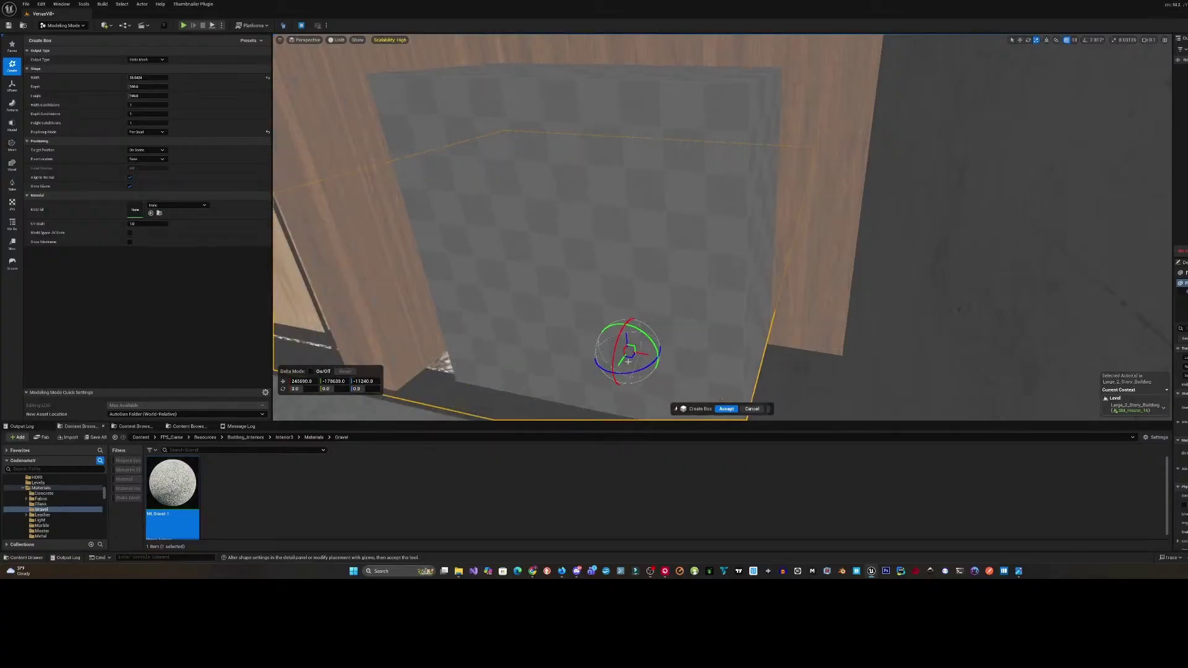
- Set the box's height to 1 and slide it along the floor slab toward the trash can
{"action": "right_click_drag", "start_coordinate": [631, 357], "coordinate": [594, 378]}
{"action": "scroll", "coordinate": [557, 377], "scroll_direction": "down", "scroll_amount": 1}
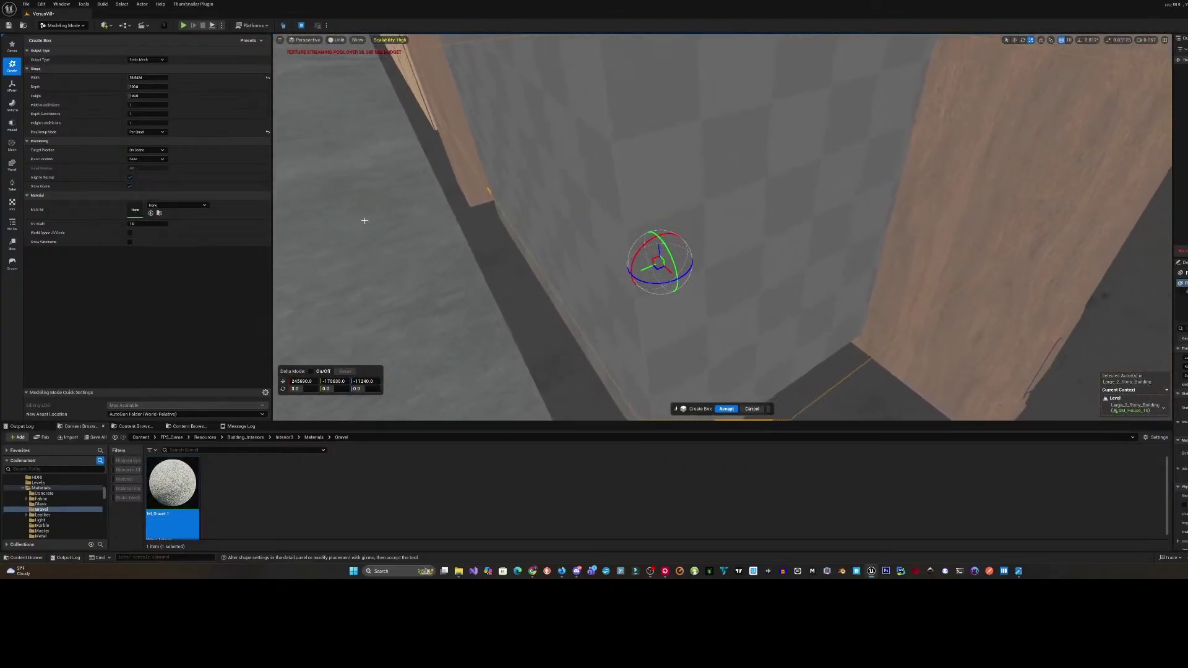
{"action": "left_click", "coordinate": [147, 96]}
{"action": "type", "text": "1"}
{"action": "key", "text": "Return"}
{"action": "mouse_move", "coordinate": [147, 96]}
{"action": "left_mouse_down"}
{"action": "mouse_move", "coordinate": [162, 96]}
{"action": "mouse_move", "coordinate": [143, 96]}
{"action": "left_mouse_up"}
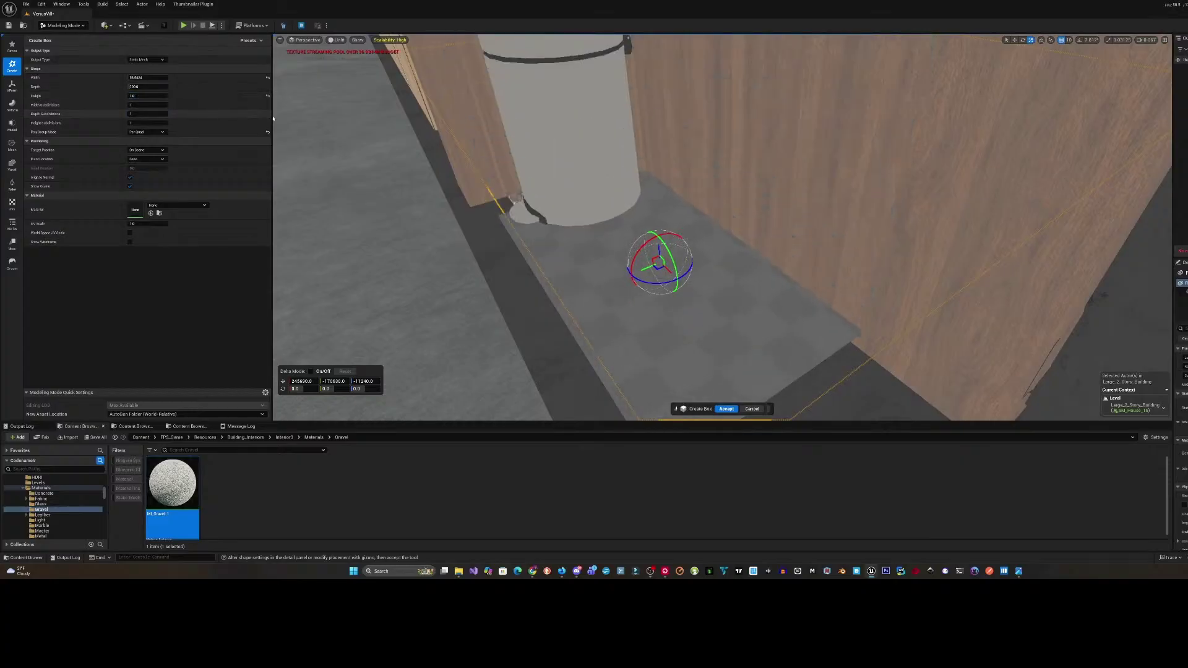
{"action": "mouse_move", "coordinate": [623, 99]}
{"action": "right_mouse_down"}
{"action": "mouse_move", "coordinate": [693, 109]}
{"action": "mouse_move", "coordinate": [625, 84]}
{"action": "mouse_move", "coordinate": [624, 100]}
{"action": "right_mouse_up"}
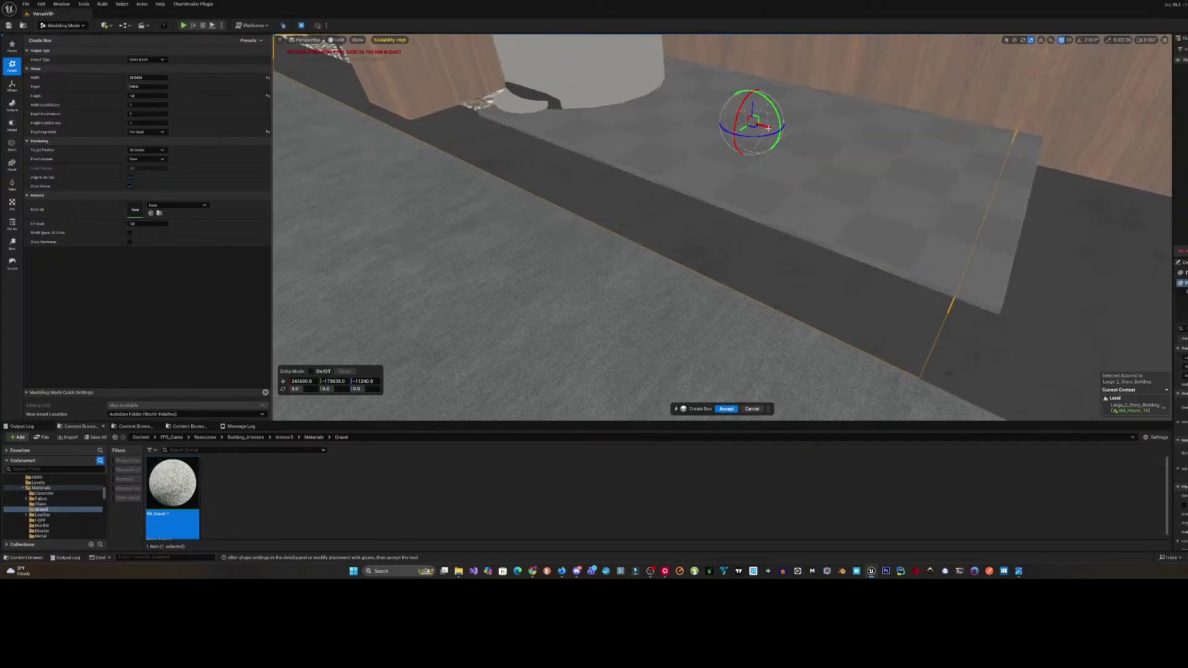
{"action": "left_click_drag", "start_coordinate": [767, 128], "coordinate": [742, 114]}
{"action": "key", "text": "s"}
{"action": "right_click_drag", "start_coordinate": [742, 112], "coordinate": [805, 162]}
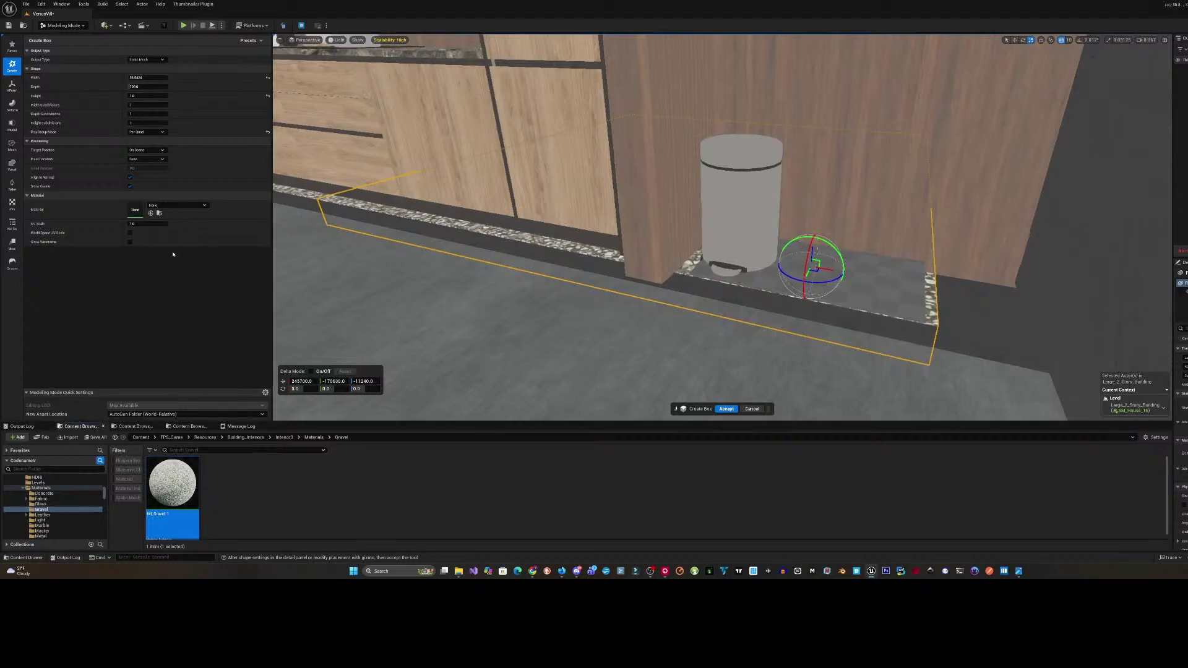
- Assign the selected gravel material to the box by the trash can
{"action": "left_click", "coordinate": [151, 213]}
{"action": "mouse_move", "coordinate": [889, 303]}
{"action": "right_mouse_down"}
{"action": "mouse_move", "coordinate": [891, 315]}
{"action": "mouse_move", "coordinate": [895, 300]}
{"action": "right_mouse_up"}
{"action": "key", "text": "w"}
{"action": "key", "text": "s"}
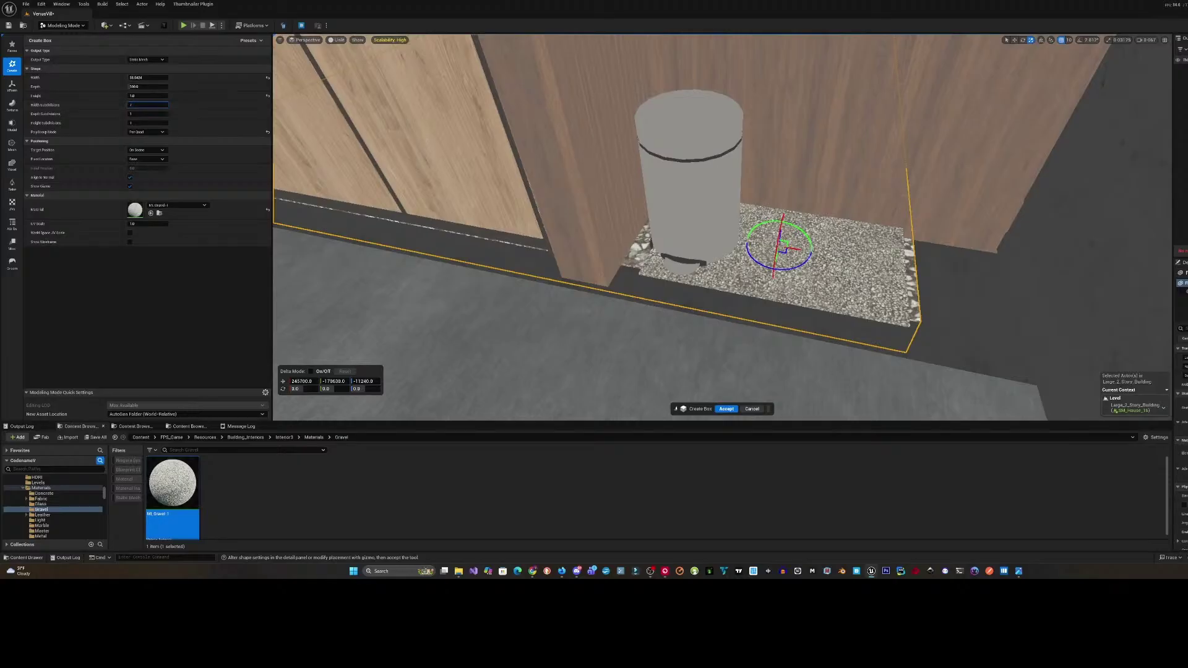
- Extend the box's depth along the slab and move it to beneath the kitchen cabinets
{"action": "mouse_move", "coordinate": [148, 86]}
{"action": "left_mouse_down"}
{"action": "mouse_move", "coordinate": [168, 86]}
{"action": "mouse_move", "coordinate": [129, 86]}
{"action": "mouse_move", "coordinate": [161, 86]}
{"action": "left_mouse_up"}
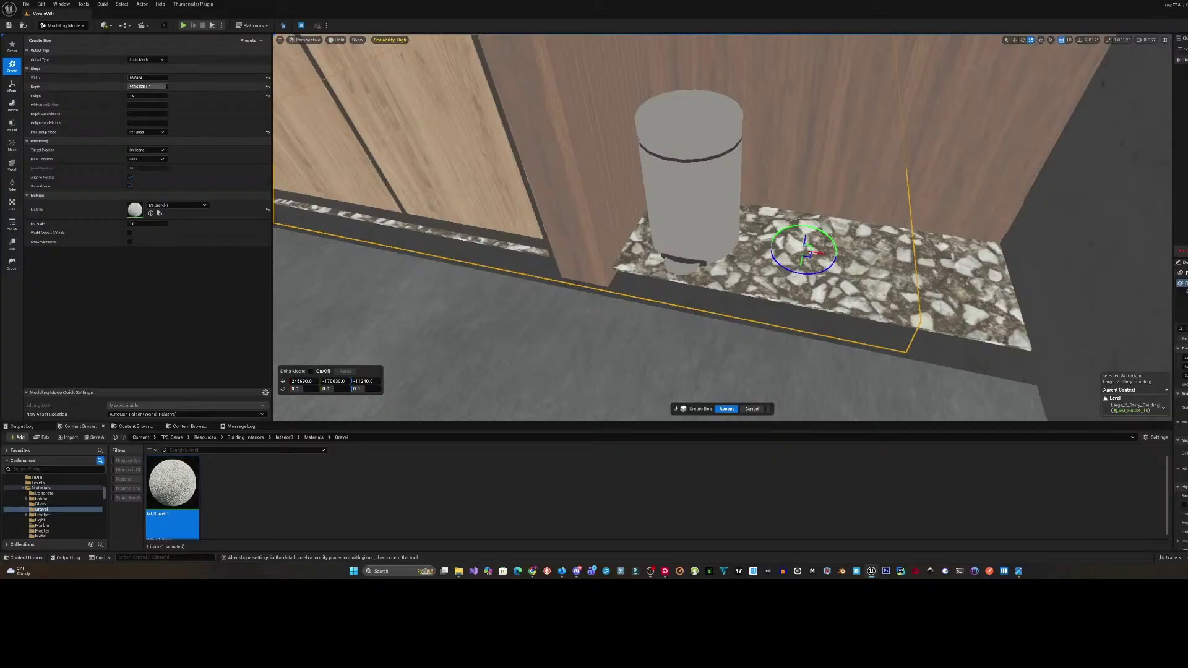
{"action": "mouse_move", "coordinate": [147, 87]}
{"action": "left_mouse_down"}
{"action": "mouse_move", "coordinate": [128, 87]}
{"action": "mouse_move", "coordinate": [141, 87]}
{"action": "left_mouse_up"}
{"action": "right_click_drag", "start_coordinate": [711, 236], "coordinate": [656, 239]}
{"action": "right_click_drag", "start_coordinate": [1027, 278], "coordinate": [1020, 279]}
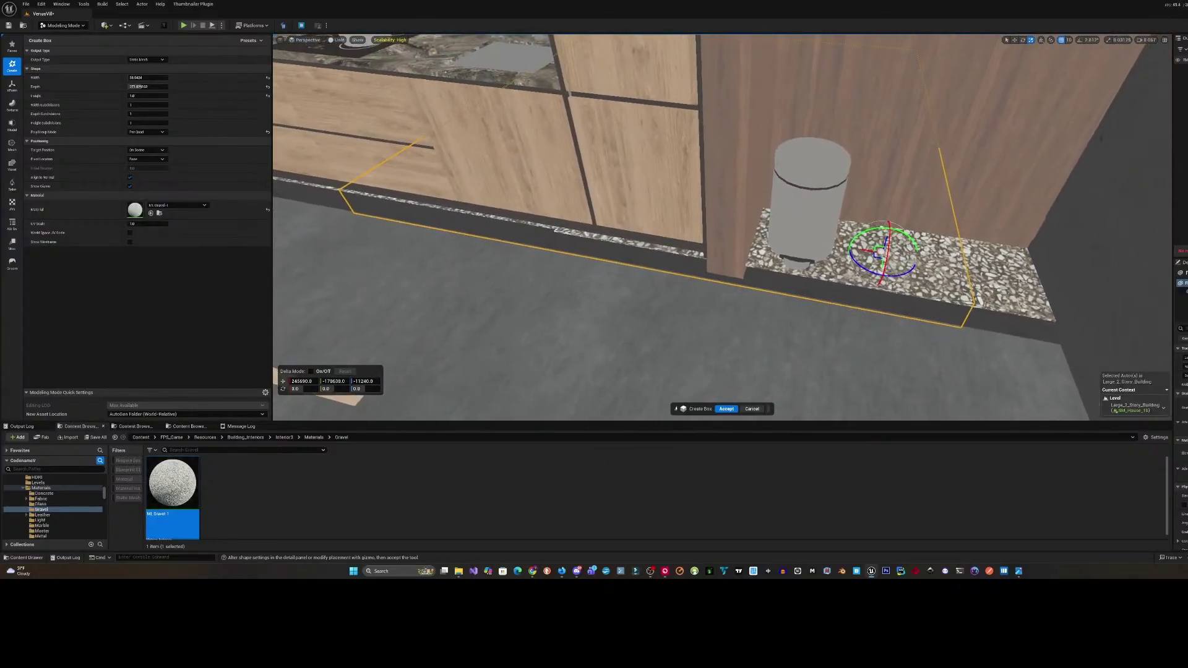
{"action": "left_click_drag", "start_coordinate": [874, 254], "coordinate": [536, 198]}
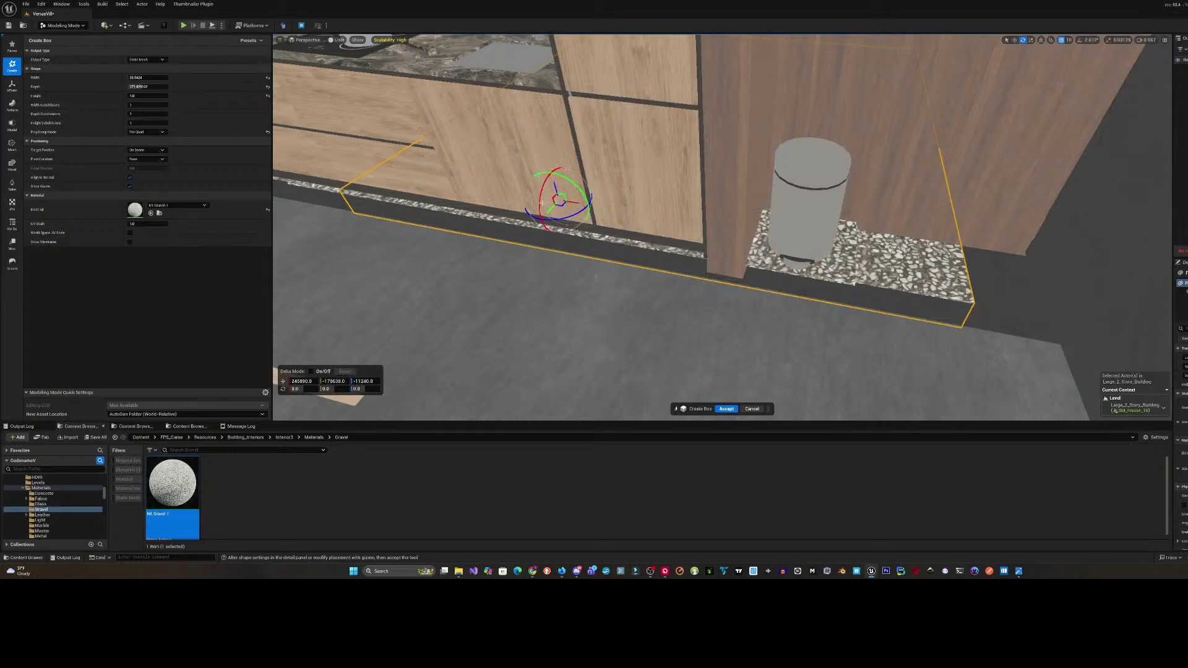
- Clear the gravel material from the box under the kitchen cabinets
{"action": "right_click_drag", "start_coordinate": [458, 184], "coordinate": [422, 165]}
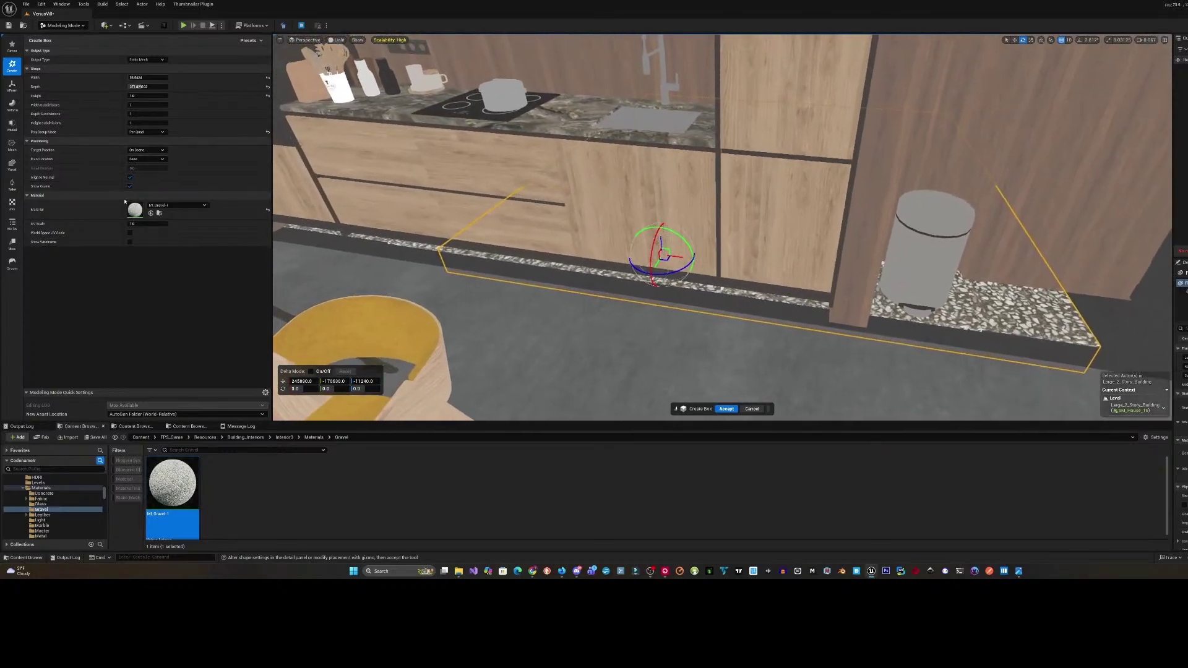
{"action": "left_click", "coordinate": [176, 205]}
{"action": "left_click", "coordinate": [178, 267]}
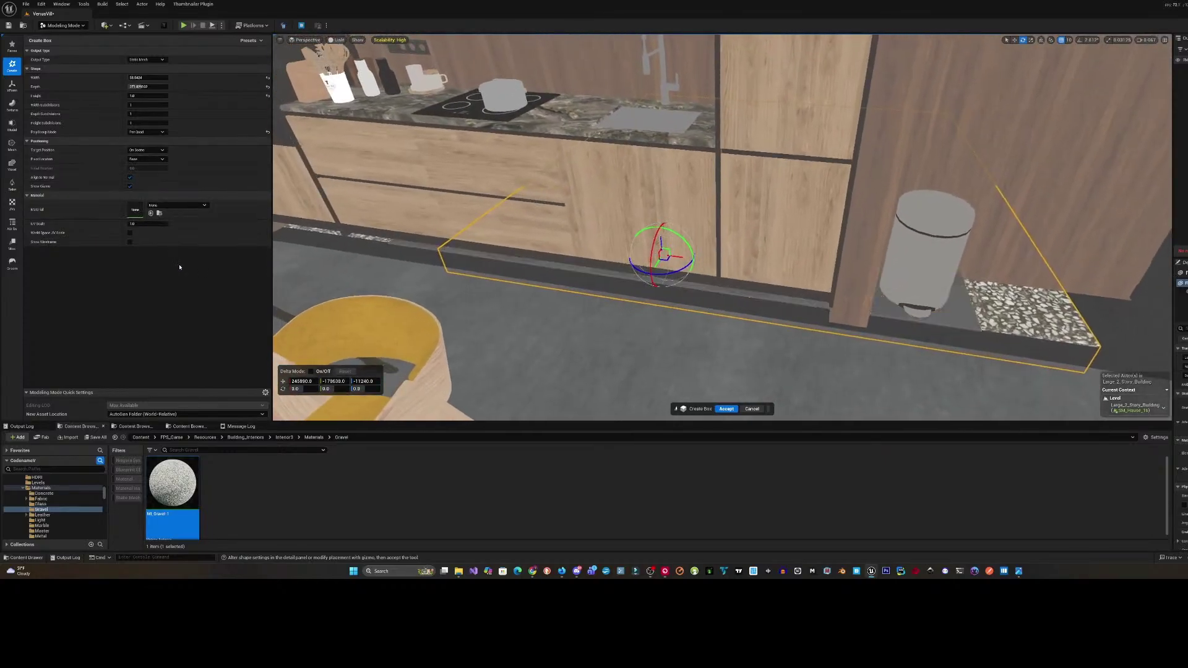
- Adjust the box's depth to match the slab's length and shift it along the cabinet base
{"action": "right_click_drag", "start_coordinate": [470, 204], "coordinate": [427, 192]}
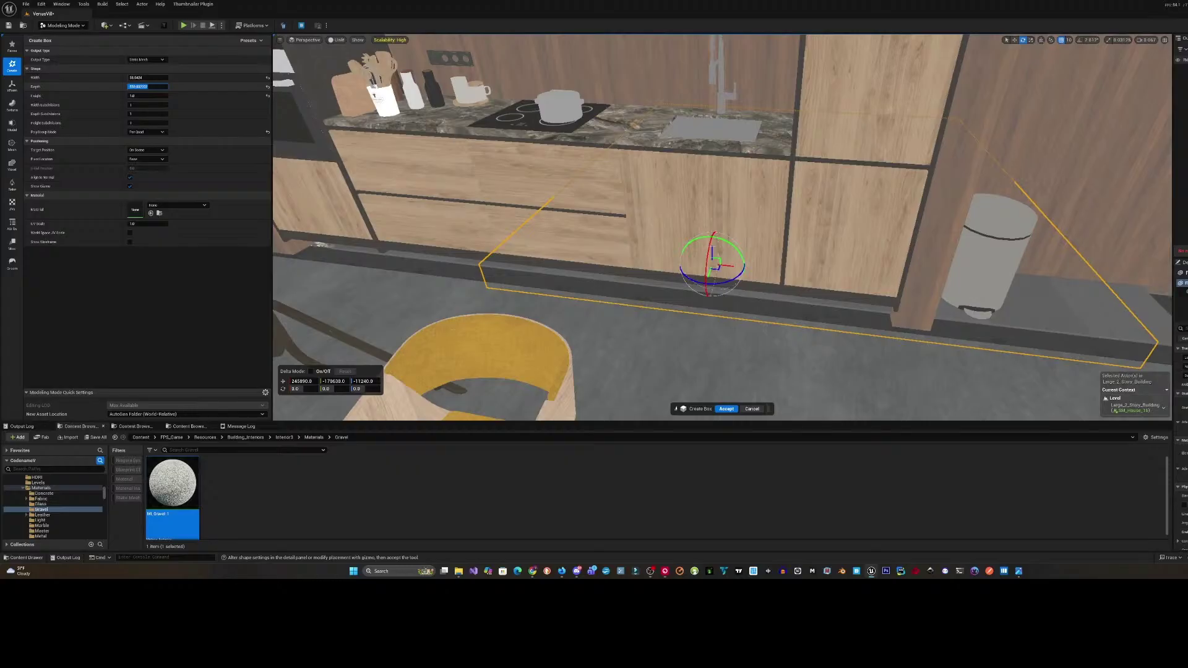
{"action": "key", "text": "Return"}
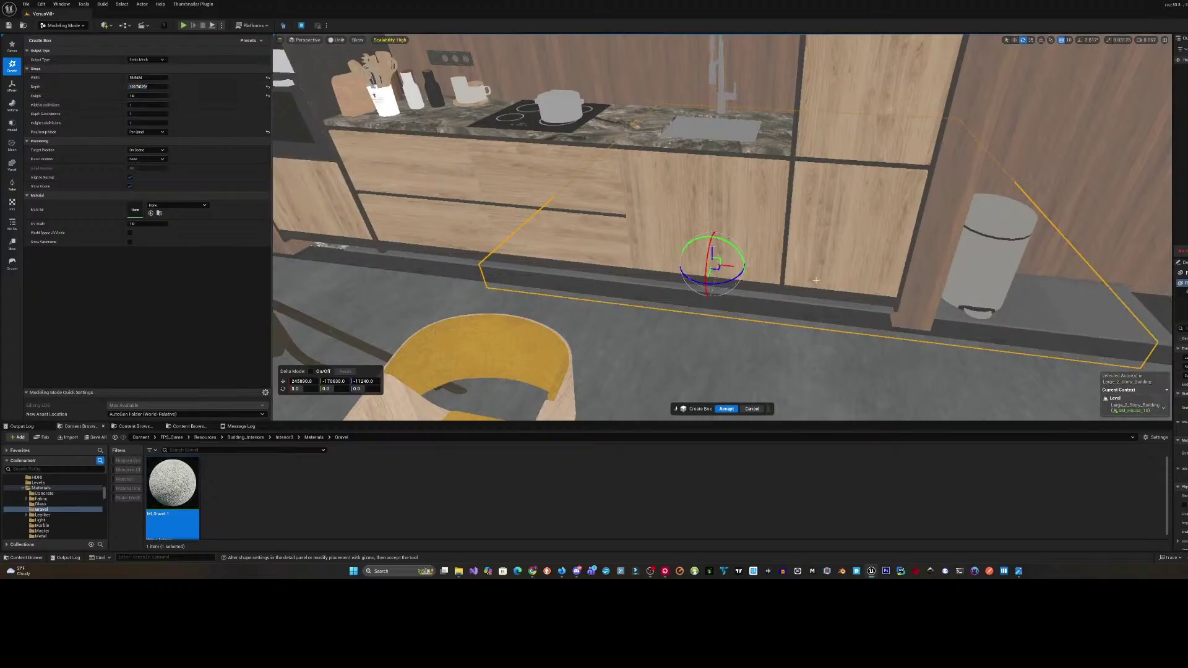
{"action": "left_click_drag", "start_coordinate": [724, 266], "coordinate": [695, 260]}
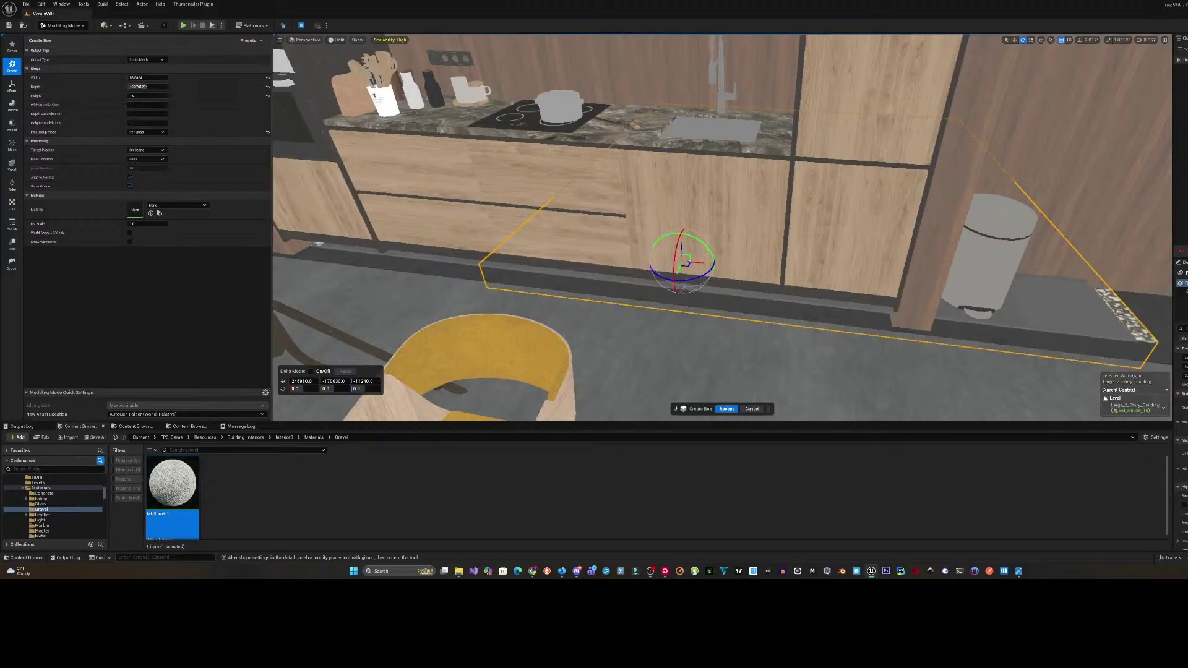
- Widen the box so it spans the floor from the wooden wall to the line of the handrail
{"action": "right_click_drag", "start_coordinate": [714, 256], "coordinate": [679, 234]}
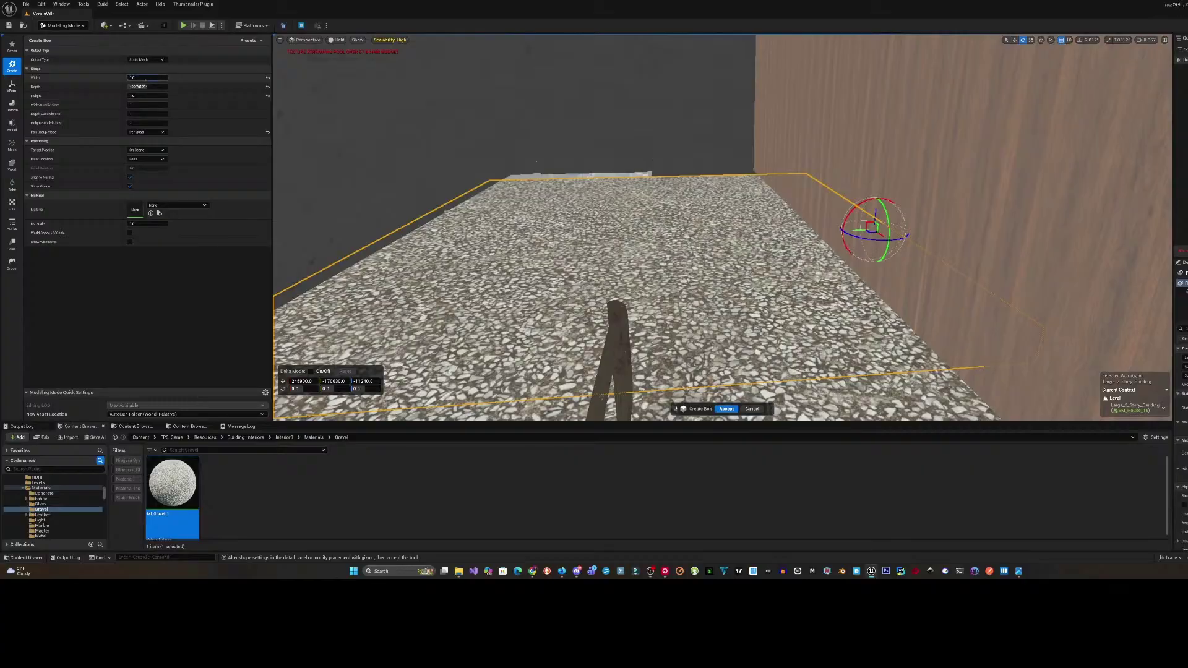
{"action": "mouse_move", "coordinate": [132, 77]}
{"action": "left_mouse_down"}
{"action": "mouse_move", "coordinate": [108, 78]}
{"action": "mouse_move", "coordinate": [142, 77]}
{"action": "mouse_move", "coordinate": [118, 77]}
{"action": "left_mouse_up"}
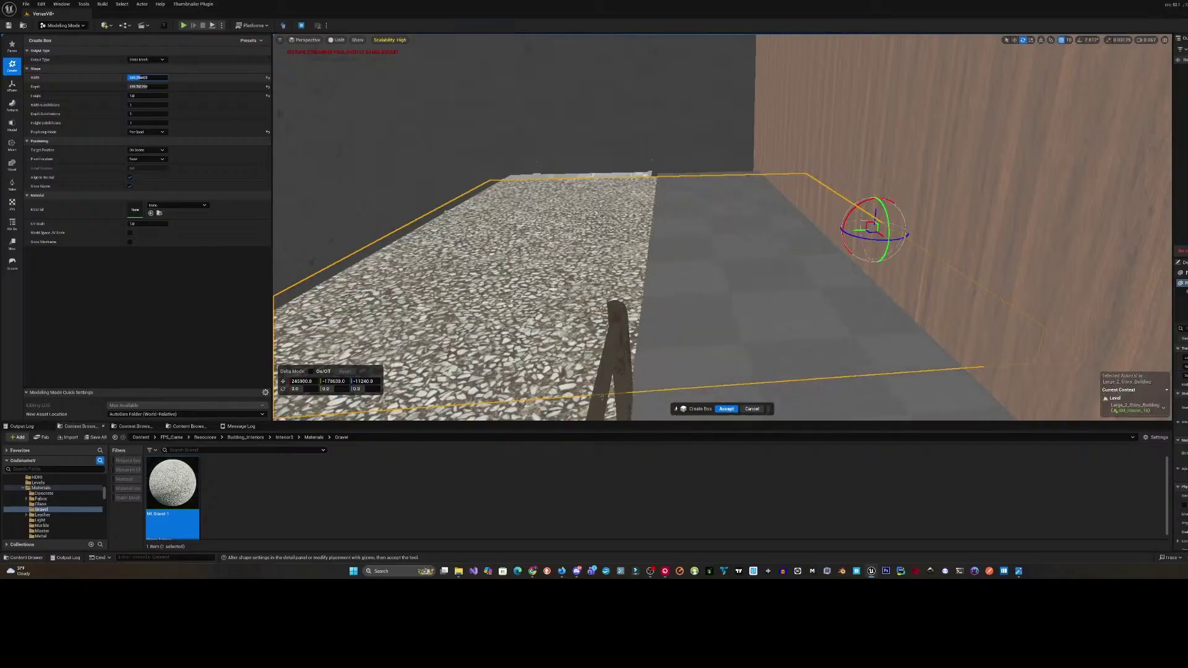
{"action": "right_click_drag", "start_coordinate": [133, 79], "coordinate": [135, 133]}
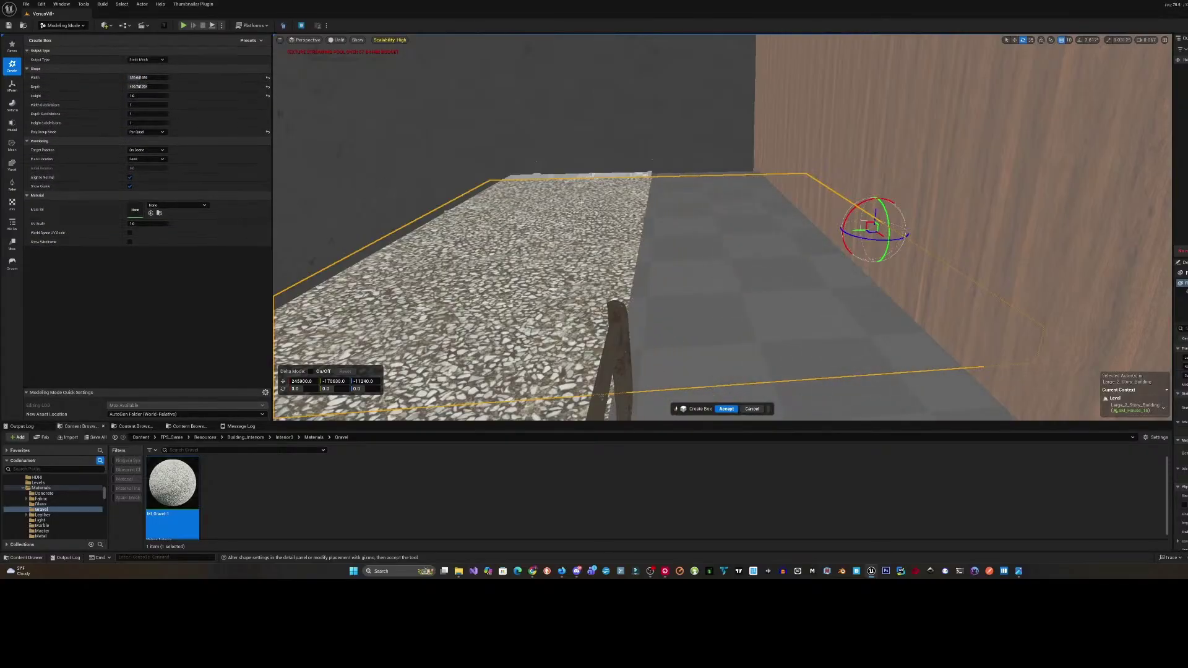
{"action": "right_click_drag", "start_coordinate": [557, 236], "coordinate": [483, 335]}
{"action": "scroll", "coordinate": [583, 200], "scroll_direction": "down", "scroll_amount": 6}
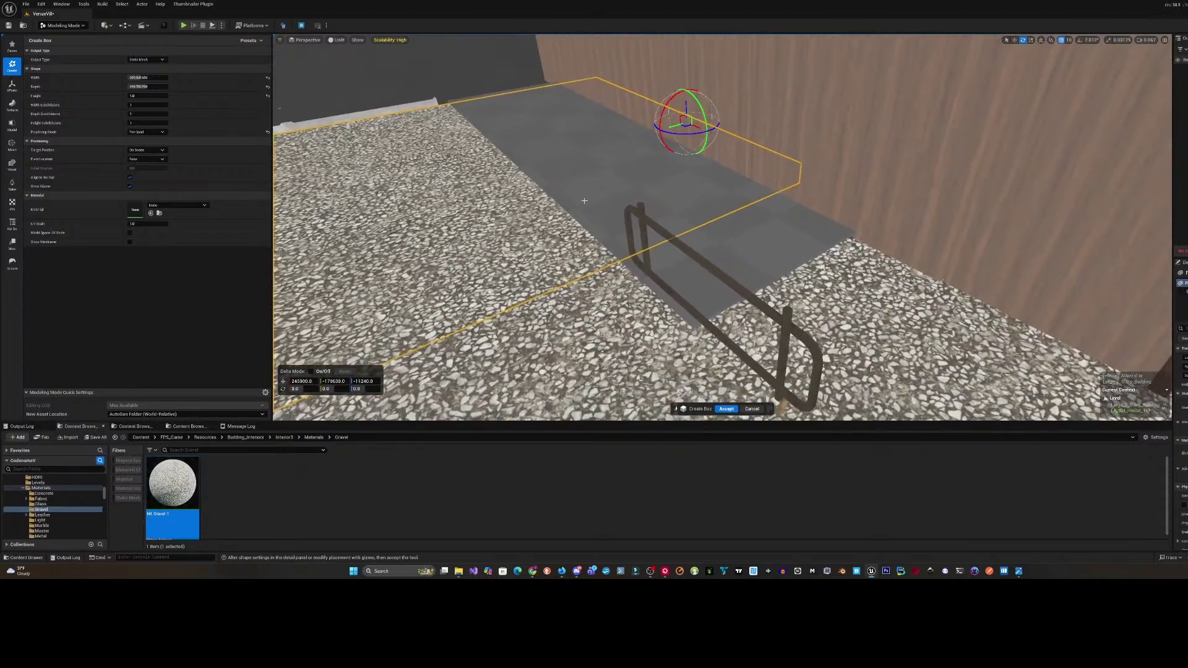
- Switch the editor to Selection Mode and delete the old gravel floor slab above the concrete stairs
{"action": "key", "text": "Delete"}
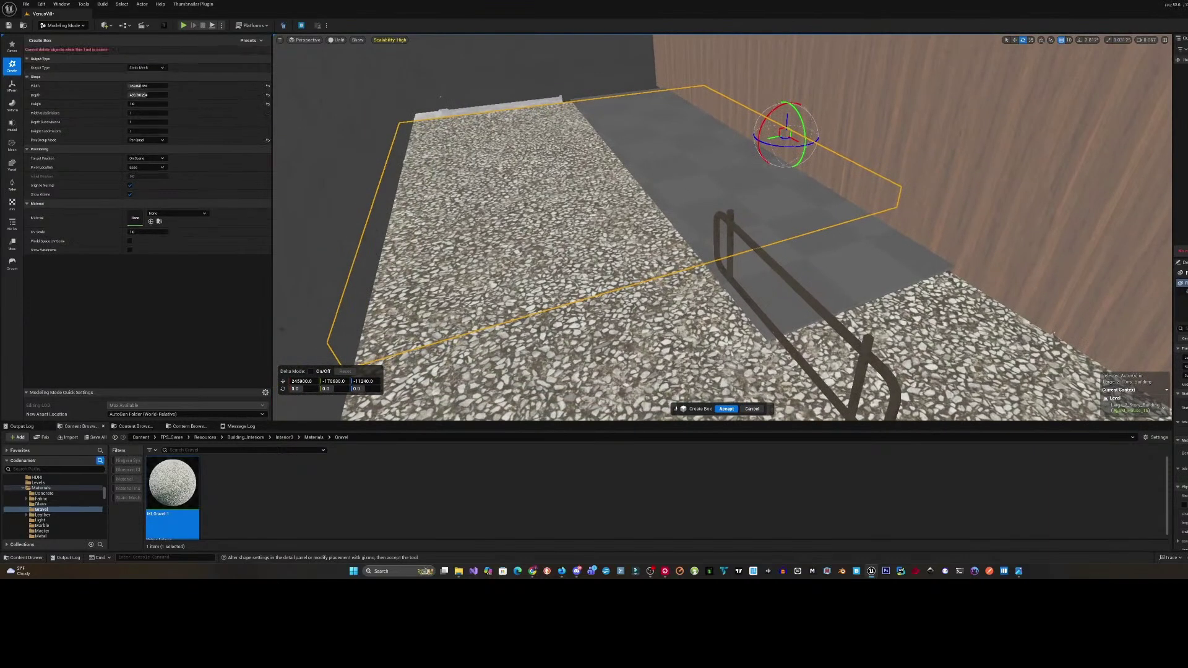
{"action": "left_click", "coordinate": [72, 26]}
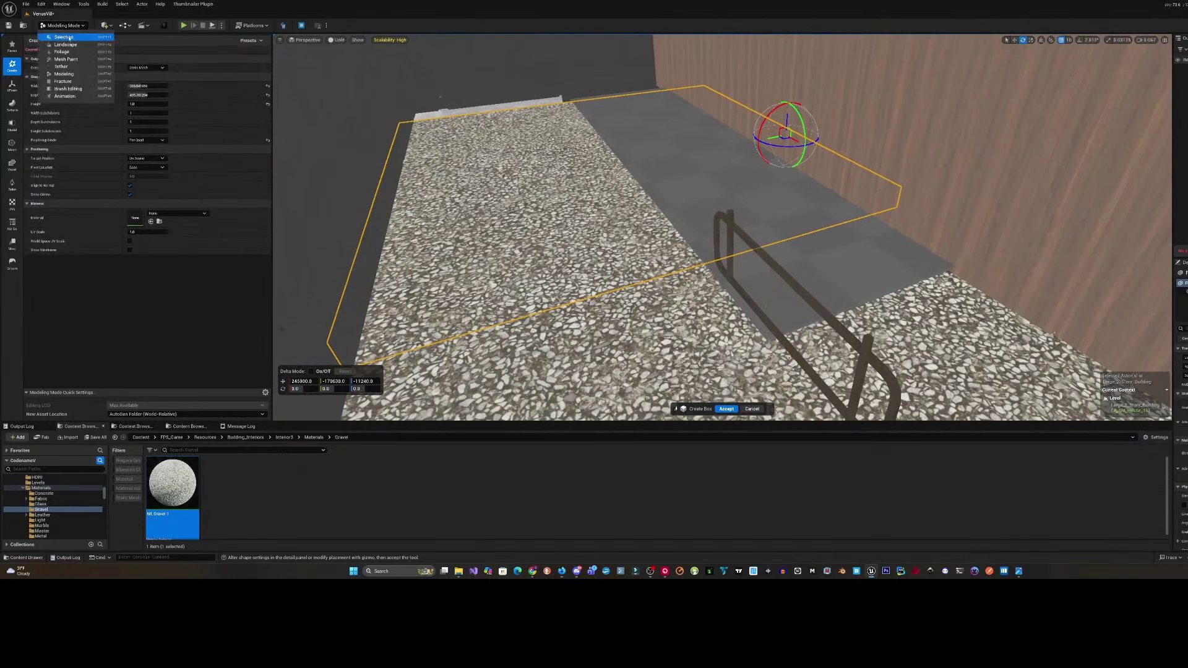
{"action": "left_click", "coordinate": [69, 38]}
{"action": "key", "text": "Delete"}
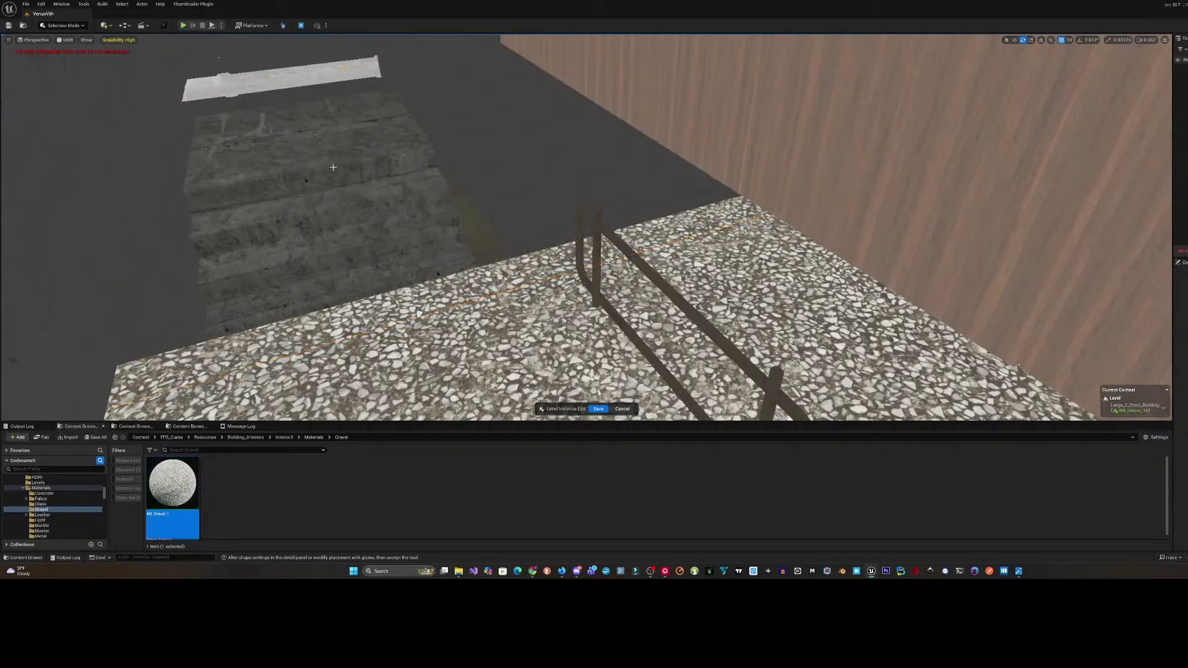
- Return to Modeling Mode, create a new box with the same dimensions, and place it between the stair opening and the wooden wall
{"action": "right_click_drag", "start_coordinate": [333, 168], "coordinate": [300, 161]}
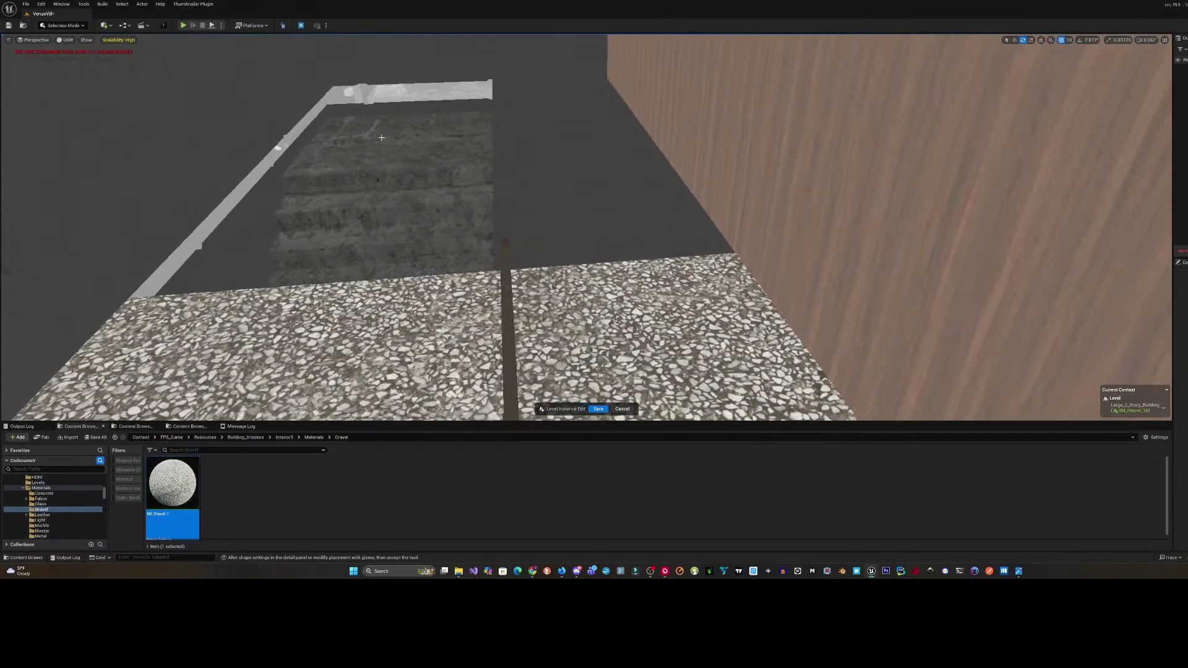
{"action": "left_click", "coordinate": [67, 26]}
{"action": "left_click", "coordinate": [71, 74]}
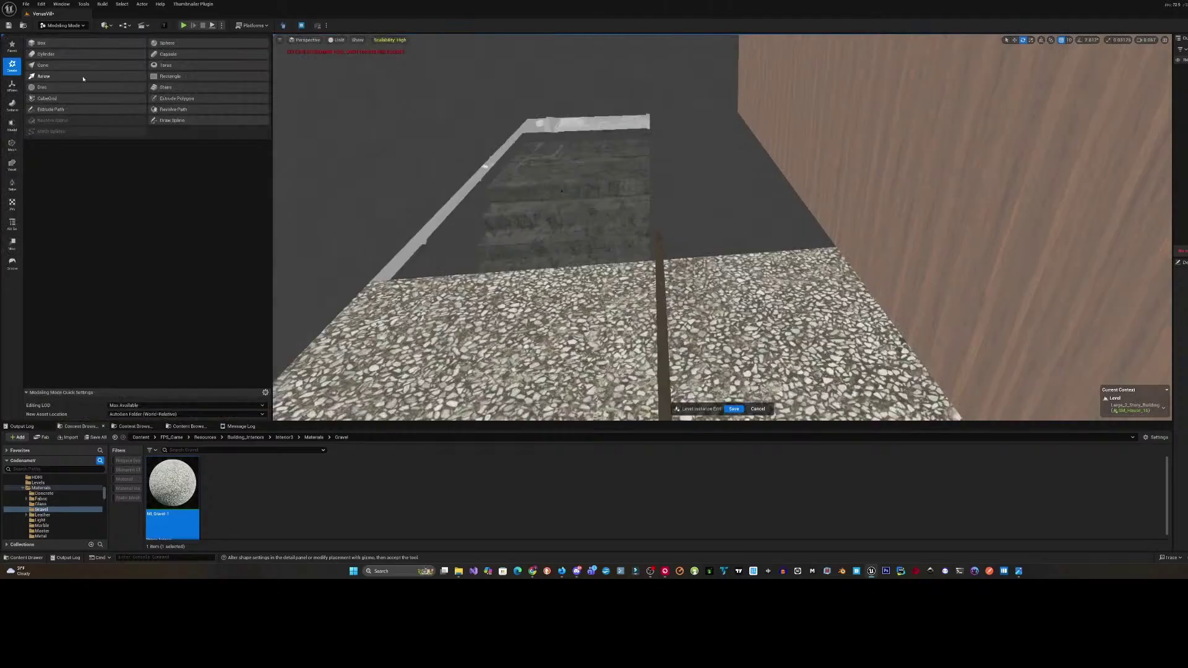
{"action": "left_click", "coordinate": [96, 44]}
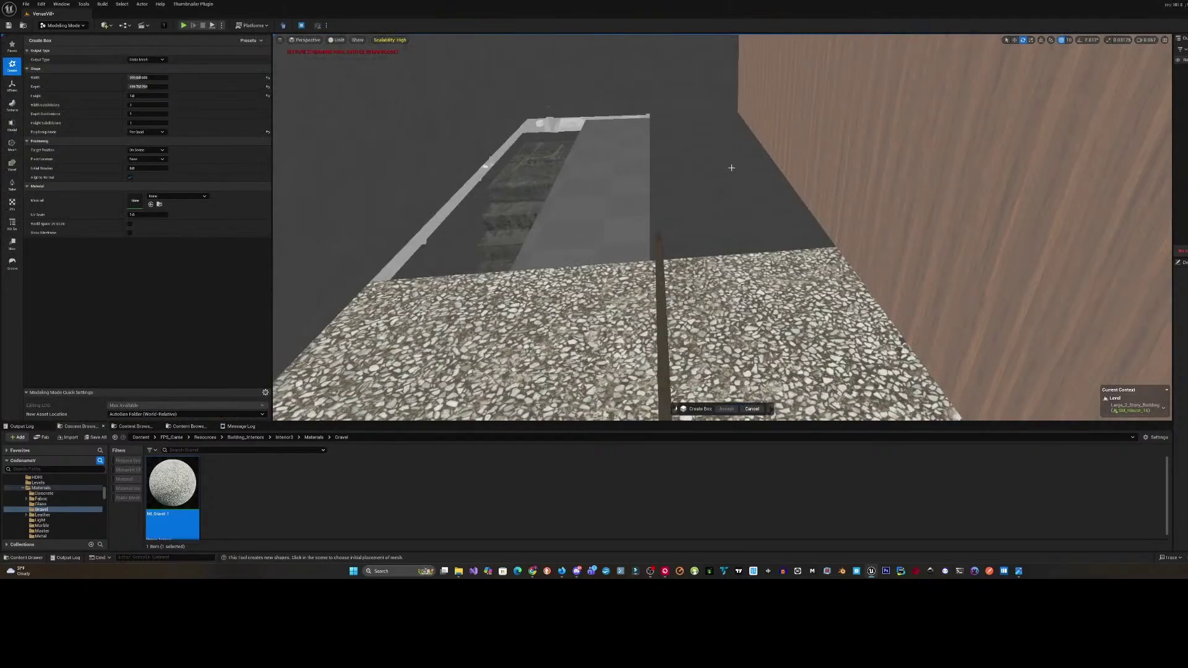
{"action": "left_click", "coordinate": [796, 265]}
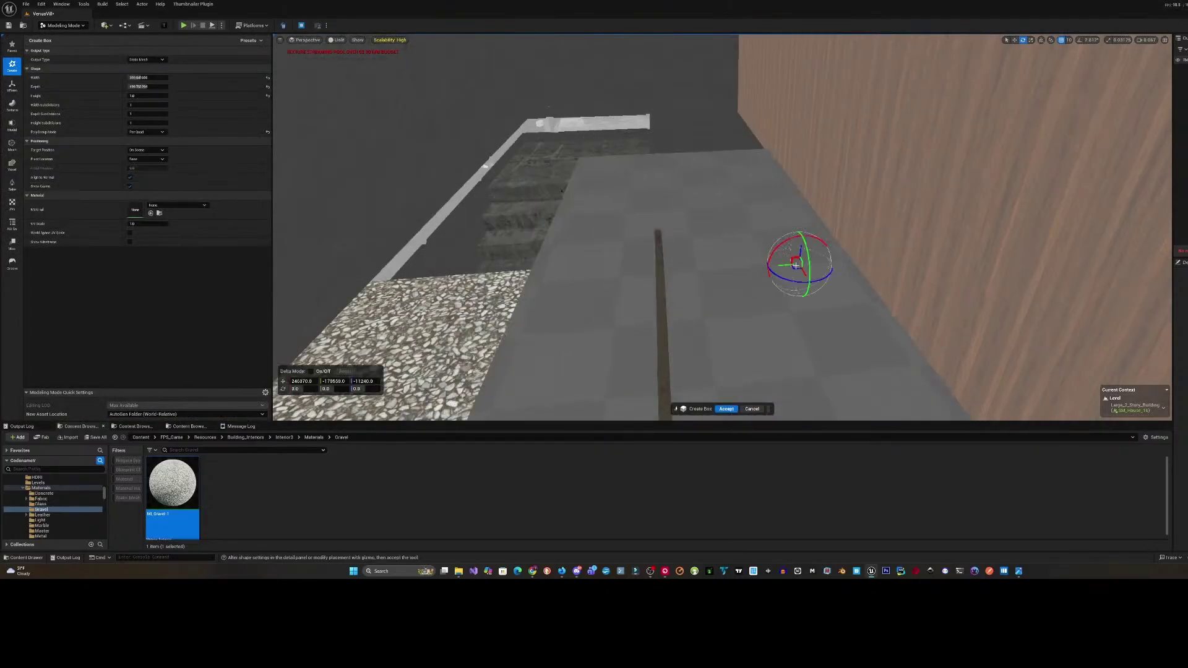
{"action": "left_click_drag", "start_coordinate": [796, 268], "coordinate": [878, 225]}
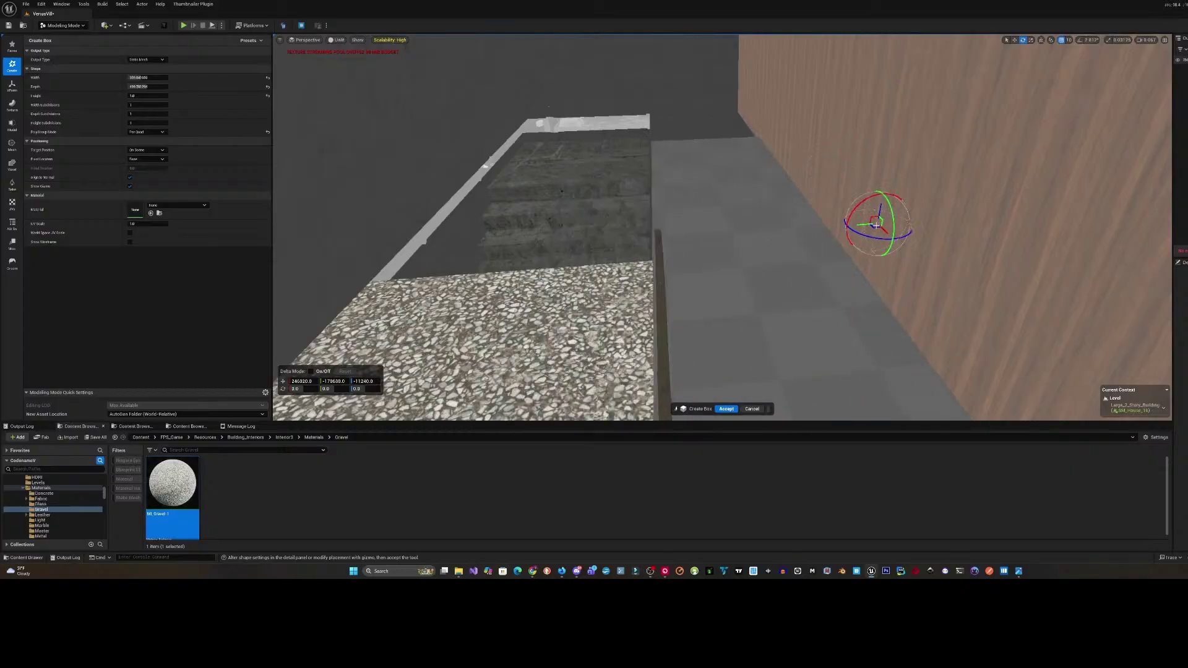
- Apply the selected gravel material to the new floor box beside the kitchen cabinets
{"action": "right_click_drag", "start_coordinate": [878, 224], "coordinate": [1107, 260]}
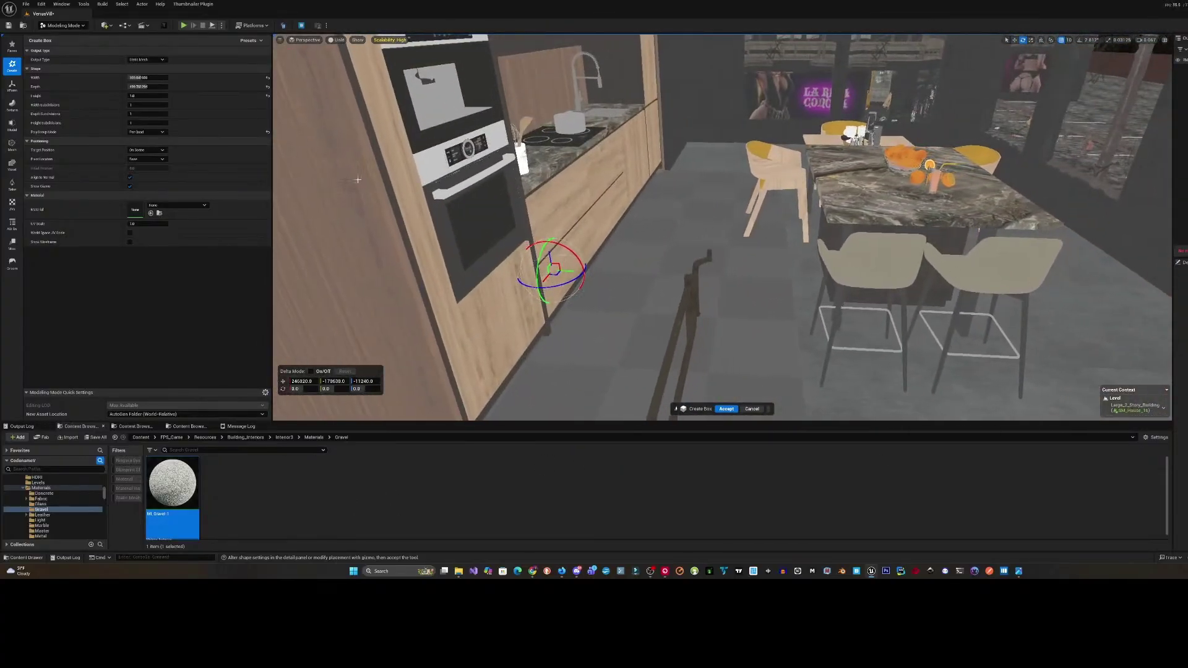
{"action": "left_click", "coordinate": [151, 212]}
{"action": "right_click_drag", "start_coordinate": [433, 247], "coordinate": [309, 297]}
{"action": "right_click_drag", "start_coordinate": [941, 151], "coordinate": [952, 152]}
{"action": "key", "text": "s"}
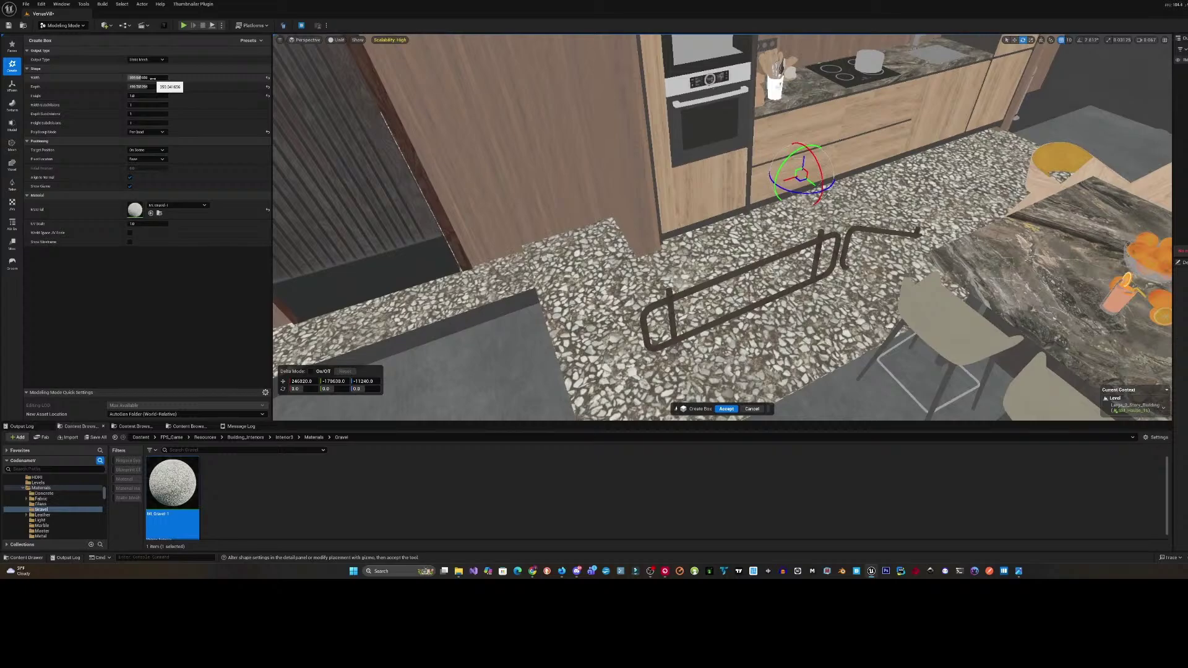
- Adjust the gravel box's depth, position and width so it fills the floor between the stair opening and the wooden wall
{"action": "left_click_drag", "start_coordinate": [152, 96], "coordinate": [204, 96]}
{"action": "type", "text": "1"}
{"action": "key", "text": "shift+Tab"}
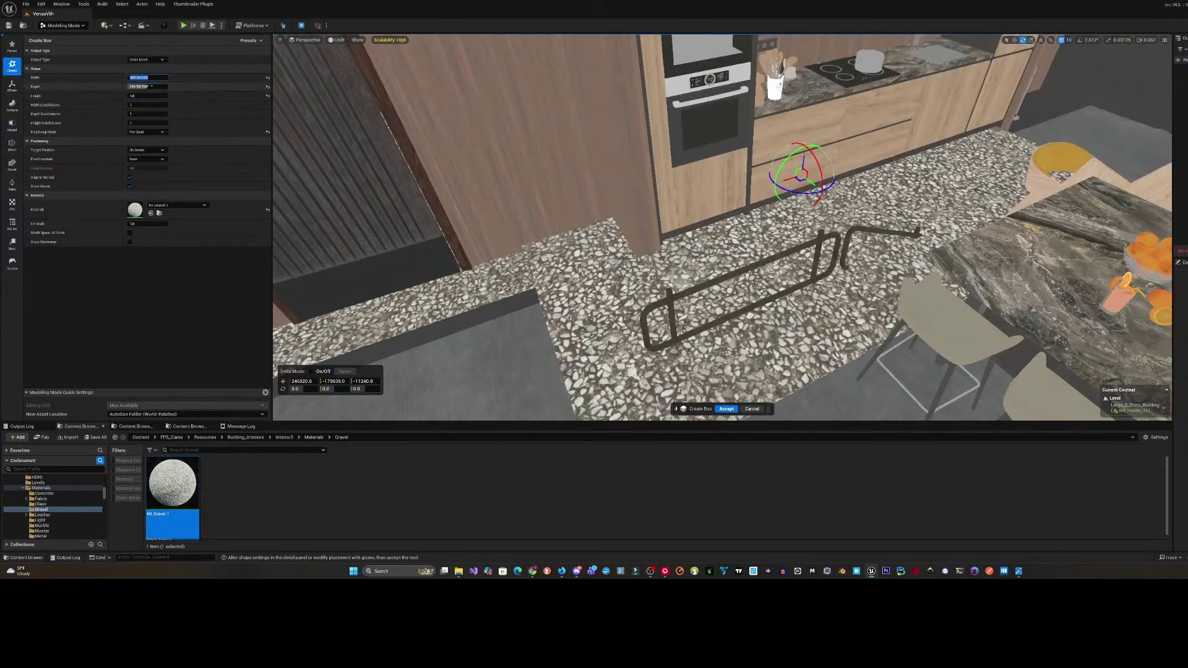
{"action": "mouse_move", "coordinate": [136, 87]}
{"action": "left_mouse_down"}
{"action": "mouse_move", "coordinate": [148, 87]}
{"action": "mouse_move", "coordinate": [132, 79]}
{"action": "left_mouse_up"}
{"action": "right_click_drag", "start_coordinate": [432, 85], "coordinate": [285, 99]}
{"action": "scroll", "coordinate": [432, 85], "scroll_direction": "up", "scroll_amount": 1}
{"action": "right_click_drag", "start_coordinate": [412, 124], "coordinate": [399, 130]}
{"action": "left_click_drag", "start_coordinate": [818, 176], "coordinate": [776, 178]}
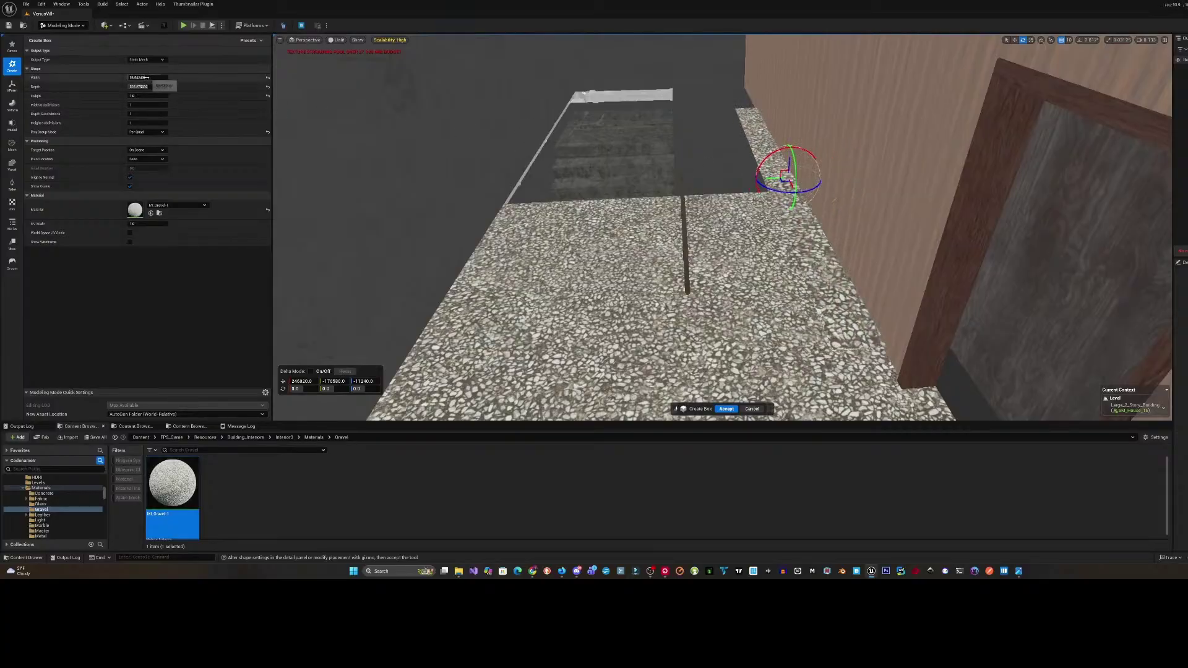
{"action": "left_click_drag", "start_coordinate": [141, 77], "coordinate": [180, 78]}
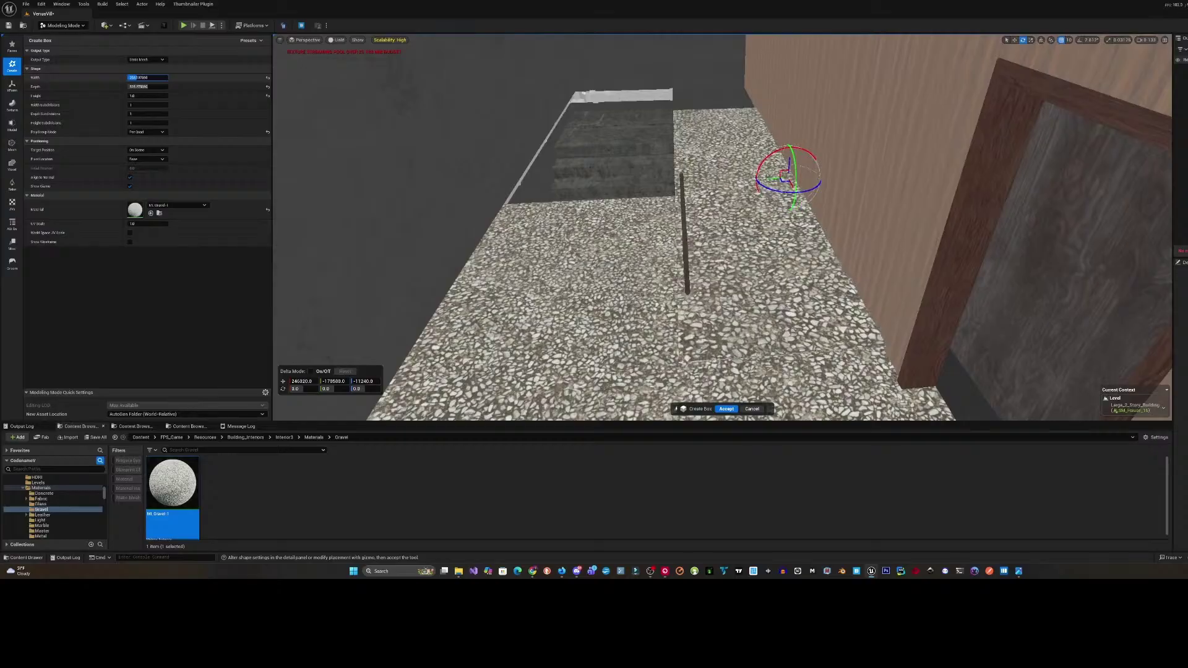
- Switch to Selection Mode and delete the remaining gravel floor slab between the concrete stairs and the wooden wall
{"action": "right_click_drag", "start_coordinate": [758, 172], "coordinate": [785, 185]}
{"action": "left_click", "coordinate": [553, 232]}
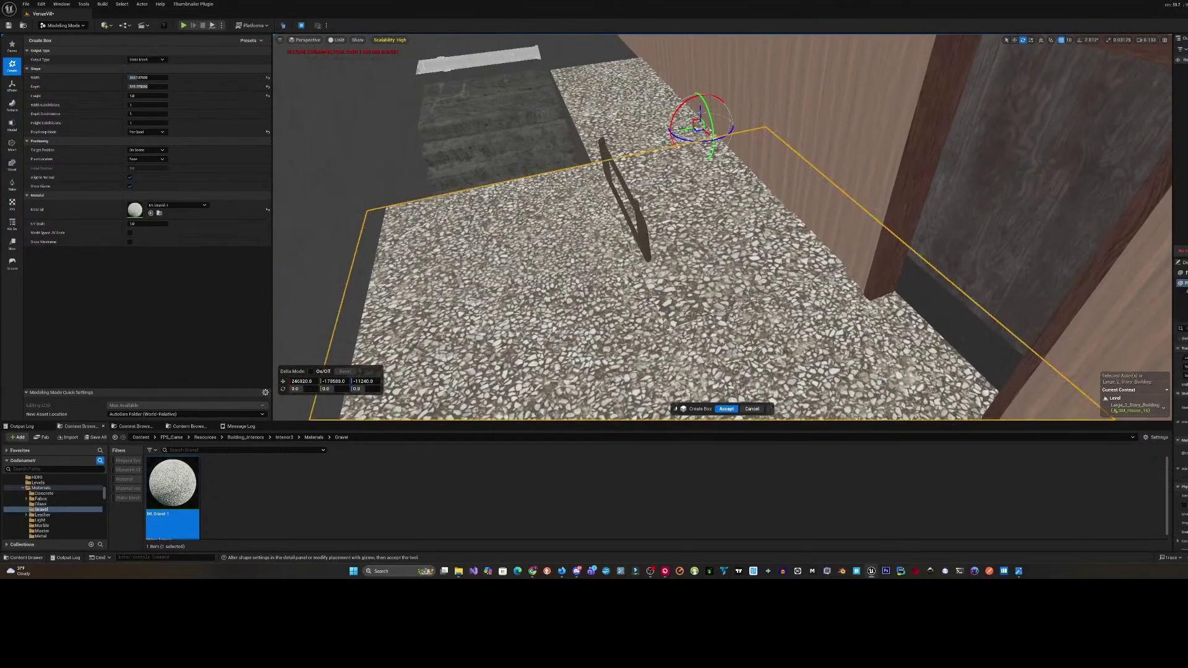
{"action": "key", "text": "Delete"}
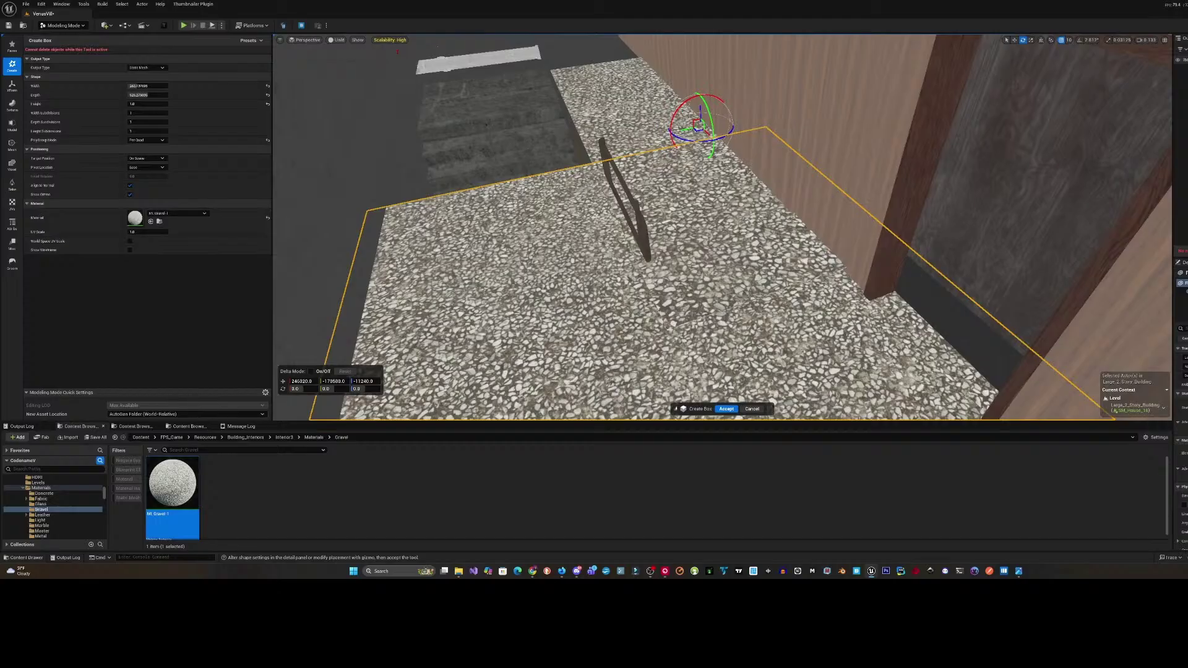
{"action": "left_click", "coordinate": [62, 25]}
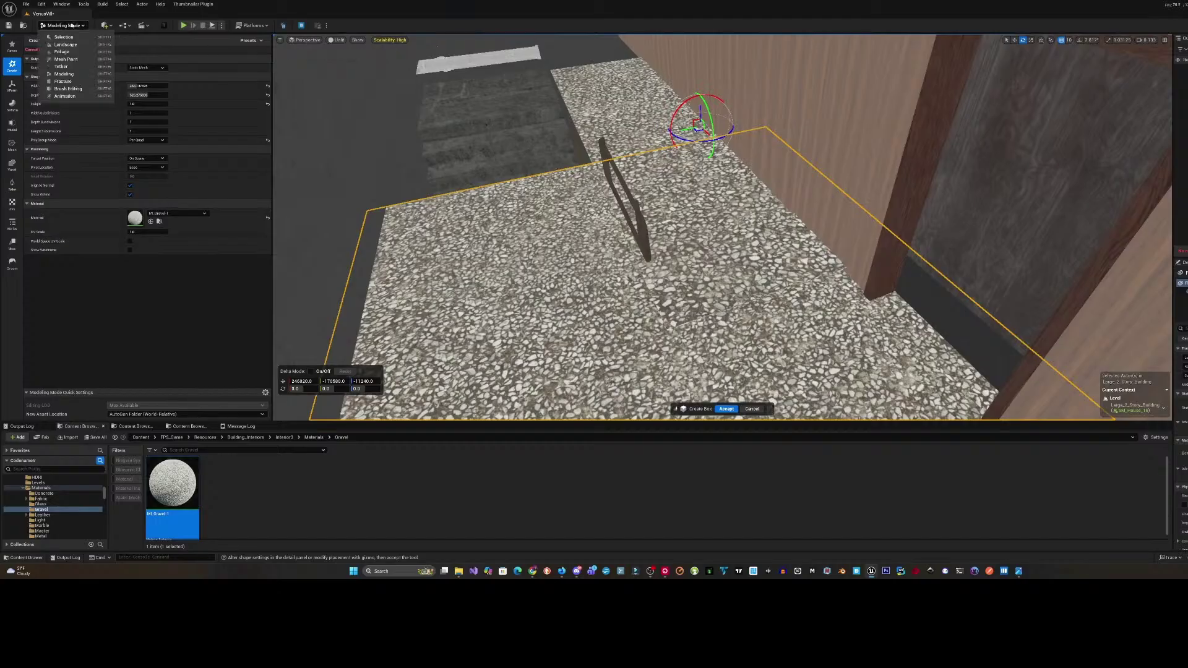
{"action": "left_click", "coordinate": [62, 37]}
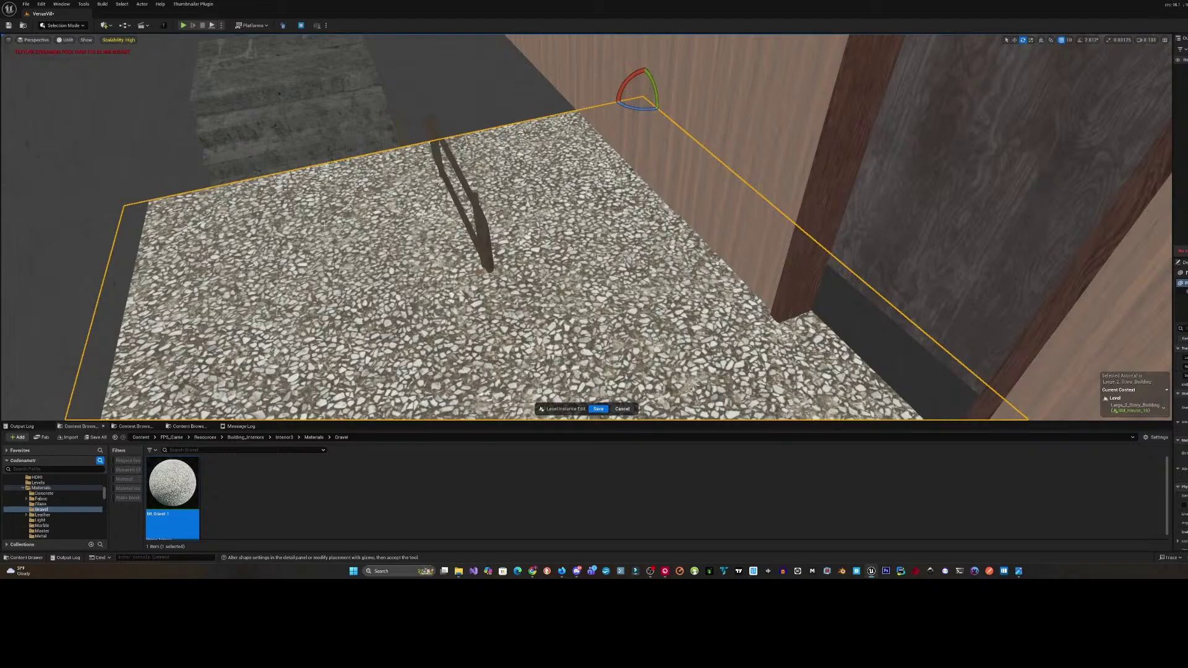
{"action": "key", "text": "Delete"}
{"action": "right_click_drag", "start_coordinate": [324, 224], "coordinate": [324, 224]}
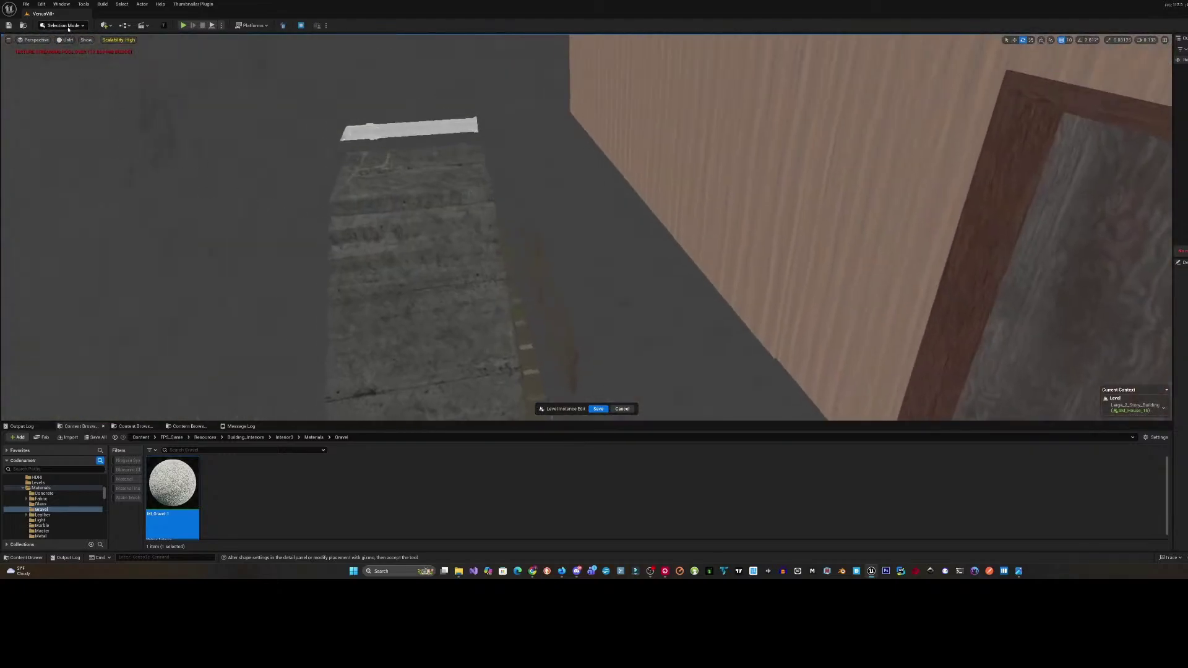
- Return to Modeling Mode, create a new gravel box, and place it between the stair opening and the wooden wall
{"action": "left_click", "coordinate": [64, 26]}
{"action": "left_click", "coordinate": [64, 74]}
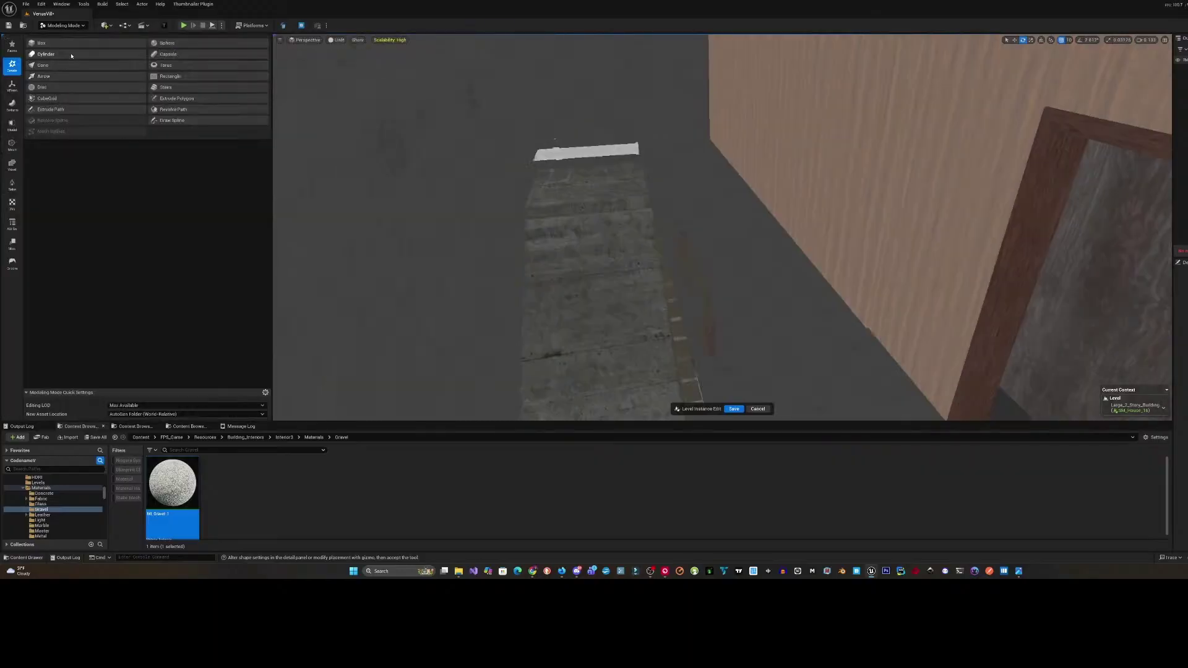
{"action": "left_click", "coordinate": [74, 43]}
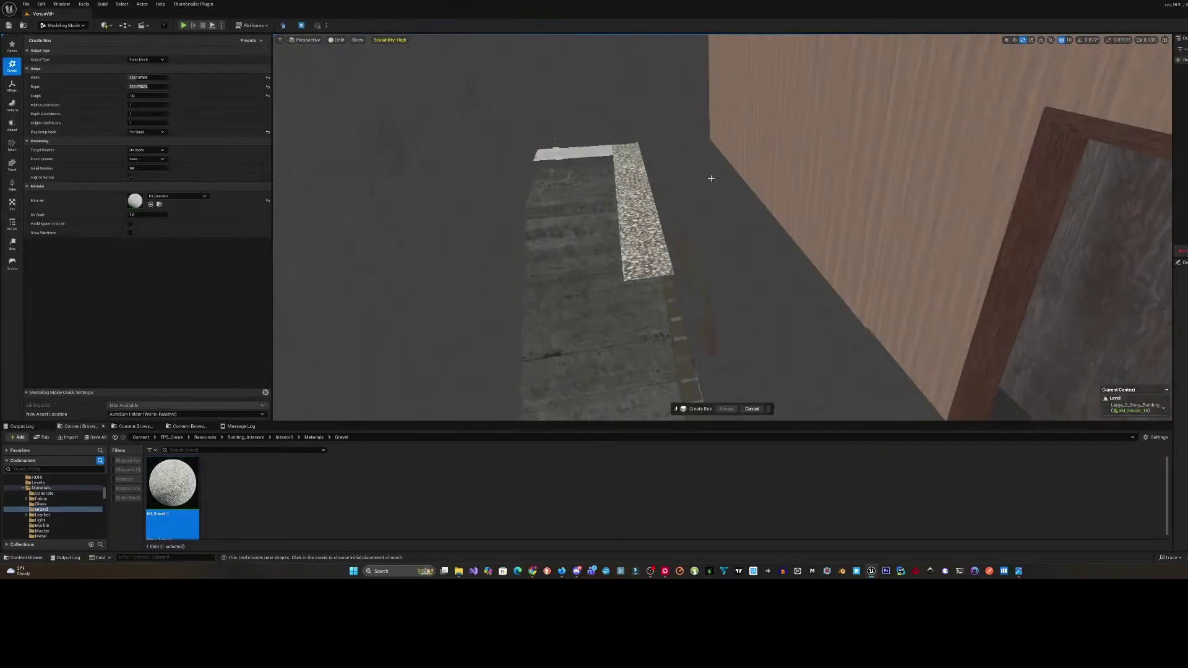
{"action": "left_click", "coordinate": [745, 223]}
{"action": "mouse_move", "coordinate": [746, 210]}
{"action": "left_mouse_down"}
{"action": "mouse_move", "coordinate": [746, 198]}
{"action": "mouse_move", "coordinate": [769, 213]}
{"action": "left_mouse_up"}
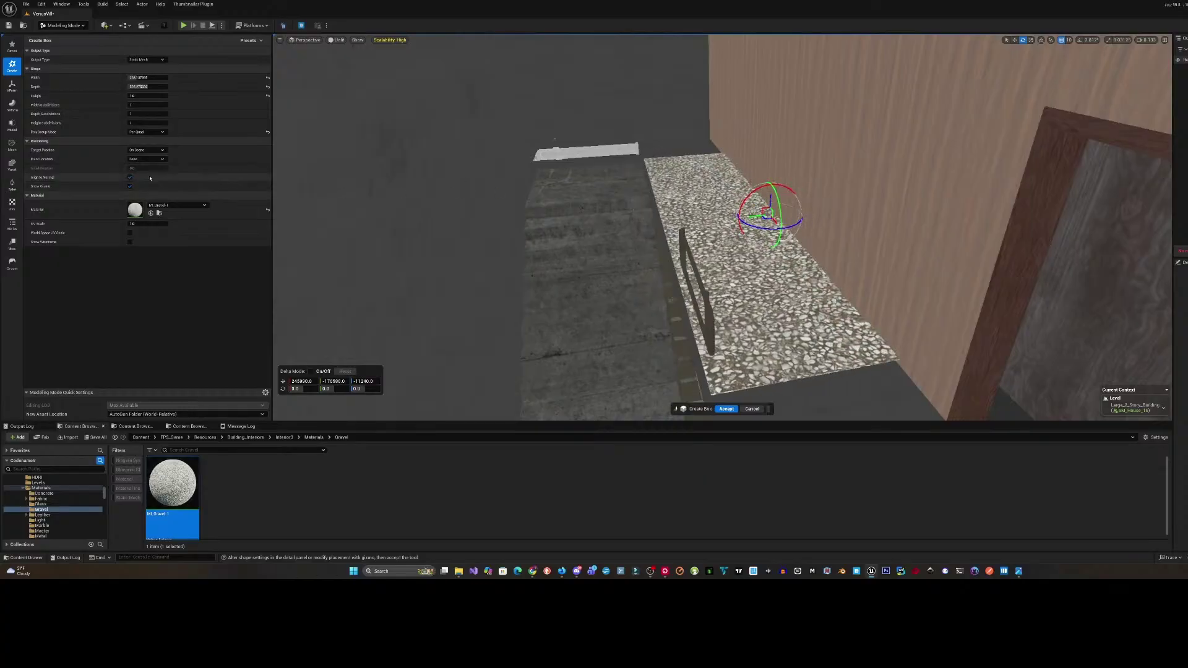
- Resize the gravel box and shift it along the wooden wall so it extends past the door to the wall's corner
{"action": "mouse_move", "coordinate": [138, 86]}
{"action": "left_mouse_down"}
{"action": "mouse_move", "coordinate": [159, 86]}
{"action": "mouse_move", "coordinate": [141, 79]}
{"action": "left_mouse_up"}
{"action": "right_click_drag", "start_coordinate": [723, 227], "coordinate": [751, 176]}
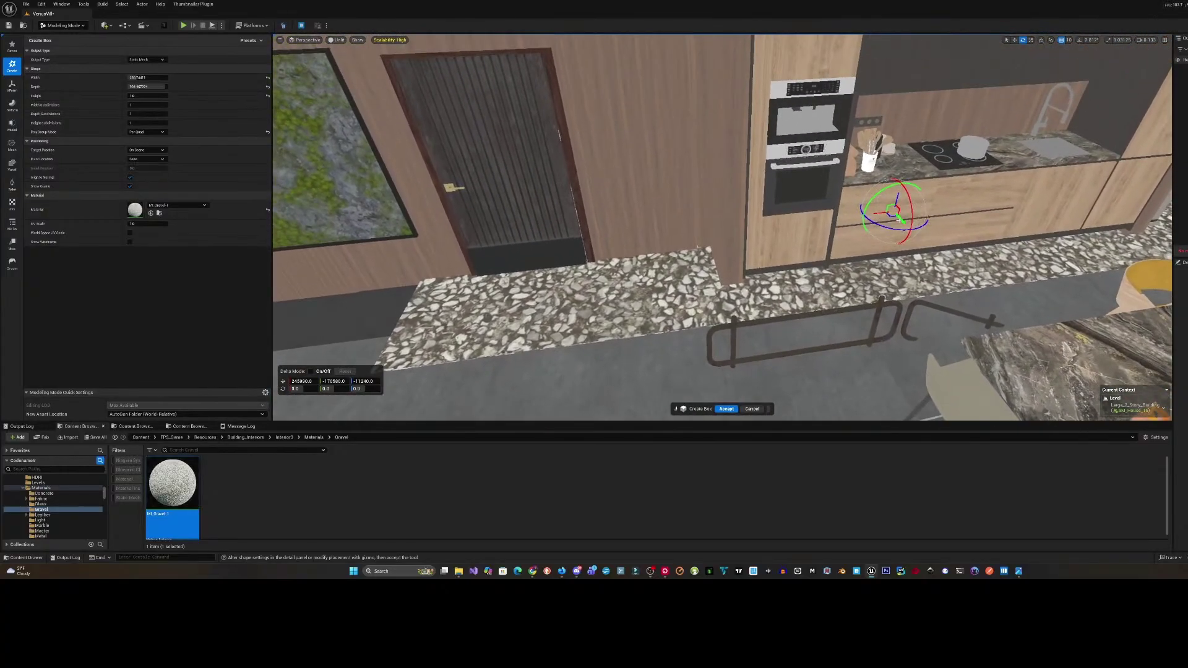
{"action": "left_click_drag", "start_coordinate": [898, 219], "coordinate": [893, 194]}
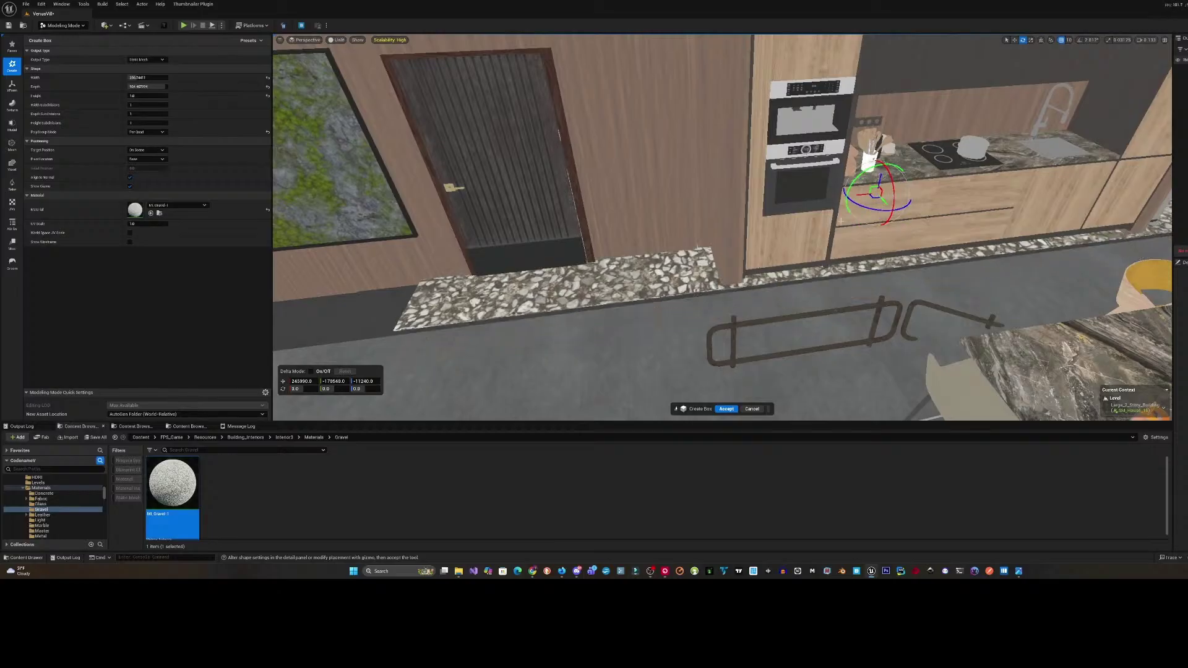
{"action": "right_click_drag", "start_coordinate": [841, 221], "coordinate": [795, 226]}
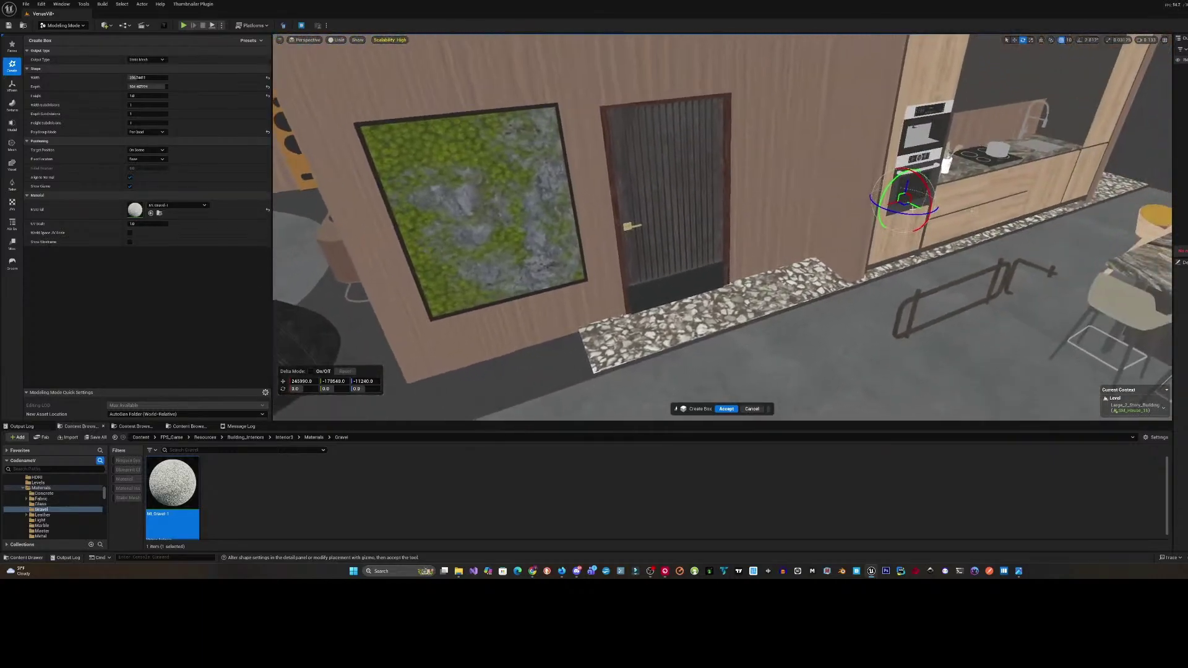
{"action": "left_click_drag", "start_coordinate": [894, 204], "coordinate": [826, 218]}
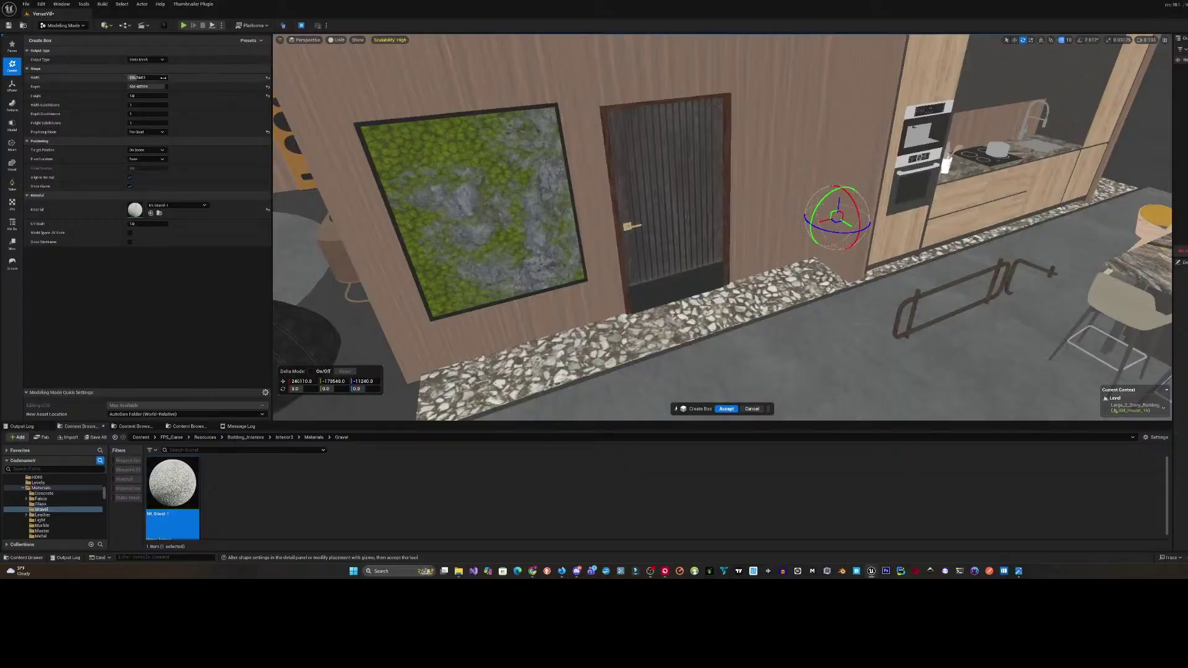
{"action": "mouse_move", "coordinate": [151, 87]}
{"action": "left_mouse_down"}
{"action": "mouse_move", "coordinate": [167, 86]}
{"action": "mouse_move", "coordinate": [156, 87]}
{"action": "left_mouse_up"}
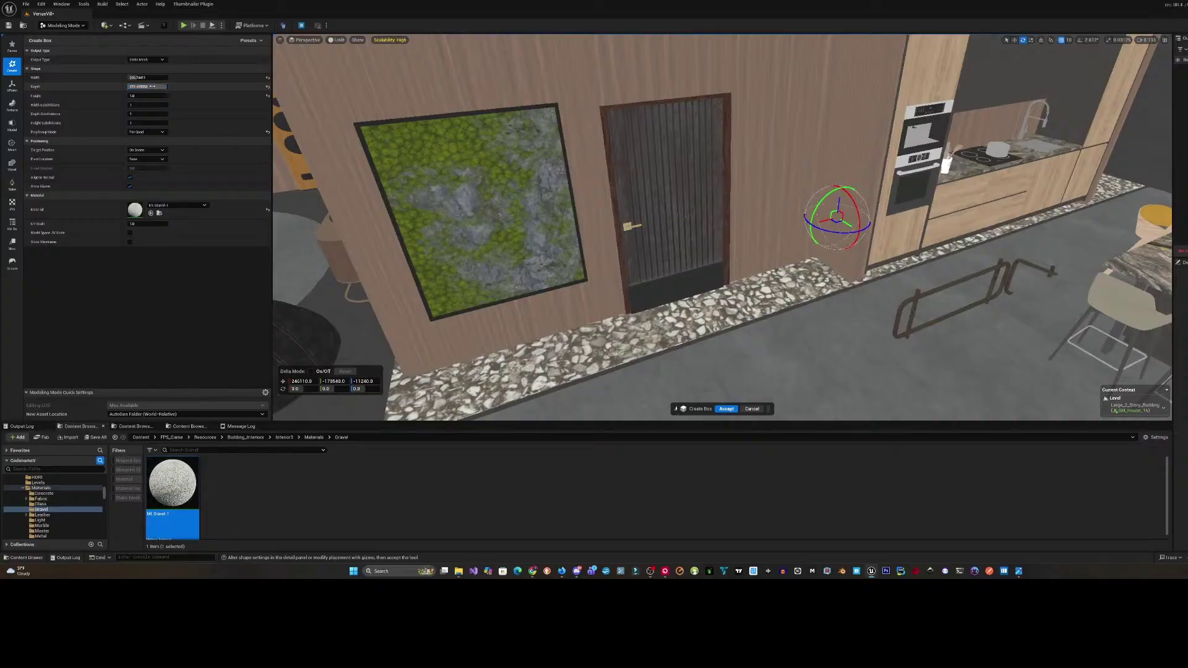
- Change the movement snap size and lower the gravel box toward the level of the adjoining concrete floor
{"action": "right_click_drag", "start_coordinate": [470, 211], "coordinate": [371, 235]}
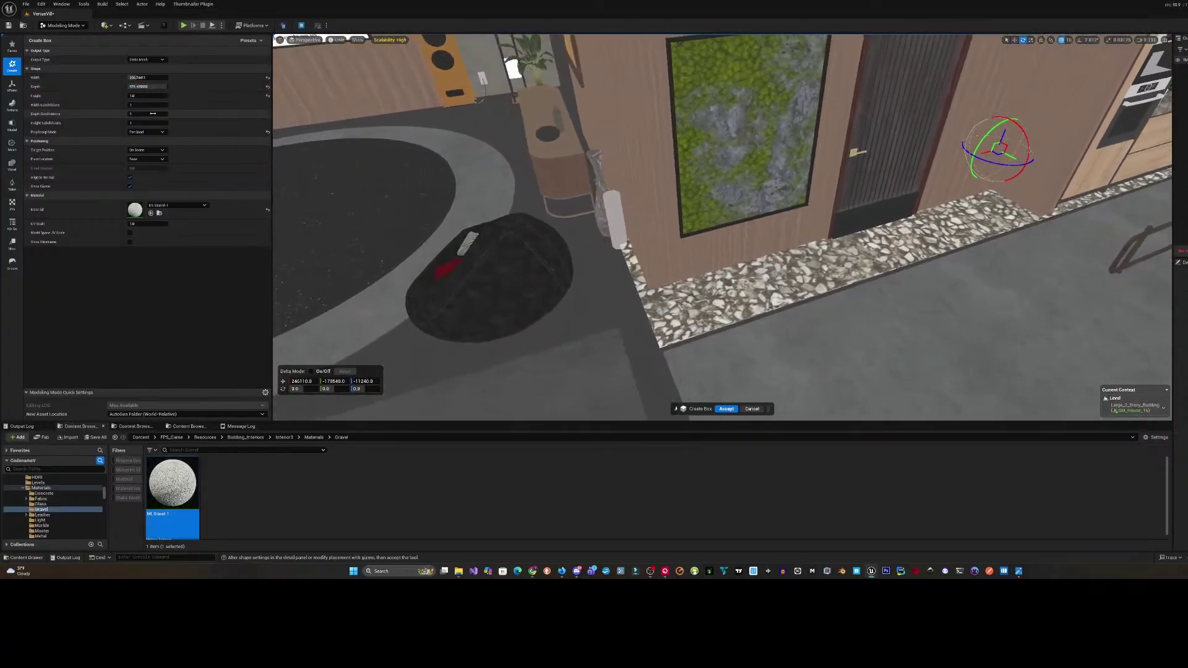
{"action": "right_click_drag", "start_coordinate": [872, 208], "coordinate": [891, 181]}
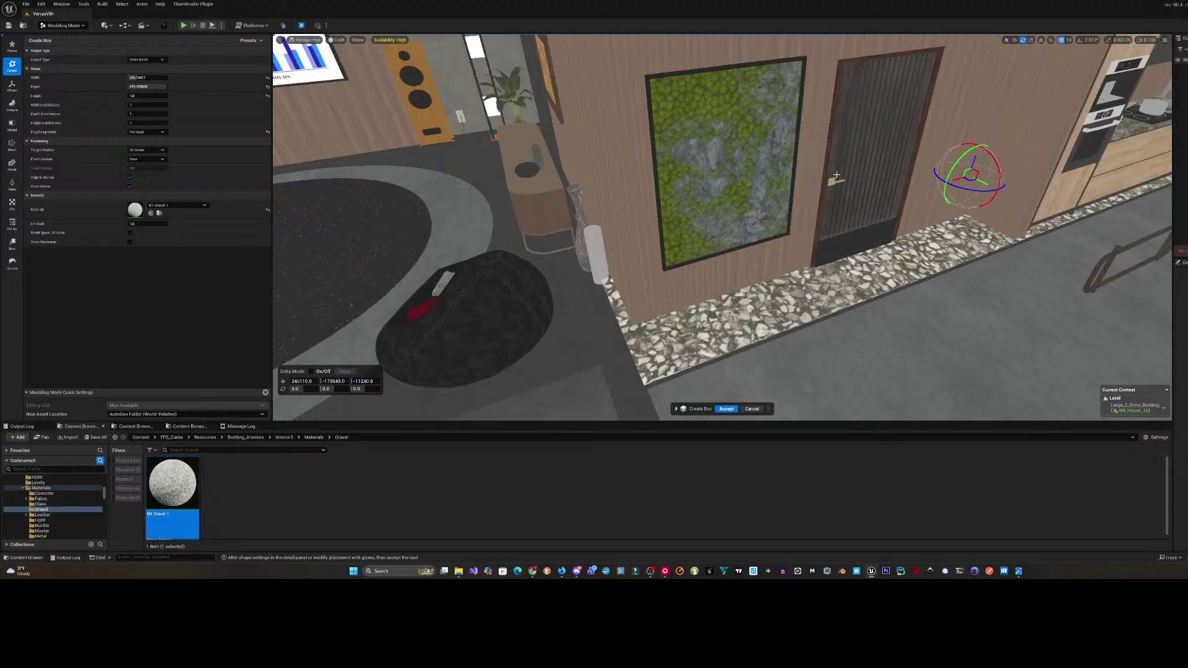
{"action": "right_click_drag", "start_coordinate": [836, 174], "coordinate": [823, 210]}
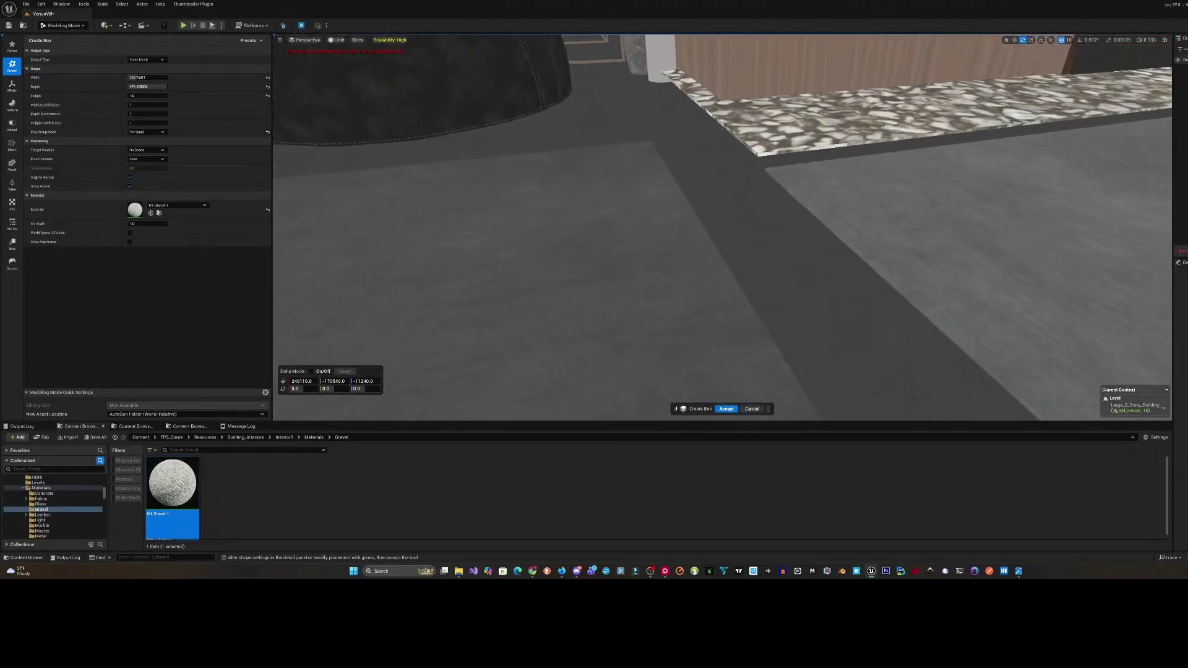
{"action": "right_click_drag", "start_coordinate": [823, 254], "coordinate": [795, 229]}
{"action": "right_click_drag", "start_coordinate": [784, 179], "coordinate": [956, 165]}
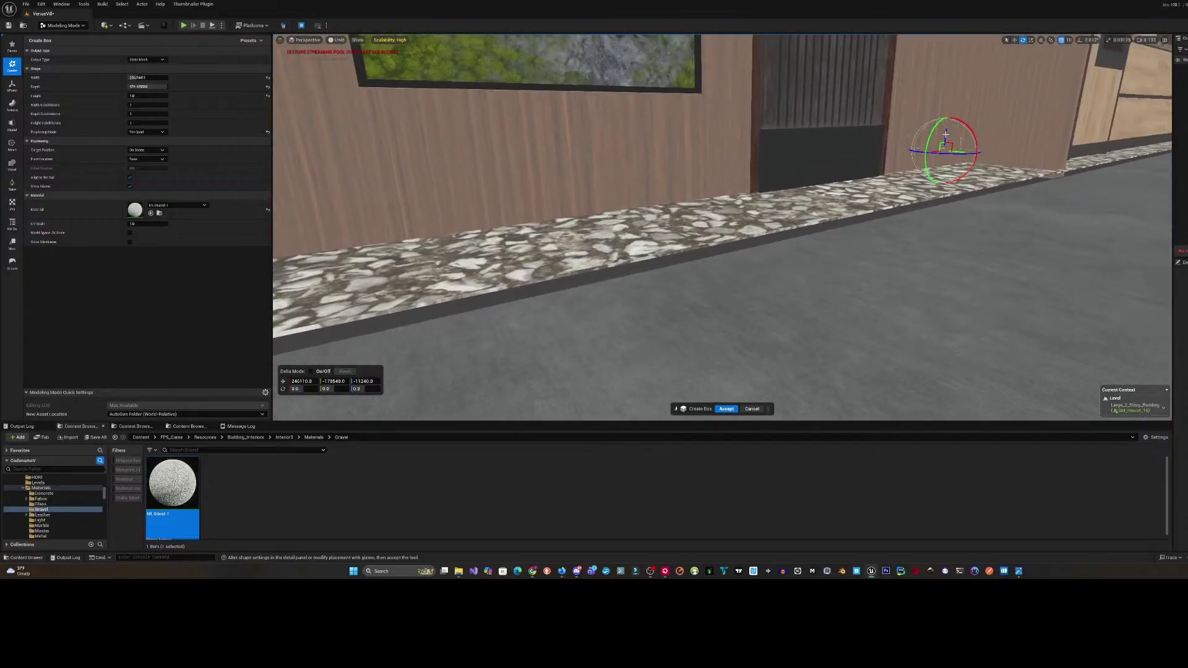
{"action": "left_click", "coordinate": [1070, 40]}
{"action": "left_click", "coordinate": [1060, 61]}
{"action": "left_click_drag", "start_coordinate": [945, 132], "coordinate": [945, 136]}
{"action": "mouse_move", "coordinate": [949, 121]}
{"action": "right_mouse_down"}
{"action": "mouse_move", "coordinate": [940, 128]}
{"action": "mouse_move", "coordinate": [949, 122]}
{"action": "right_mouse_up"}
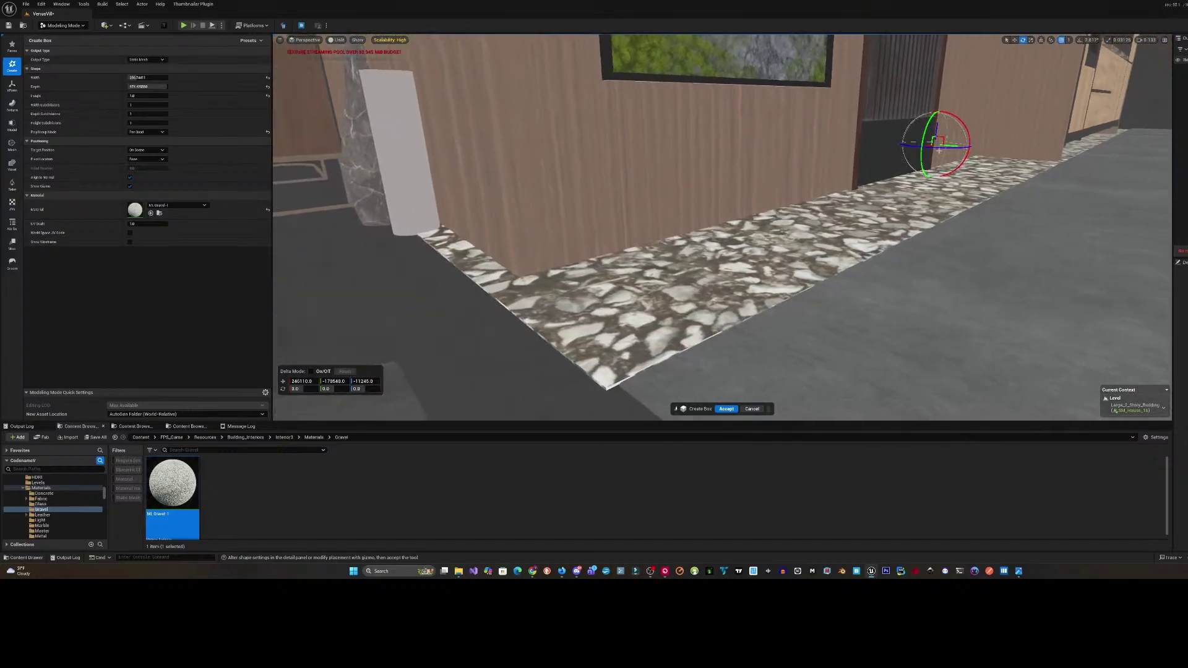
- Nudge the gravel box lengthwise, sideways and vertically until its outer corner meets the edge of the concrete floor
{"action": "left_click_drag", "start_coordinate": [929, 146], "coordinate": [931, 146]}
{"action": "mouse_move", "coordinate": [919, 146]}
{"action": "right_mouse_down"}
{"action": "mouse_move", "coordinate": [863, 158]}
{"action": "mouse_move", "coordinate": [872, 145]}
{"action": "mouse_move", "coordinate": [919, 146]}
{"action": "right_mouse_up"}
{"action": "key", "text": "w"}
{"action": "mouse_move", "coordinate": [838, 147]}
{"action": "right_mouse_down"}
{"action": "mouse_move", "coordinate": [811, 148]}
{"action": "mouse_move", "coordinate": [839, 147]}
{"action": "right_mouse_up"}
{"action": "key", "text": "s"}
{"action": "scroll", "coordinate": [838, 147], "scroll_direction": "down", "scroll_amount": 1}
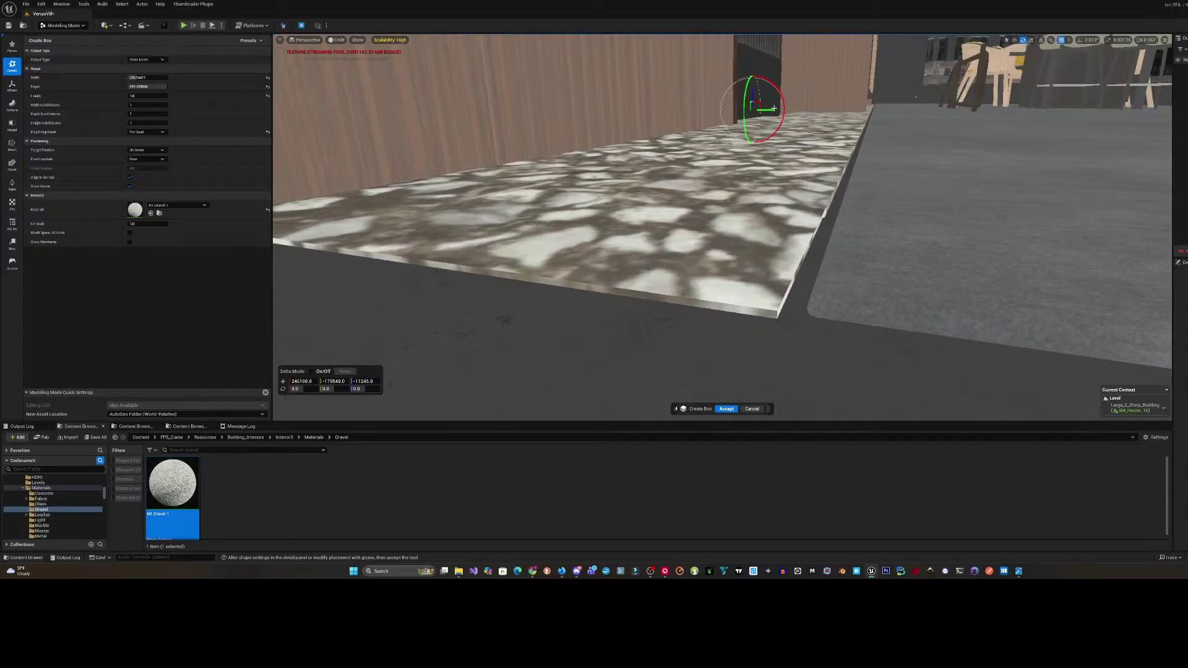
{"action": "left_click_drag", "start_coordinate": [774, 108], "coordinate": [755, 91]}
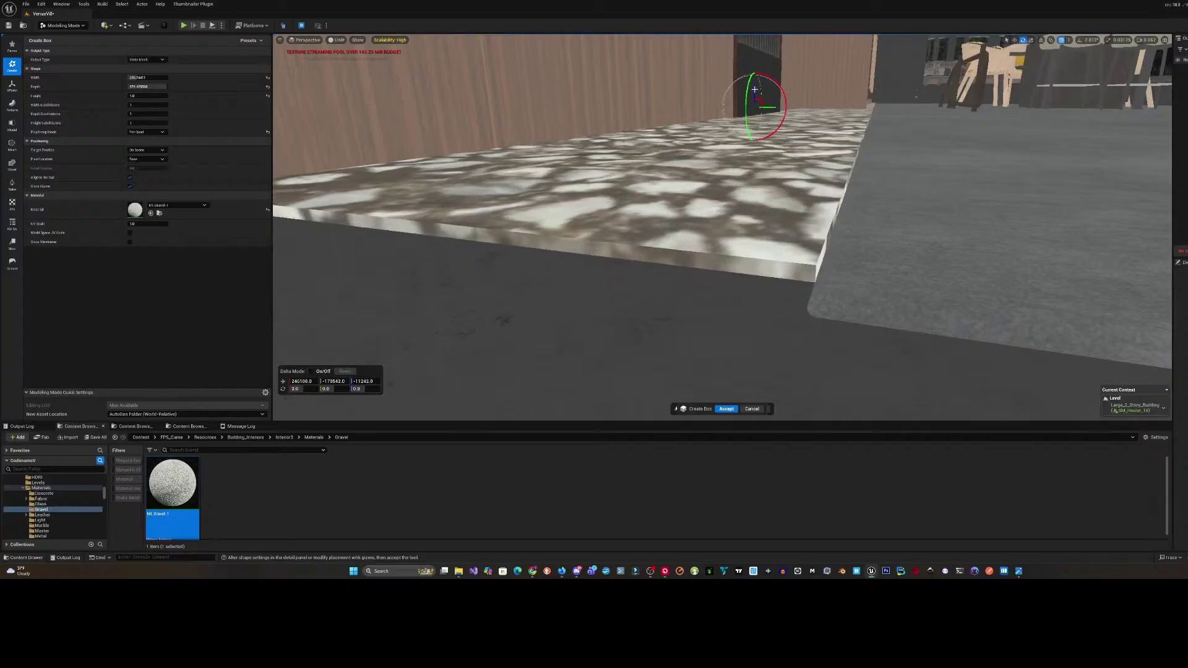
{"action": "key", "text": "a"}
{"action": "right_click_drag", "start_coordinate": [764, 94], "coordinate": [875, 122]}
{"action": "key", "text": "d"}
{"action": "key", "text": "d"}
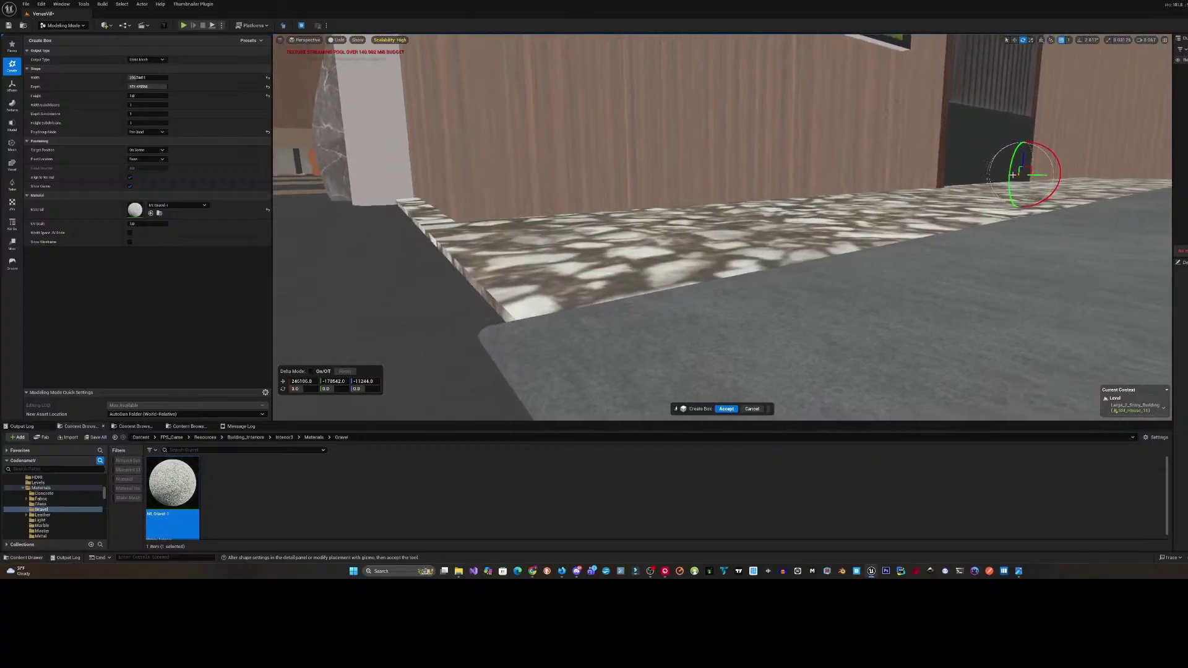
{"action": "left_click_drag", "start_coordinate": [1013, 175], "coordinate": [1013, 175]}
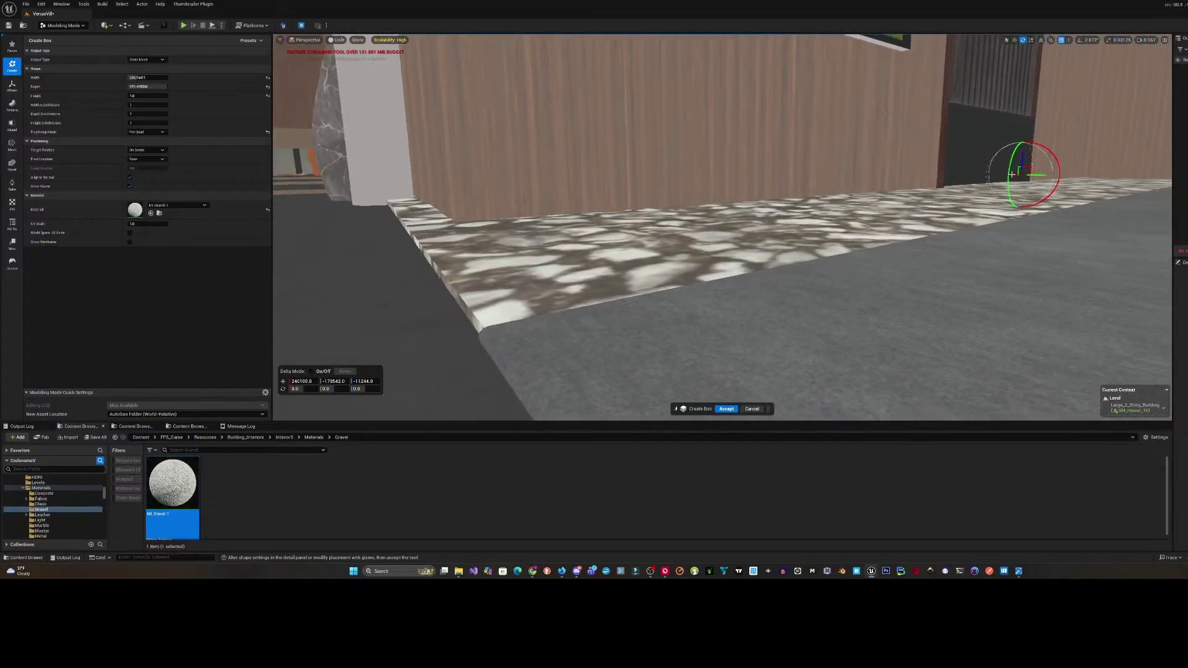
- Shift the gravel box sideways to Y -179577.08 so its long edge lines up with the edge of the stair opening
{"action": "right_click_drag", "start_coordinate": [925, 163], "coordinate": [879, 179]}
{"action": "mouse_move", "coordinate": [773, 158]}
{"action": "right_mouse_down"}
{"action": "mouse_move", "coordinate": [773, 149]}
{"action": "mouse_move", "coordinate": [805, 150]}
{"action": "mouse_move", "coordinate": [724, 156]}
{"action": "mouse_move", "coordinate": [792, 157]}
{"action": "right_mouse_up"}
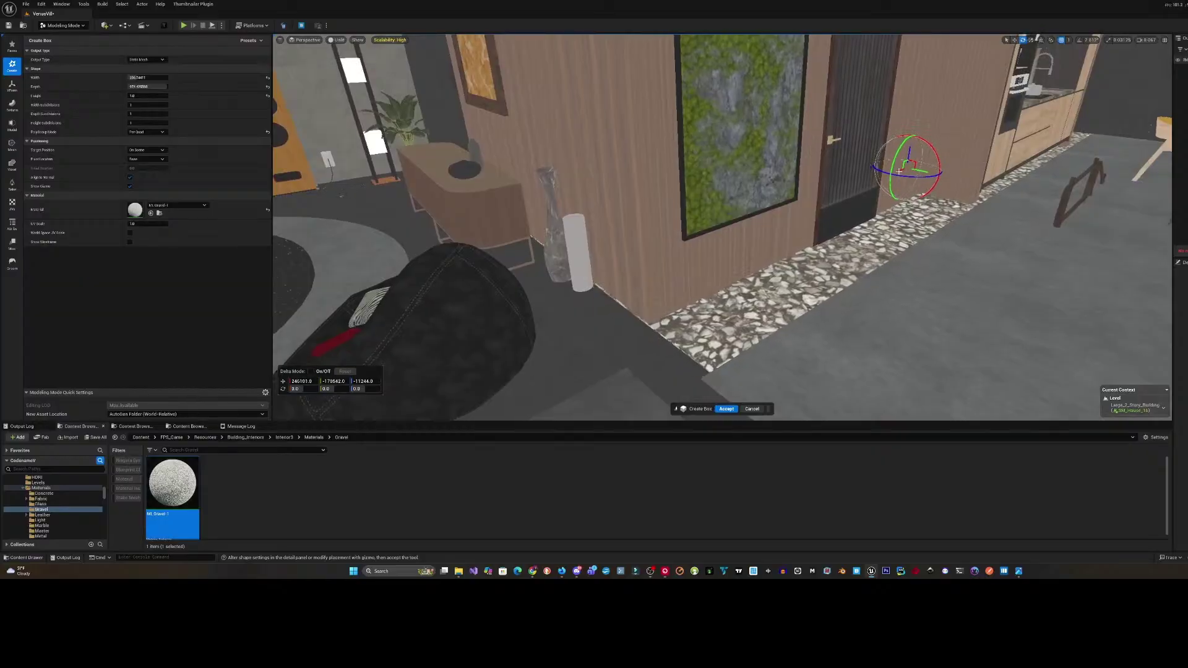
{"action": "right_click_drag", "start_coordinate": [927, 163], "coordinate": [857, 179]}
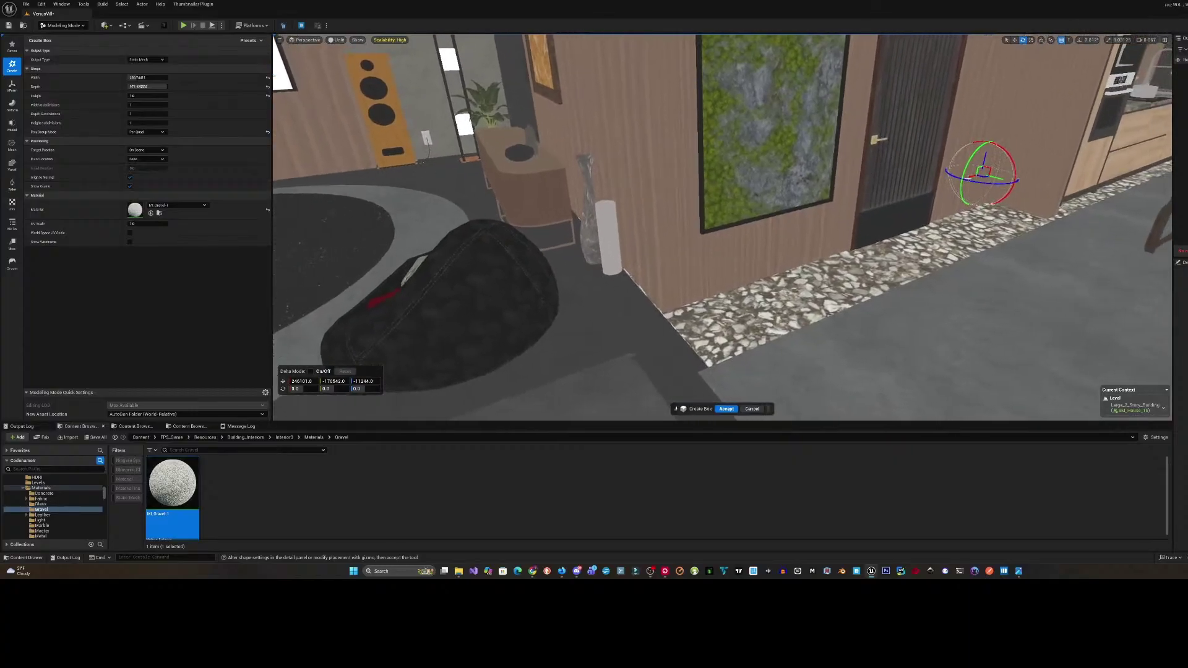
{"action": "right_click_drag", "start_coordinate": [968, 178], "coordinate": [856, 170]}
{"action": "scroll", "coordinate": [864, 184], "scroll_direction": "up", "scroll_amount": 1}
{"action": "key", "text": "w"}
{"action": "key", "text": "w"}
{"action": "scroll", "coordinate": [878, 186], "scroll_direction": "down", "scroll_amount": 1}
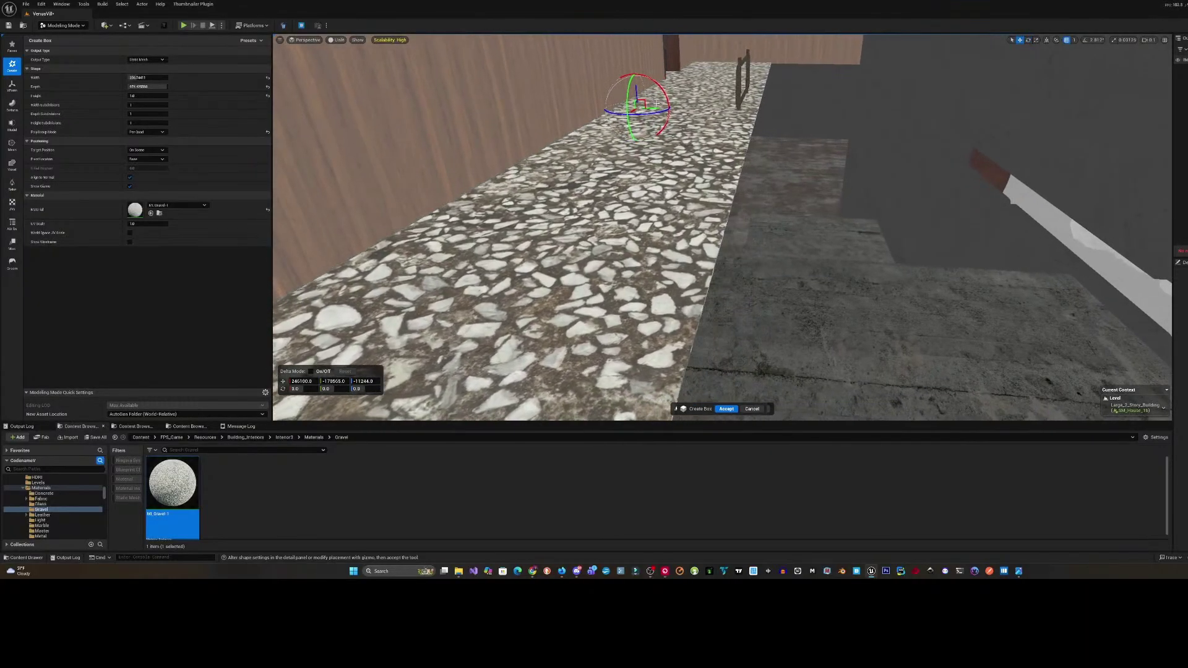
{"action": "left_click_drag", "start_coordinate": [645, 107], "coordinate": [649, 106]}
{"action": "right_click_drag", "start_coordinate": [648, 107], "coordinate": [652, 154]}
{"action": "key", "text": "w"}
{"action": "right_click_drag", "start_coordinate": [858, 176], "coordinate": [709, 166]}
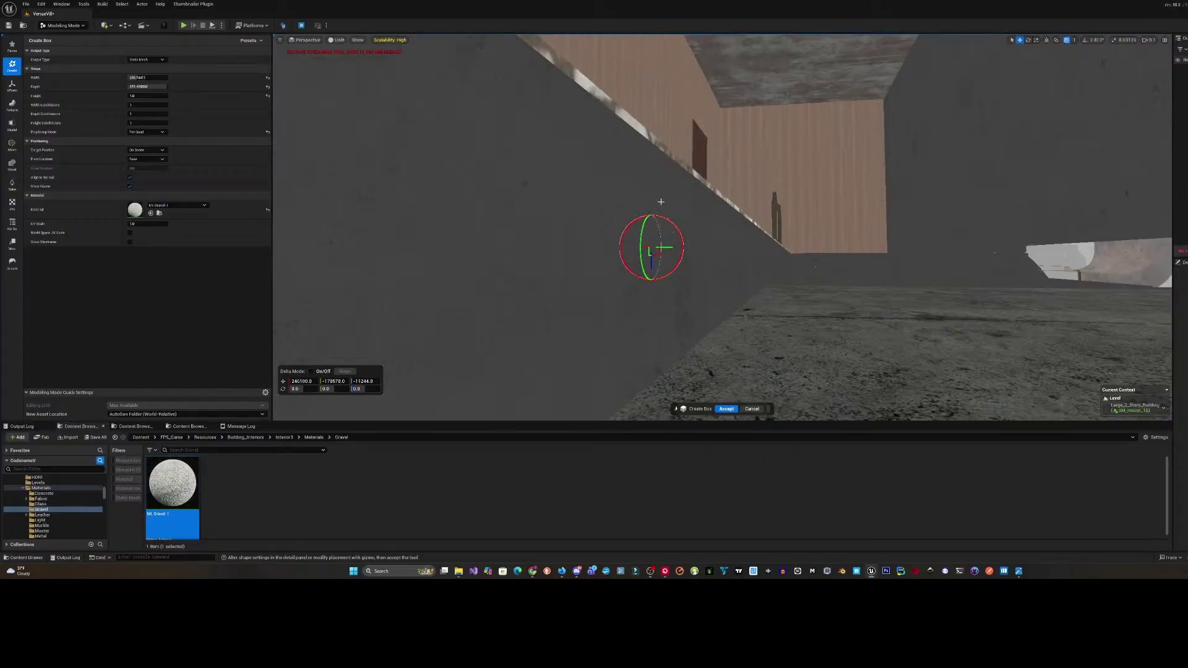
{"action": "right_click_drag", "start_coordinate": [661, 201], "coordinate": [661, 216]}
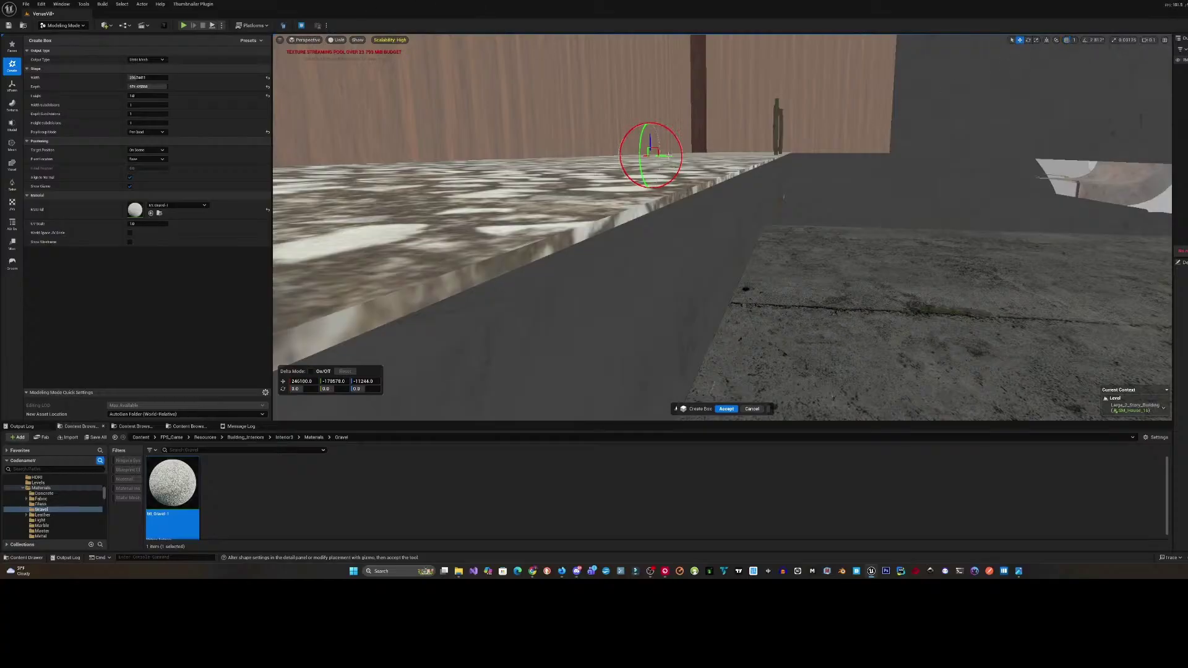
{"action": "left_click_drag", "start_coordinate": [669, 155], "coordinate": [671, 155]}
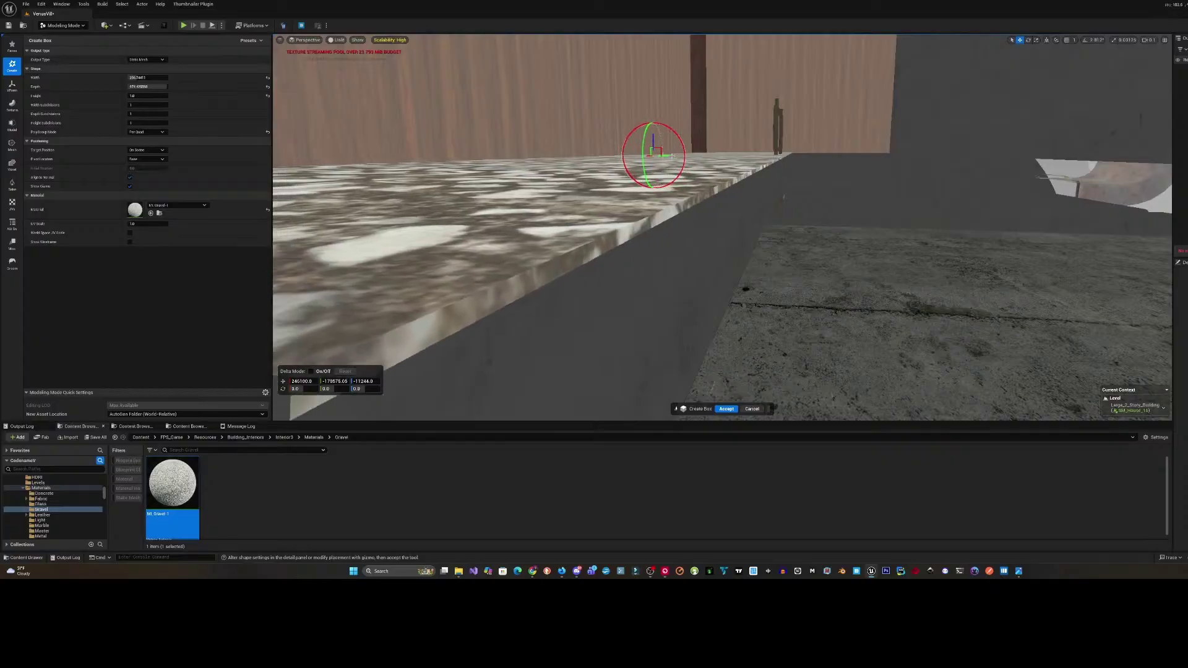
{"action": "right_click_drag", "start_coordinate": [671, 155], "coordinate": [706, 99]}
{"action": "right_click_drag", "start_coordinate": [656, 189], "coordinate": [643, 186]}
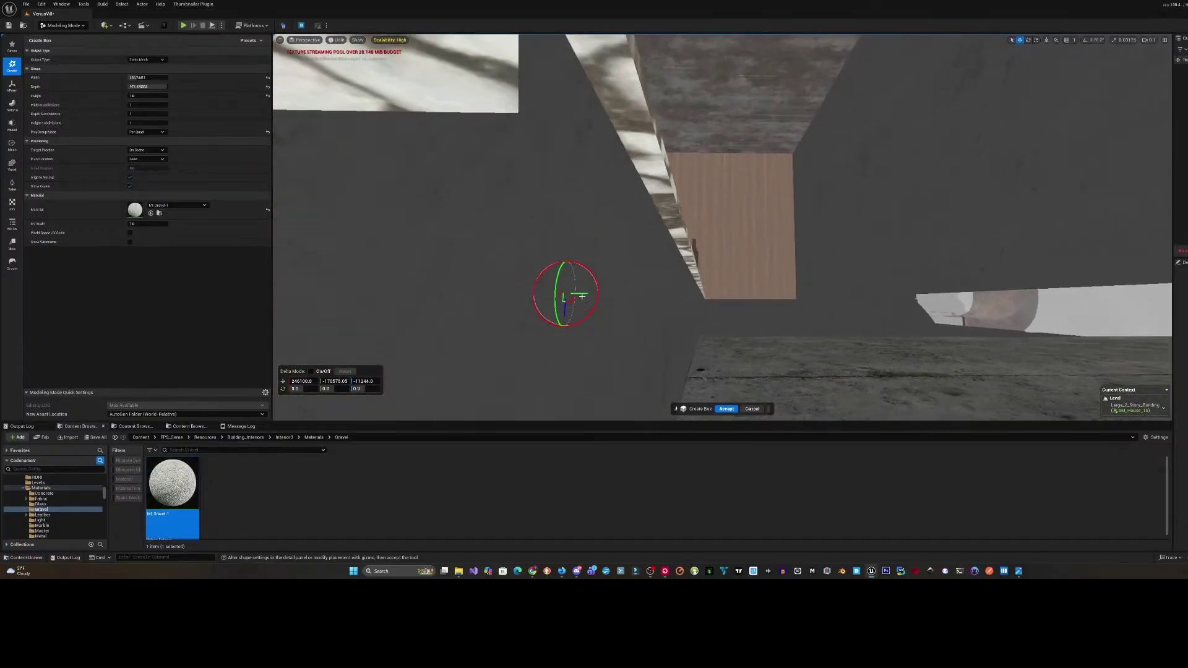
{"action": "left_click_drag", "start_coordinate": [586, 292], "coordinate": [583, 292]}
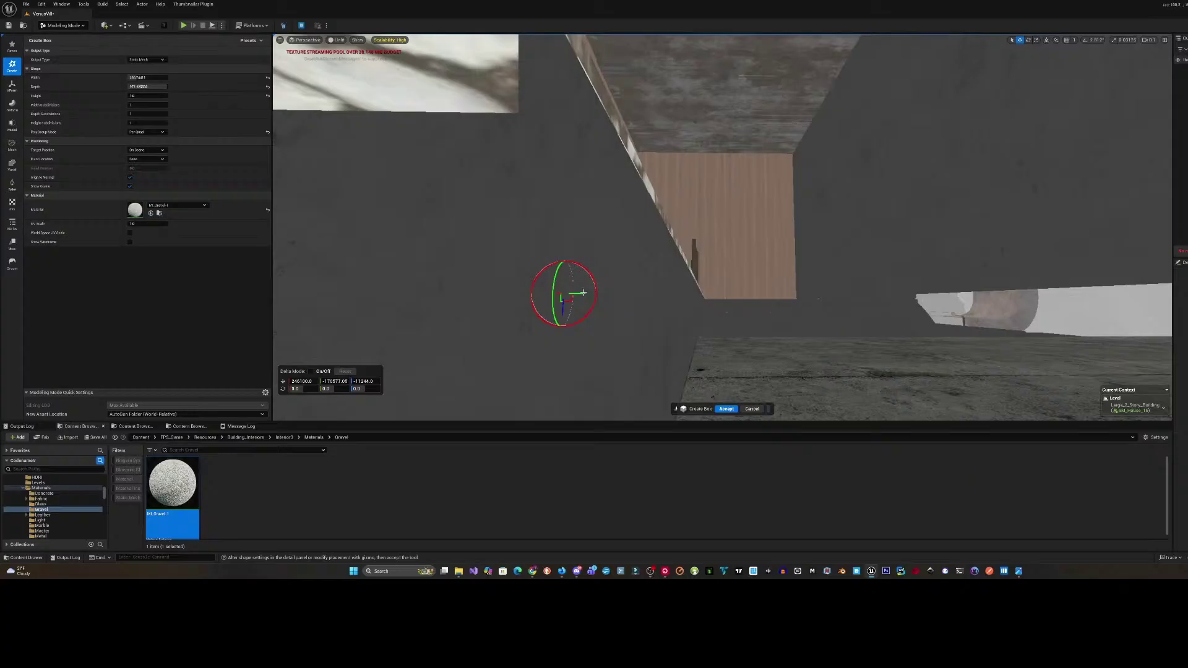
{"action": "mouse_move", "coordinate": [584, 293]}
{"action": "right_mouse_down"}
{"action": "mouse_move", "coordinate": [545, 365]}
{"action": "mouse_move", "coordinate": [551, 334]}
{"action": "mouse_move", "coordinate": [582, 309]}
{"action": "right_mouse_up"}
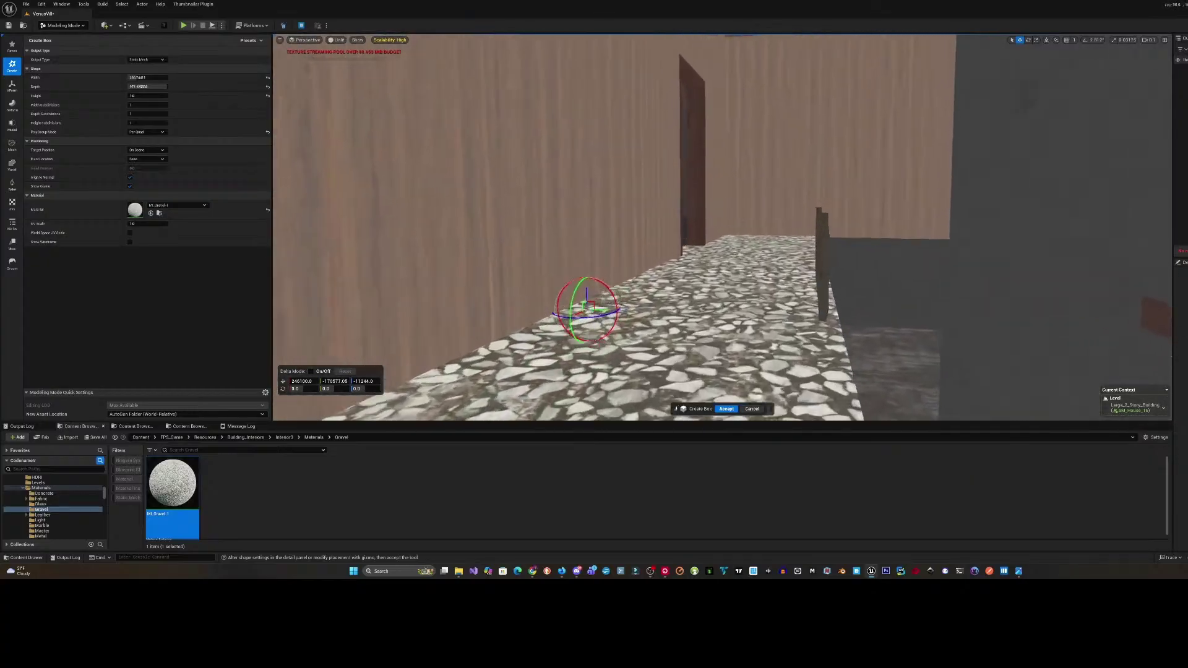
- Check the gravel box against the stair opening and accept it as the new floor beside the wooden wall
{"action": "right_click_drag", "start_coordinate": [628, 190], "coordinate": [566, 189]}
{"action": "scroll", "coordinate": [613, 189], "scroll_direction": "up", "scroll_amount": 1}
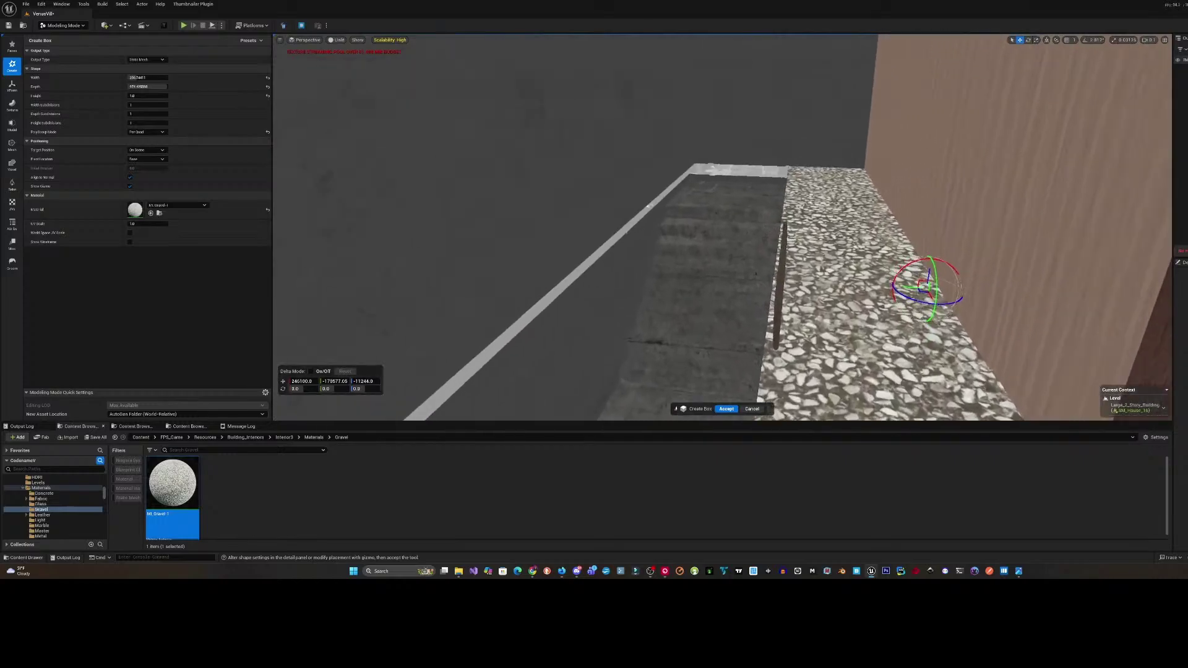
{"action": "mouse_move", "coordinate": [668, 180]}
{"action": "right_mouse_down"}
{"action": "mouse_move", "coordinate": [719, 171]}
{"action": "mouse_move", "coordinate": [685, 194]}
{"action": "right_mouse_up"}
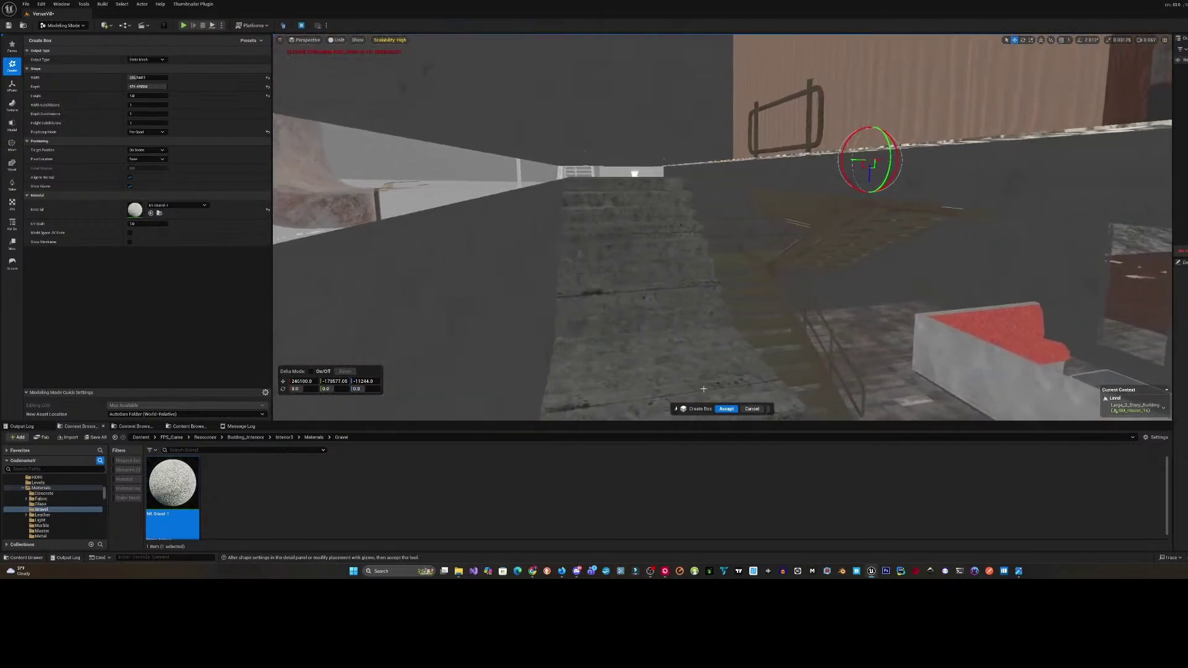
{"action": "left_click", "coordinate": [726, 410]}
{"action": "right_click_drag", "start_coordinate": [697, 252], "coordinate": [696, 253]}
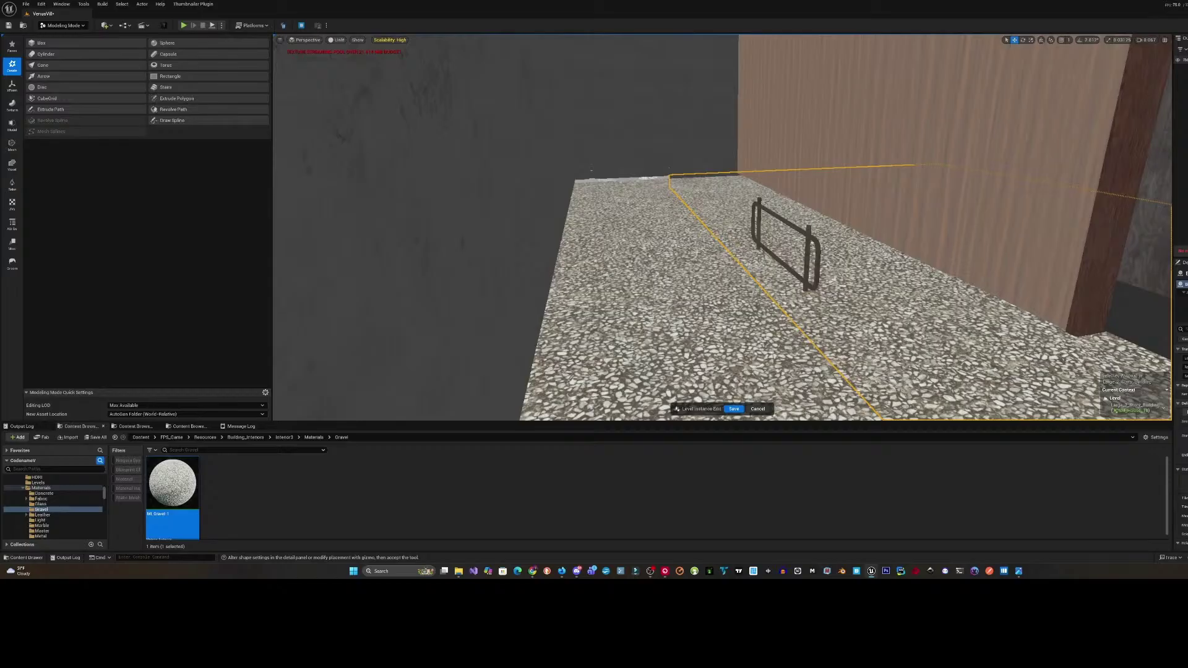
{"action": "right_click_drag", "start_coordinate": [697, 252], "coordinate": [697, 252]}
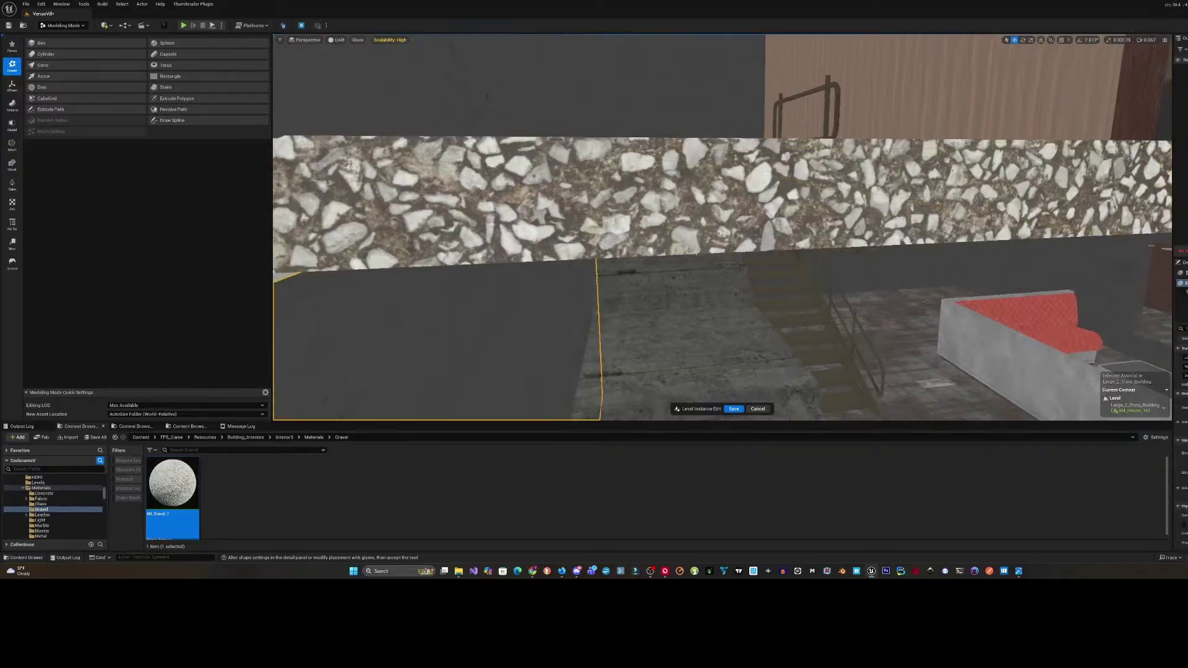
- Delete the thick gravel block crossing in front of the stairs and inspect the wall gap beside the concrete steps
{"action": "key", "text": "Delete"}
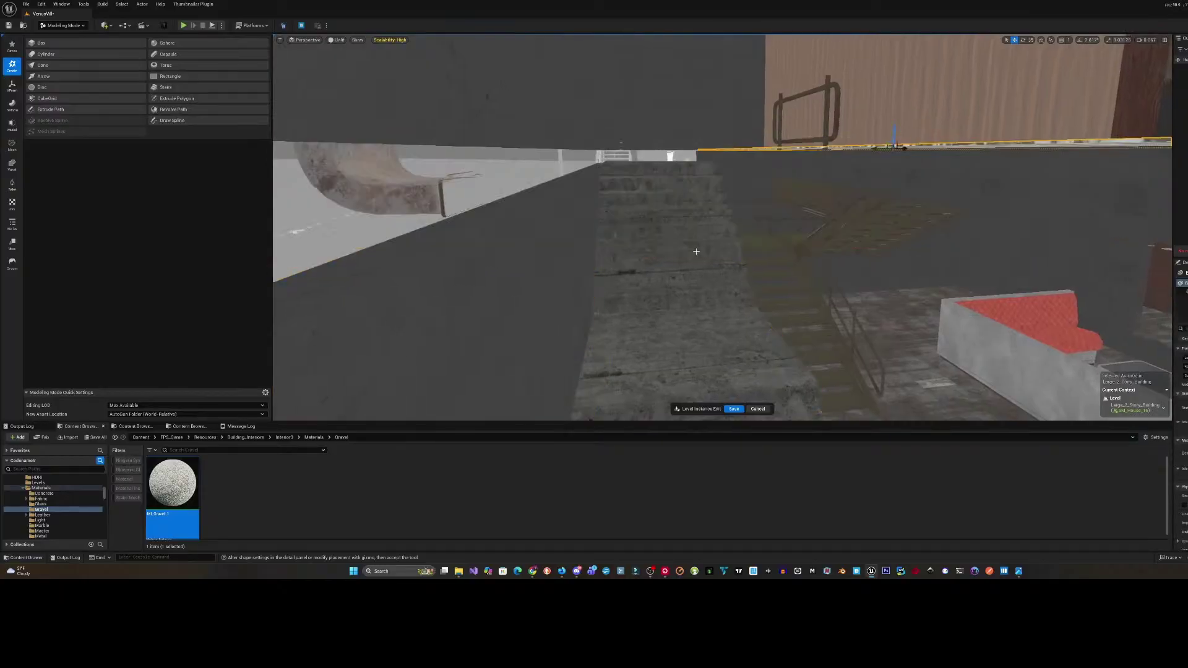
{"action": "right_click_drag", "start_coordinate": [573, 204], "coordinate": [572, 204]}
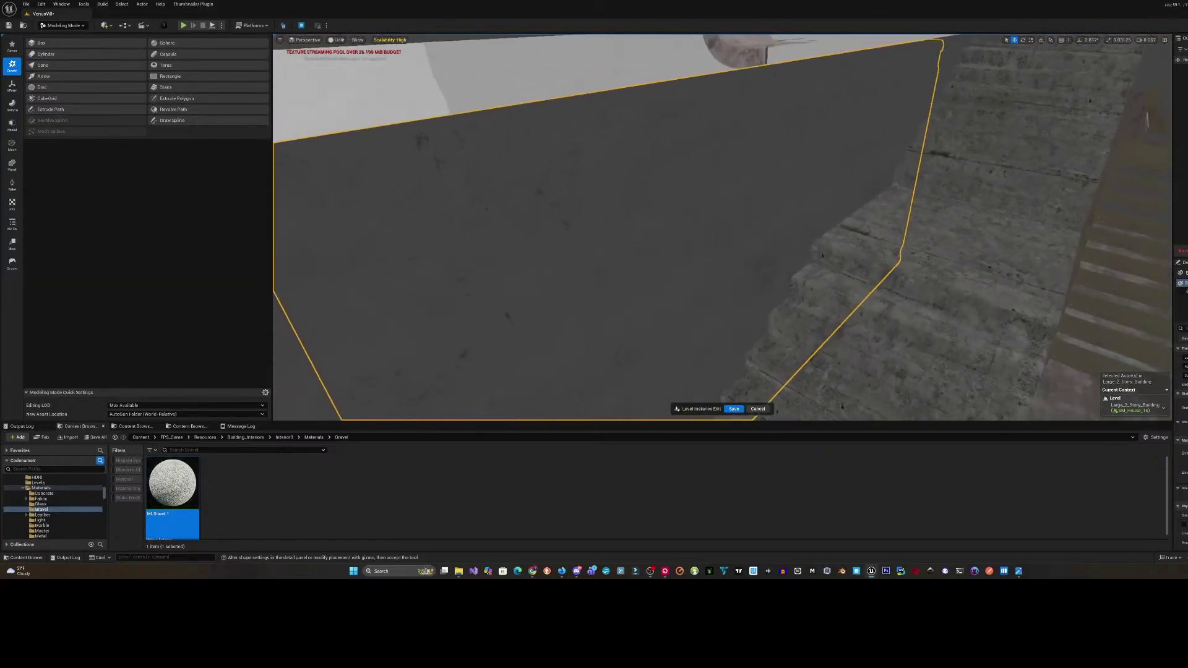
{"action": "right_click_drag", "start_coordinate": [1023, 272], "coordinate": [1023, 271]}
{"action": "right_click_drag", "start_coordinate": [796, 250], "coordinate": [619, 247]}
{"action": "left_click", "coordinate": [740, 240]}
{"action": "right_click_drag", "start_coordinate": [516, 179], "coordinate": [433, 178]}
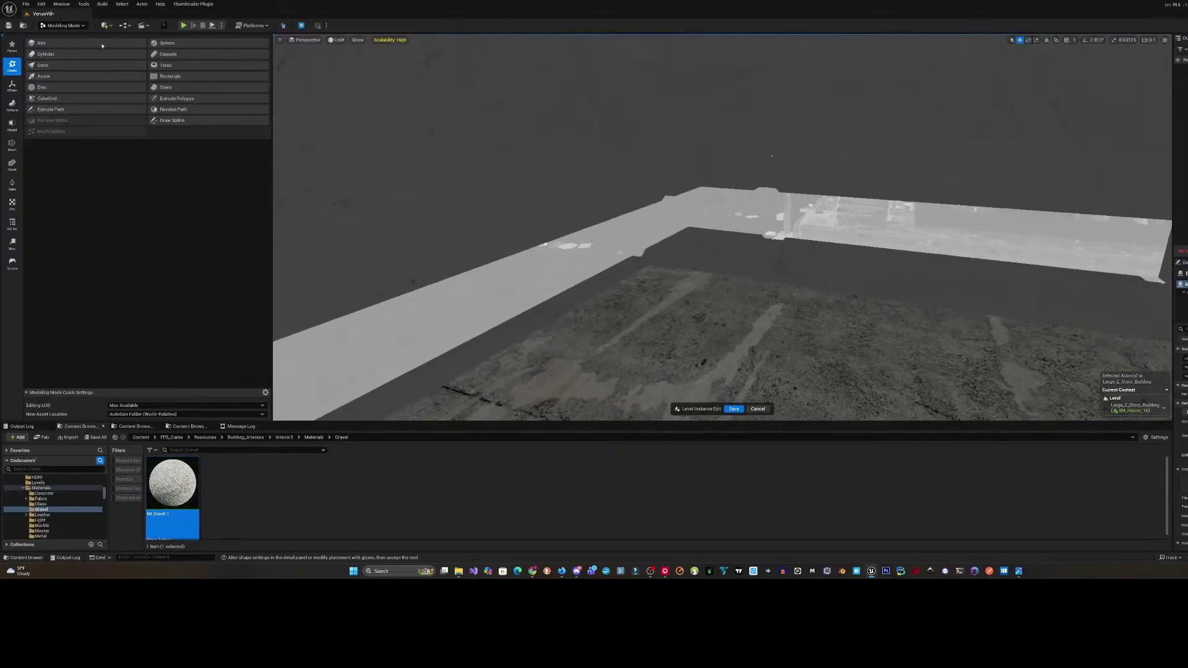
- Place a new gravel box in the wall gap beside the concrete stairs, narrowing and thickening it to fit the gap
{"action": "left_click", "coordinate": [39, 44]}
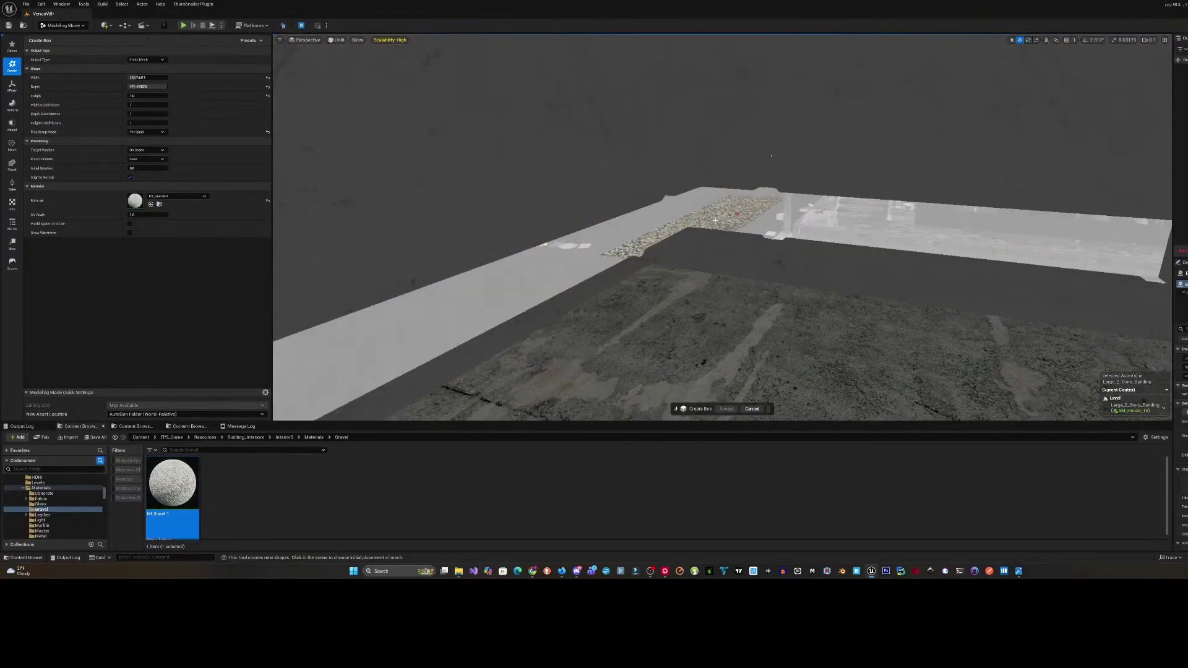
{"action": "left_click", "coordinate": [694, 237]}
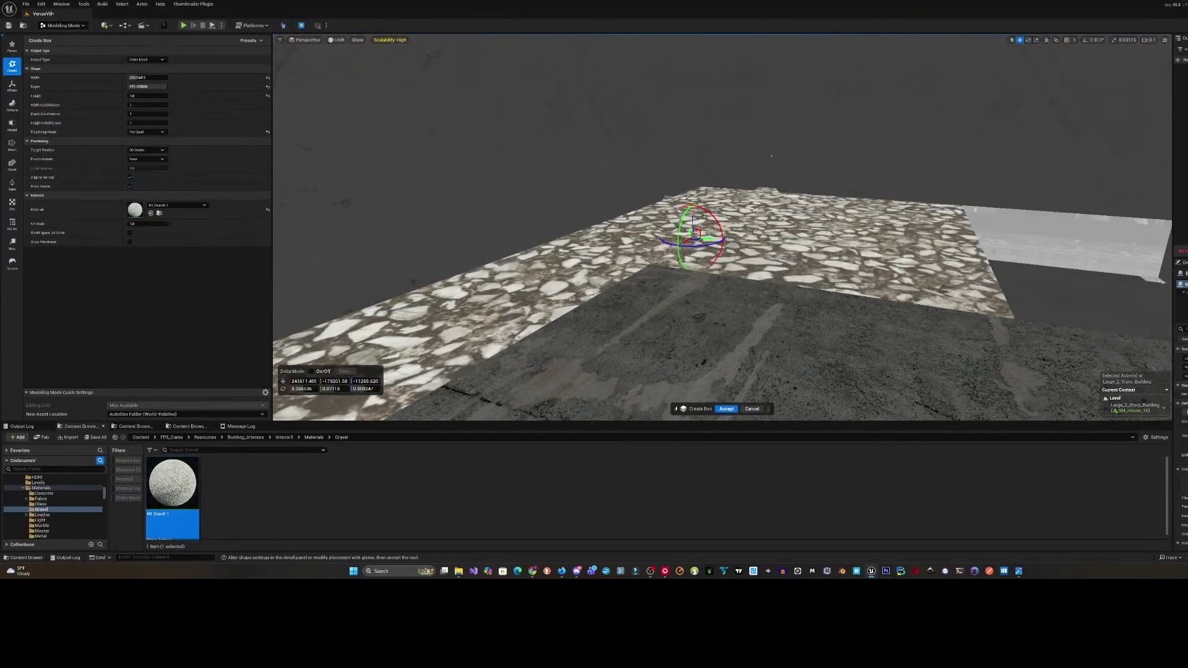
{"action": "left_click_drag", "start_coordinate": [322, 122], "coordinate": [99, 90], "text": "alt"}
{"action": "middle_click_drag", "start_coordinate": [99, 90], "coordinate": [84, 151], "text": "alt"}
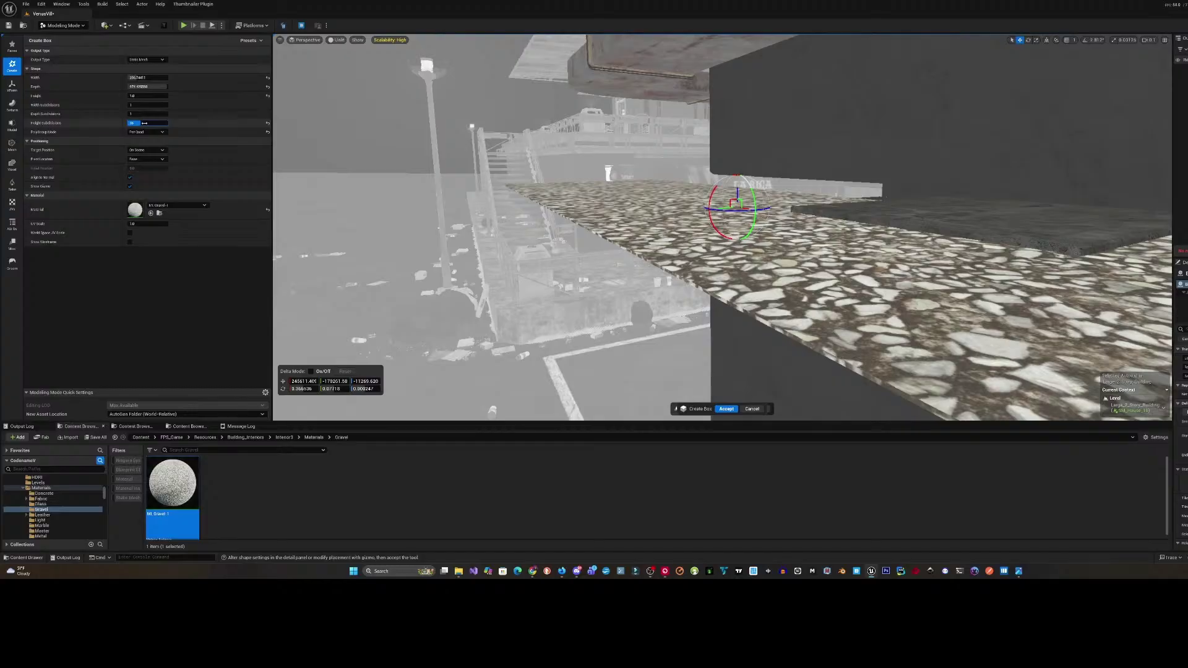
{"action": "mouse_move", "coordinate": [142, 96]}
{"action": "left_mouse_down"}
{"action": "mouse_move", "coordinate": [163, 96]}
{"action": "mouse_move", "coordinate": [144, 78]}
{"action": "mouse_move", "coordinate": [153, 87]}
{"action": "left_mouse_up"}
{"action": "mouse_move", "coordinate": [471, 186]}
{"action": "right_mouse_down"}
{"action": "mouse_move", "coordinate": [538, 195]}
{"action": "mouse_move", "coordinate": [467, 207]}
{"action": "right_mouse_up"}
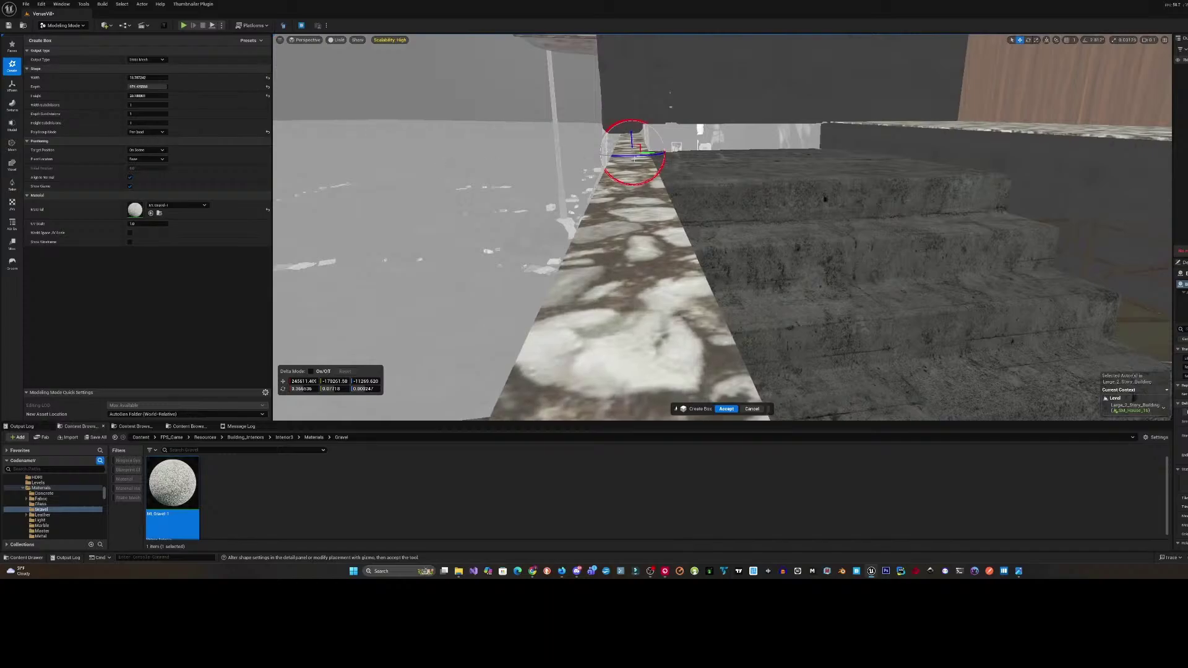
{"action": "right_click_drag", "start_coordinate": [656, 156], "coordinate": [648, 156]}
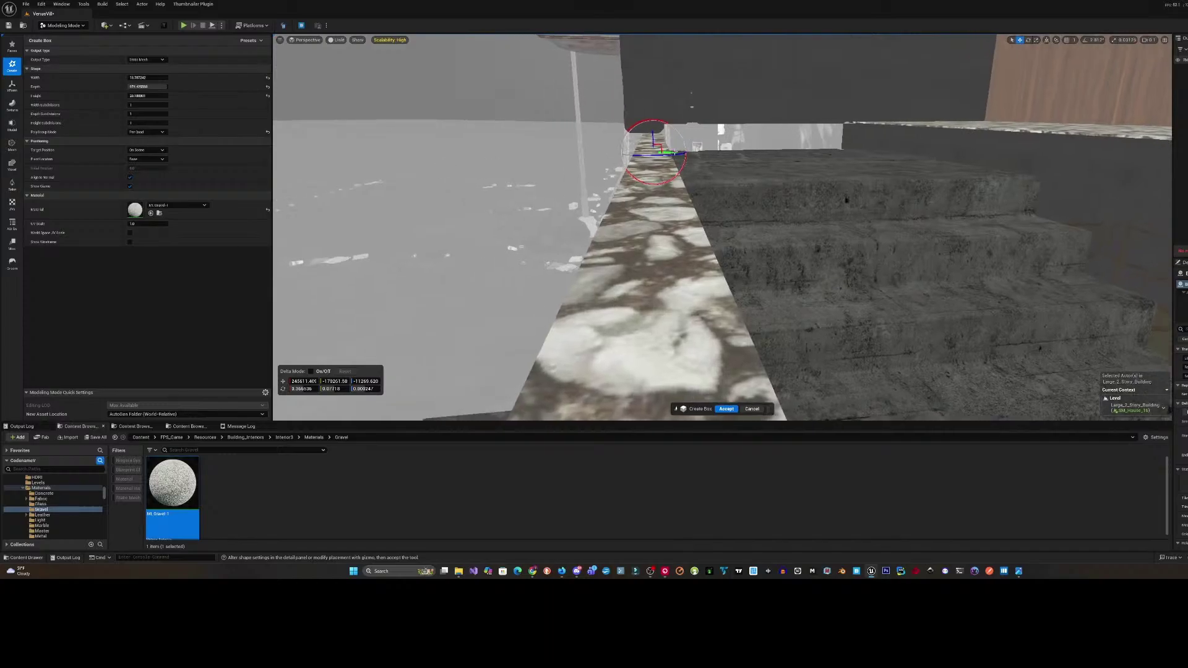
- Shift the gravel strip sideways against the wall line, adjust its depth and slide it under the outlined wall panel
{"action": "left_click_drag", "start_coordinate": [676, 152], "coordinate": [672, 151]}
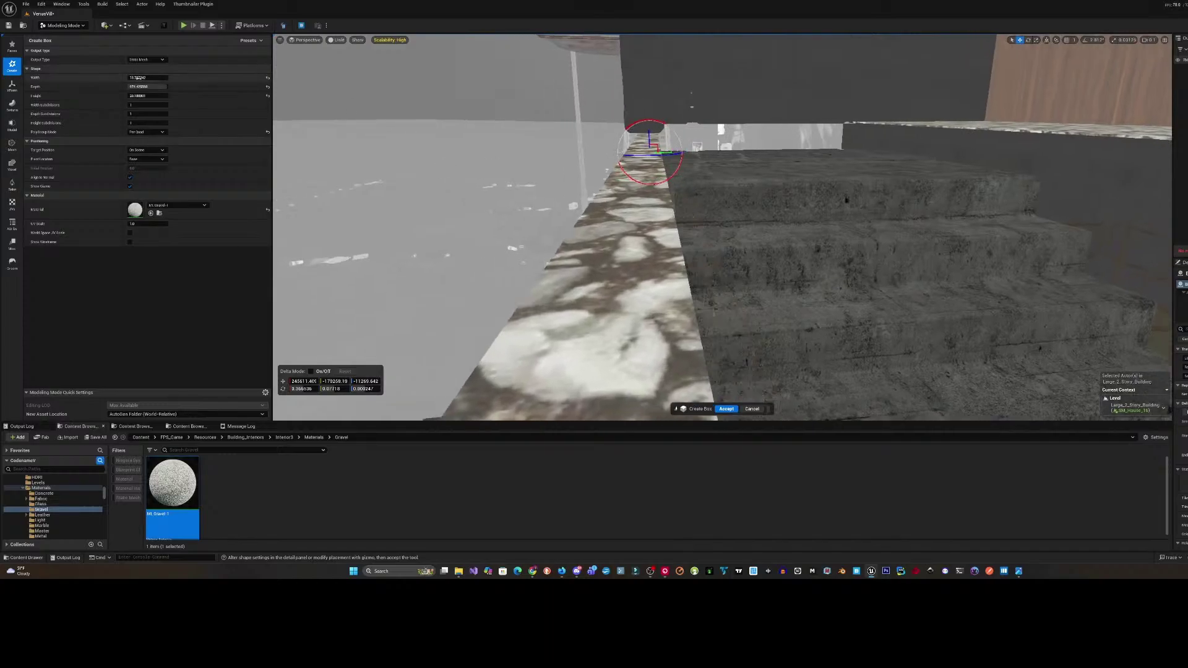
{"action": "left_click_drag", "start_coordinate": [152, 87], "coordinate": [124, 87]}
{"action": "right_click_drag", "start_coordinate": [436, 186], "coordinate": [577, 186]}
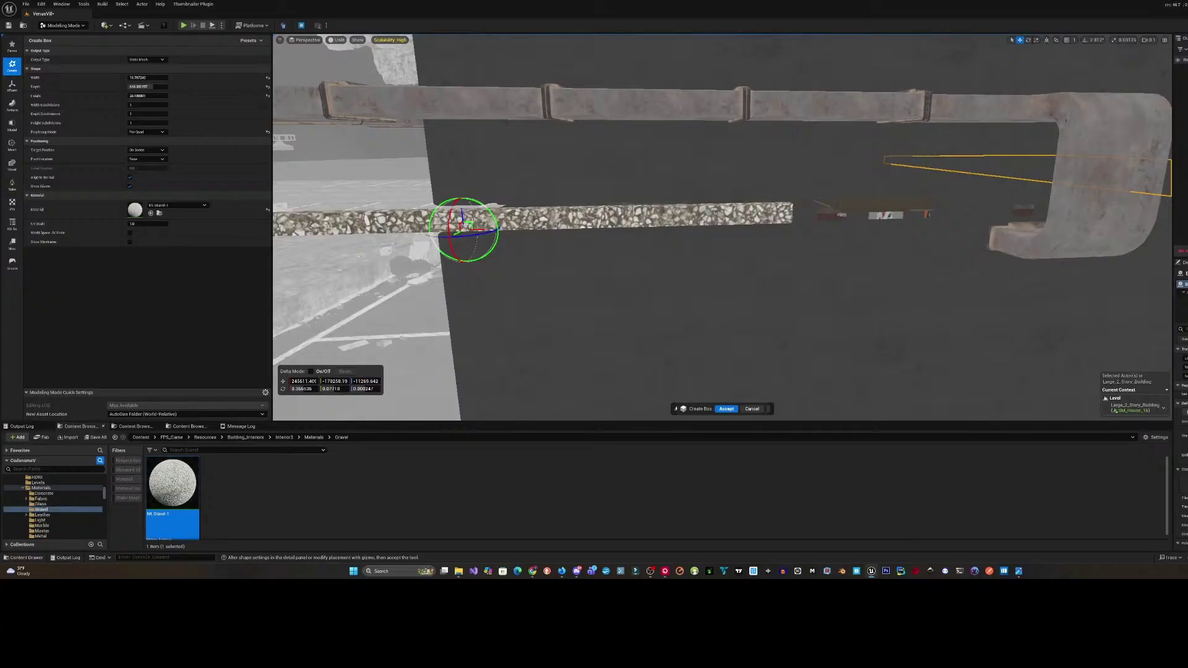
{"action": "left_click_drag", "start_coordinate": [479, 230], "coordinate": [773, 235]}
{"action": "right_click_drag", "start_coordinate": [774, 235], "coordinate": [860, 238]}
{"action": "right_click_drag", "start_coordinate": [415, 232], "coordinate": [813, 221]}
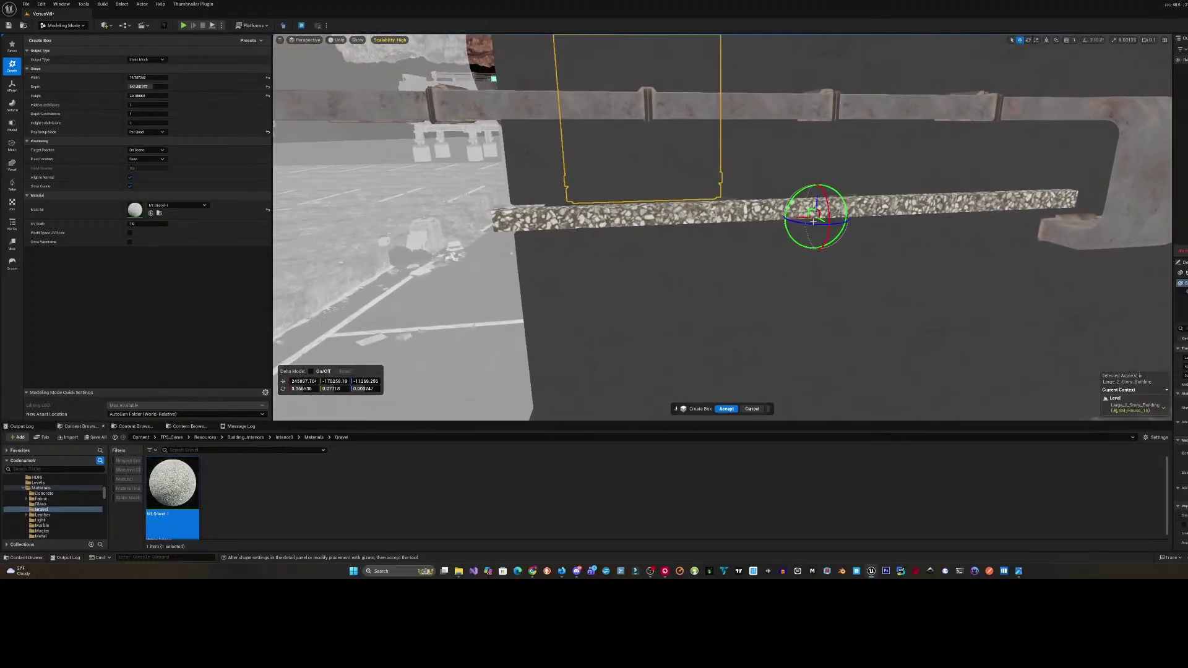
{"action": "left_click_drag", "start_coordinate": [811, 213], "coordinate": [644, 217]}
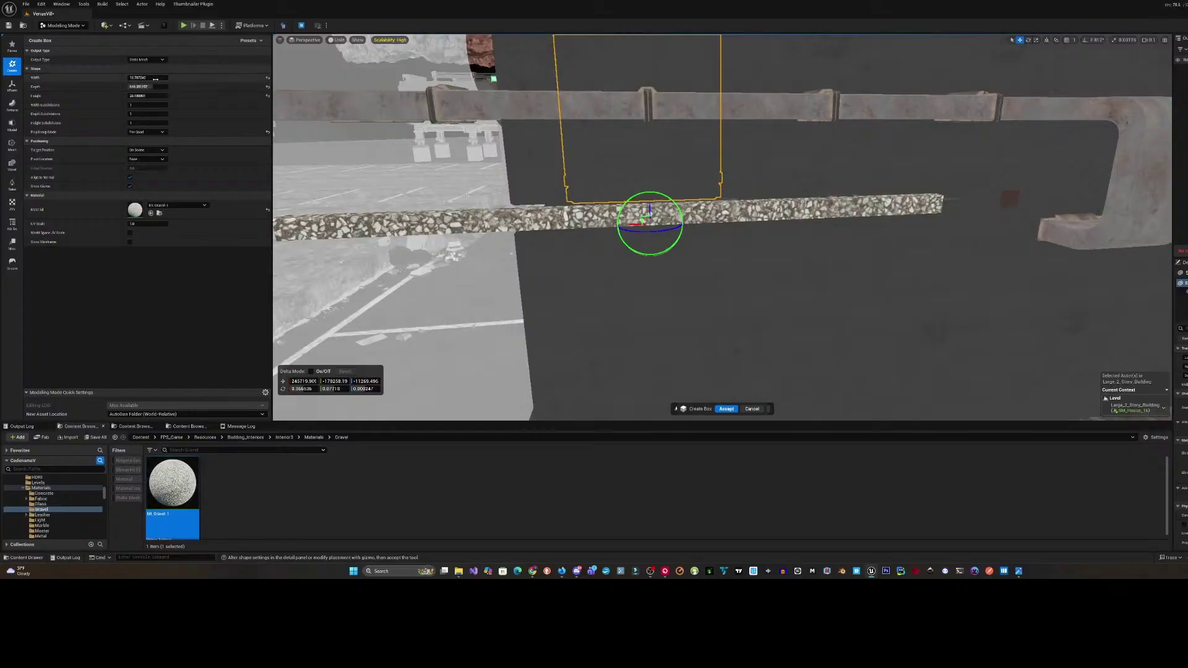
- Set the gravel box's width to 25 and shorten its depth to match the length of the wall panel above
{"action": "left_click_drag", "start_coordinate": [155, 78], "coordinate": [176, 78]}
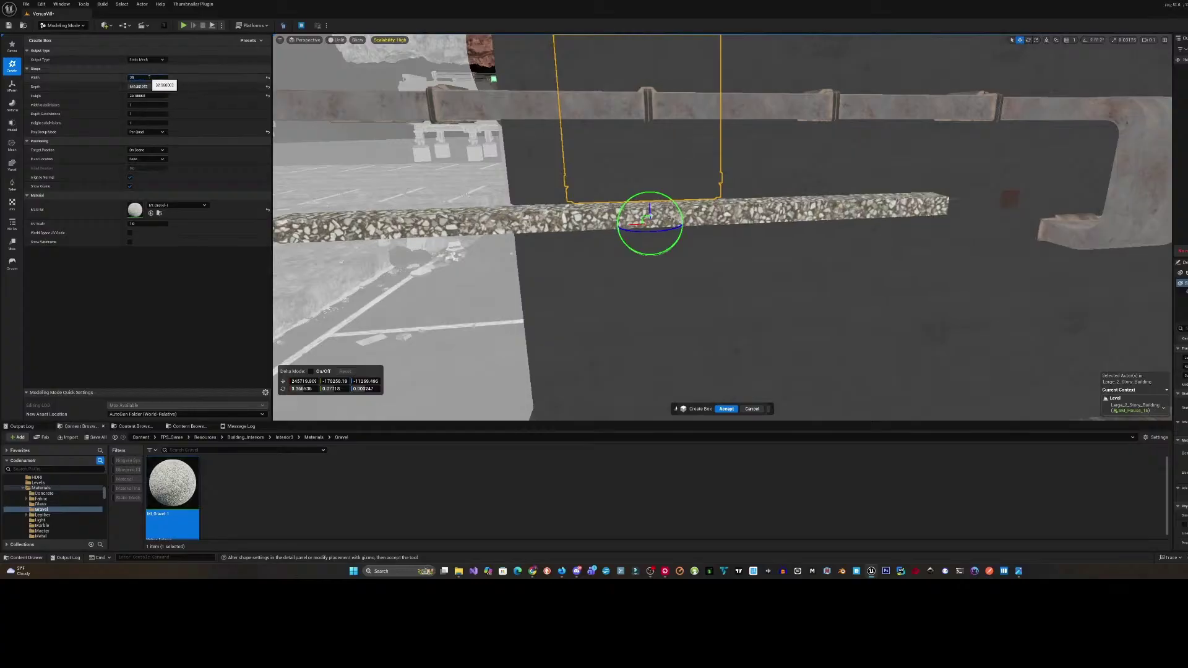
{"action": "type", "text": "25"}
{"action": "key", "text": "Return"}
{"action": "type", "text": "20"}
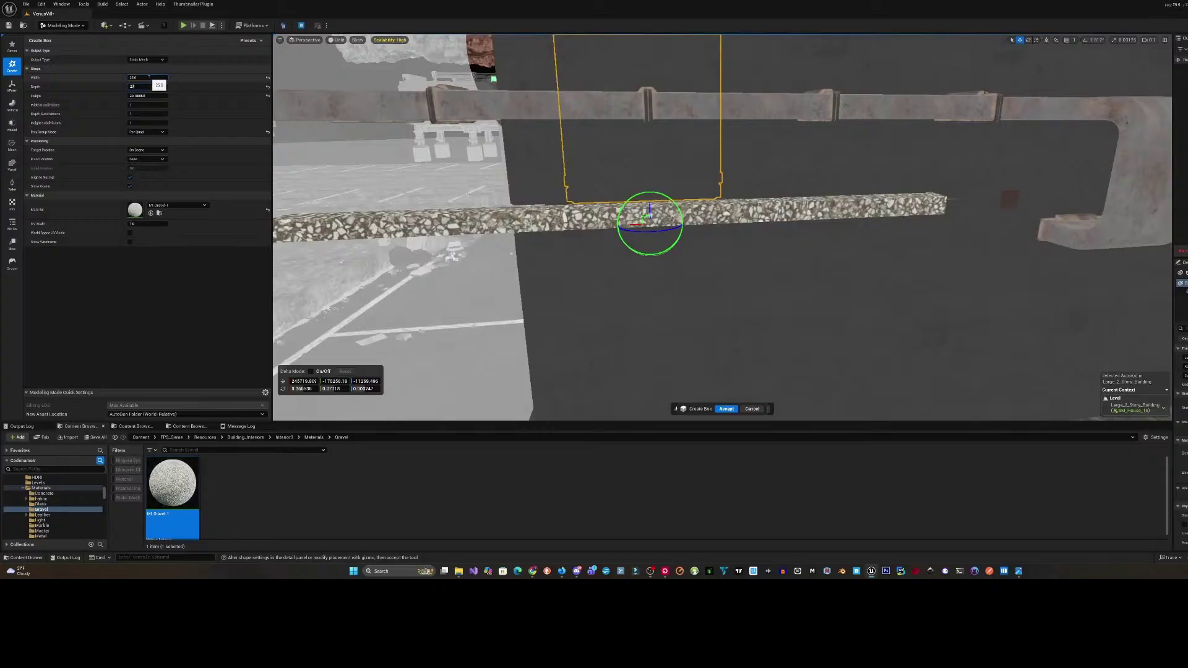
{"action": "type", "text": "0"}
{"action": "key", "text": "Return"}
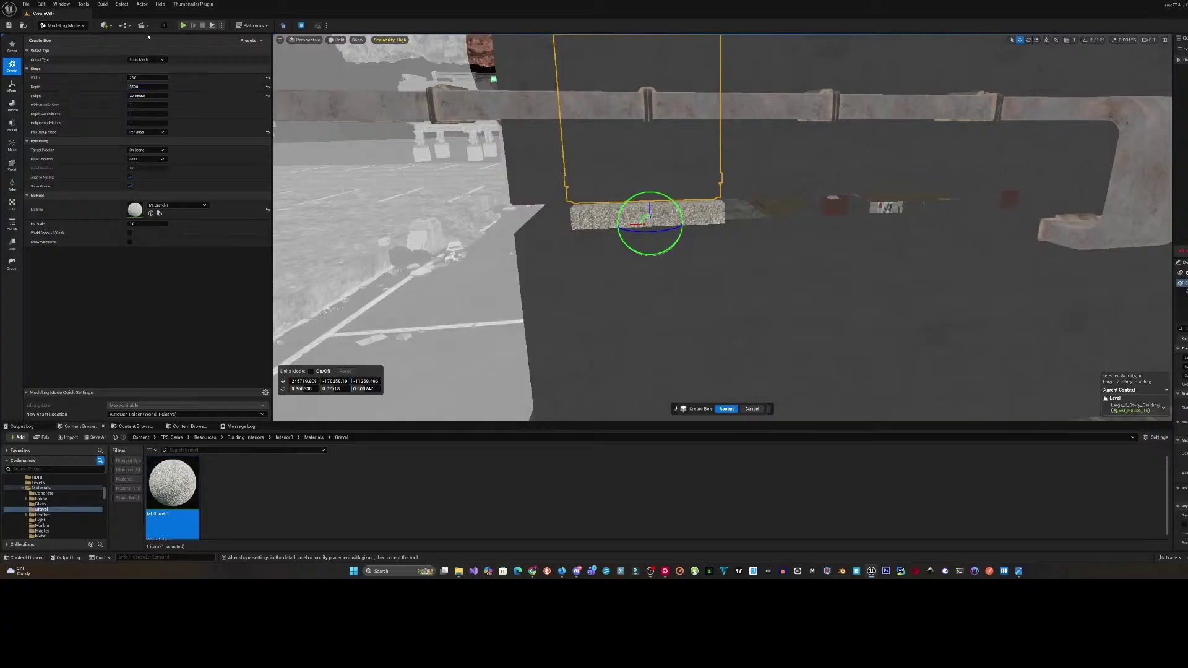
- Slide the gravel box lengthwise toward the near edge of the wall panel and check its end face
{"action": "key", "text": "w"}
{"action": "right_click_drag", "start_coordinate": [494, 163], "coordinate": [458, 164]}
{"action": "key", "text": "s"}
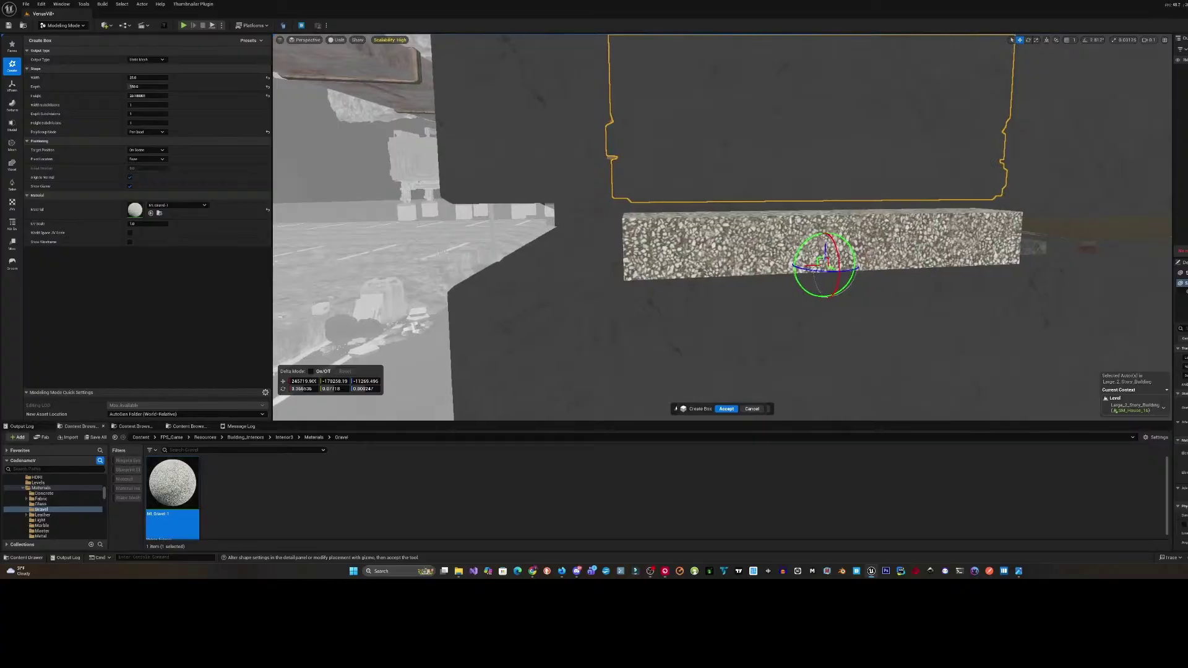
{"action": "left_click_drag", "start_coordinate": [808, 266], "coordinate": [797, 265]}
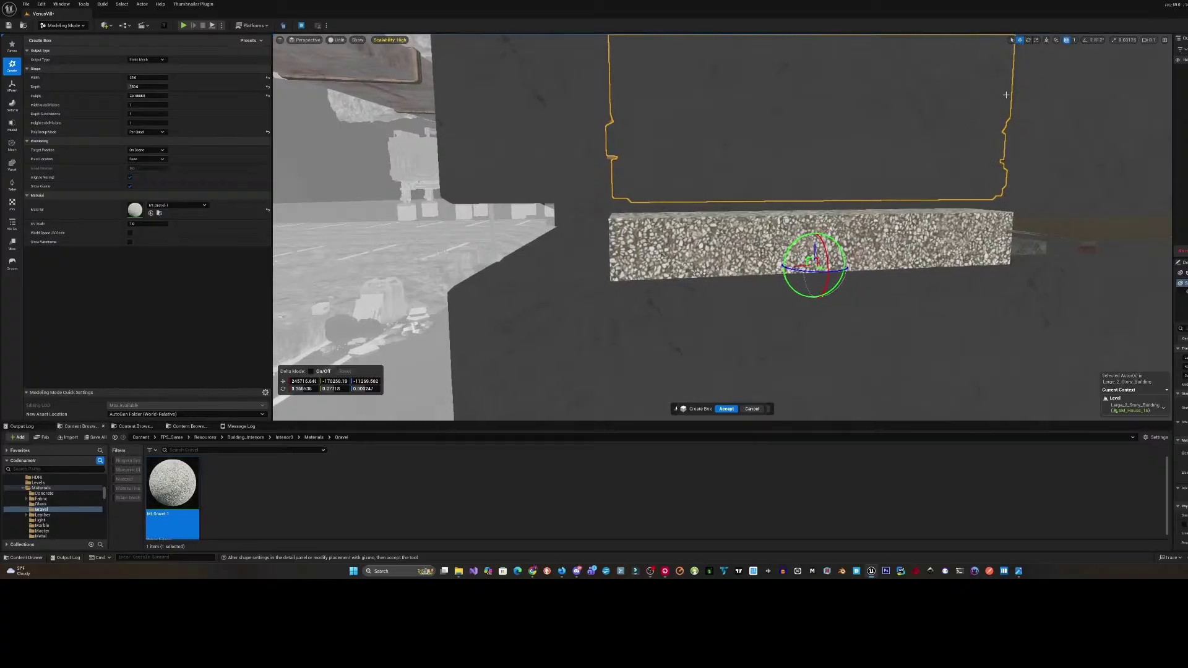
{"action": "right_click_drag", "start_coordinate": [1006, 95], "coordinate": [548, 33]}
{"action": "key", "text": "d"}
{"action": "key", "text": "w"}
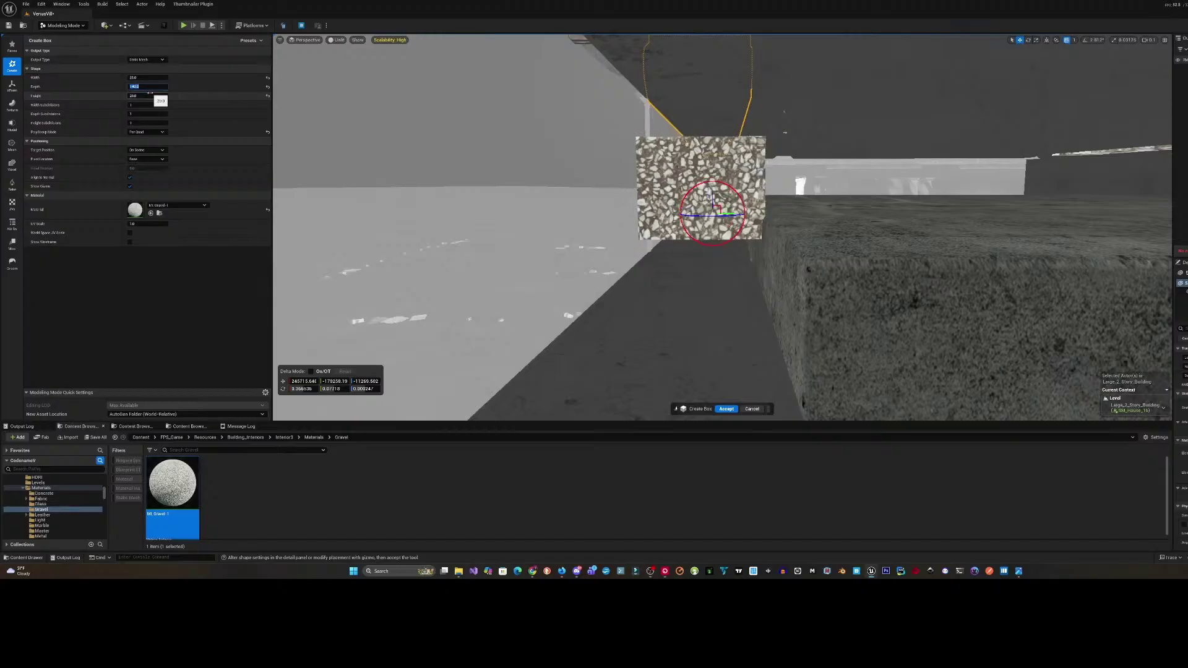
- Set the gravel box's depth to 150 and refine its width to 18 to match the wall thickness
{"action": "type", "text": "0"}
{"action": "key", "text": "Return"}
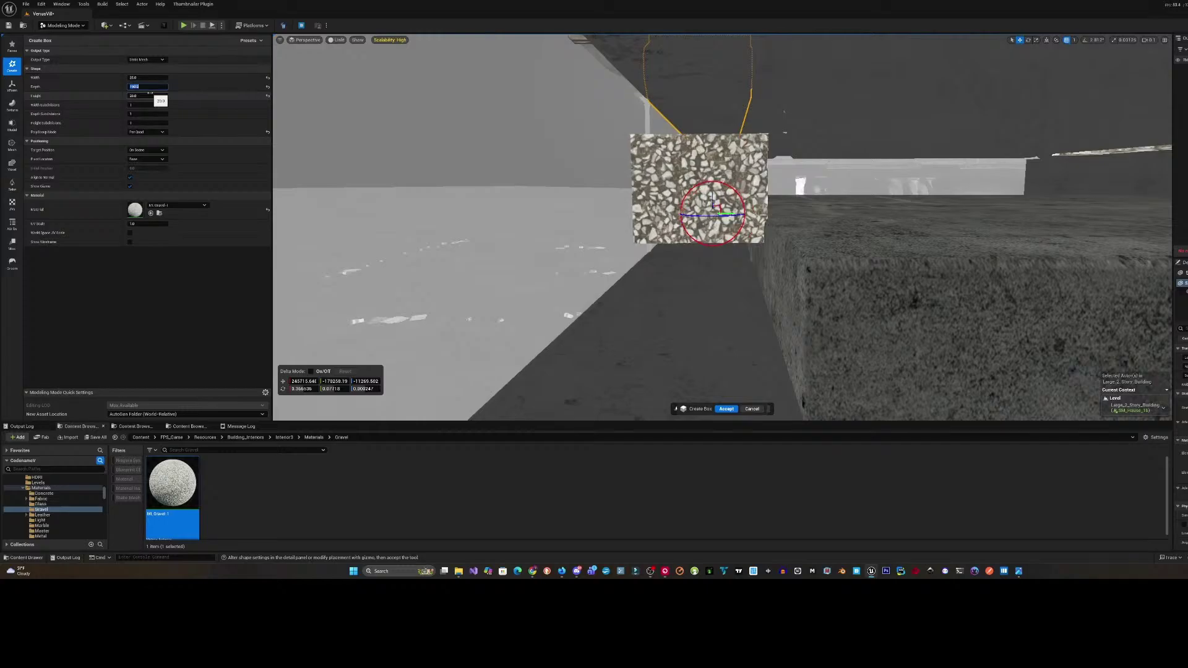
{"action": "type", "text": "20"}
{"action": "key", "text": "Return"}
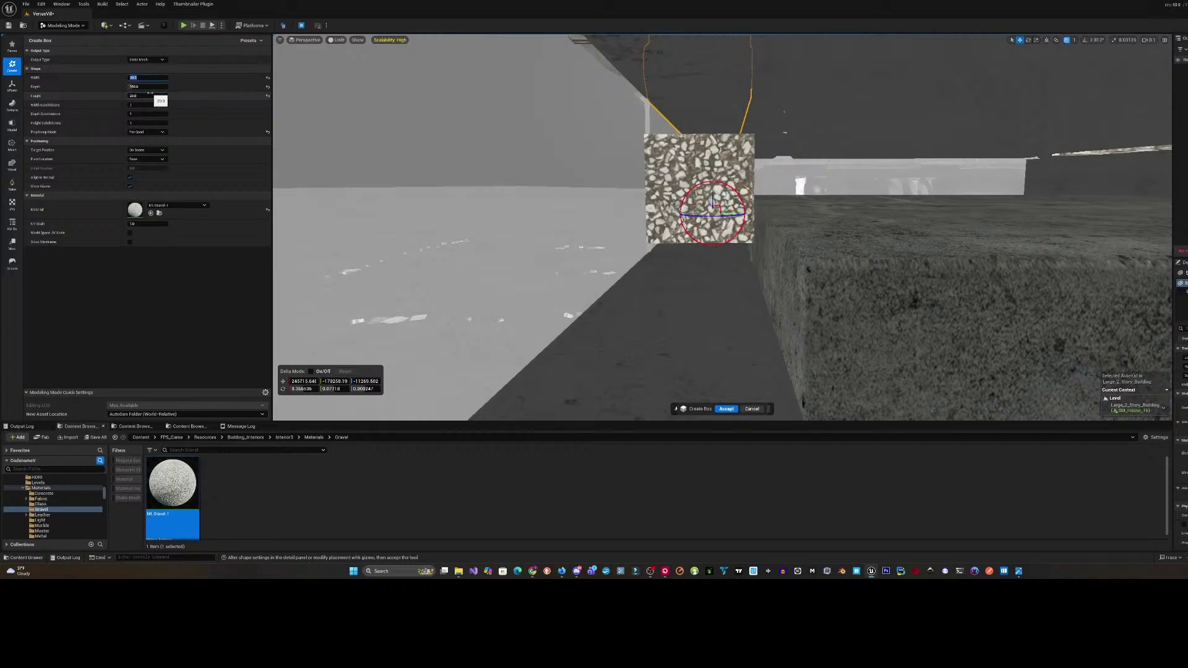
{"action": "type", "text": "10"}
{"action": "key", "text": "Return"}
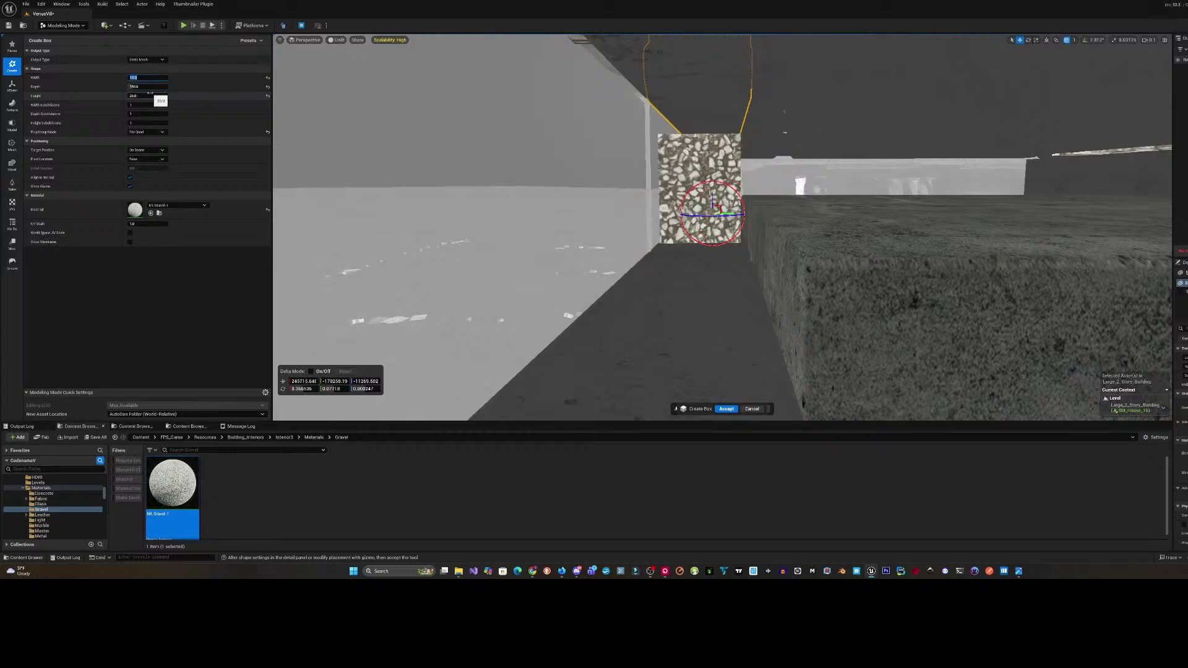
{"action": "type", "text": "20"}
{"action": "key", "text": "Return"}
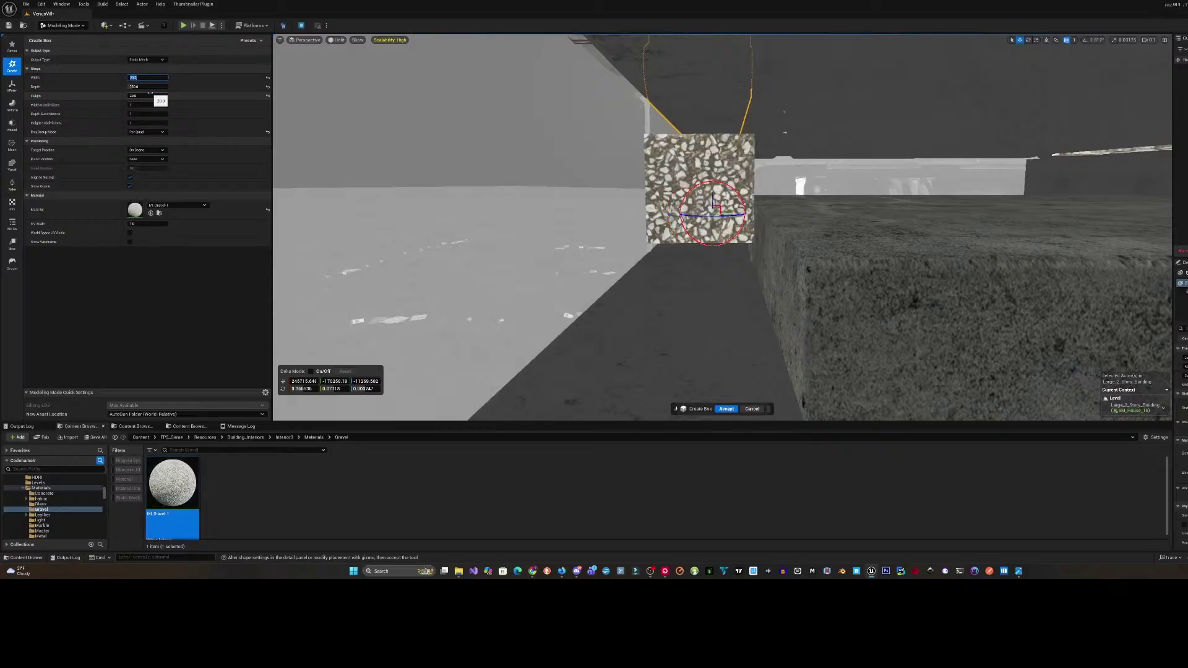
{"action": "key", "text": "Return"}
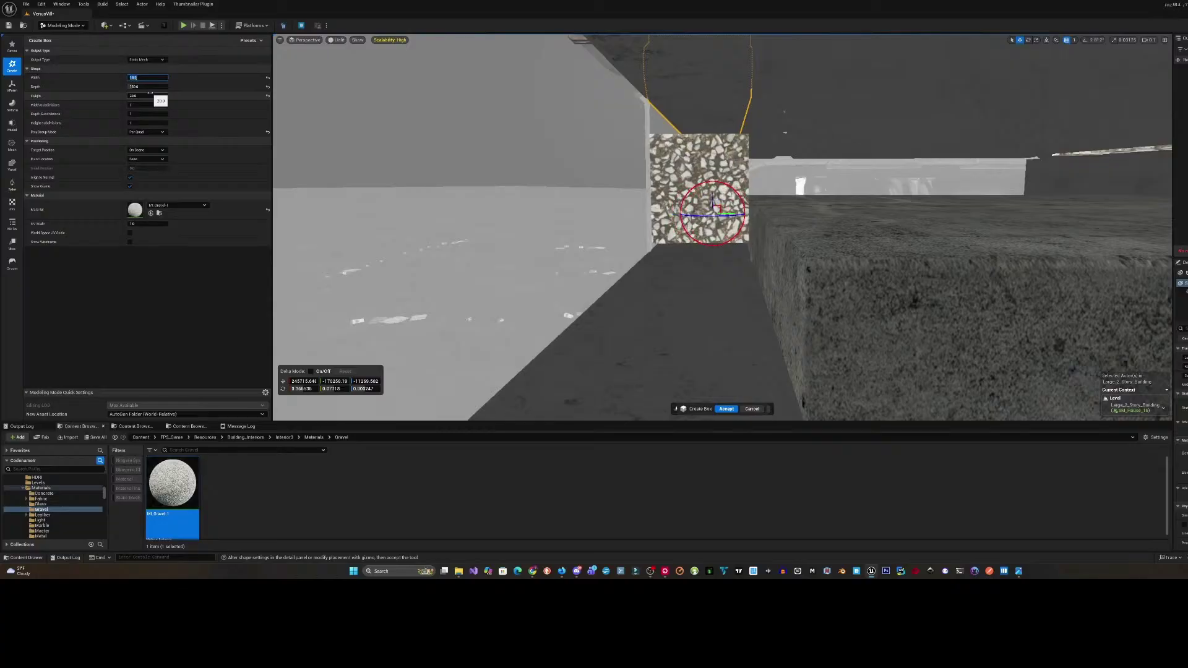
- Inspect the box's end face up close and try extending its depth beyond the wall panel
{"action": "key", "text": "w"}
{"action": "right_click_drag", "start_coordinate": [680, 204], "coordinate": [722, 227]}
{"action": "key", "text": "s"}
{"action": "key", "text": "a"}
{"action": "scroll", "coordinate": [693, 220], "scroll_direction": "down", "scroll_amount": 1}
{"action": "key", "text": "w"}
{"action": "key", "text": "d"}
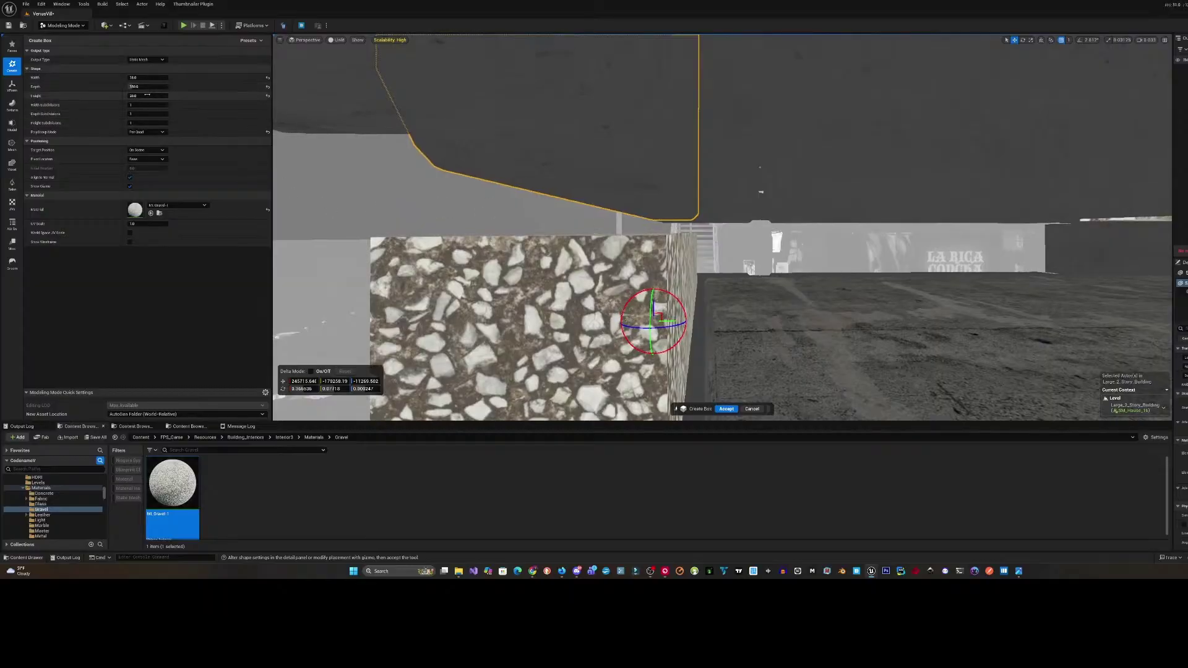
{"action": "mouse_move", "coordinate": [149, 90]}
{"action": "left_mouse_down"}
{"action": "mouse_move", "coordinate": [167, 95]}
{"action": "mouse_move", "coordinate": [146, 95]}
{"action": "left_mouse_up"}
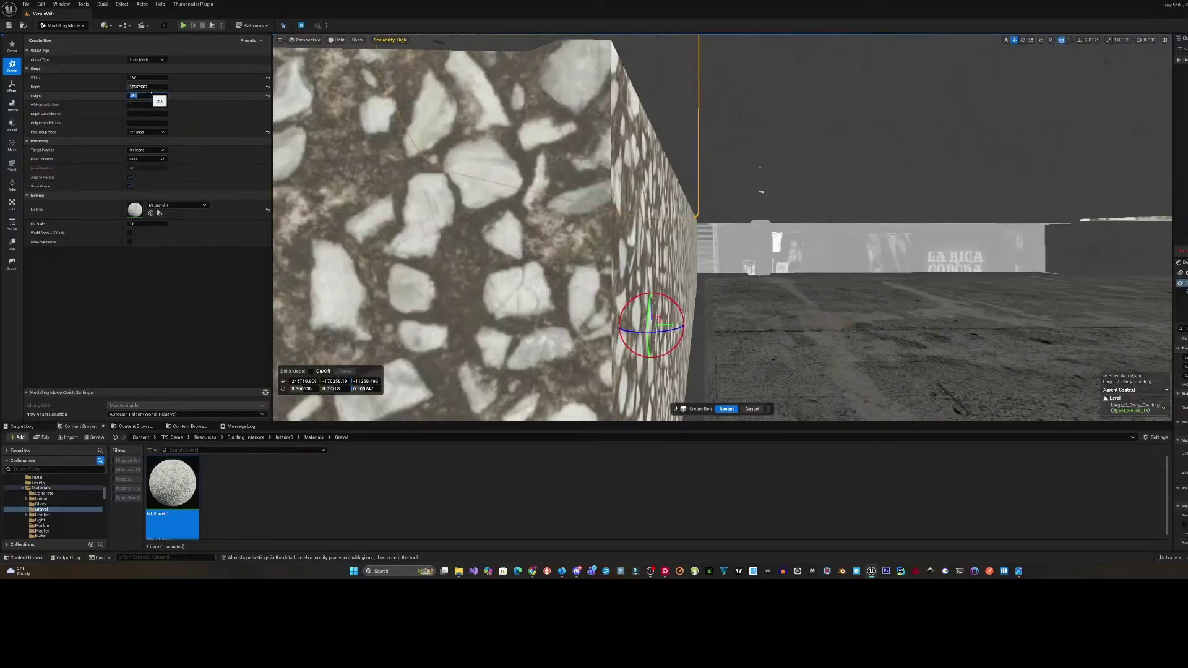
- Set the gravel box's depth back to 150 so it spans the wall panel above
{"action": "mouse_move", "coordinate": [625, 260]}
{"action": "right_mouse_down"}
{"action": "mouse_move", "coordinate": [514, 263]}
{"action": "mouse_move", "coordinate": [650, 272]}
{"action": "mouse_move", "coordinate": [653, 288]}
{"action": "mouse_move", "coordinate": [625, 254]}
{"action": "mouse_move", "coordinate": [622, 220]}
{"action": "mouse_move", "coordinate": [638, 247]}
{"action": "mouse_move", "coordinate": [597, 263]}
{"action": "mouse_move", "coordinate": [619, 297]}
{"action": "mouse_move", "coordinate": [557, 284]}
{"action": "mouse_move", "coordinate": [610, 275]}
{"action": "right_mouse_up"}
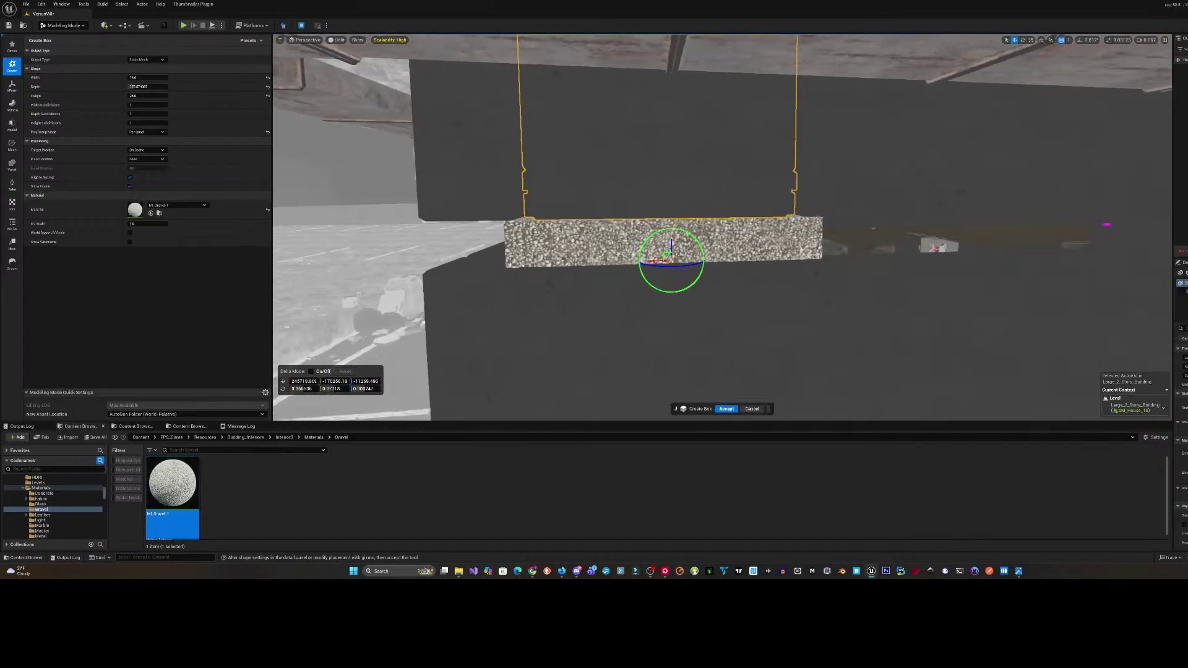
{"action": "right_click_drag", "start_coordinate": [458, 79], "coordinate": [445, 79]}
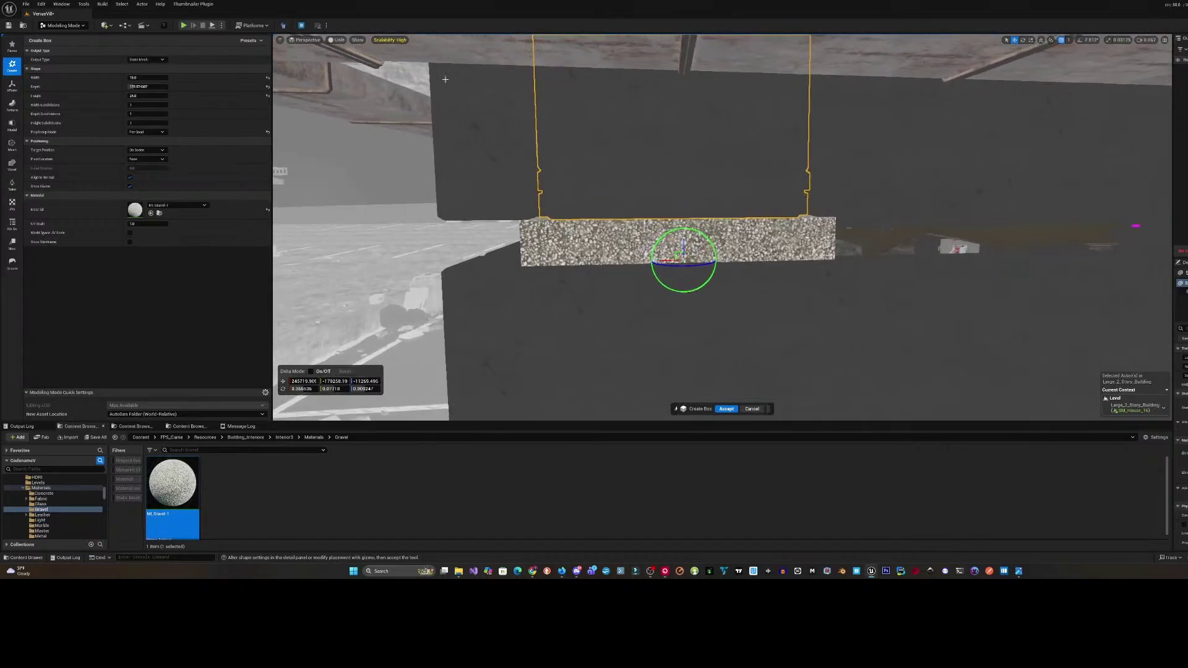
{"action": "left_click", "coordinate": [149, 86]}
{"action": "type", "text": "150"}
{"action": "key", "text": "Return"}
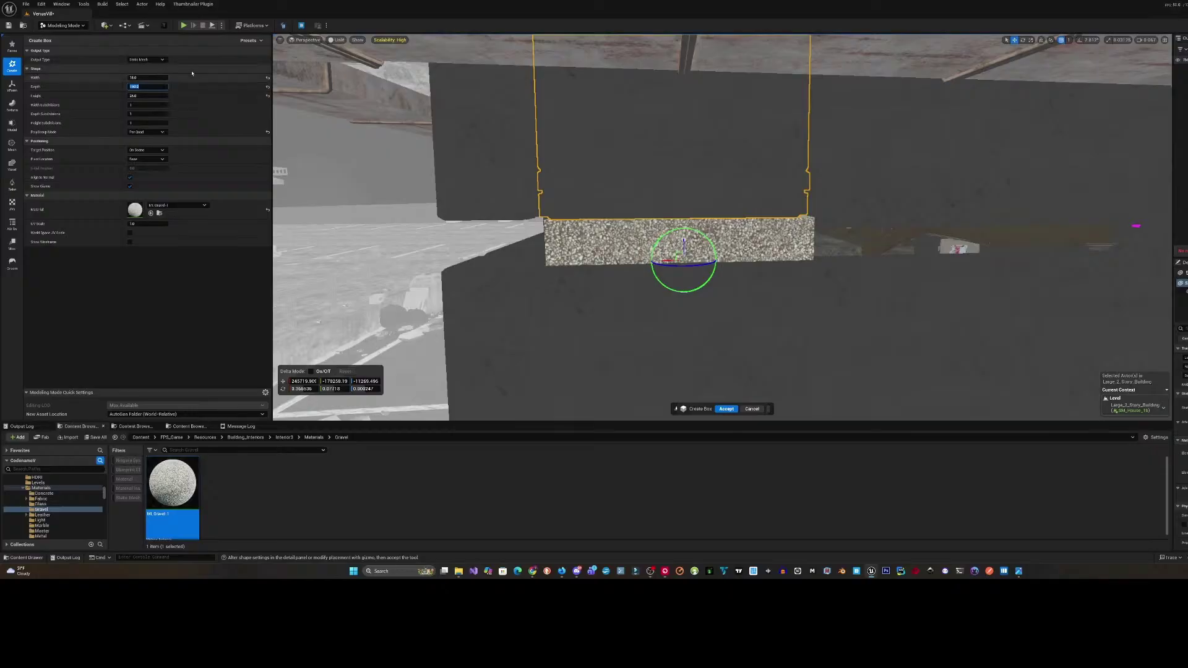
- Slide the gravel box lengthwise until its ends align with the wall panel's edges, checking both ends
{"action": "right_click_drag", "start_coordinate": [371, 69], "coordinate": [421, 70]}
{"action": "key", "text": "w"}
{"action": "key", "text": "d"}
{"action": "right_click_drag", "start_coordinate": [521, 202], "coordinate": [521, 203]}
{"action": "key", "text": "d"}
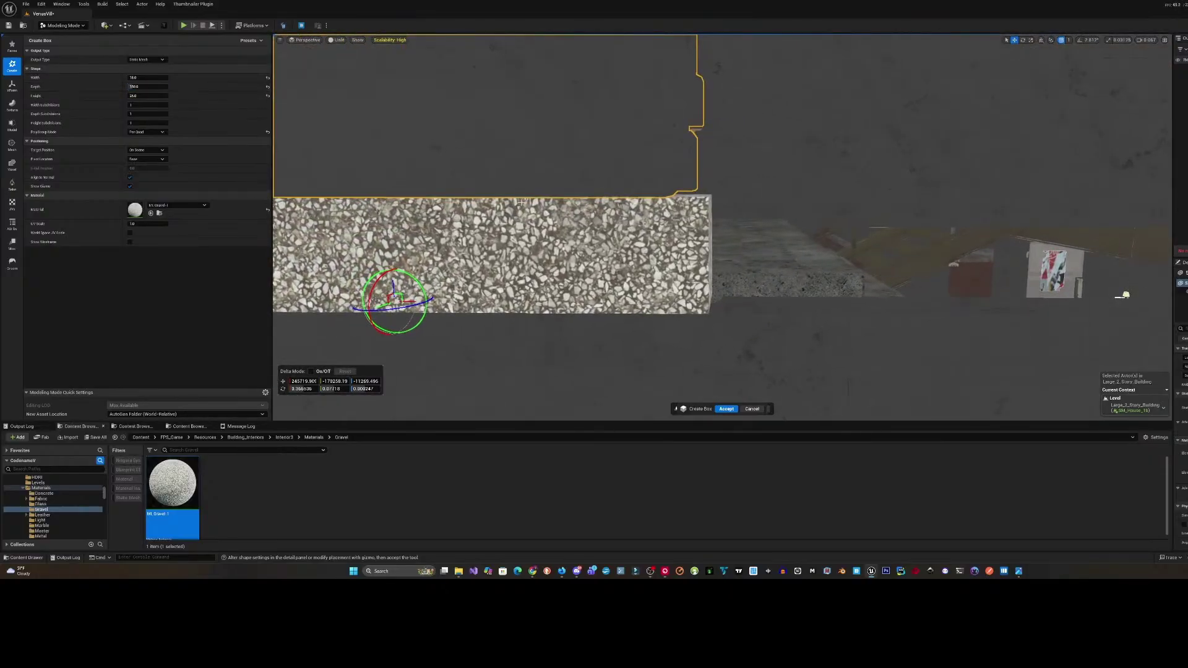
{"action": "left_click_drag", "start_coordinate": [414, 303], "coordinate": [401, 303]}
{"action": "right_click_drag", "start_coordinate": [401, 303], "coordinate": [406, 302]}
{"action": "key", "text": "a"}
{"action": "key", "text": "s"}
{"action": "key", "text": "s"}
{"action": "right_click_drag", "start_coordinate": [780, 274], "coordinate": [780, 274]}
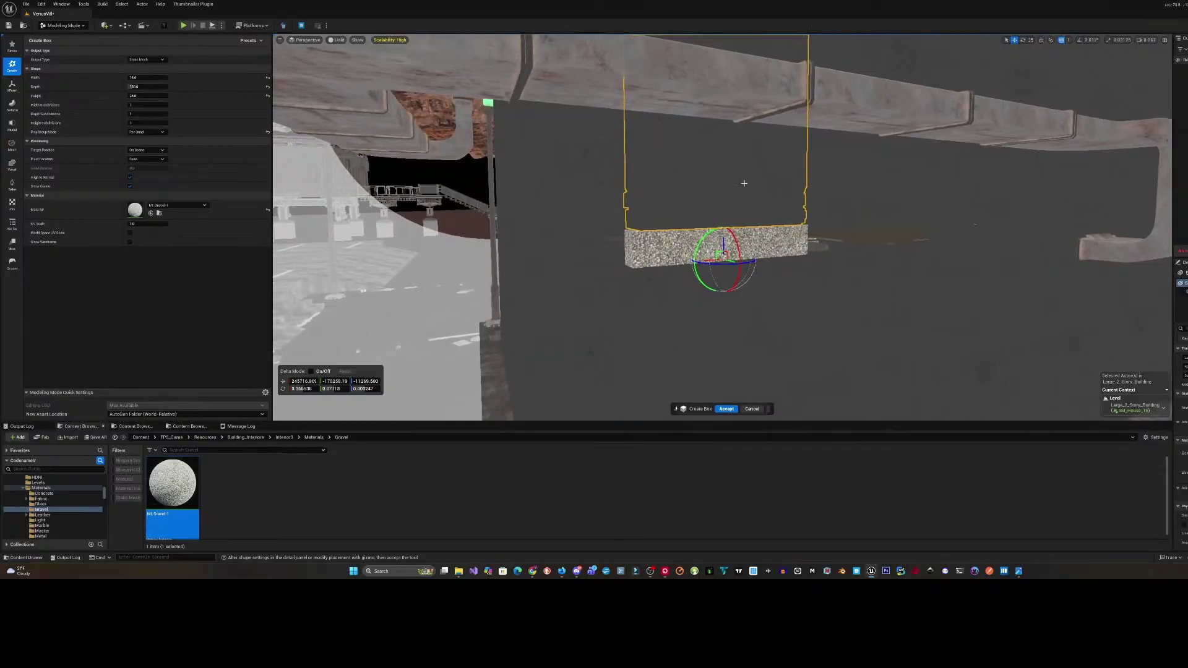
- Give the box the dark wall material from the CyberpunkRestaurant Materials folder, accept it and select the adjoining wall panel
{"action": "left_click", "coordinate": [31, 509]}
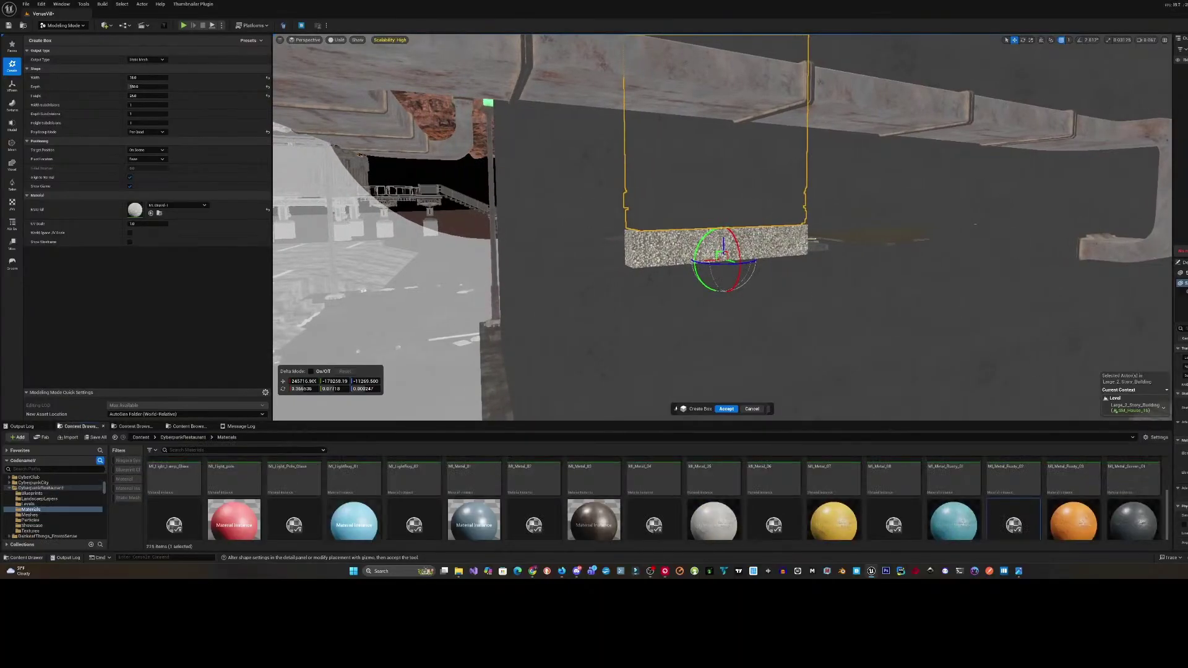
{"action": "left_click", "coordinate": [150, 212]}
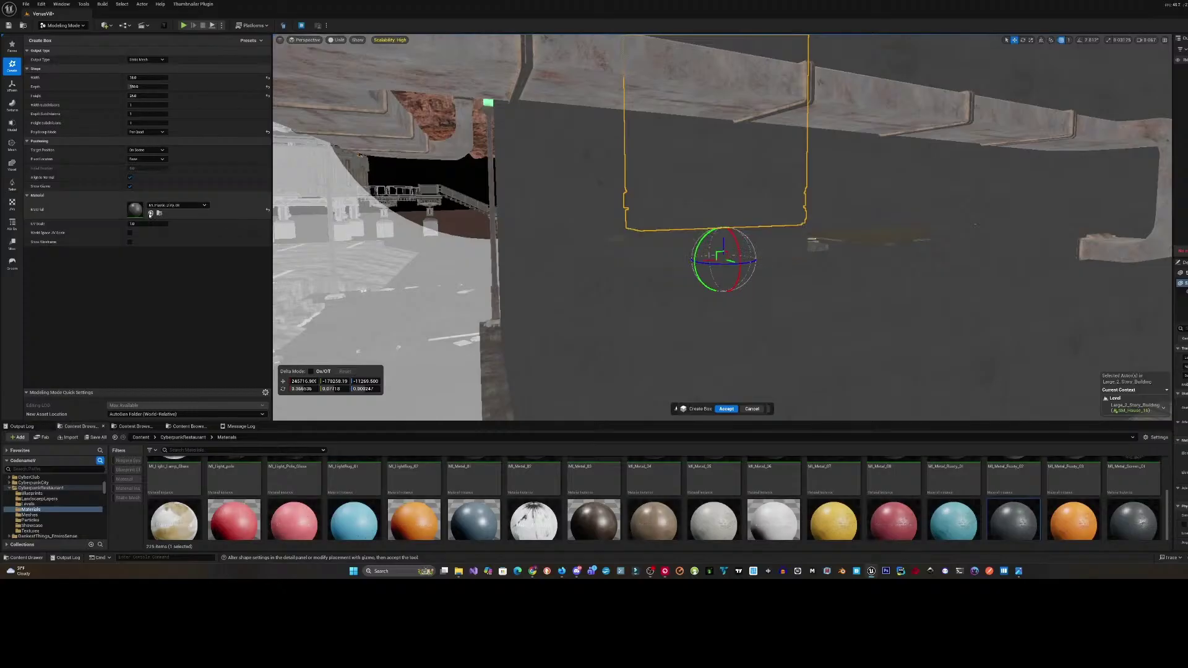
{"action": "key", "text": "w"}
{"action": "right_click_drag", "start_coordinate": [433, 235], "coordinate": [365, 235]}
{"action": "key", "text": "w"}
{"action": "key", "text": "s"}
{"action": "right_click_drag", "start_coordinate": [643, 291], "coordinate": [603, 284]}
{"action": "key", "text": "w"}
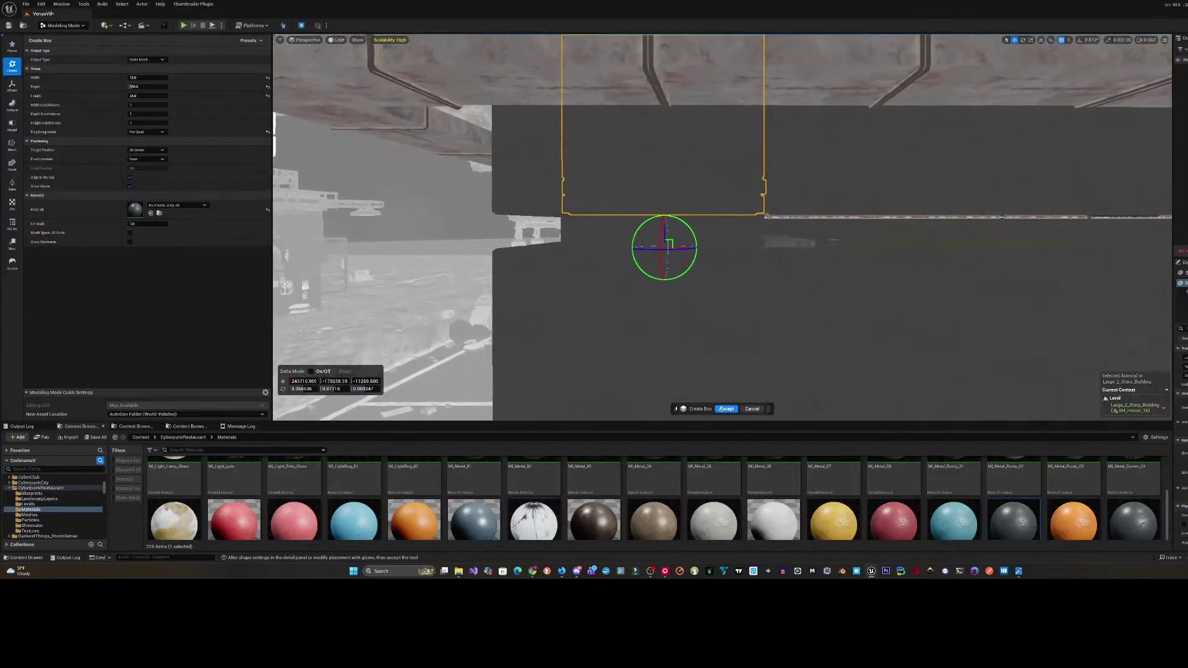
{"action": "left_click", "coordinate": [725, 409]}
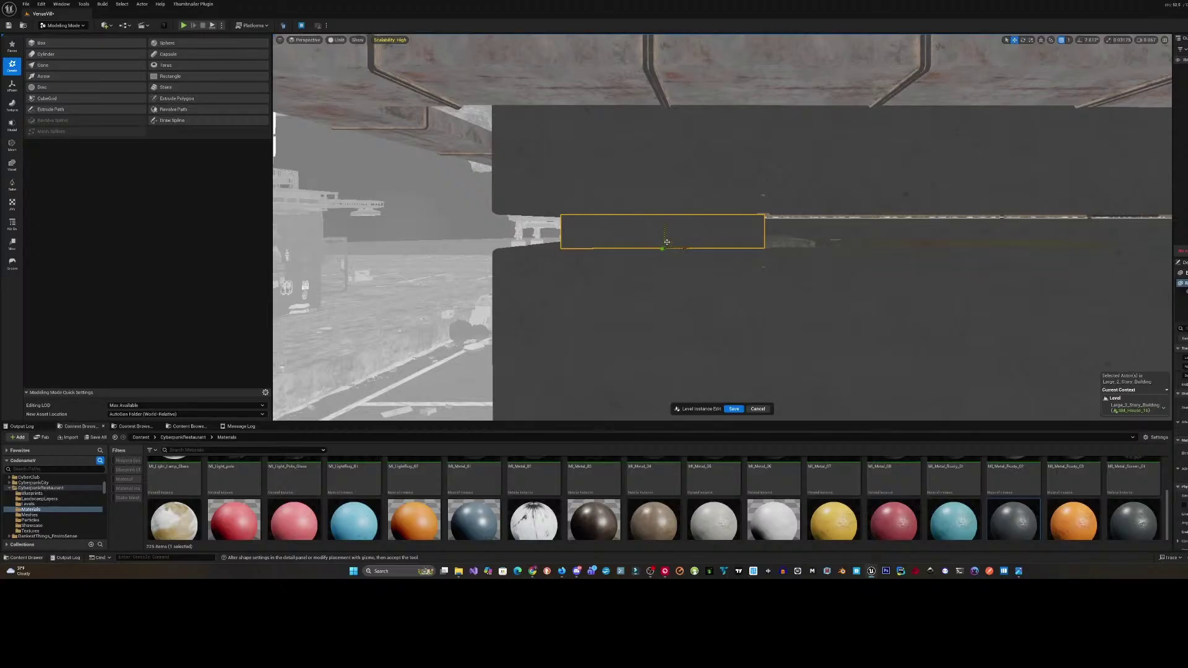
{"action": "left_click", "coordinate": [908, 172]}
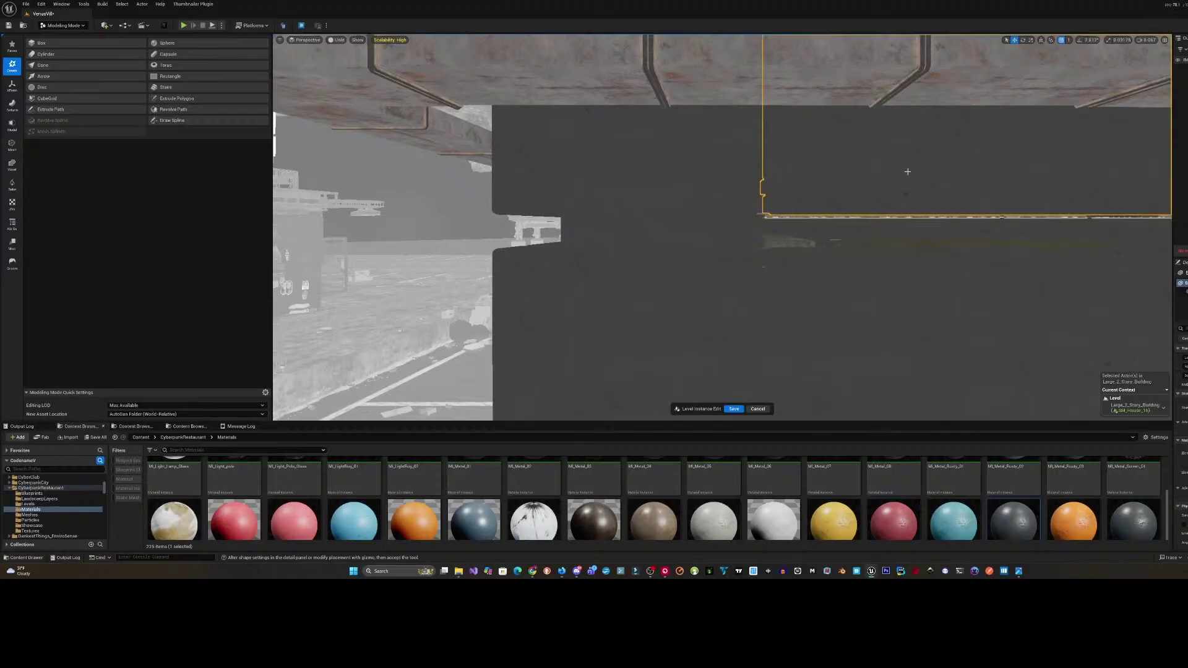
- Examine the wall panels above and below the remaining gap and select the dark filler box between them
{"action": "right_click_drag", "start_coordinate": [907, 173], "coordinate": [966, 191]}
{"action": "left_click", "coordinate": [1029, 326]}
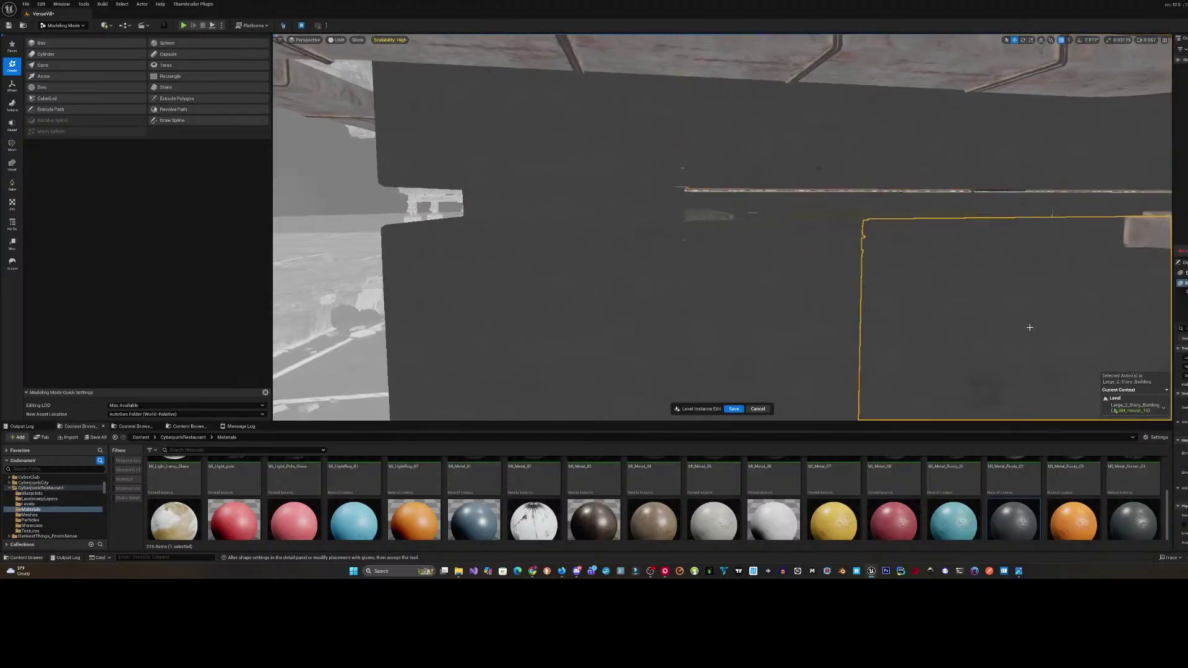
{"action": "right_click_drag", "start_coordinate": [1029, 326], "coordinate": [1089, 324]}
{"action": "left_click", "coordinate": [1068, 312]}
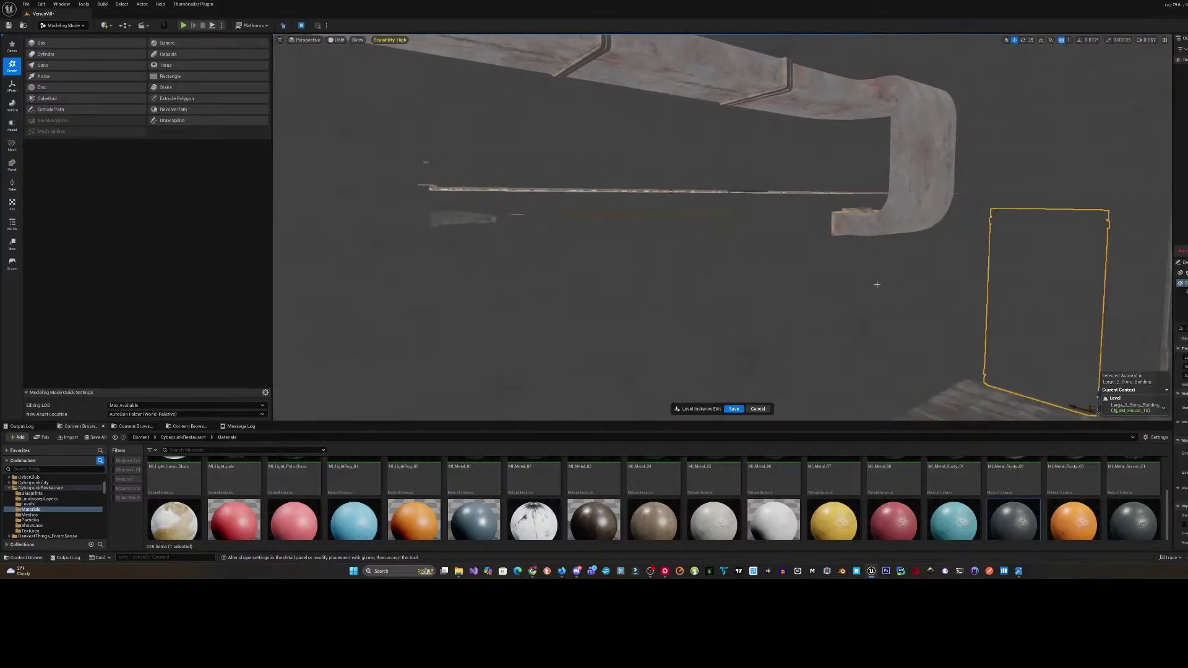
{"action": "right_click_drag", "start_coordinate": [591, 214], "coordinate": [583, 211]}
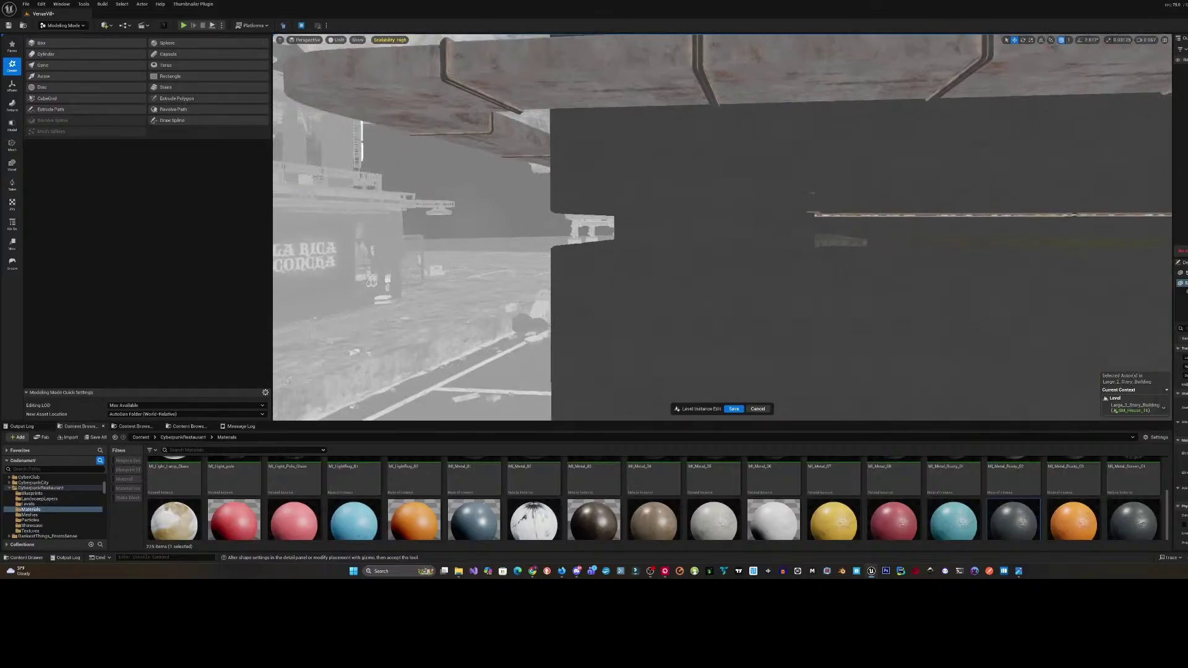
{"action": "left_click", "coordinate": [663, 214]}
{"action": "mouse_move", "coordinate": [663, 210]}
{"action": "right_mouse_down"}
{"action": "mouse_move", "coordinate": [724, 211]}
{"action": "mouse_move", "coordinate": [663, 211]}
{"action": "right_mouse_up"}
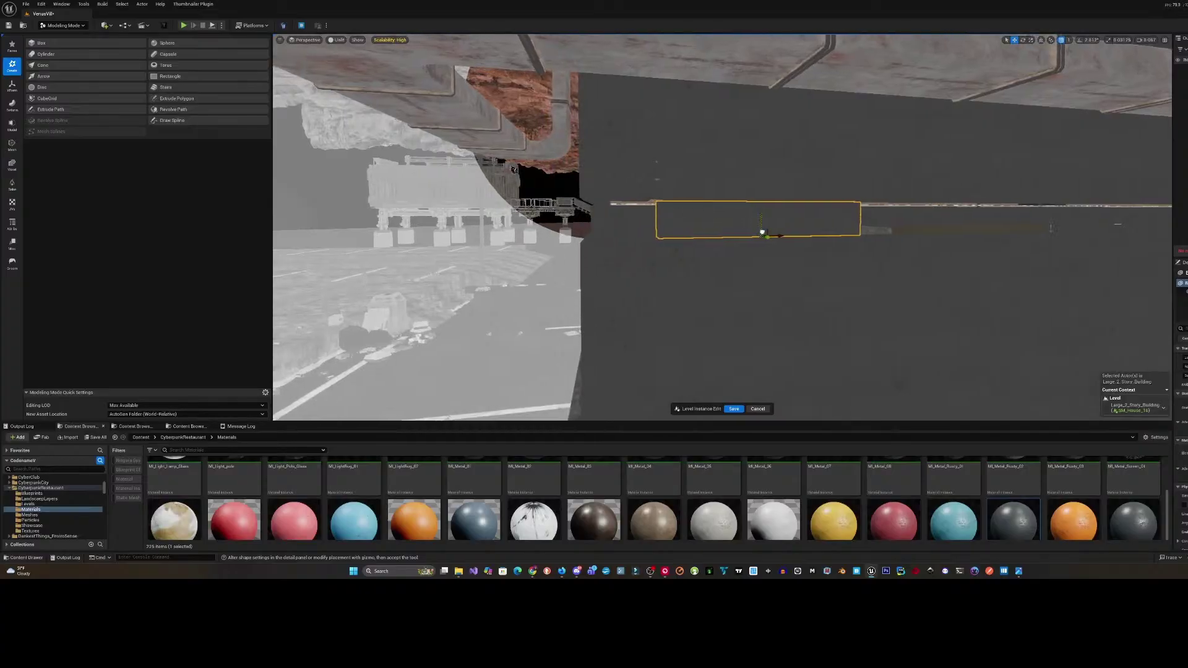
- Duplicate the dark filler box and slide the copy along the wall to the building's far corner
{"action": "right_click_drag", "start_coordinate": [822, 234], "coordinate": [768, 233]}
{"action": "left_click", "coordinate": [822, 234]}
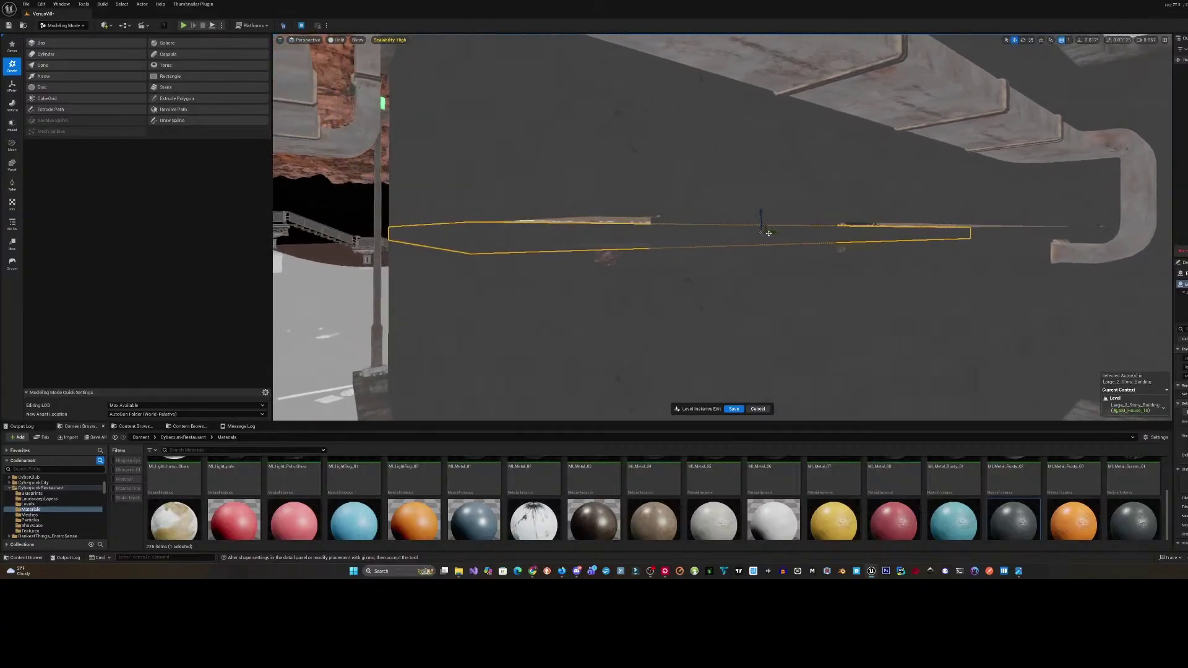
{"action": "left_click_drag", "start_coordinate": [776, 233], "coordinate": [938, 249]}
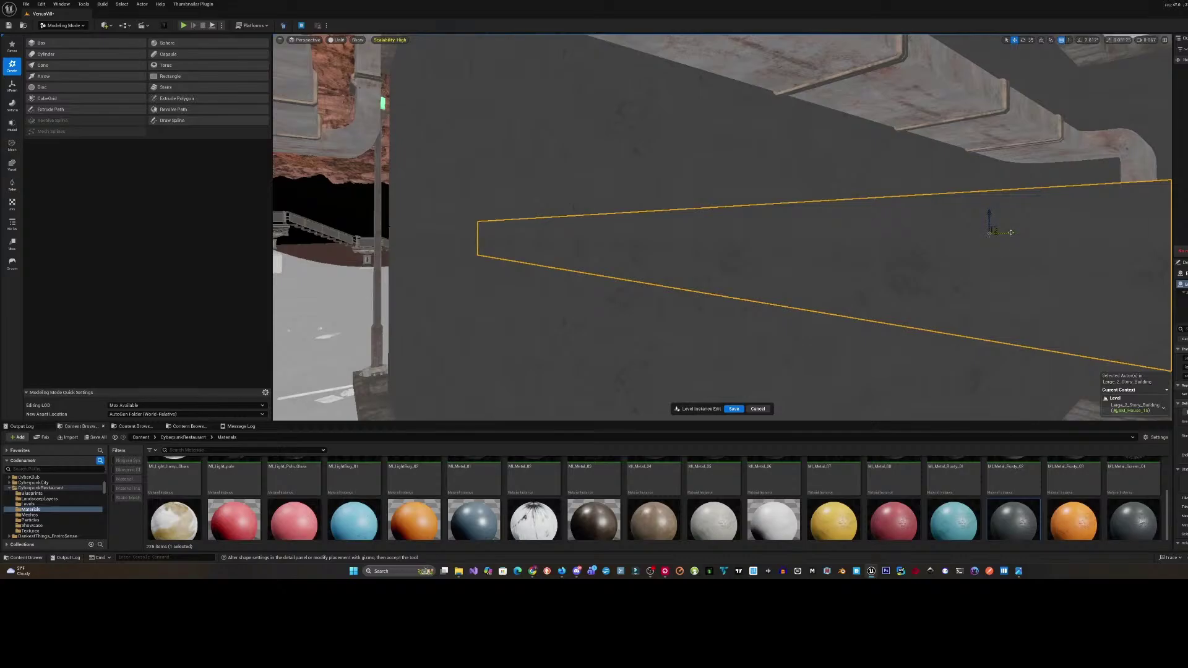
{"action": "left_click_drag", "start_coordinate": [1011, 233], "coordinate": [1156, 229]}
{"action": "right_click_drag", "start_coordinate": [1156, 229], "coordinate": [1170, 229]}
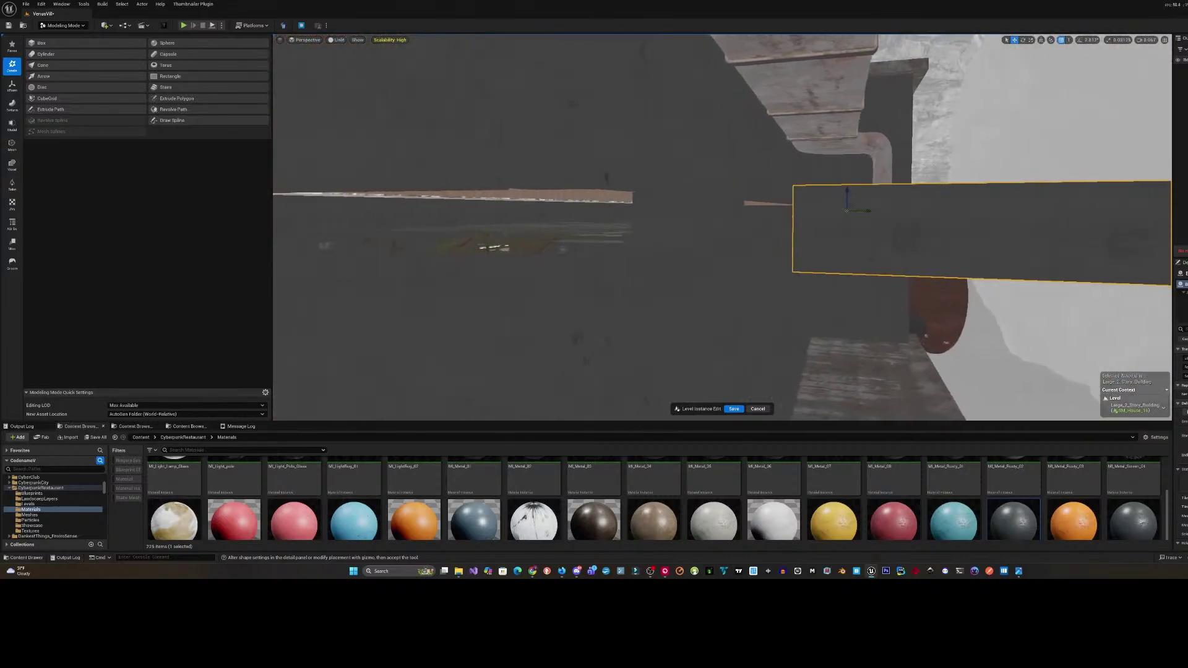
- Locate the original filler box's mesh in the generated assets folder and reselect the copy at the corner
{"action": "left_click", "coordinate": [676, 213]}
{"action": "right_click", "coordinate": [676, 213]}
{"action": "left_click", "coordinate": [702, 237]}
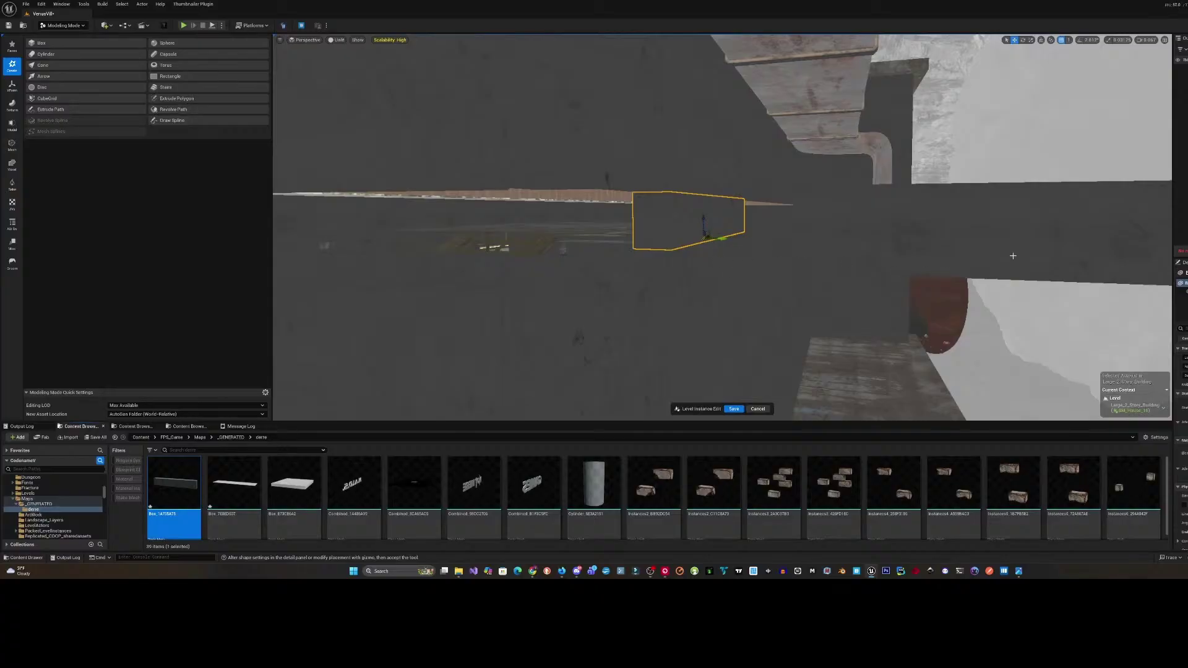
{"action": "left_click", "coordinate": [1013, 255]}
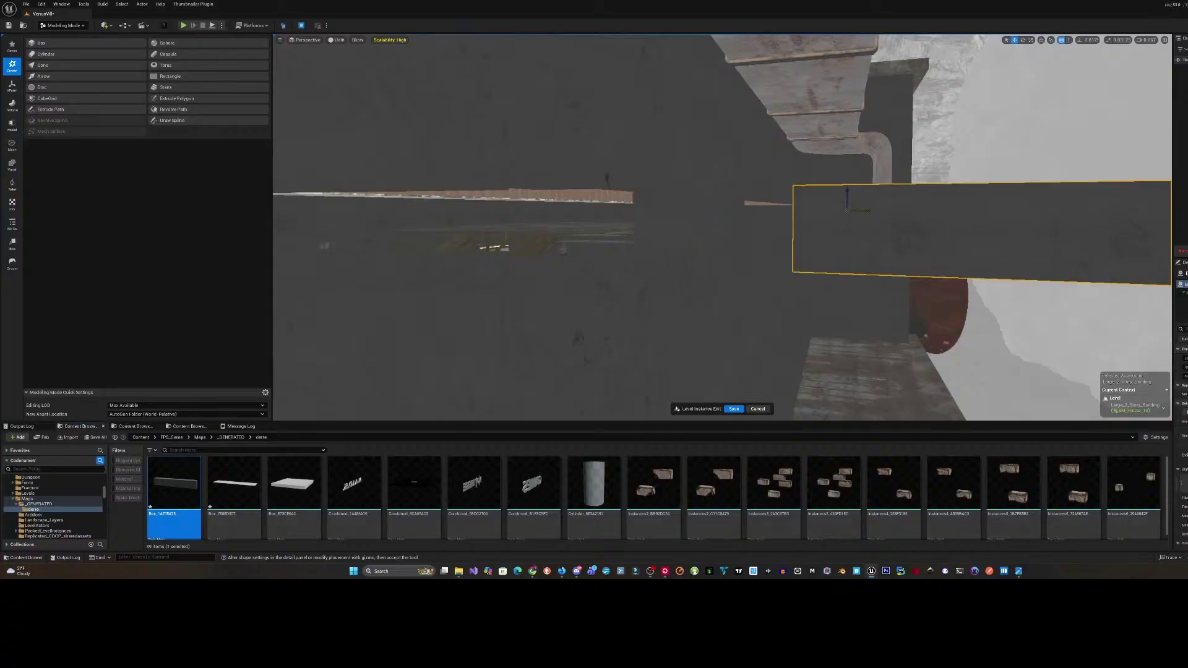
{"action": "key", "text": "ctrl+y"}
- Rotate the copied box a quarter turn with rotation snapping so it runs along the adjoining wall
{"action": "right_click_drag", "start_coordinate": [723, 227], "coordinate": [817, 220]}
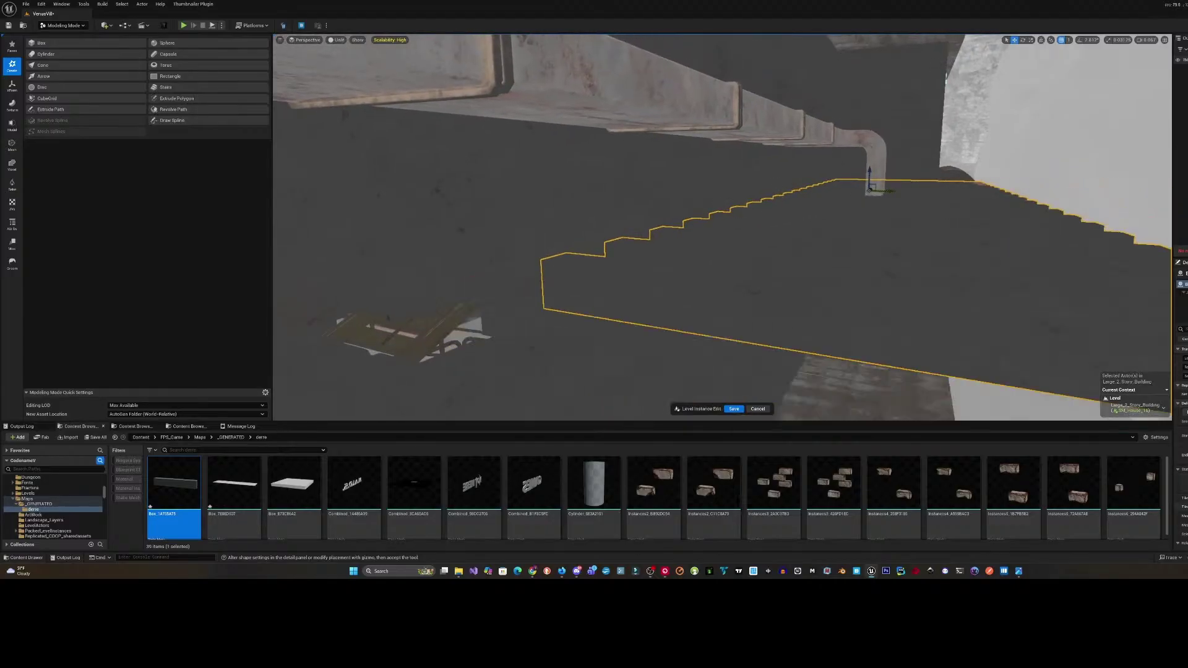
{"action": "key", "text": "w"}
{"action": "scroll", "coordinate": [945, 229], "scroll_direction": "up", "scroll_amount": 1}
{"action": "right_click_drag", "start_coordinate": [945, 229], "coordinate": [1046, 234]}
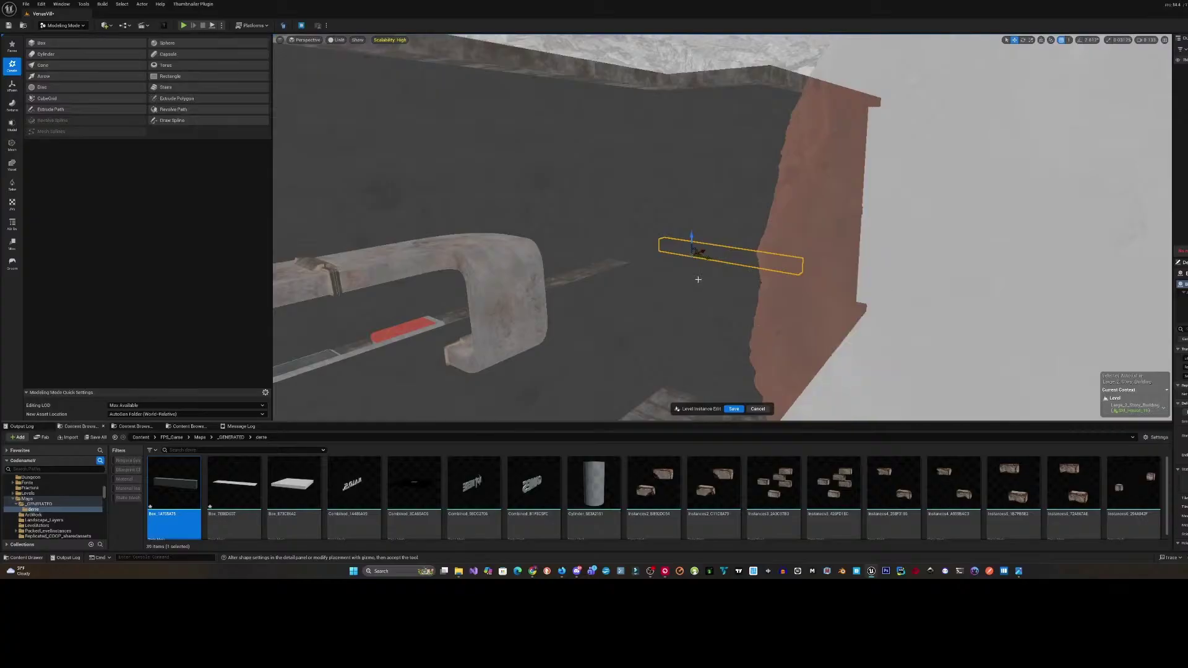
{"action": "right_click_drag", "start_coordinate": [700, 265], "coordinate": [714, 266]}
{"action": "key", "text": "e"}
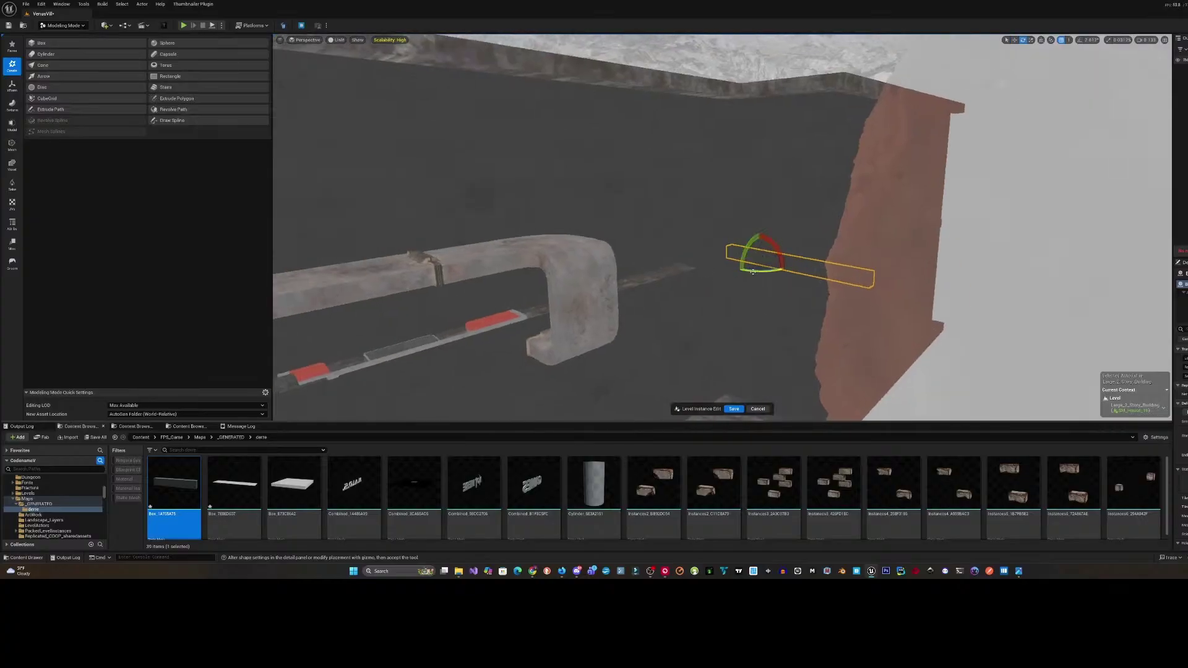
{"action": "left_click_drag", "start_coordinate": [752, 272], "coordinate": [748, 270]}
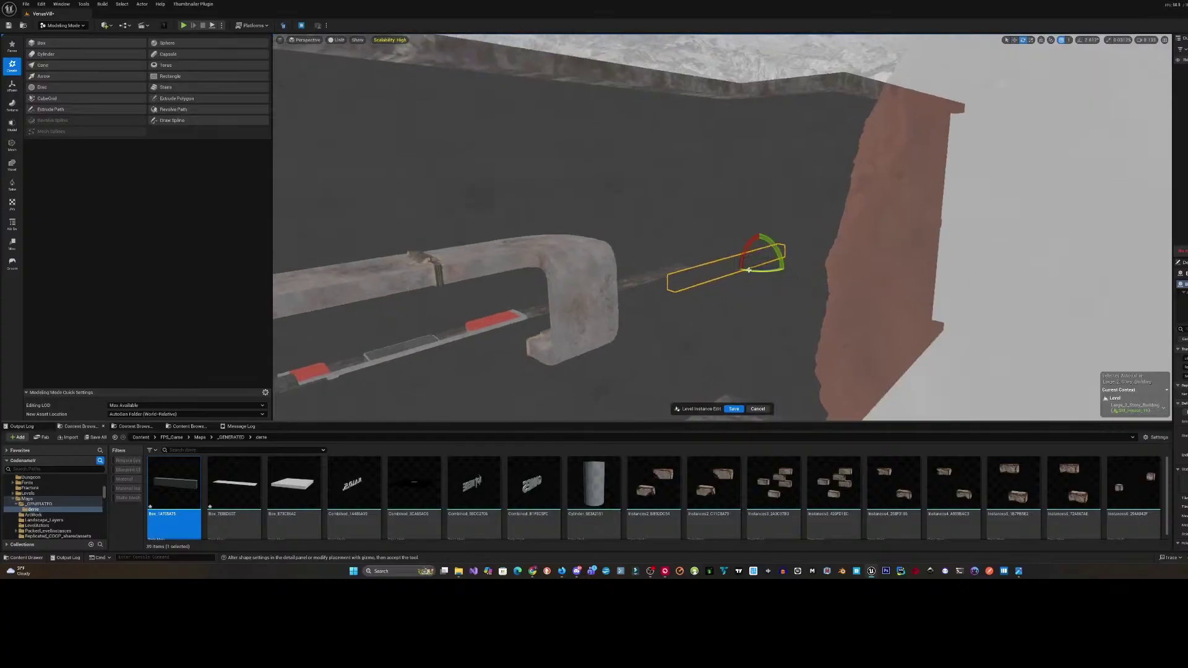
{"action": "key", "text": "ctrl+z"}
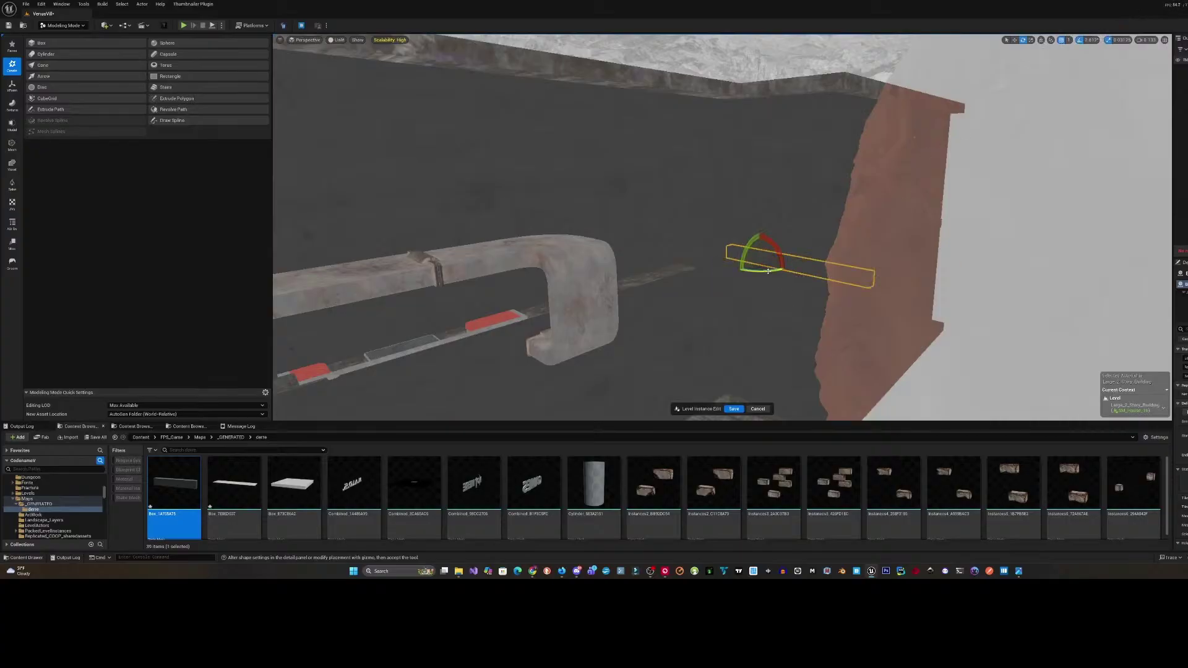
{"action": "left_click_drag", "start_coordinate": [768, 271], "coordinate": [786, 266]}
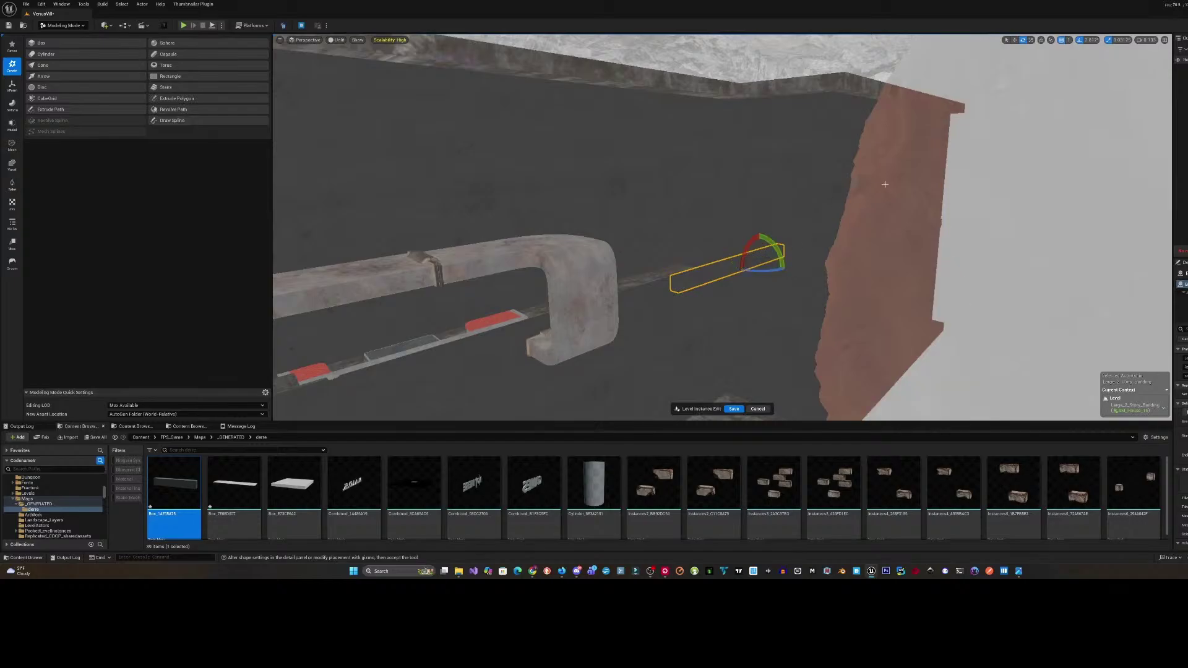
- Change the grid snap size and move the rotated box along the wall until it lies beneath the rusty pipe
{"action": "left_click", "coordinate": [1068, 40]}
{"action": "left_click", "coordinate": [1080, 67]}
{"action": "key", "text": "w"}
{"action": "left_click_drag", "start_coordinate": [751, 267], "coordinate": [554, 317]}
{"action": "right_click_drag", "start_coordinate": [554, 317], "coordinate": [396, 347]}
{"action": "key", "text": "w"}
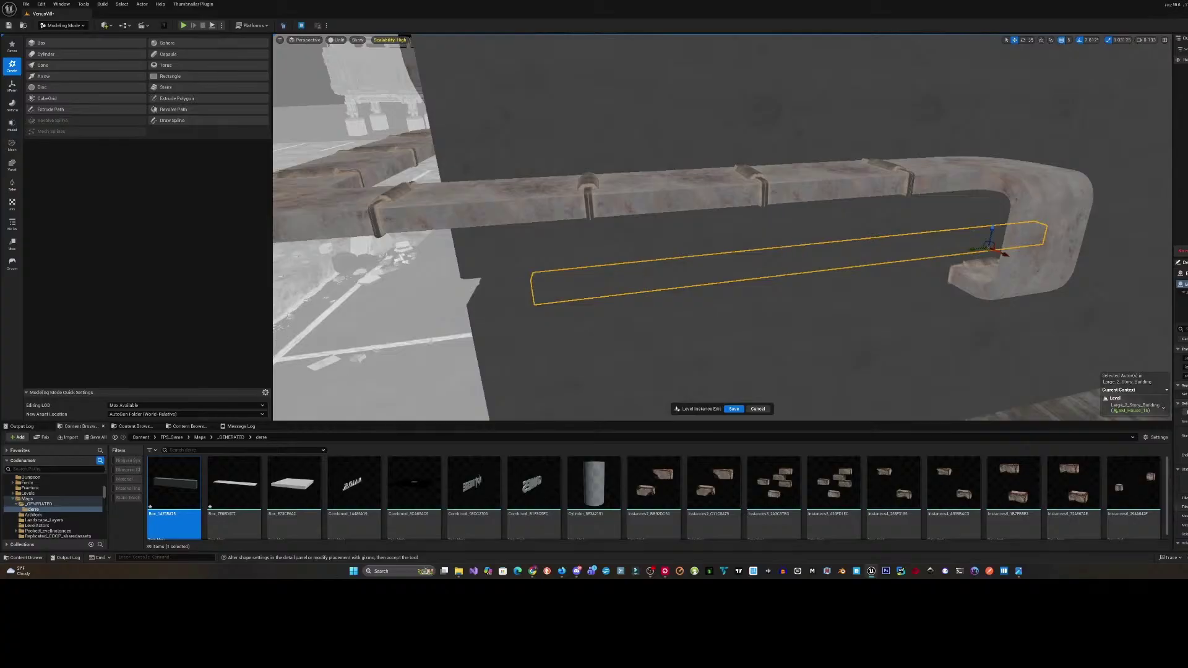
{"action": "right_click_drag", "start_coordinate": [581, 258], "coordinate": [581, 257]}
{"action": "key", "text": "w"}
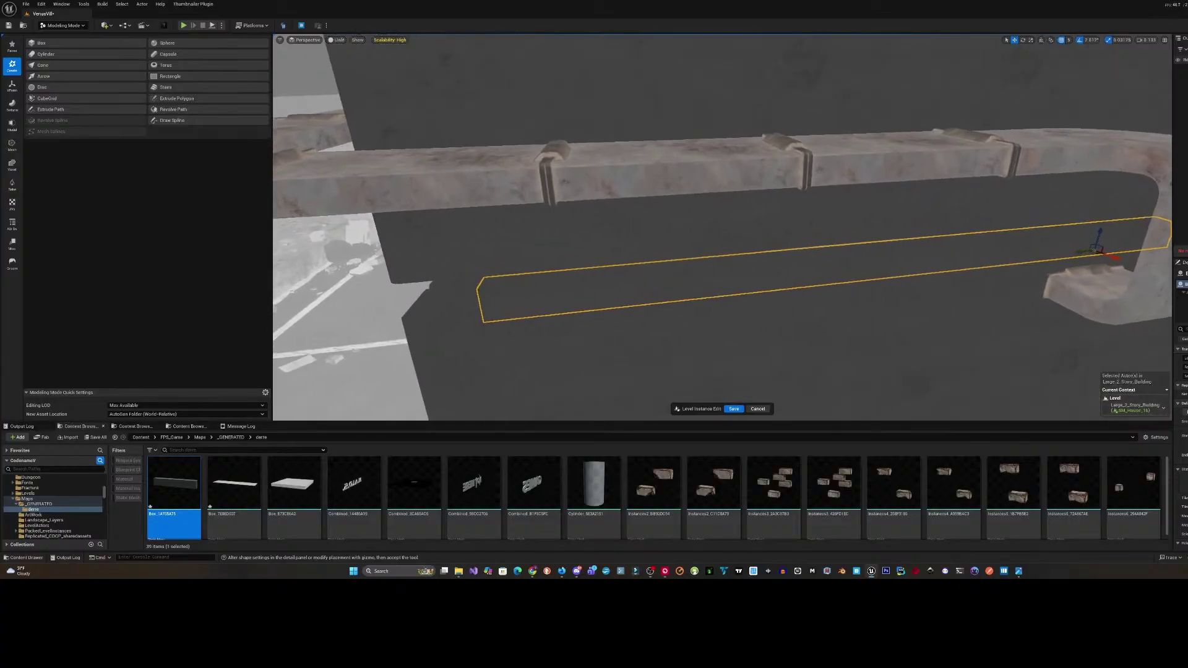
- Try deleting the box that overlaps the rotated copy in the wall gap, then undo the deletion
{"action": "left_click", "coordinate": [455, 293]}
{"action": "left_click", "coordinate": [736, 284]}
{"action": "right_click_drag", "start_coordinate": [738, 276], "coordinate": [738, 276]}
{"action": "left_click", "coordinate": [746, 196]}
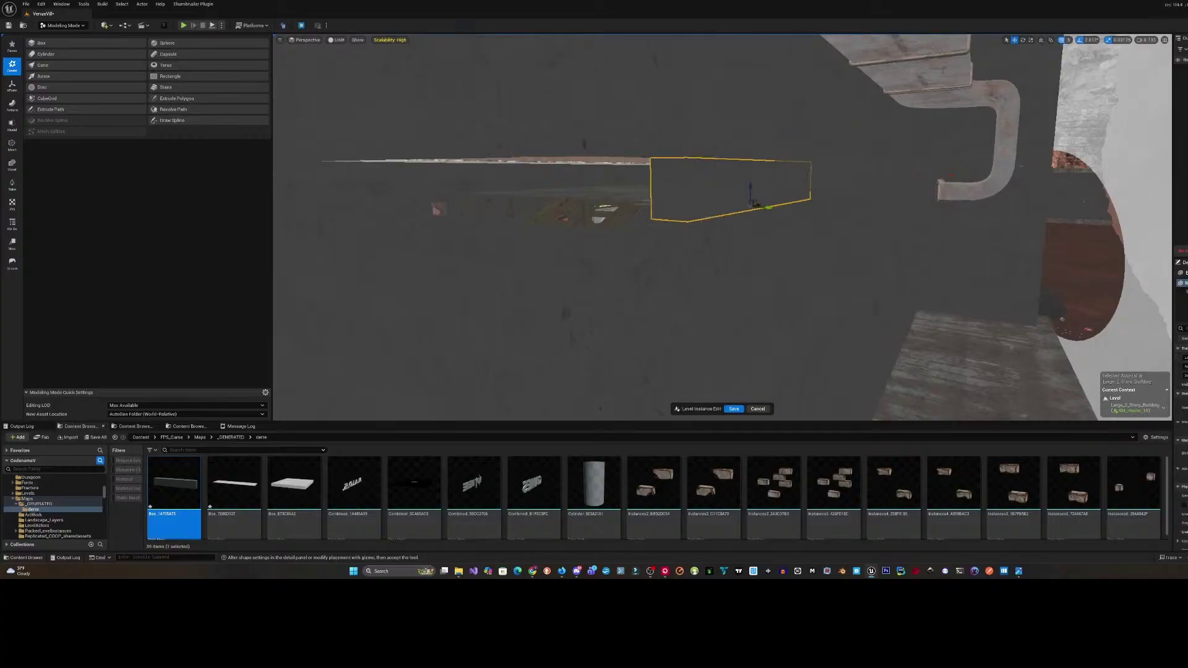
{"action": "right_click_drag", "start_coordinate": [809, 217], "coordinate": [820, 204]}
{"action": "key", "text": "Delete"}
{"action": "left_click", "coordinate": [809, 207]}
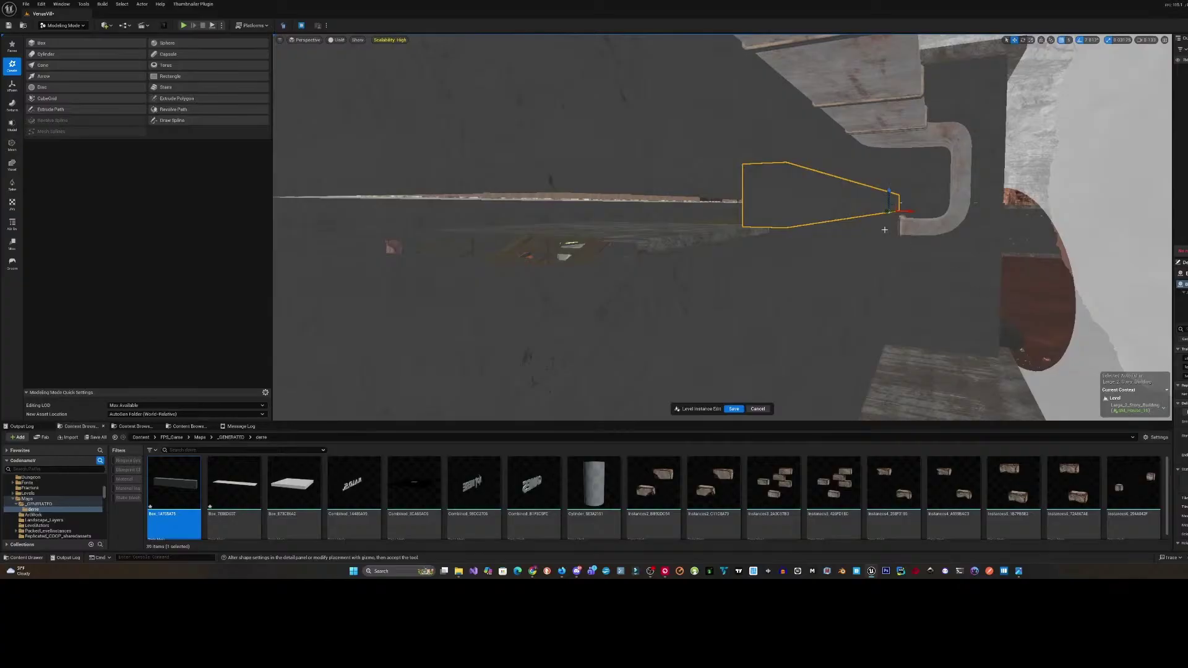
{"action": "right_click_drag", "start_coordinate": [885, 229], "coordinate": [899, 237]}
{"action": "key", "text": "ctrl+z"}
{"action": "key", "text": "ctrl+z"}
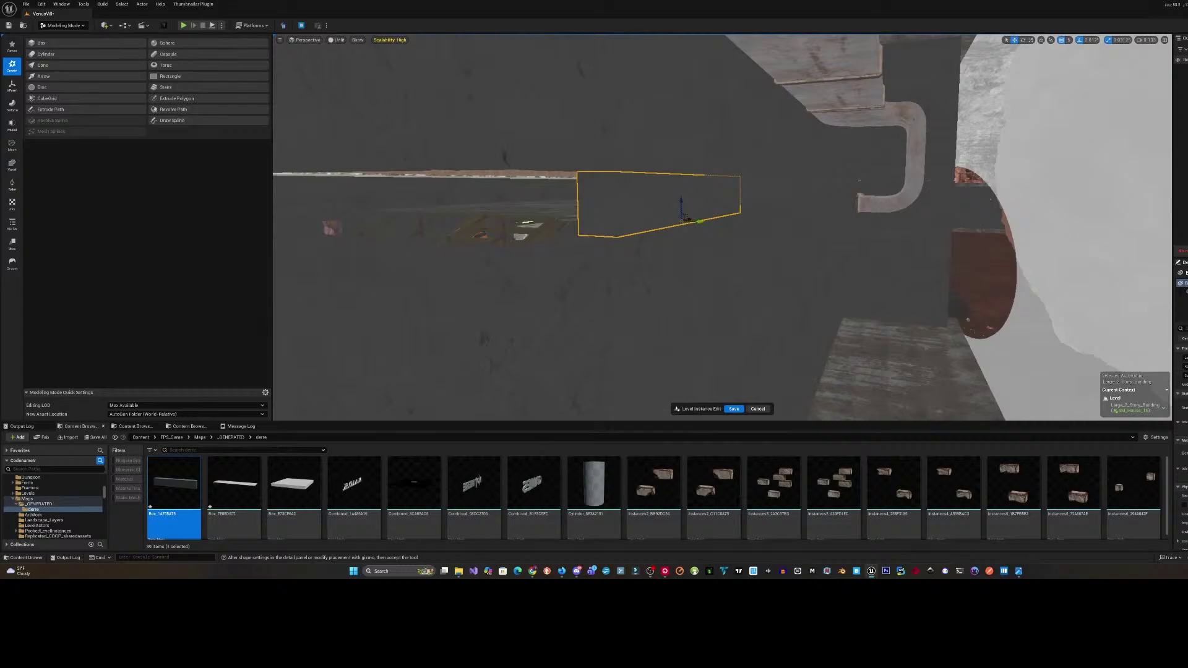
{"action": "right_click_drag", "start_coordinate": [829, 205], "coordinate": [825, 204]}
{"action": "key", "text": "Delete"}
{"action": "left_click", "coordinate": [814, 183]}
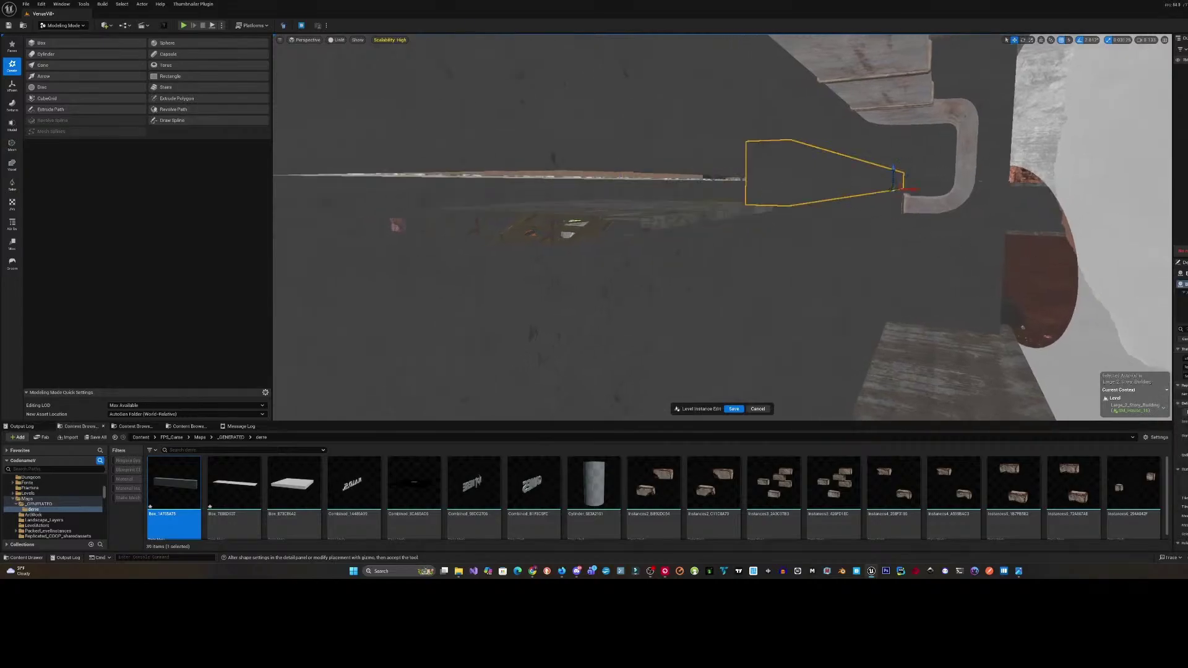
{"action": "key", "text": "ctrl+z"}
- Slide the filler box along the outer wall toward the lower end of the rusty pipe
{"action": "right_click_drag", "start_coordinate": [814, 186], "coordinate": [721, 179]}
{"action": "key", "text": "s"}
{"action": "right_click_drag", "start_coordinate": [768, 213], "coordinate": [770, 214]}
{"action": "key", "text": "d"}
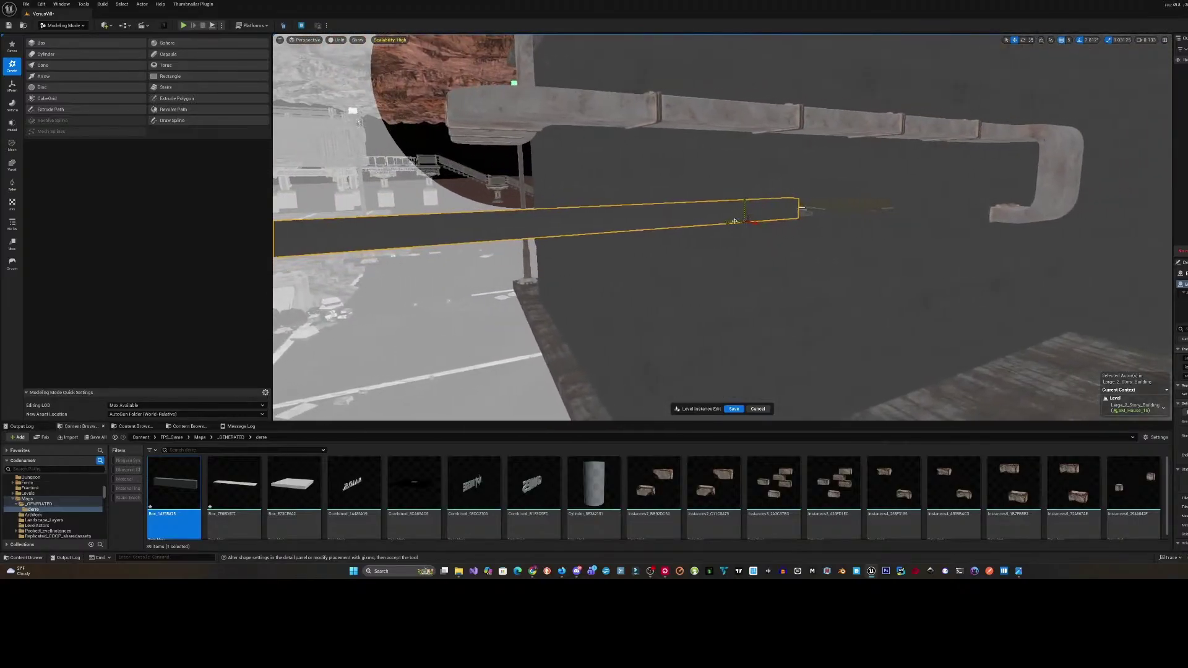
{"action": "left_click_drag", "start_coordinate": [732, 222], "coordinate": [948, 209]}
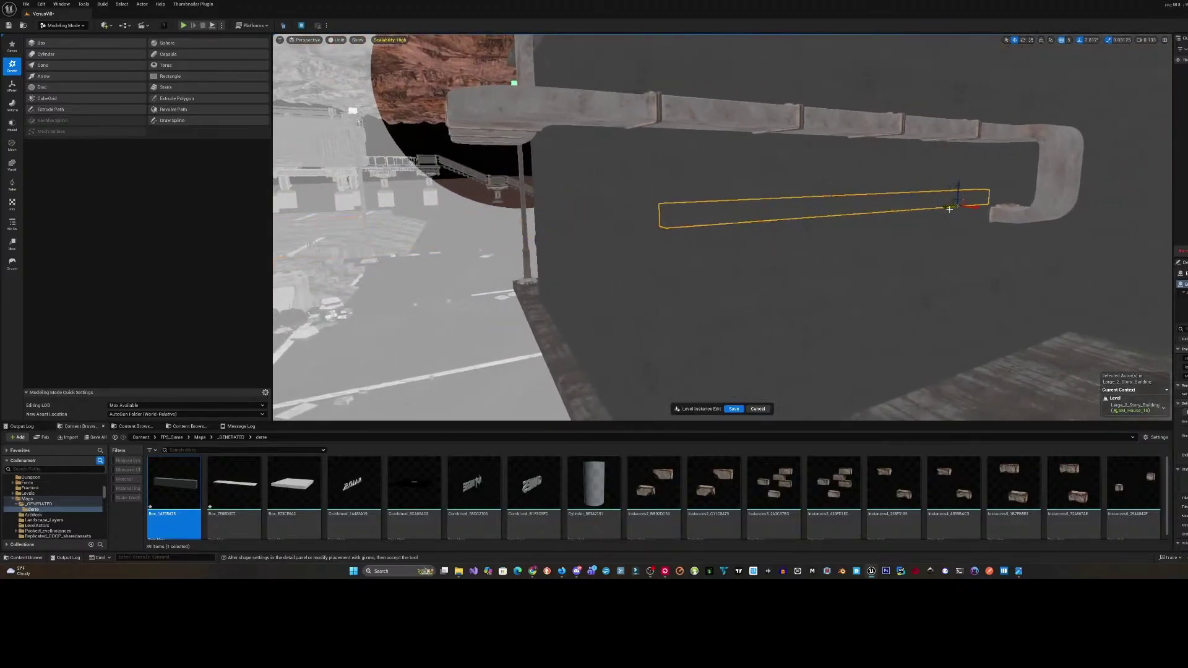
- From inside the room, slide the box along the open wall gap toward the wood-panelled corner
{"action": "key", "text": "w"}
{"action": "mouse_move", "coordinate": [949, 209]}
{"action": "right_mouse_down"}
{"action": "mouse_move", "coordinate": [1164, 215]}
{"action": "mouse_move", "coordinate": [955, 213]}
{"action": "right_mouse_up"}
{"action": "key", "text": "a"}
{"action": "key", "text": "s"}
{"action": "key", "text": "a"}
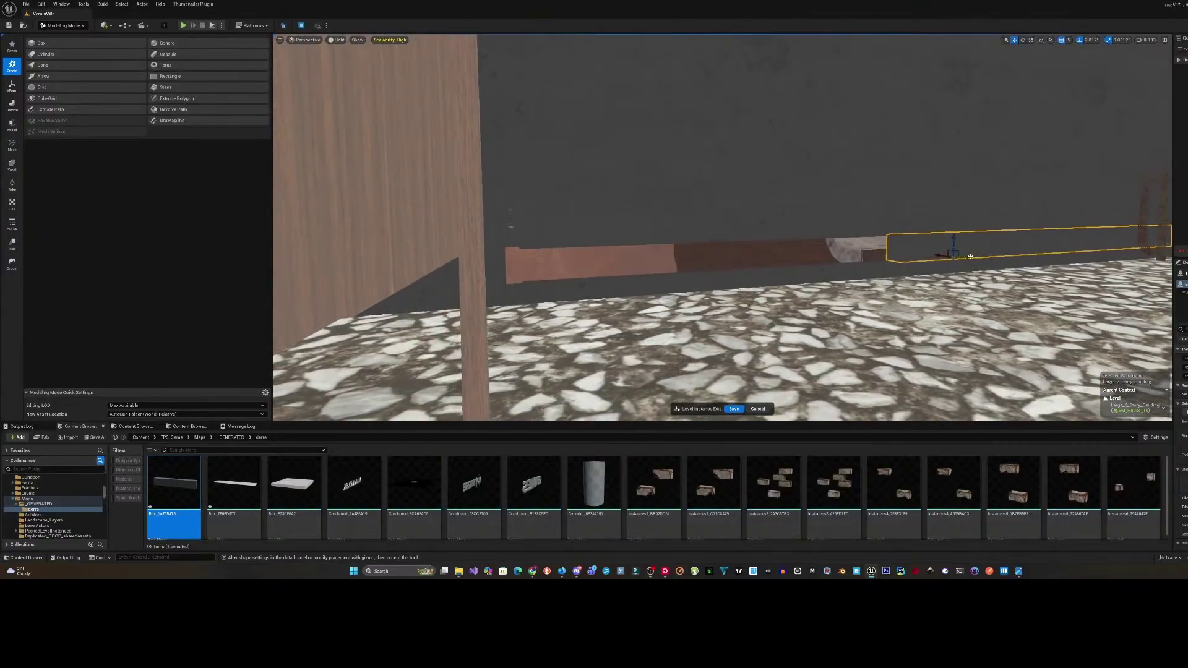
{"action": "left_click_drag", "start_coordinate": [970, 257], "coordinate": [656, 264]}
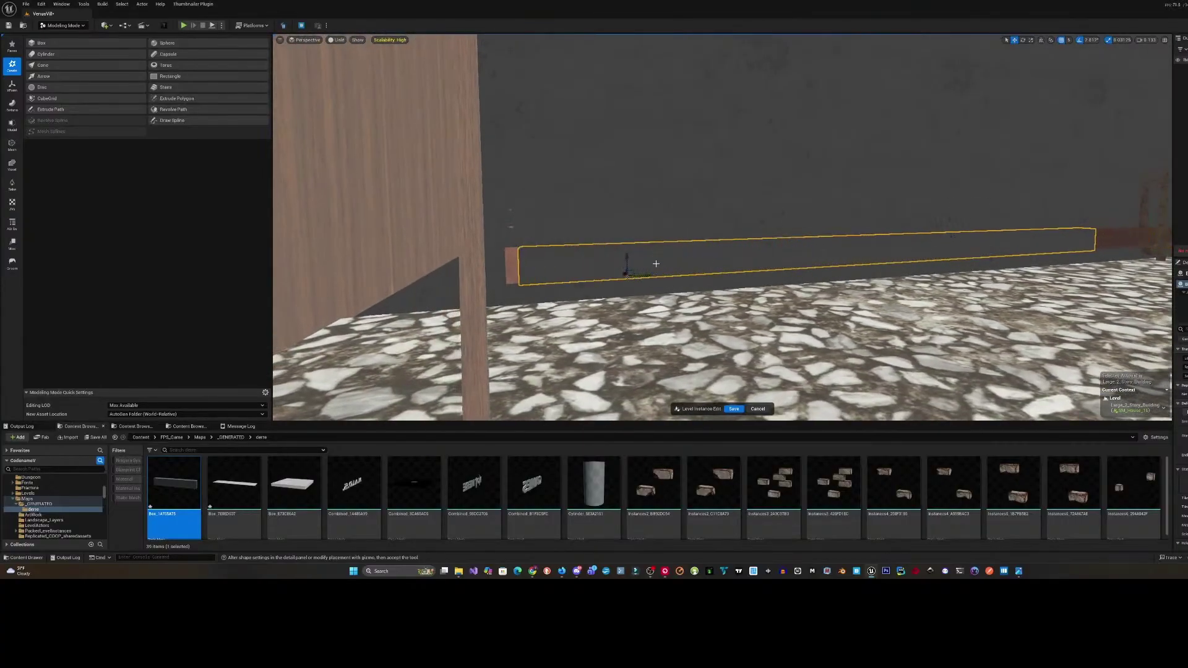
- Try nudging the box slightly closer to the wood-panelled corner, then undo the nudge
{"action": "right_click_drag", "start_coordinate": [656, 264], "coordinate": [646, 262]}
{"action": "key", "text": "a"}
{"action": "left_click", "coordinate": [631, 181]}
{"action": "left_click", "coordinate": [642, 265]}
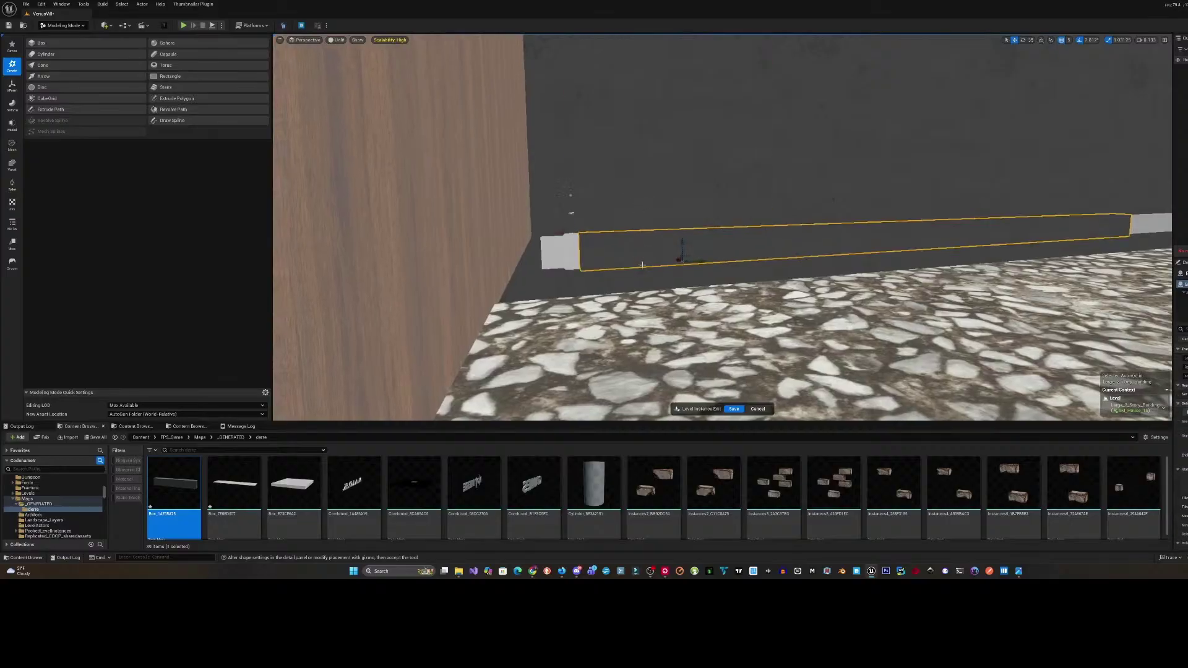
{"action": "left_click_drag", "start_coordinate": [696, 262], "coordinate": [686, 262]}
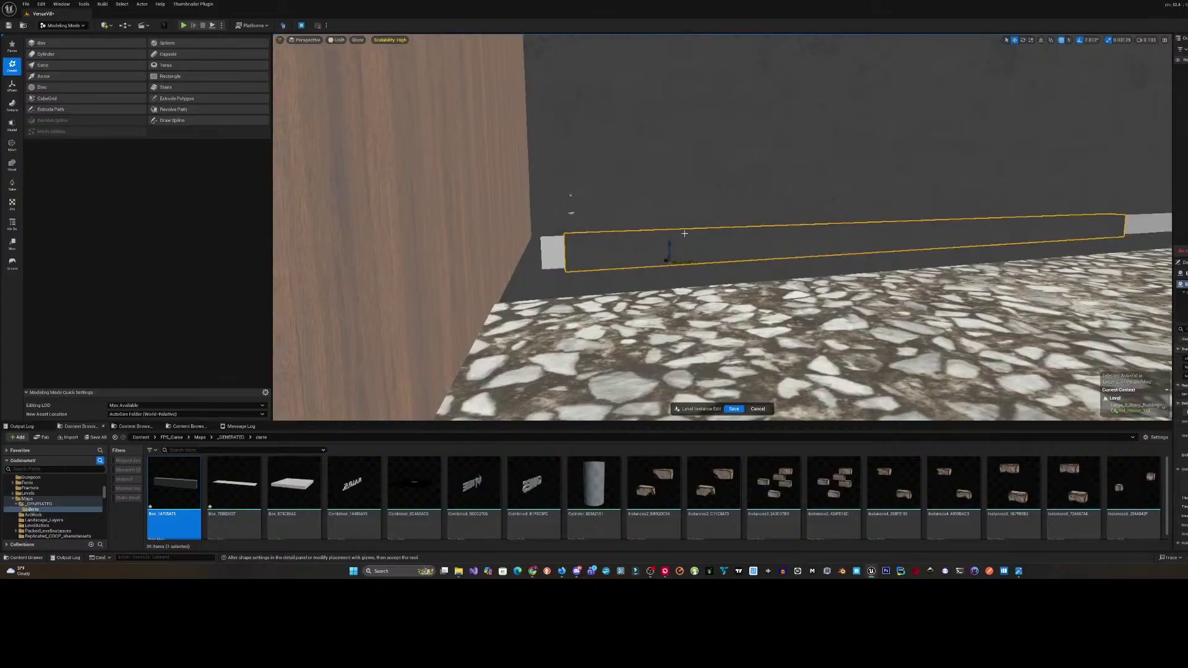
{"action": "right_click_drag", "start_coordinate": [684, 234], "coordinate": [755, 272]}
{"action": "key", "text": "w"}
{"action": "key", "text": "w"}
{"action": "key", "text": "ctrl+z"}
{"action": "key", "text": "d"}
- Examine how the box's end lines up with the lower corner of the wall panel above, selecting them separately and together
{"action": "left_click", "coordinate": [428, 202]}
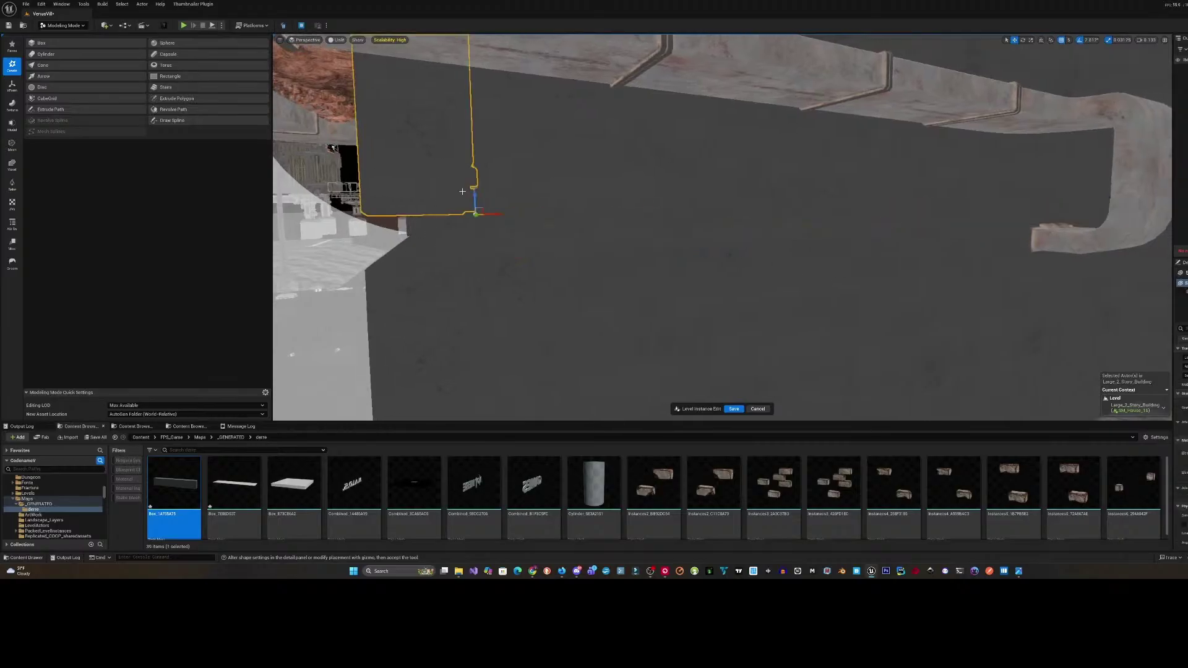
{"action": "left_click", "coordinate": [496, 174]}
{"action": "left_click", "coordinate": [517, 228]}
{"action": "mouse_move", "coordinate": [518, 228]}
{"action": "right_mouse_down"}
{"action": "mouse_move", "coordinate": [557, 226]}
{"action": "mouse_move", "coordinate": [538, 226]}
{"action": "right_mouse_up"}
{"action": "mouse_move", "coordinate": [609, 210]}
{"action": "right_mouse_down"}
{"action": "mouse_move", "coordinate": [594, 223]}
{"action": "mouse_move", "coordinate": [611, 196]}
{"action": "right_mouse_up"}
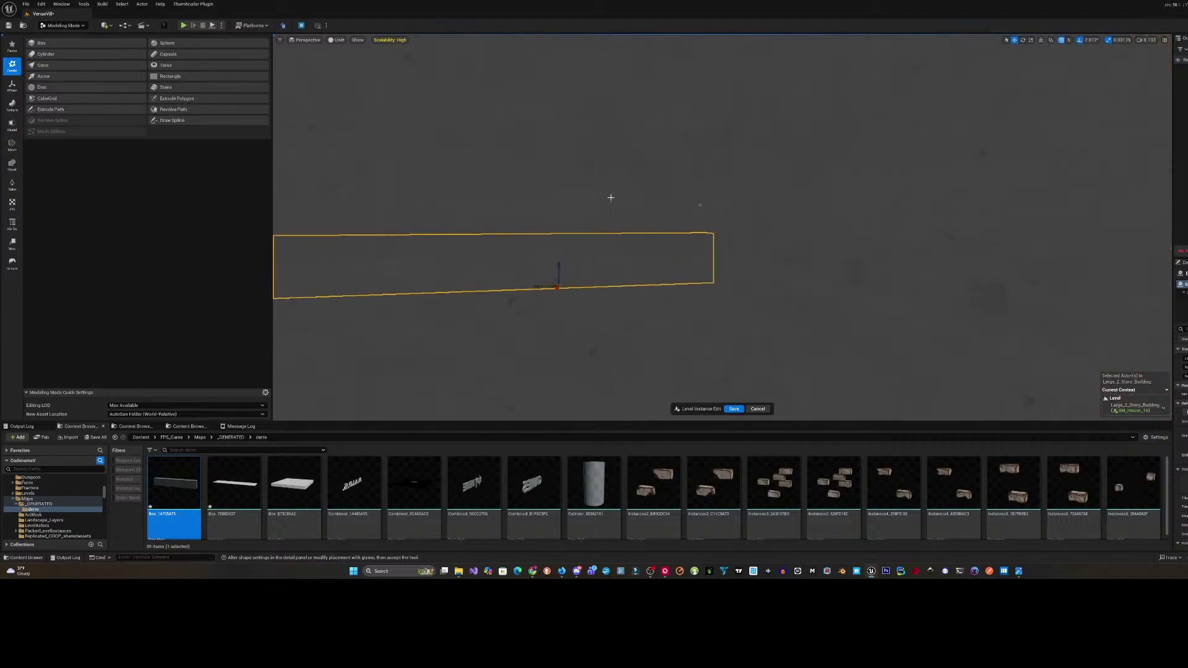
{"action": "left_click", "coordinate": [625, 177]}
{"action": "left_click", "coordinate": [687, 261]}
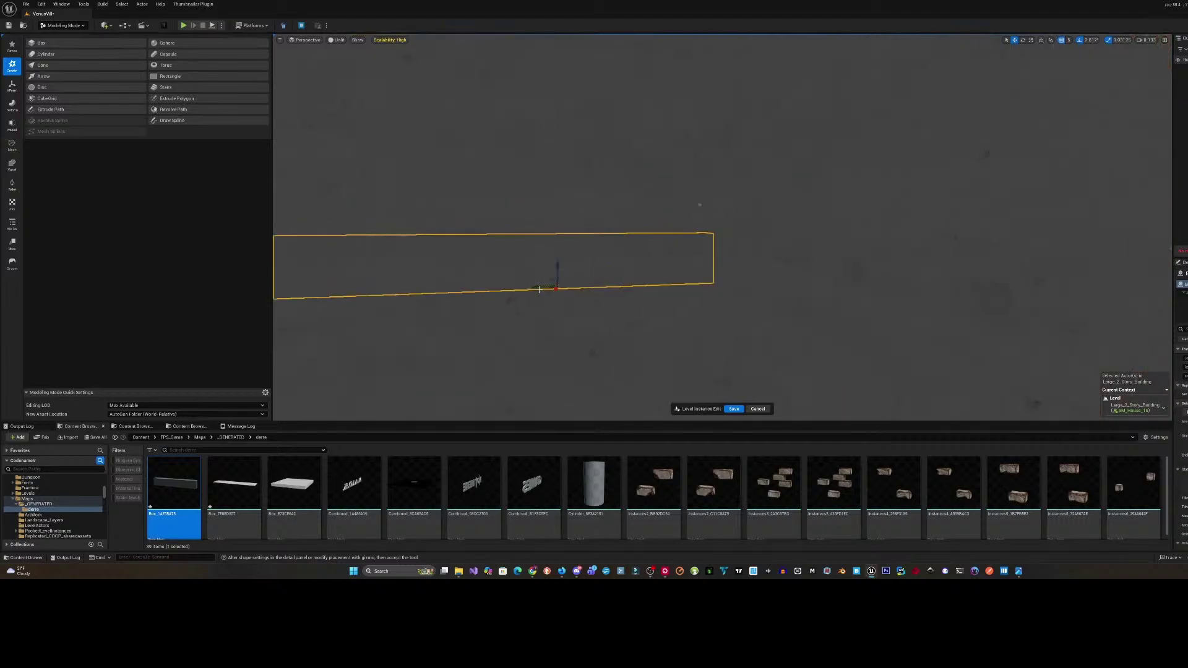
{"action": "left_click", "coordinate": [588, 187]}
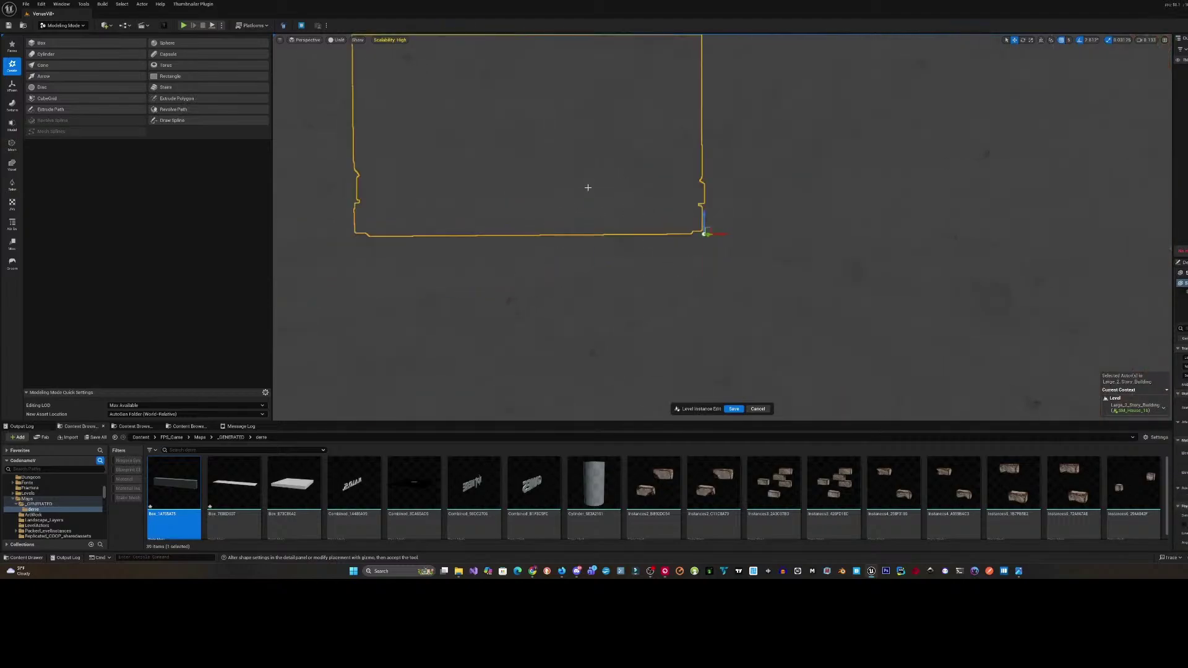
{"action": "left_click", "coordinate": [606, 262], "text": "ctrl"}
{"action": "right_click_drag", "start_coordinate": [606, 262], "coordinate": [547, 259]}
{"action": "right_click_drag", "start_coordinate": [640, 254], "coordinate": [640, 250]}
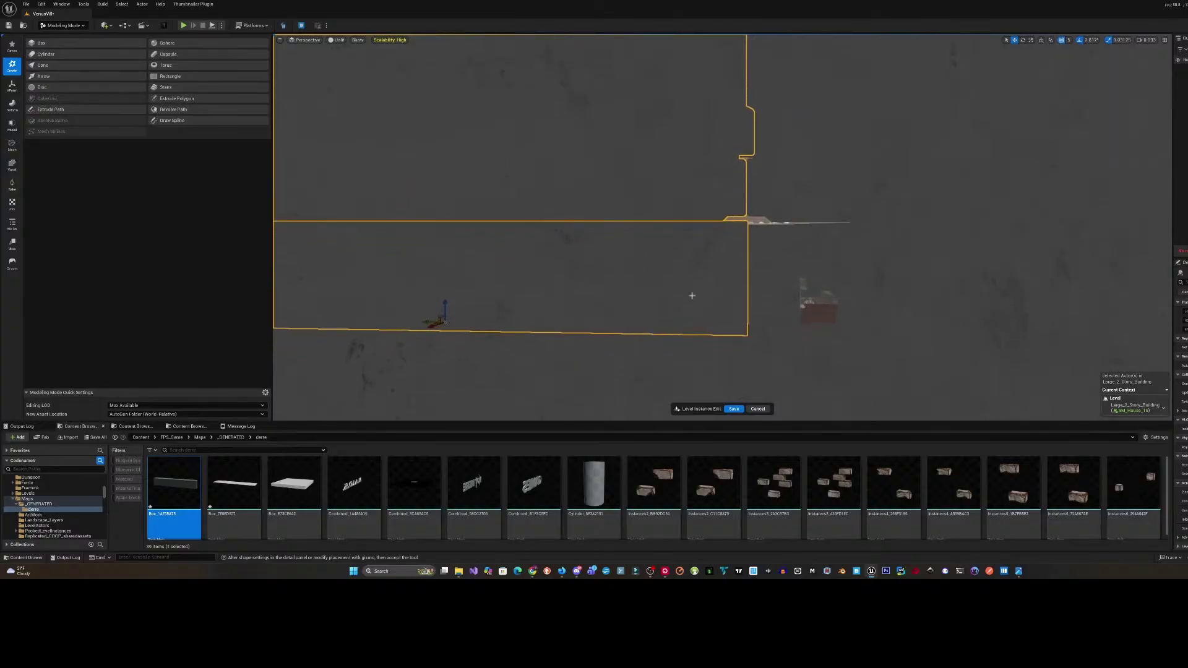
{"action": "left_click", "coordinate": [699, 273]}
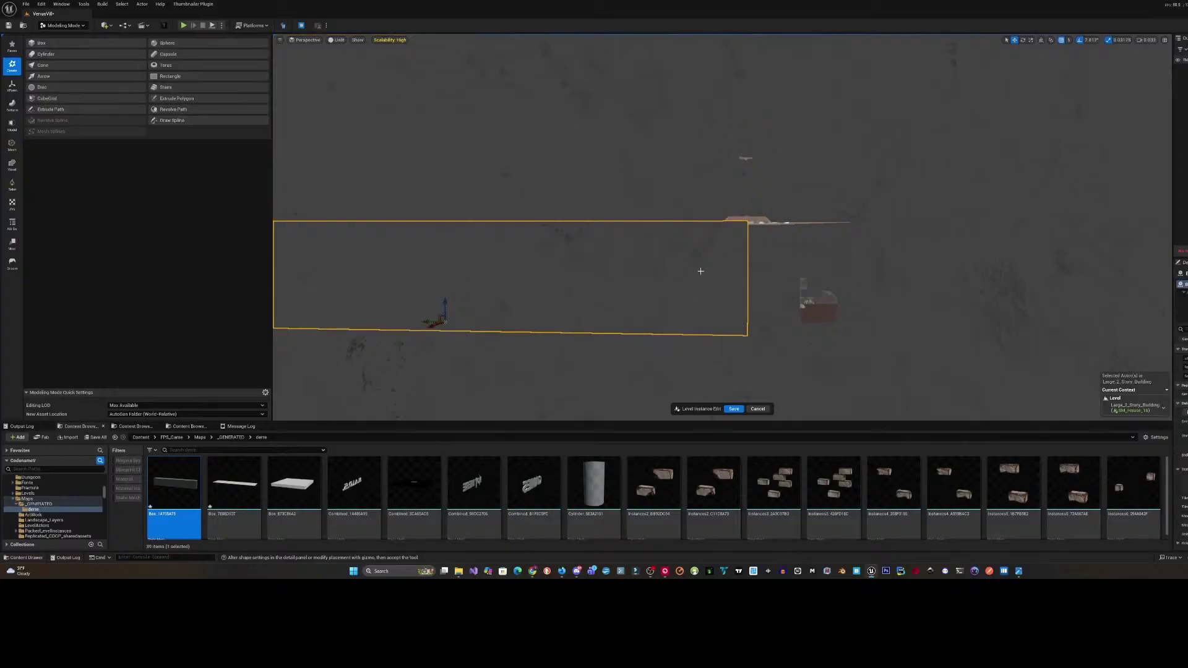
- Choose a position grid snap size and undo the extra selection made on the wall above the box
{"action": "left_click", "coordinate": [1072, 41]}
{"action": "left_click", "coordinate": [1078, 60]}
{"action": "right_click_drag", "start_coordinate": [568, 293], "coordinate": [529, 293]}
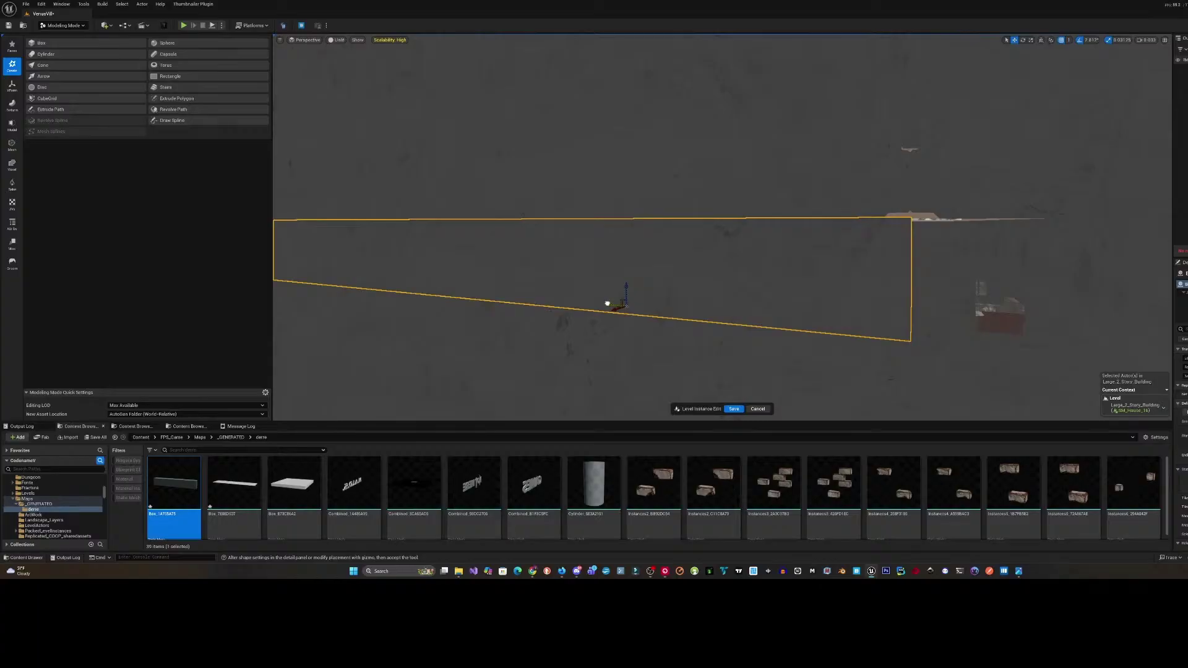
{"action": "left_click", "coordinate": [891, 192], "text": "ctrl"}
{"action": "right_click_drag", "start_coordinate": [871, 230], "coordinate": [871, 230]}
{"action": "key", "text": "ctrl+z"}
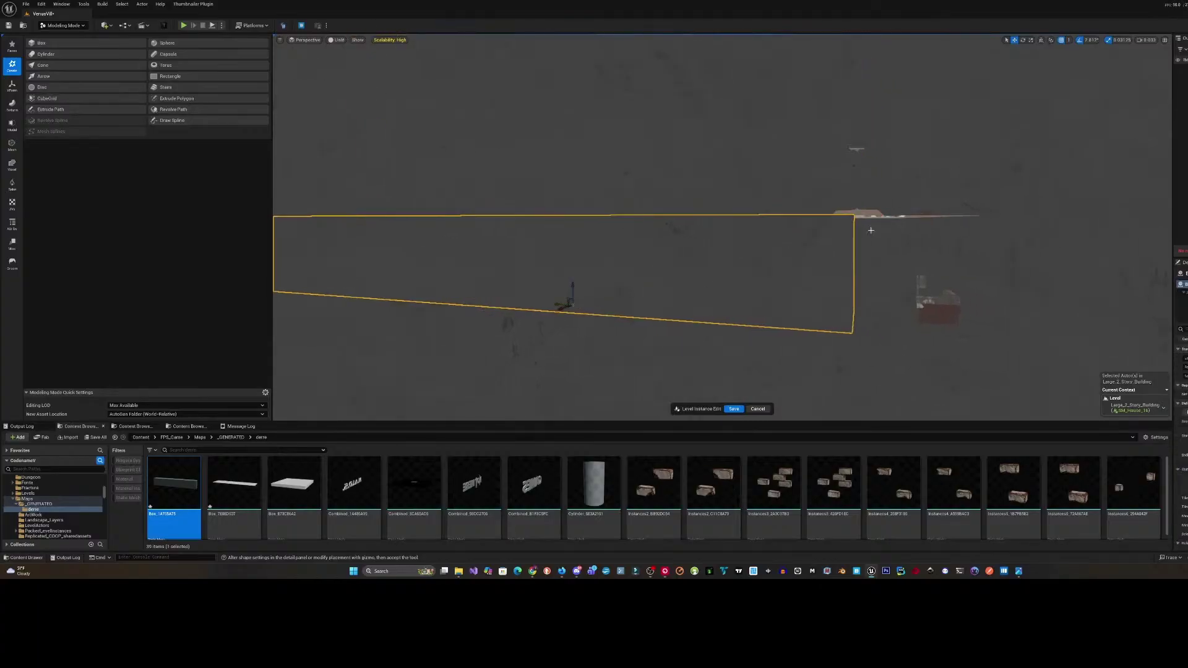
- Rotate the box horizontally by about 84 degrees so it runs along the open wall gap, and slide it away from the corner
{"action": "key", "text": "w"}
{"action": "right_click_drag", "start_coordinate": [660, 235], "coordinate": [660, 234]}
{"action": "scroll", "coordinate": [660, 234], "scroll_direction": "up", "scroll_amount": 1}
{"action": "right_click_drag", "start_coordinate": [552, 183], "coordinate": [551, 183]}
{"action": "right_click_drag", "start_coordinate": [613, 252], "coordinate": [613, 252]}
{"action": "key", "text": "w"}
{"action": "right_click_drag", "start_coordinate": [650, 205], "coordinate": [674, 229]}
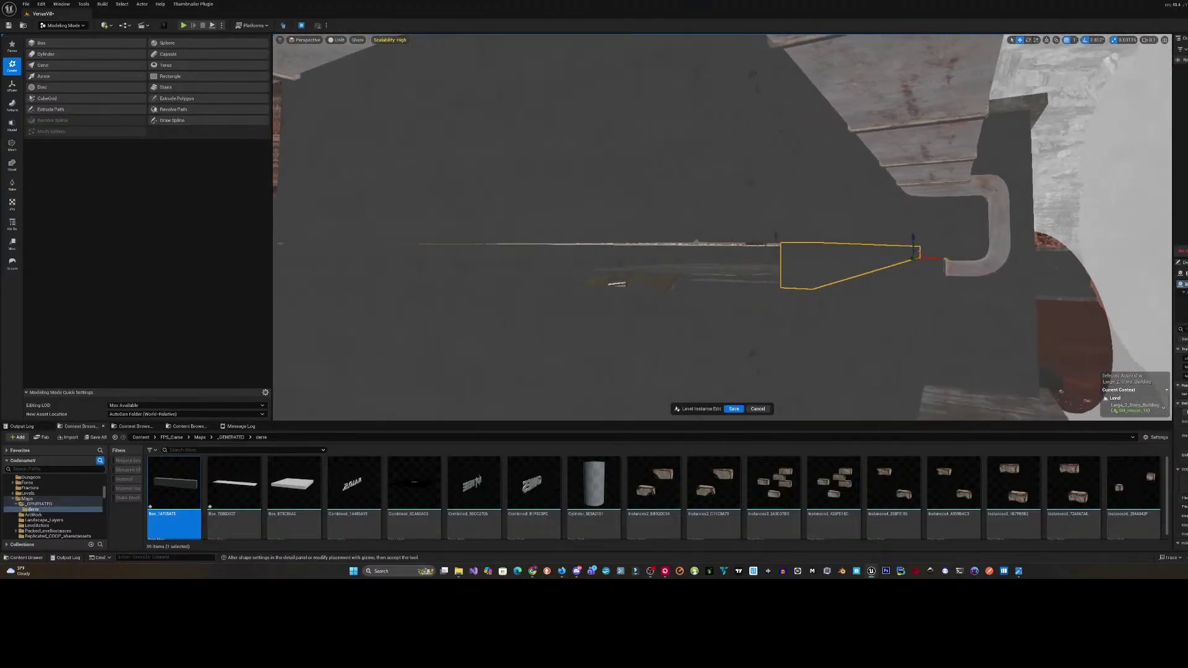
{"action": "right_click_drag", "start_coordinate": [1009, 257], "coordinate": [1008, 257]}
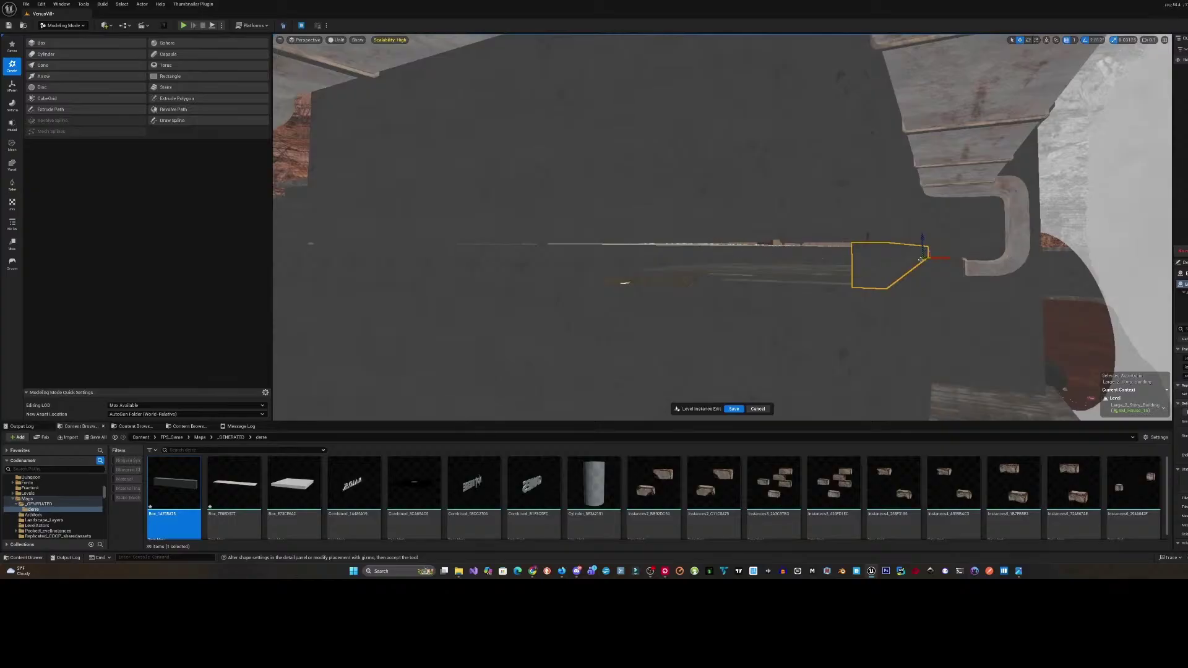
{"action": "left_click_drag", "start_coordinate": [922, 260], "coordinate": [848, 282]}
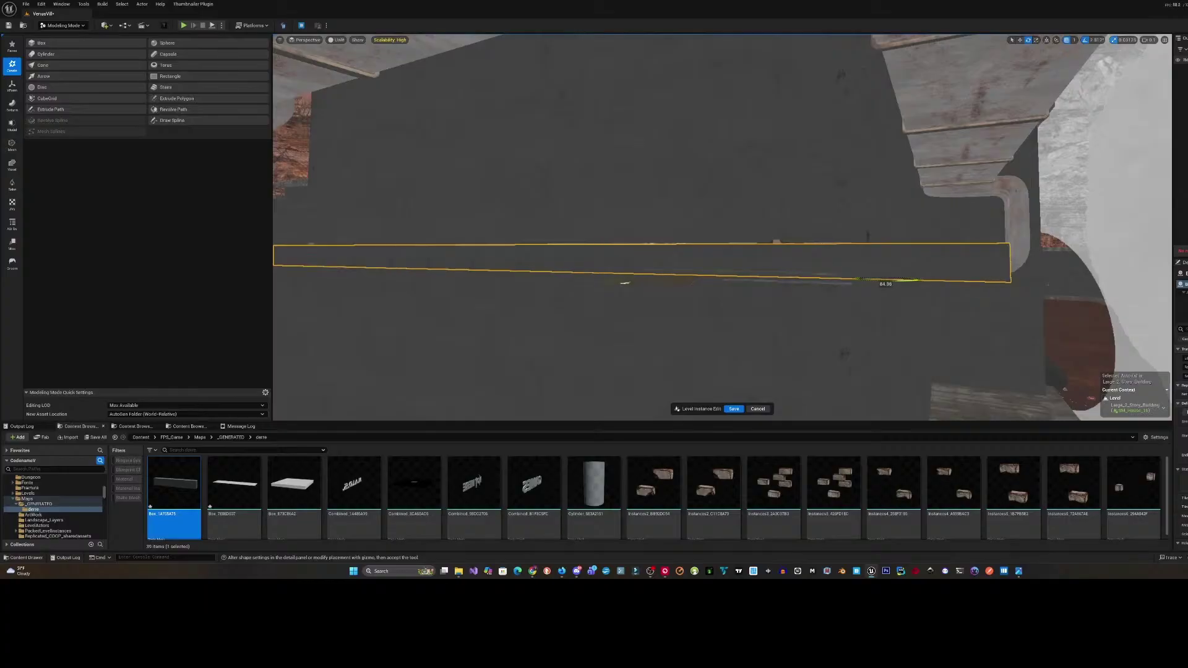
{"action": "right_click_drag", "start_coordinate": [886, 268], "coordinate": [915, 283]}
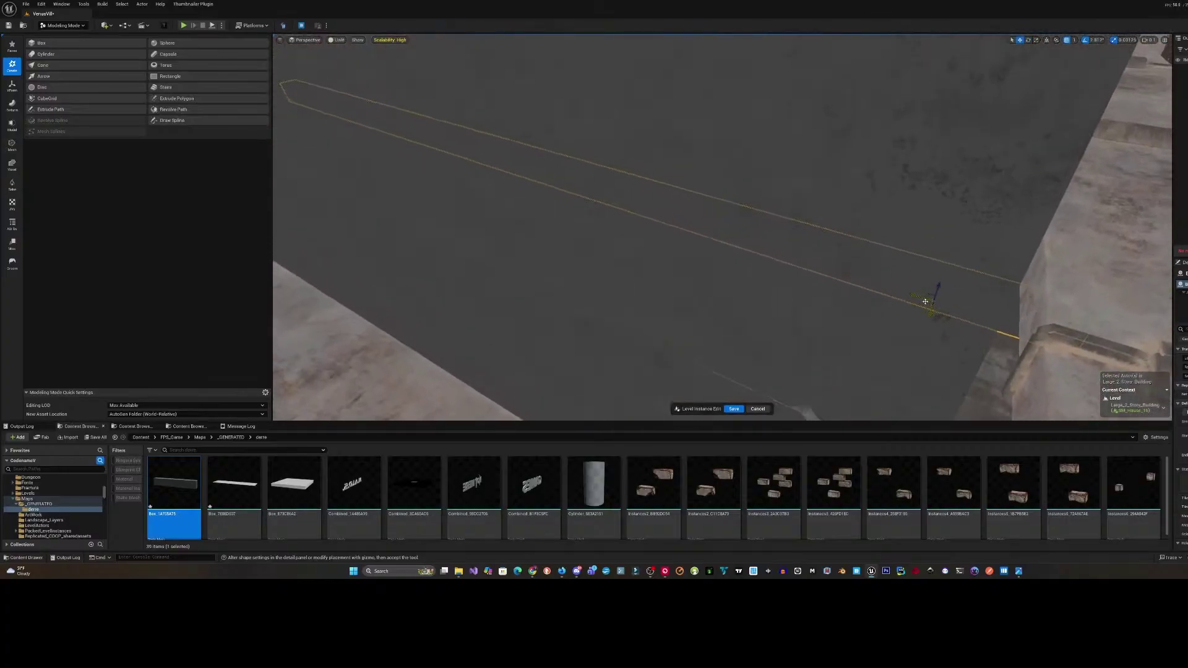
{"action": "left_click_drag", "start_coordinate": [925, 301], "coordinate": [718, 308]}
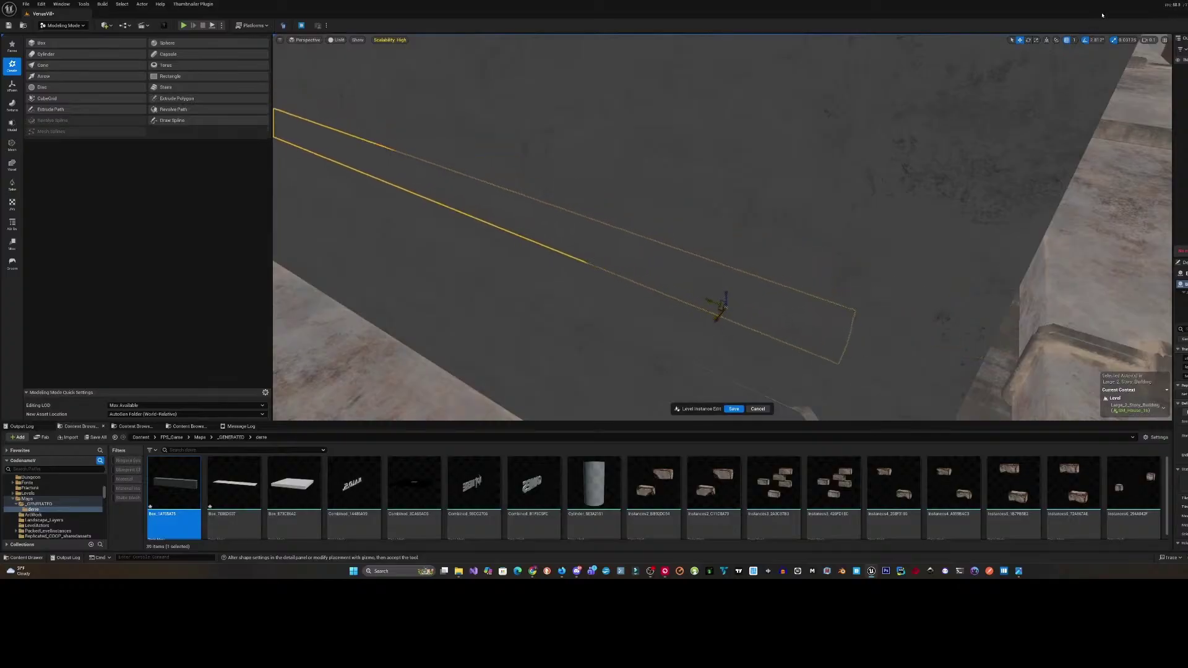
- Switch to the four-view layout, frame the box, and shift it sideways in the Right wireframe view toward the wall line
{"action": "left_click", "coordinate": [1164, 40]}
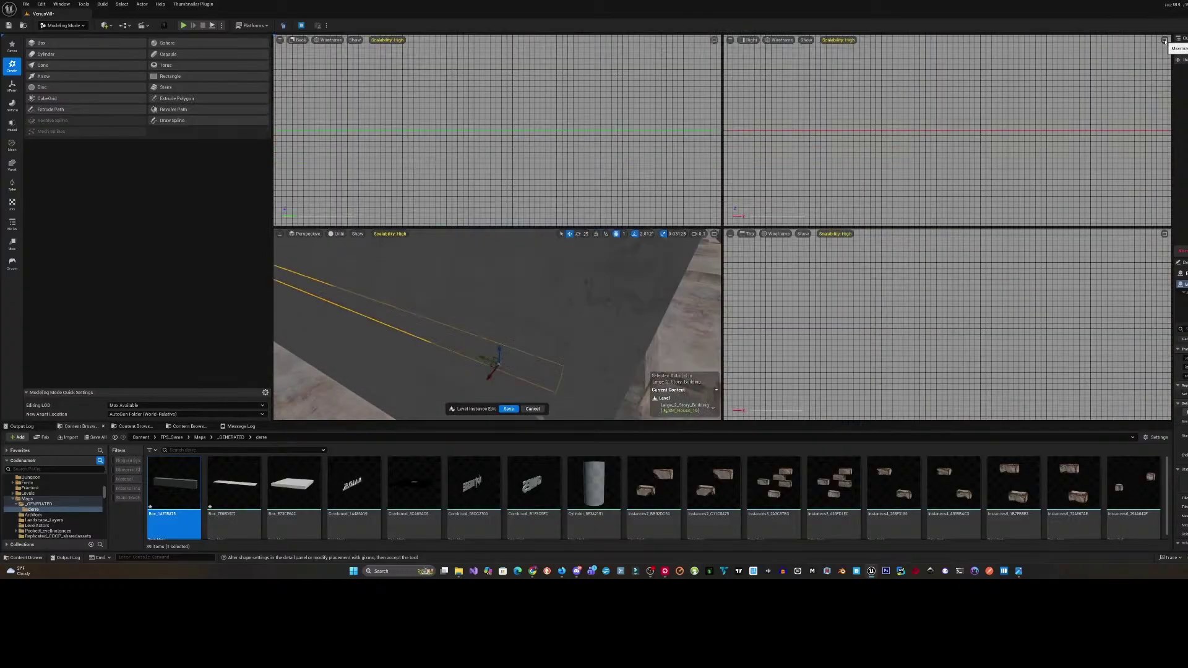
{"action": "scroll", "coordinate": [859, 86], "scroll_direction": "down", "scroll_amount": 10}
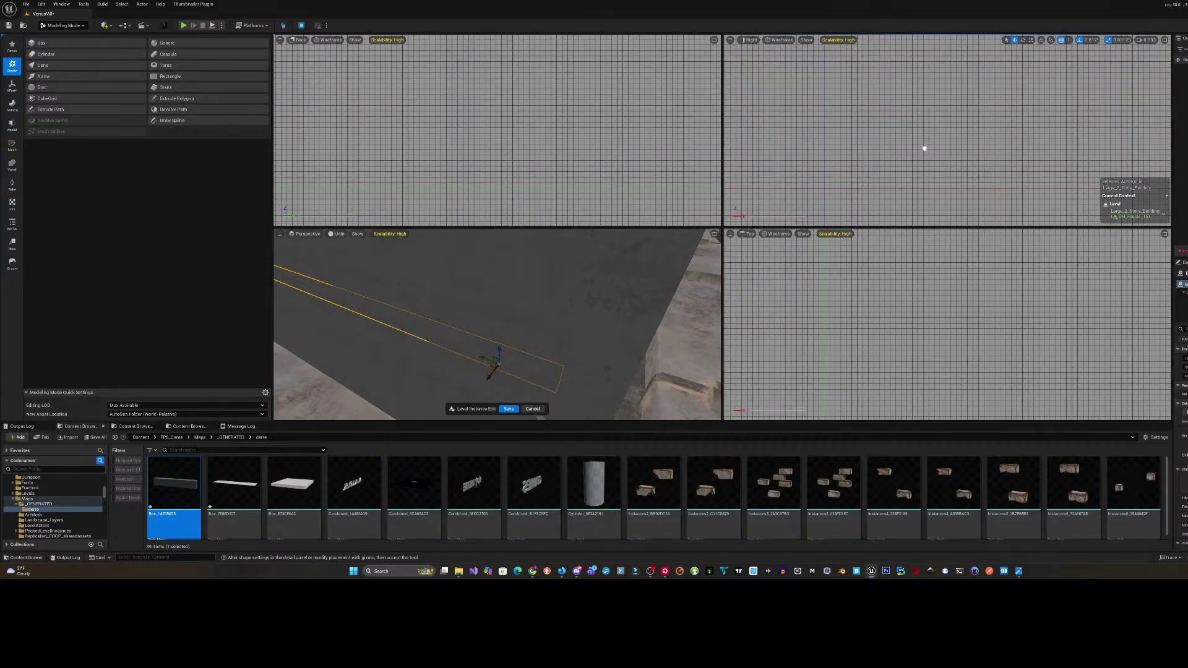
{"action": "scroll", "coordinate": [928, 135], "scroll_direction": "up", "scroll_amount": 5}
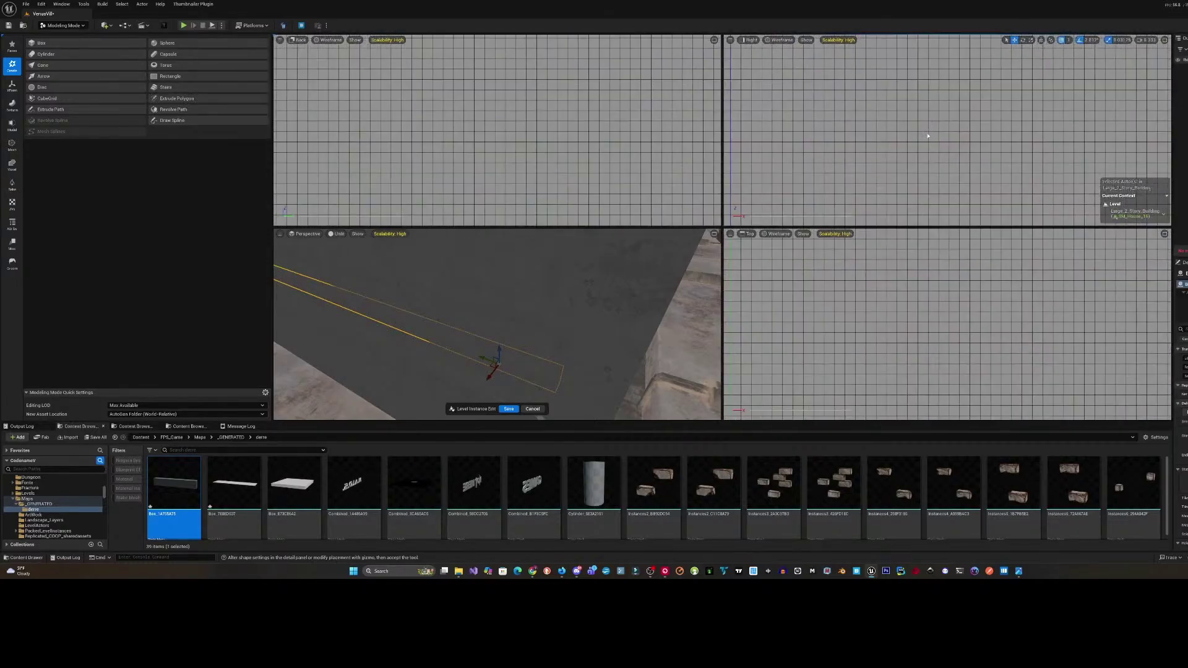
{"action": "key", "text": "f"}
{"action": "scroll", "coordinate": [1025, 336], "scroll_direction": "up", "scroll_amount": 6}
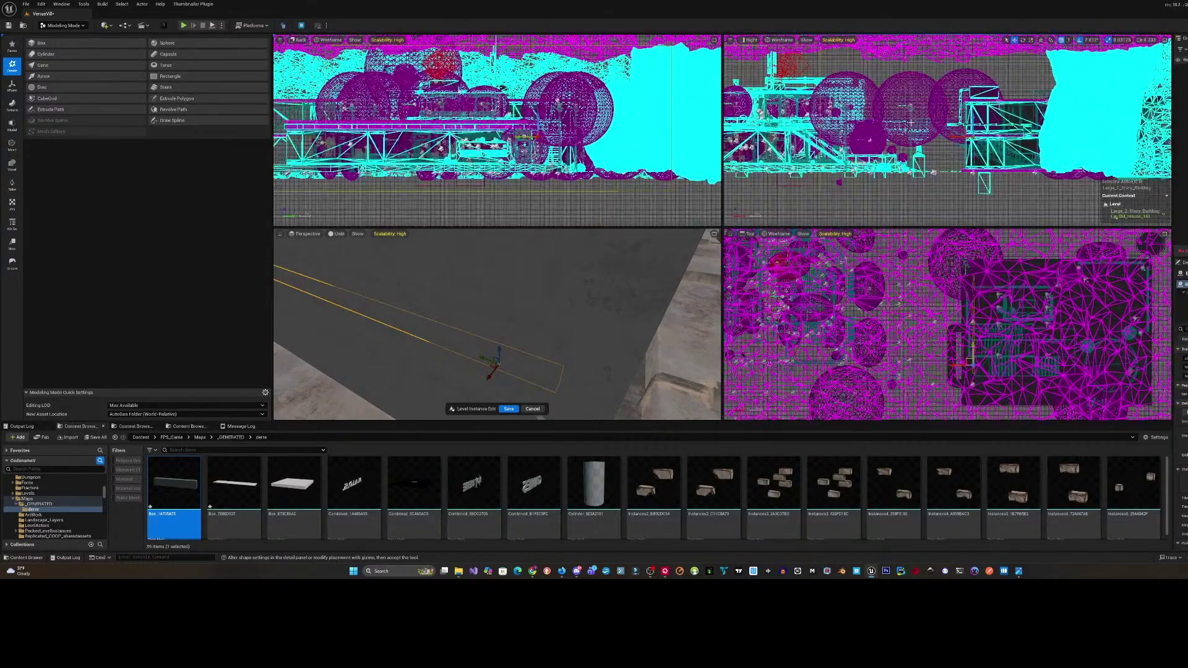
{"action": "right_click_drag", "start_coordinate": [996, 137], "coordinate": [934, 172]}
{"action": "left_click_drag", "start_coordinate": [784, 164], "coordinate": [749, 165]}
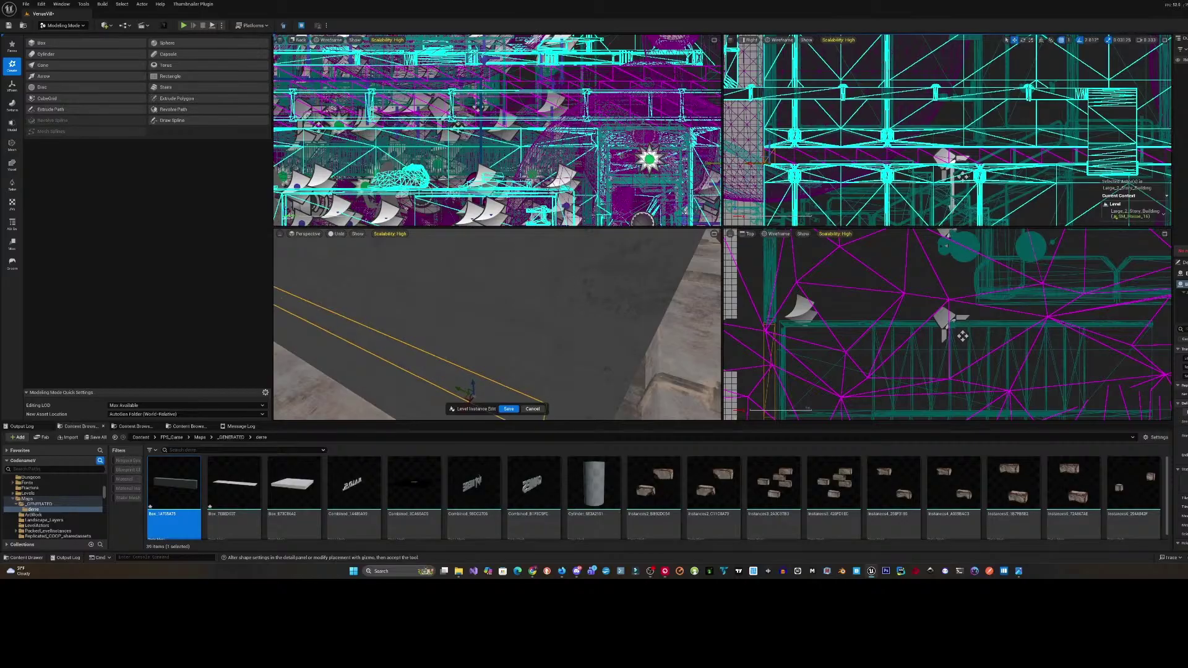
- Examine how the box lines up with the surrounding wall in the wireframe views and along the gap in the perspective view
{"action": "scroll", "coordinate": [962, 336], "scroll_direction": "down", "scroll_amount": 10}
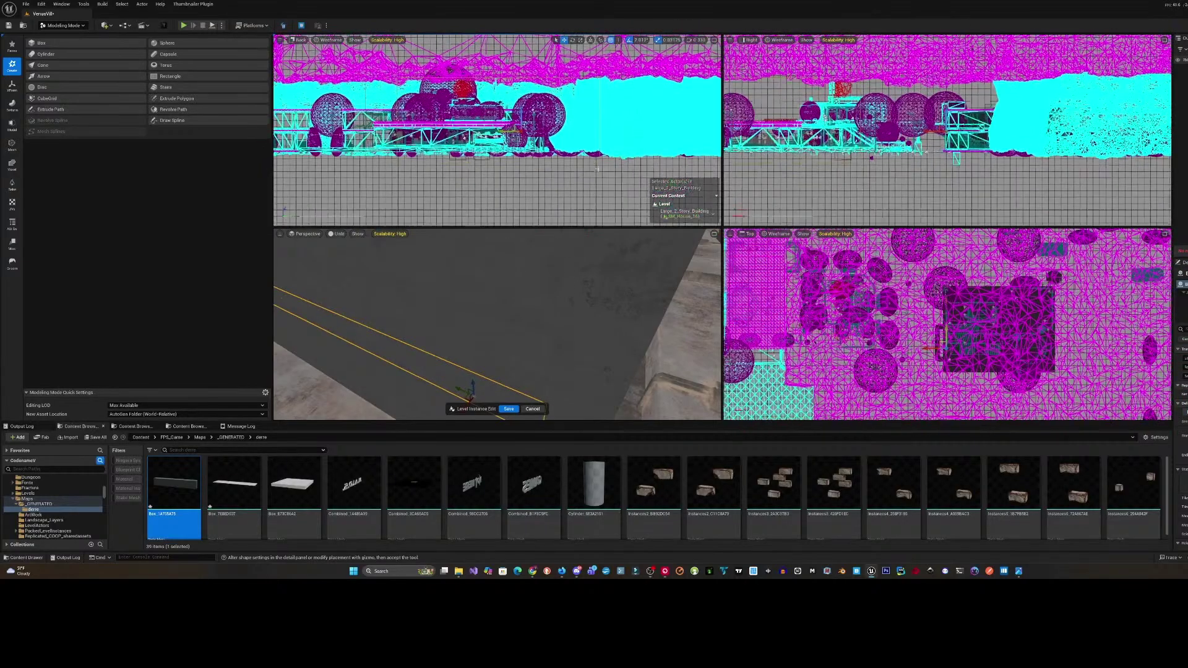
{"action": "scroll", "coordinate": [962, 336], "scroll_direction": "up", "scroll_amount": 10}
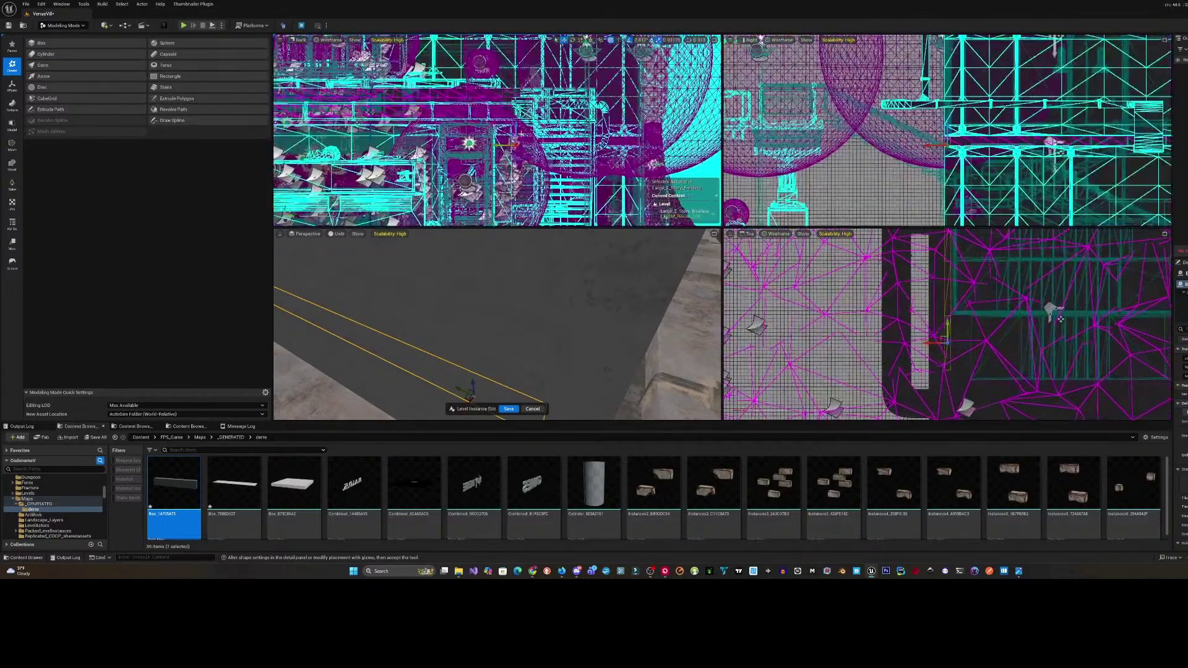
{"action": "scroll", "coordinate": [514, 148], "scroll_direction": "up", "scroll_amount": 5}
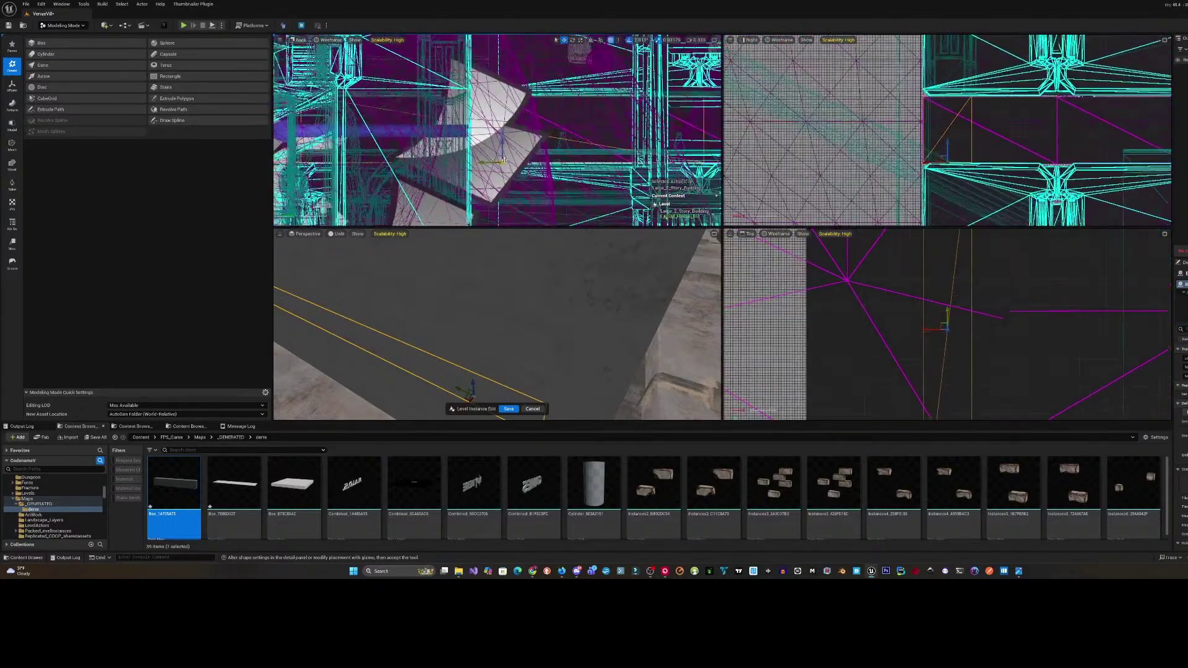
{"action": "right_click_drag", "start_coordinate": [921, 333], "coordinate": [968, 336]}
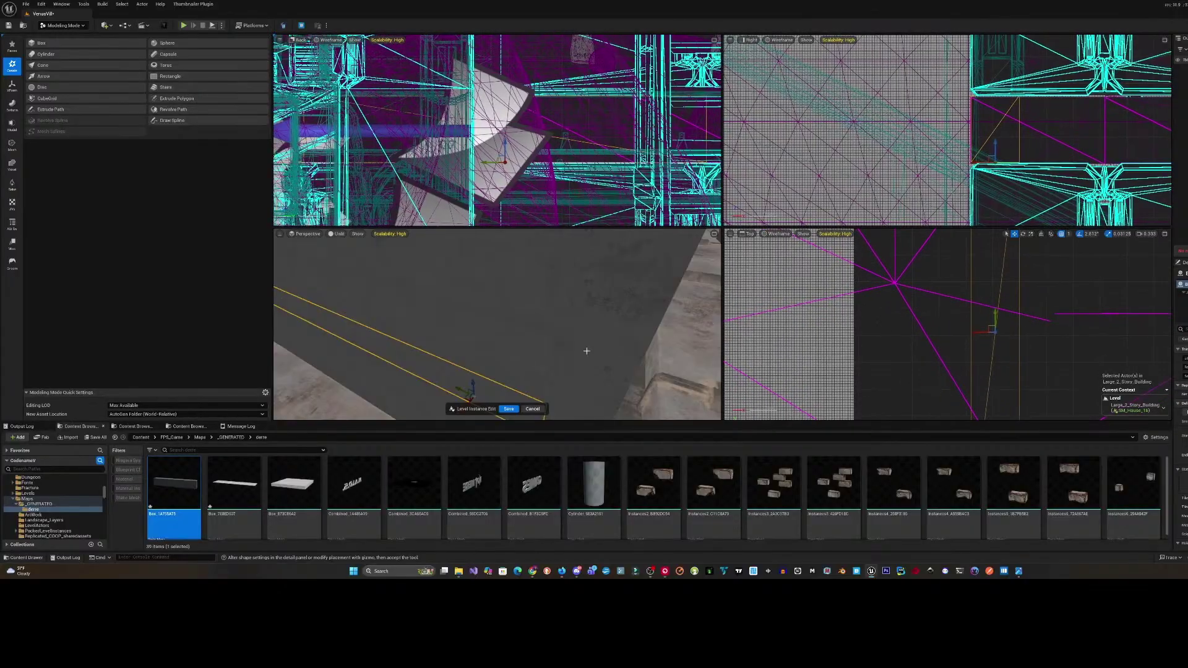
{"action": "right_click_drag", "start_coordinate": [586, 350], "coordinate": [718, 341]}
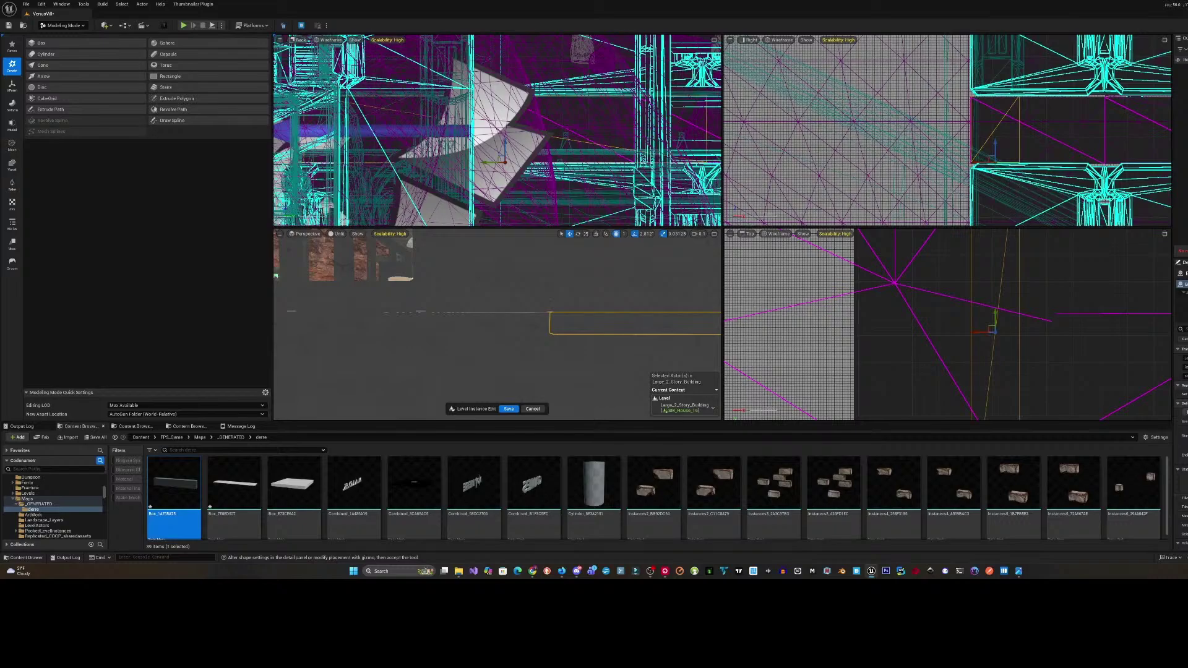
- Select the box filling the gap between the floors and nudge it into line with the adjoining wall
{"action": "right_click_drag", "start_coordinate": [649, 374], "coordinate": [684, 377]}
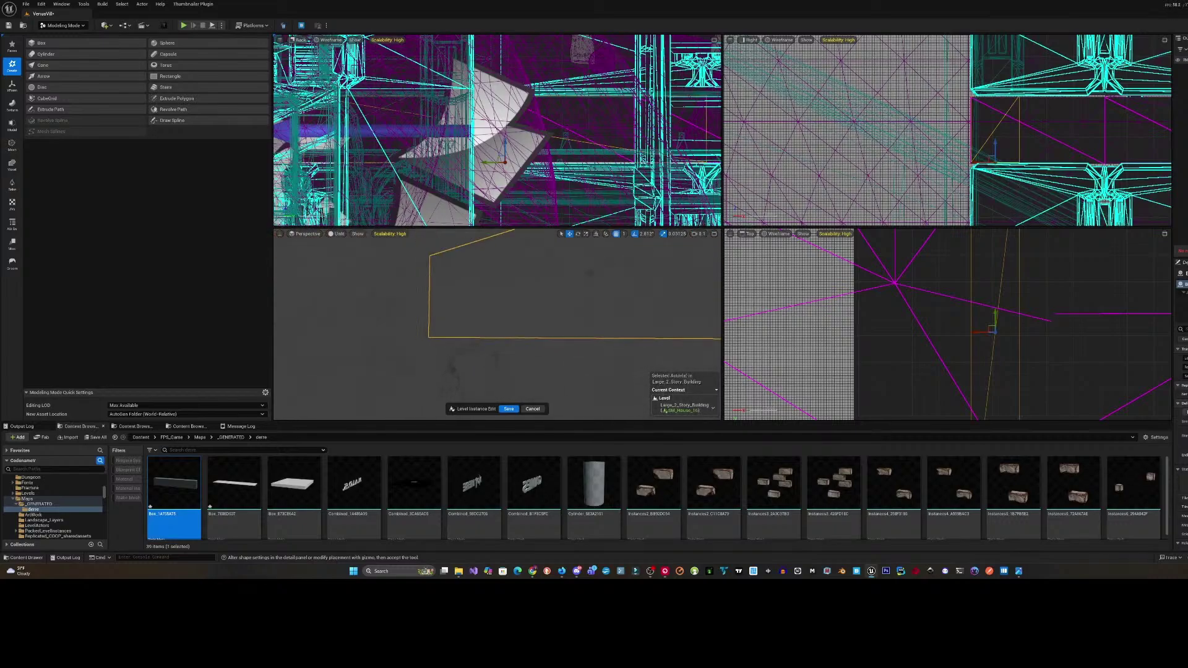
{"action": "right_click_drag", "start_coordinate": [584, 347], "coordinate": [607, 347]}
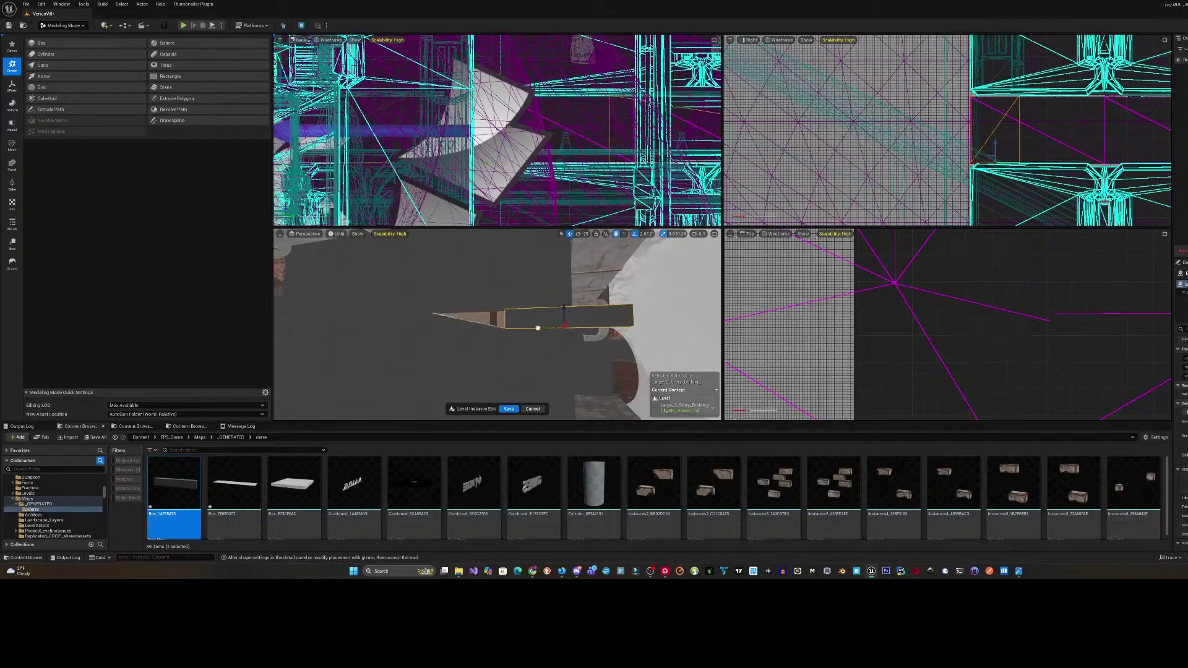
{"action": "right_click_drag", "start_coordinate": [537, 323], "coordinate": [567, 319]}
{"action": "key", "text": "w"}
{"action": "right_click_drag", "start_coordinate": [562, 276], "coordinate": [547, 290]}
{"action": "left_click", "coordinate": [490, 330]}
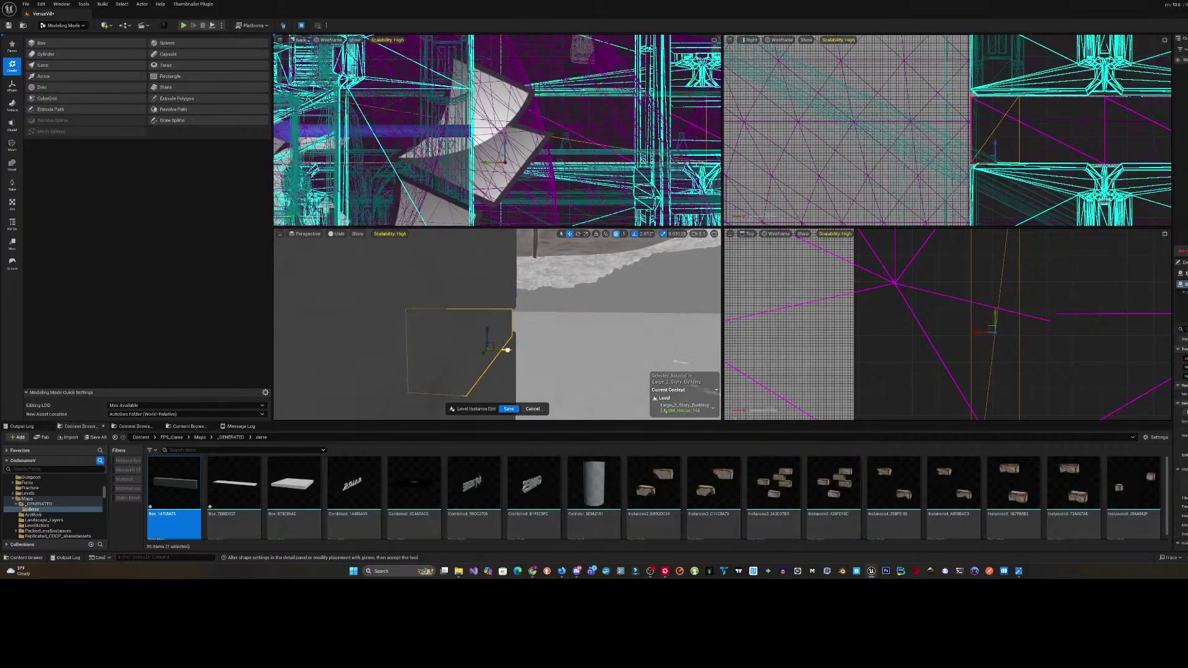
{"action": "right_click_drag", "start_coordinate": [506, 350], "coordinate": [482, 313]}
{"action": "left_click", "coordinate": [482, 313], "text": "ctrl"}
{"action": "left_click", "coordinate": [482, 310]}
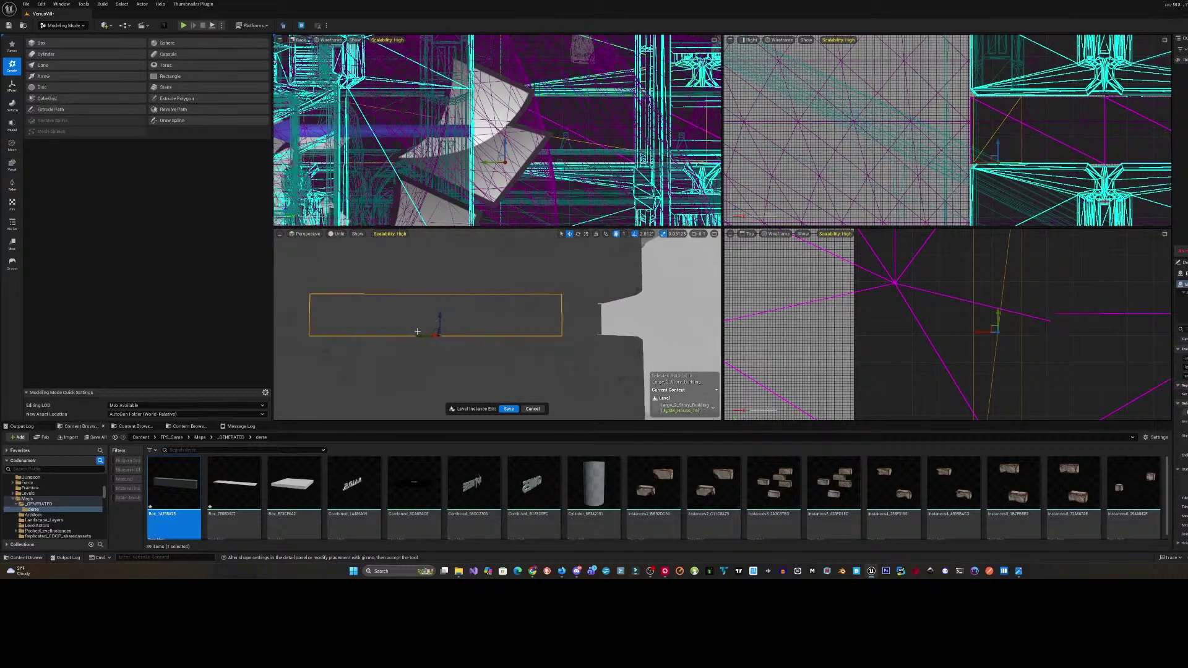
- Compare the filler box with the wall piece above it and save the level instance edit
{"action": "left_click", "coordinate": [448, 277], "text": "ctrl"}
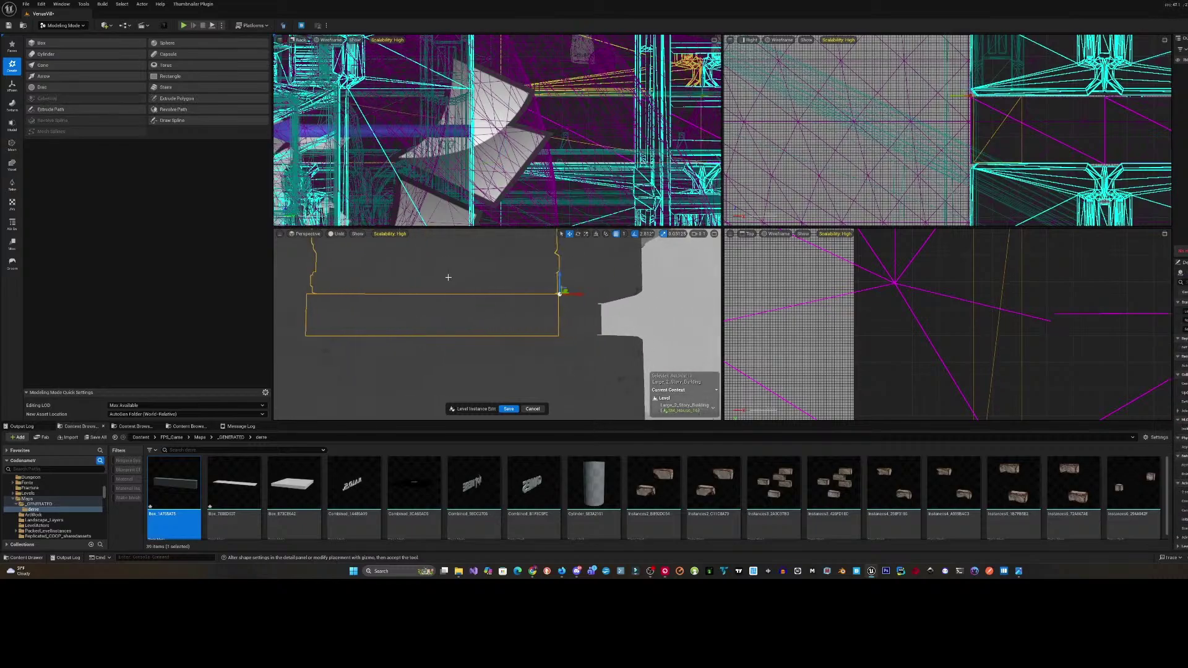
{"action": "right_click_drag", "start_coordinate": [448, 277], "coordinate": [444, 287]}
{"action": "left_click", "coordinate": [348, 334]}
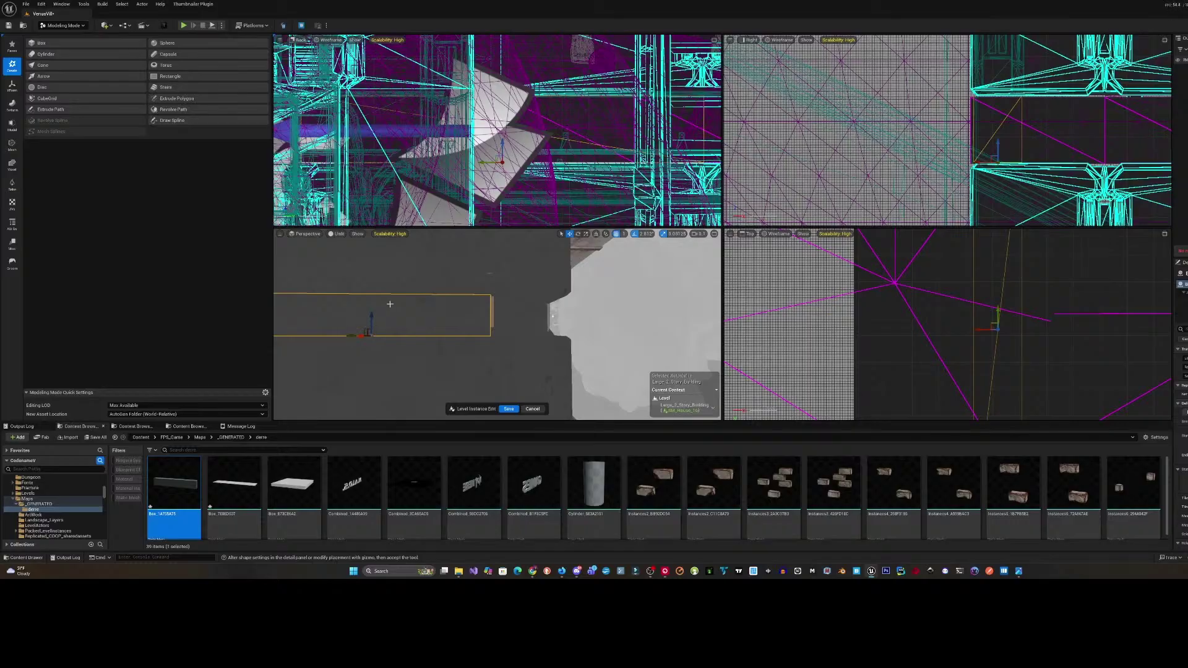
{"action": "left_click", "coordinate": [507, 408]}
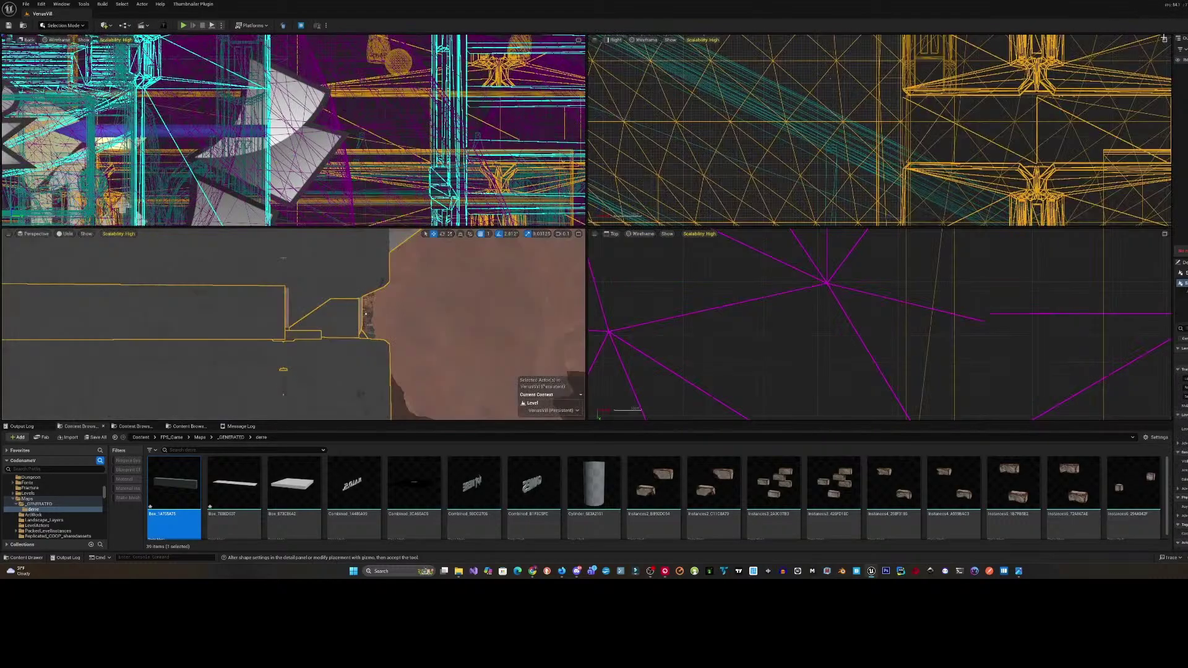
{"action": "left_click", "coordinate": [1164, 39]}
{"action": "left_click", "coordinate": [1164, 39]}
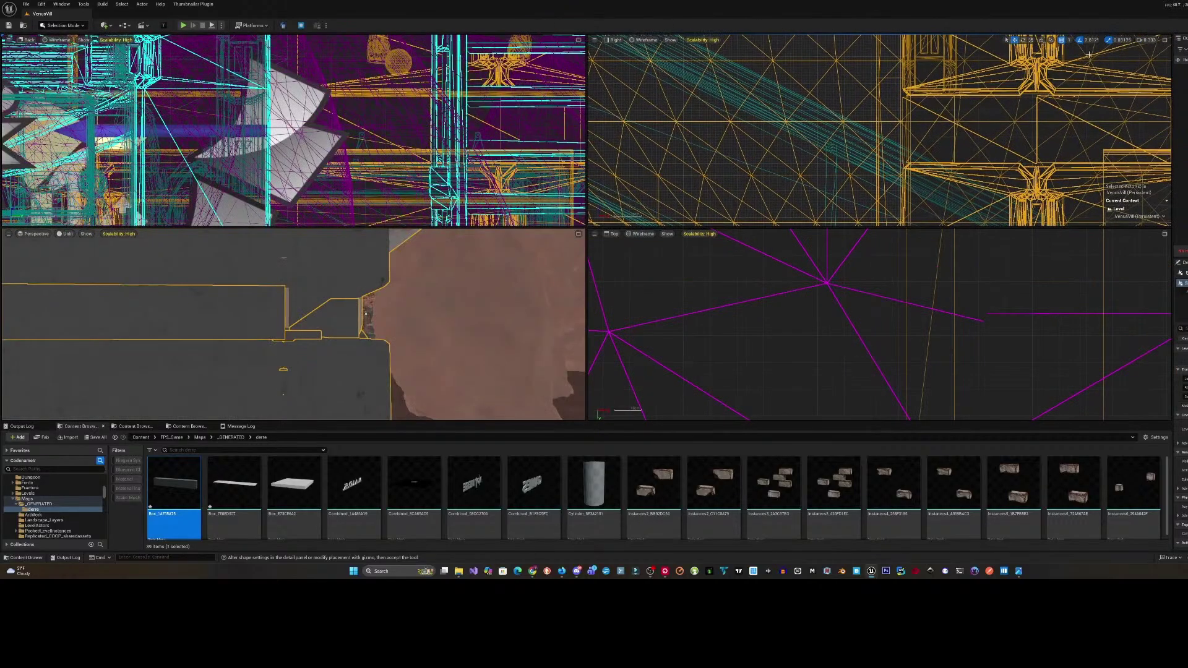
{"action": "left_click", "coordinate": [1165, 40]}
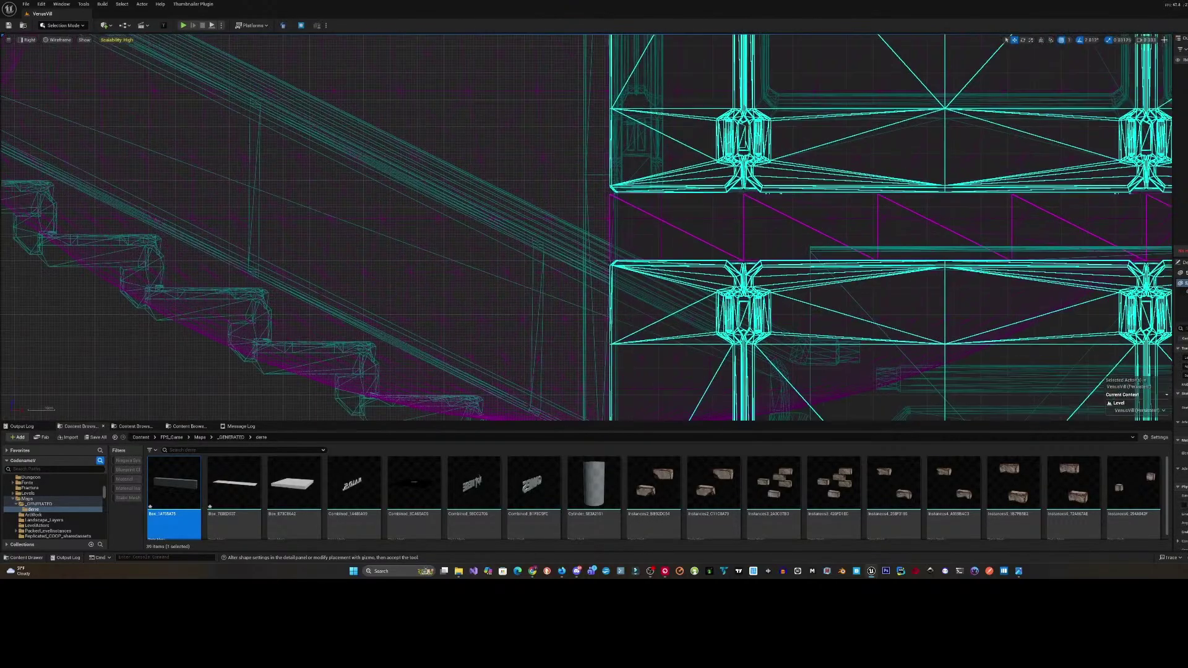
{"action": "left_click", "coordinate": [1164, 40]}
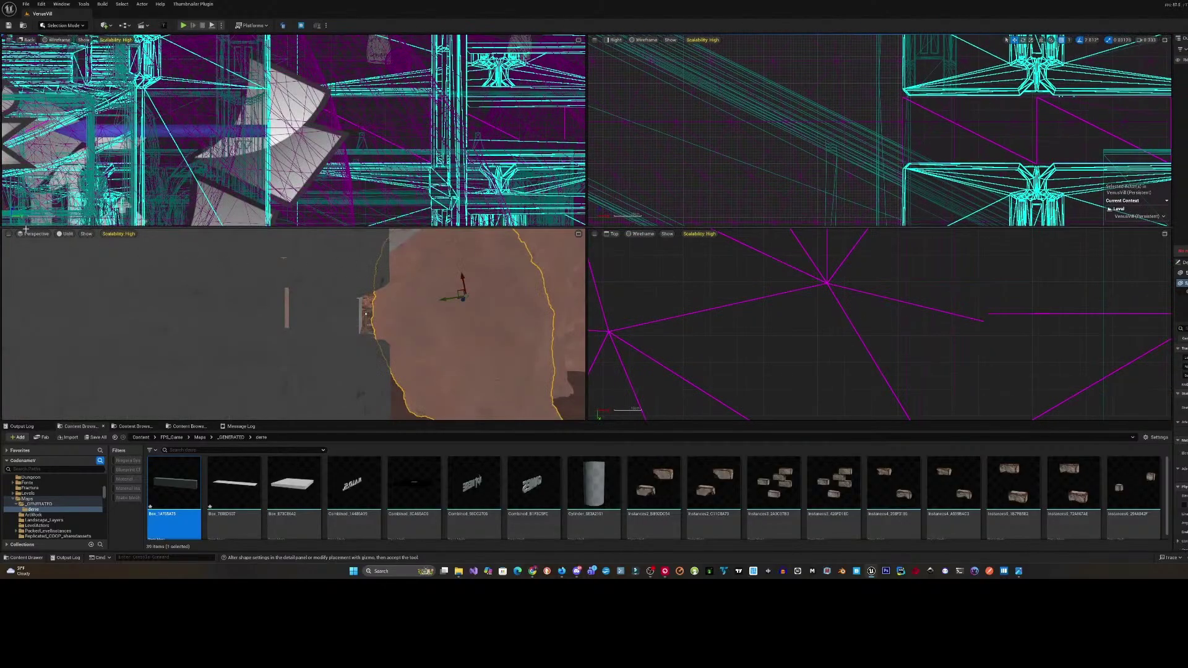
- Maximize the perspective viewport and switch it to Lit view mode
{"action": "left_click", "coordinate": [531, 244]}
{"action": "left_click", "coordinate": [580, 234]}
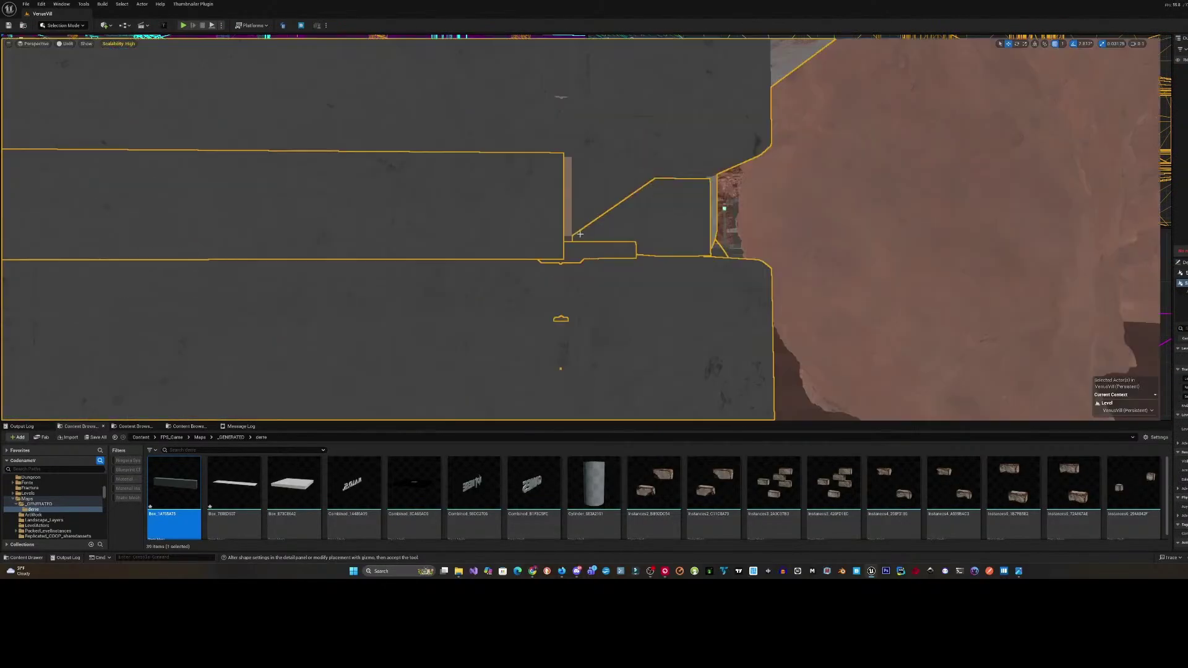
{"action": "key", "text": "f"}
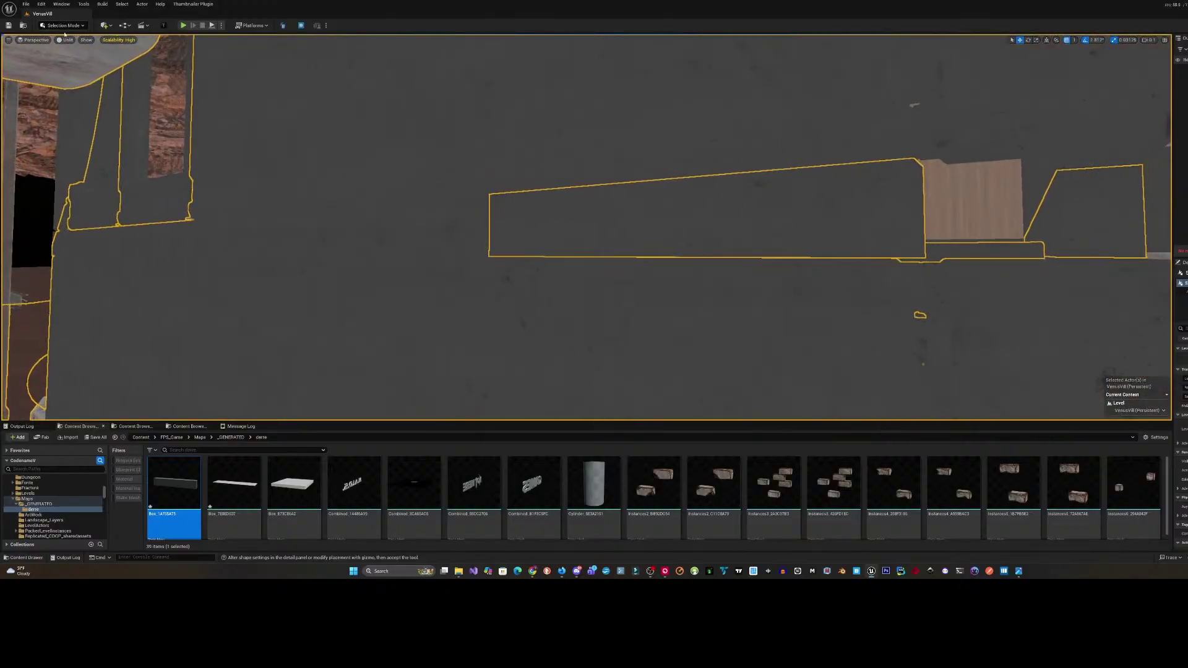
{"action": "left_click", "coordinate": [67, 40]}
{"action": "left_click", "coordinate": [72, 67]}
- Select the house level instance from inside the kitchen and open it for editing
{"action": "right_click_drag", "start_coordinate": [560, 151], "coordinate": [786, 234]}
{"action": "scroll", "coordinate": [786, 233], "scroll_direction": "down", "scroll_amount": 1}
{"action": "right_click_drag", "start_coordinate": [622, 139], "coordinate": [622, 139]}
{"action": "right_click_drag", "start_coordinate": [528, 98], "coordinate": [528, 98]}
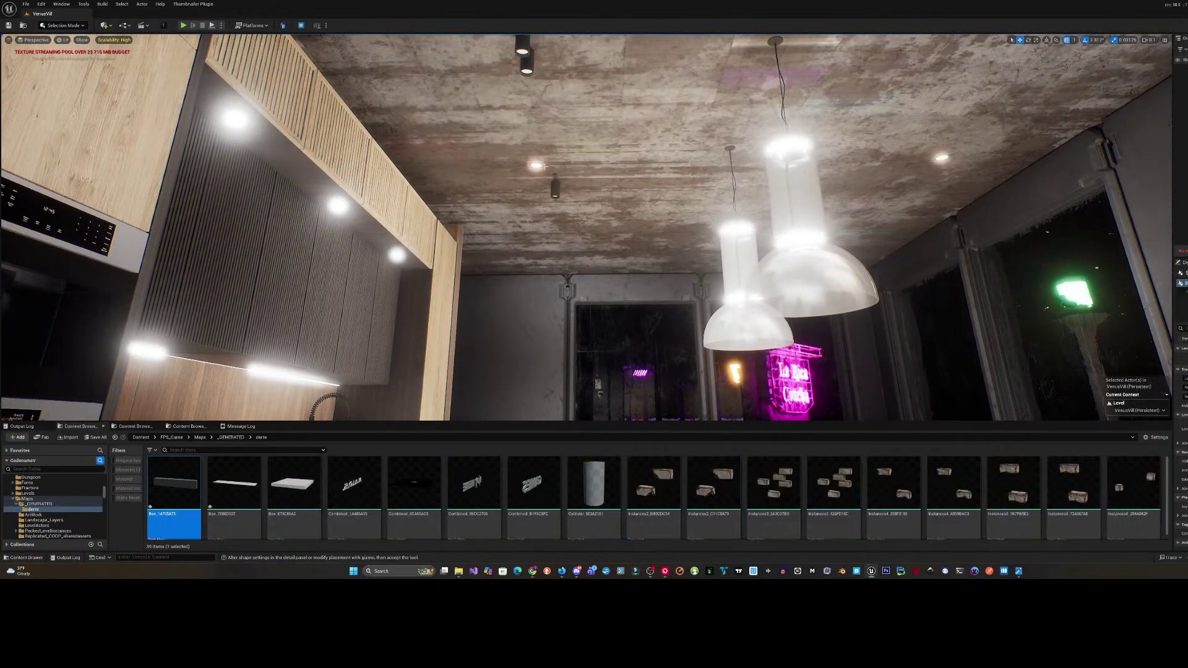
{"action": "left_click", "coordinate": [549, 170]}
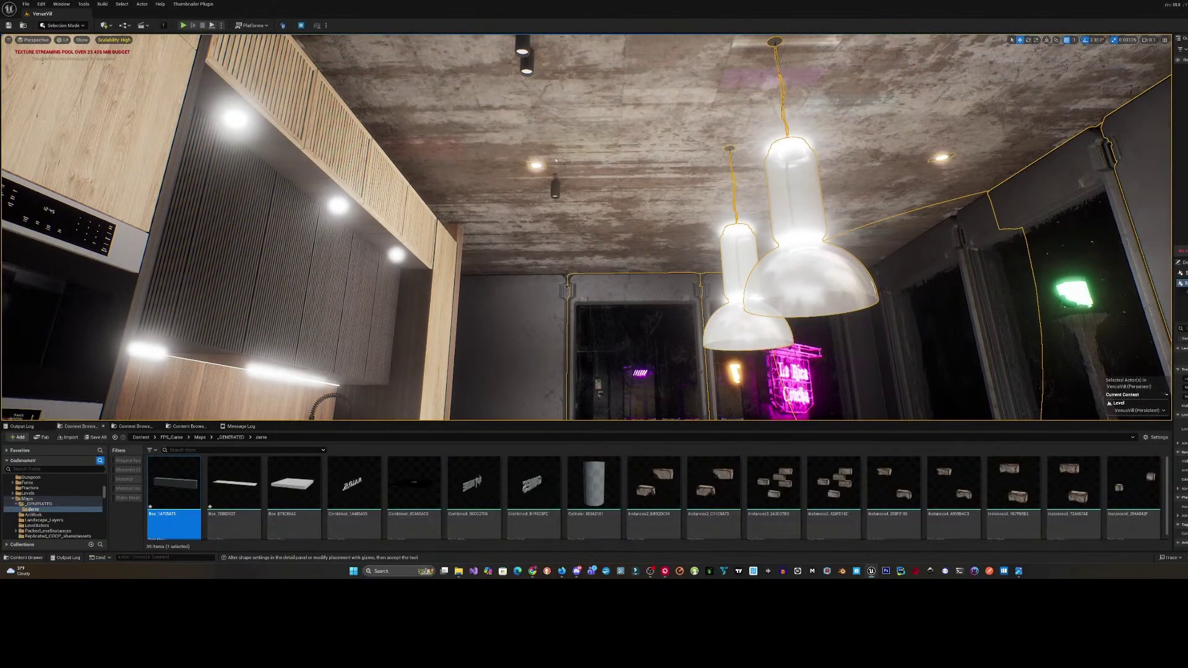
{"action": "right_click", "coordinate": [553, 161]}
{"action": "right_click_drag", "start_coordinate": [548, 171], "coordinate": [548, 170]}
{"action": "right_click_drag", "start_coordinate": [477, 210], "coordinate": [477, 209]}
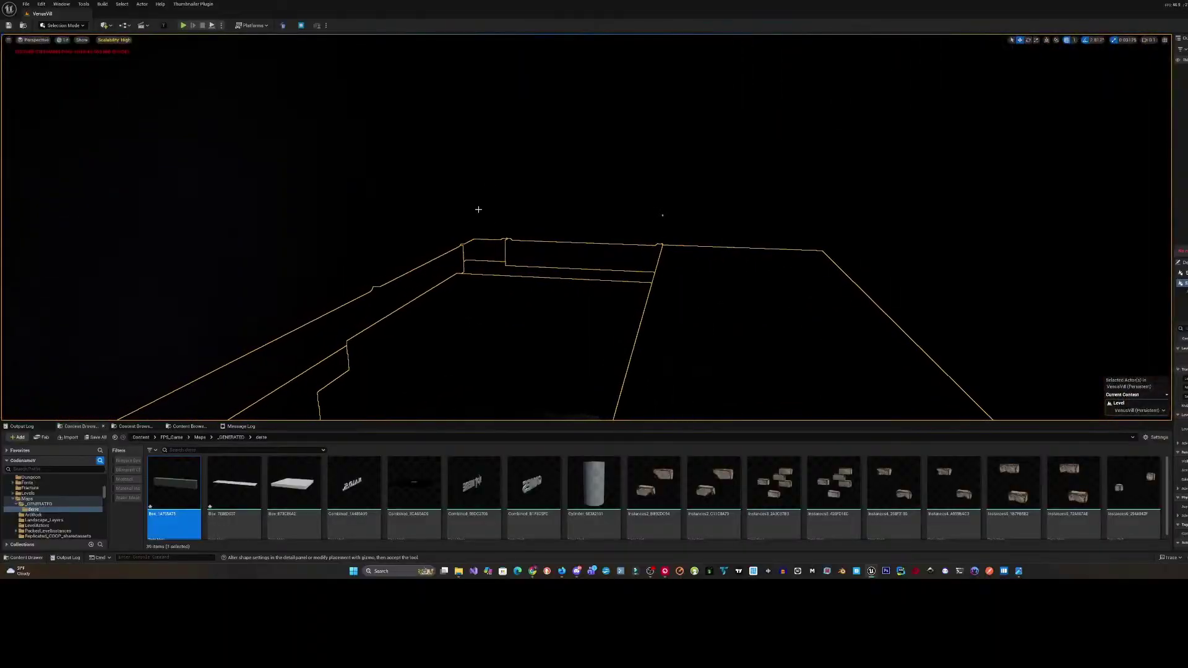
{"action": "right_click", "coordinate": [531, 219]}
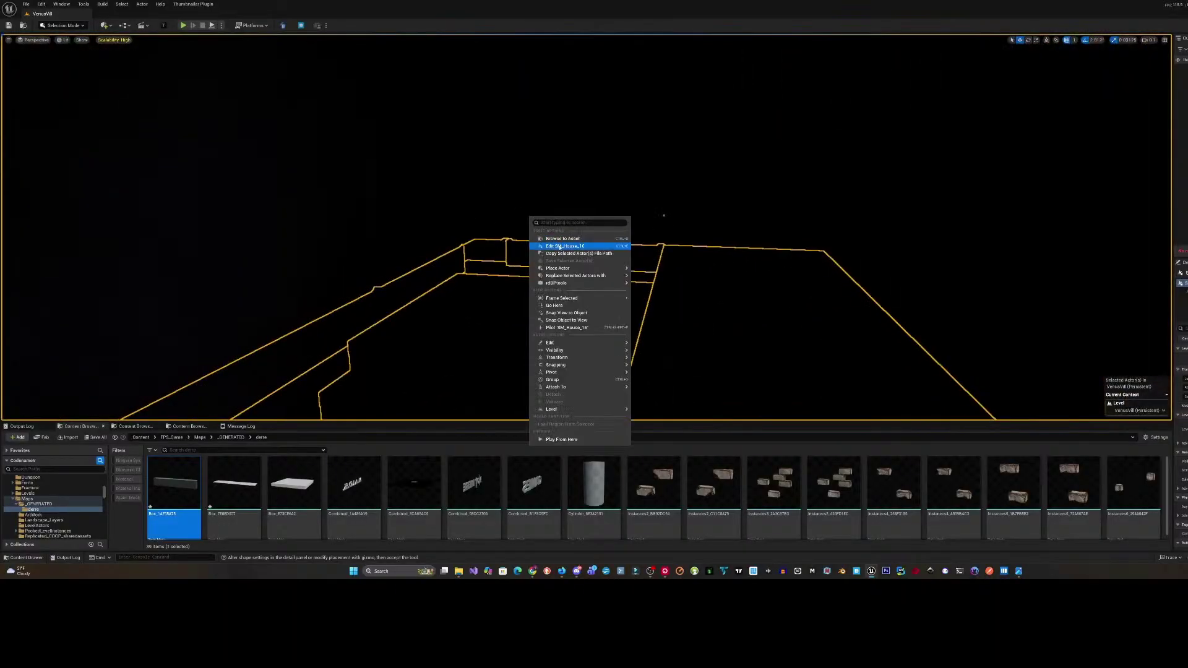
{"action": "left_click", "coordinate": [560, 247]}
- Select the recessed kitchen ceiling light and shift it slightly along the ceiling, undoing the first move
{"action": "right_click_drag", "start_coordinate": [522, 130], "coordinate": [523, 130]}
{"action": "left_click", "coordinate": [470, 54]}
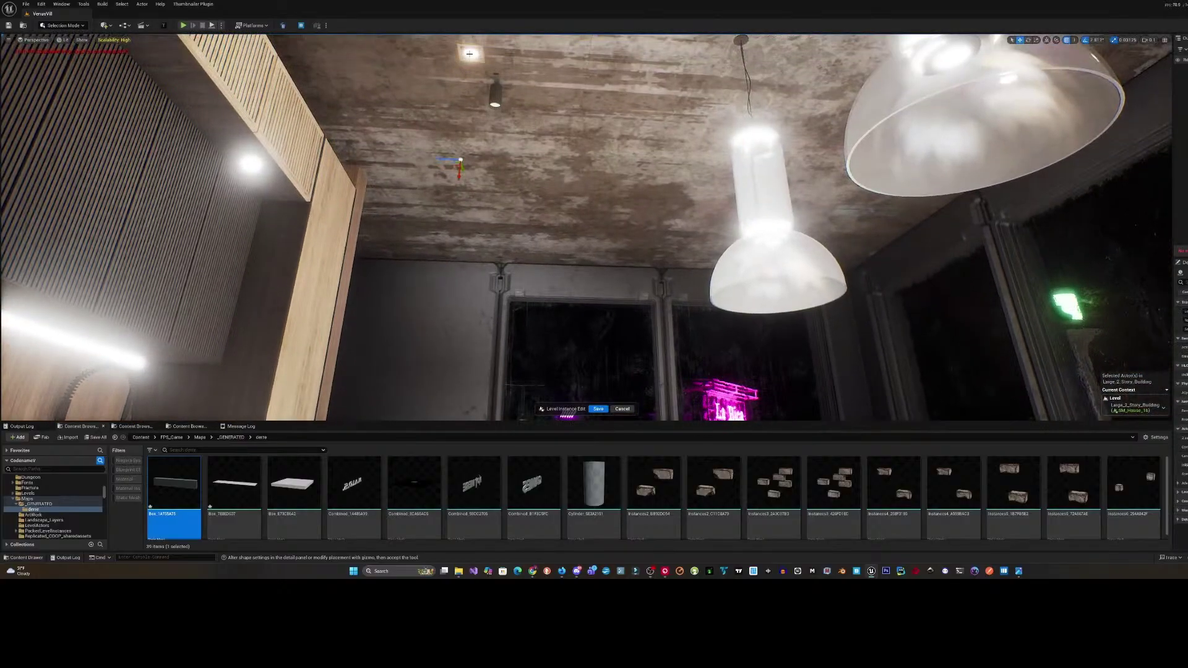
{"action": "key", "text": "ctrl+grave"}
{"action": "left_click_drag", "start_coordinate": [462, 146], "coordinate": [461, 204], "text": "shift"}
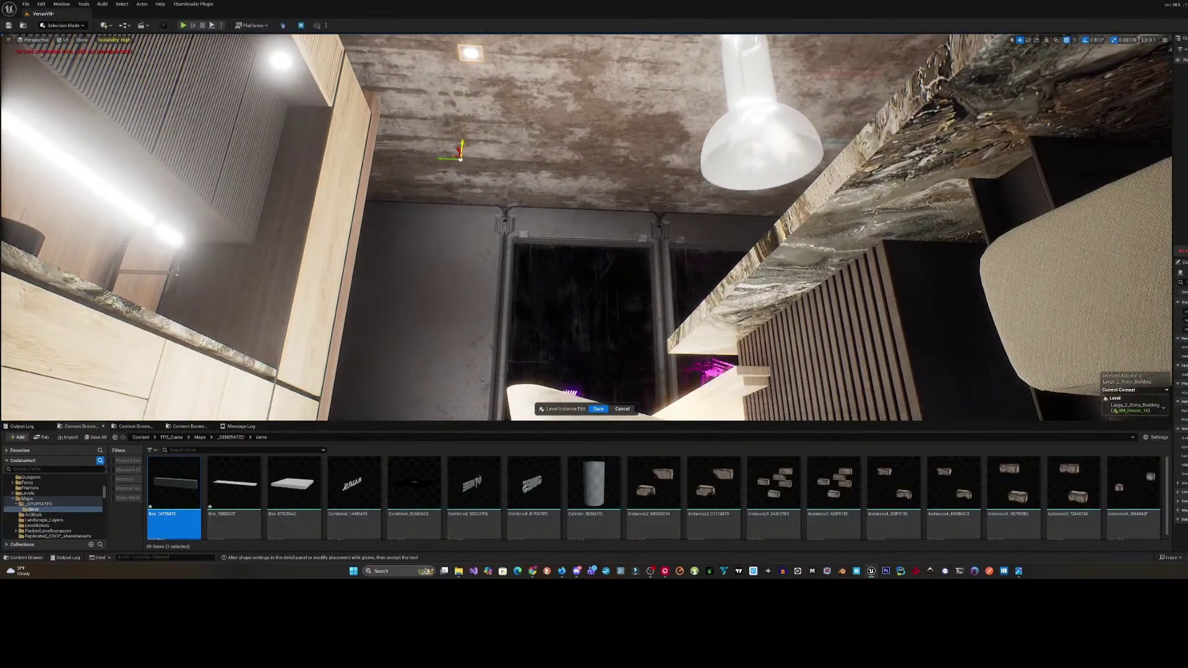
{"action": "key", "text": "ctrl+z"}
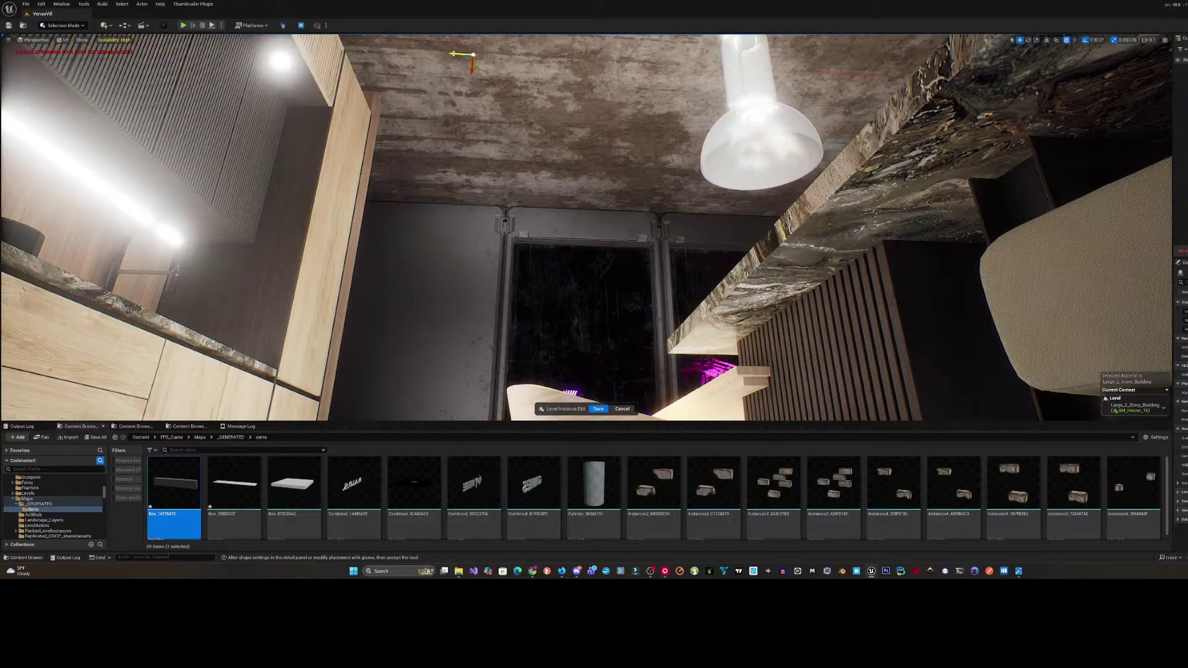
{"action": "left_click_drag", "start_coordinate": [472, 70], "coordinate": [472, 77]}
{"action": "right_click_drag", "start_coordinate": [471, 77], "coordinate": [463, 50]}
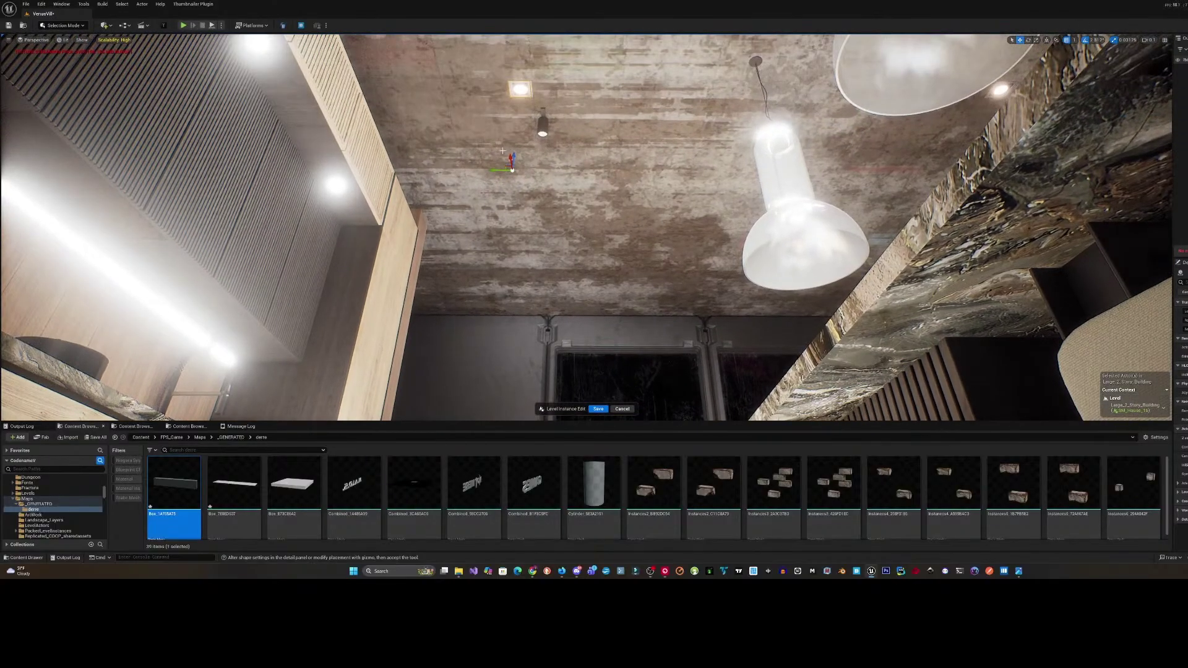
- Duplicate the recessed ceiling light and position the copy on the ceiling above the stairwell
{"action": "left_click_drag", "start_coordinate": [496, 172], "coordinate": [454, 171], "text": "alt"}
{"action": "right_click_drag", "start_coordinate": [454, 172], "coordinate": [456, 306]}
{"action": "right_click_drag", "start_coordinate": [545, 124], "coordinate": [513, 115]}
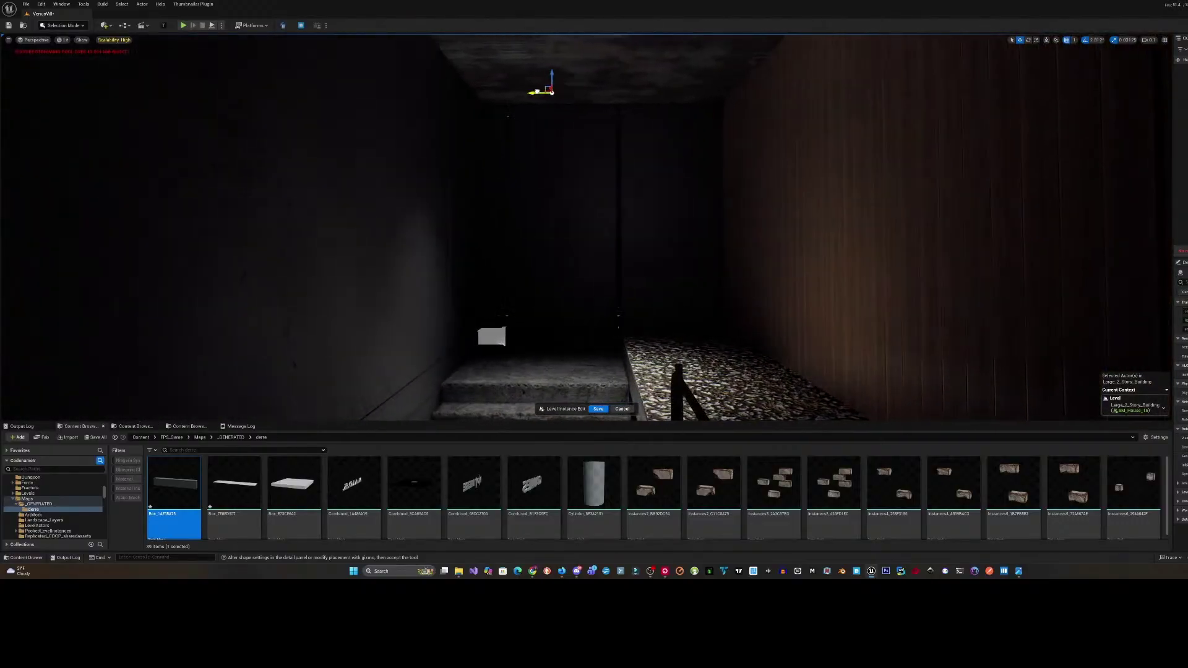
{"action": "left_click_drag", "start_coordinate": [536, 91], "coordinate": [523, 91]}
- Duplicate the stairwell light and place the copy farther along the ceiling to illuminate the wall beside the stairs
{"action": "key", "text": "w"}
{"action": "right_click_drag", "start_coordinate": [526, 93], "coordinate": [199, 102]}
{"action": "key", "text": "w"}
{"action": "key", "text": "w"}
{"action": "key", "text": "s"}
{"action": "right_click_drag", "start_coordinate": [564, 101], "coordinate": [565, 96]}
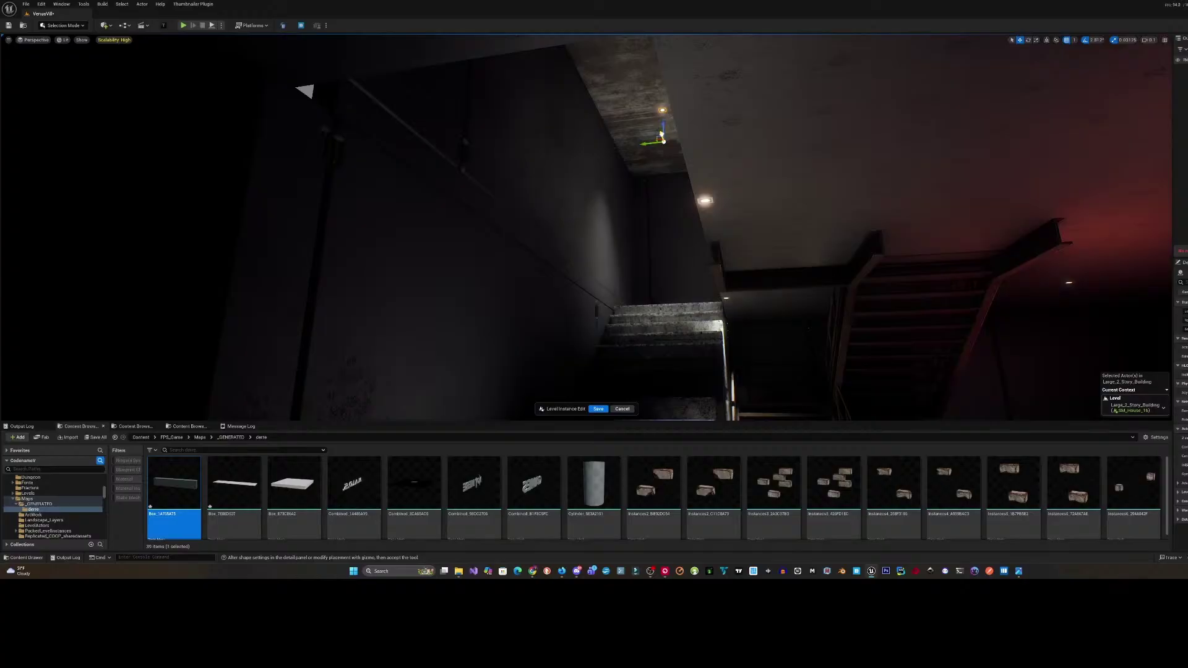
{"action": "left_click_drag", "start_coordinate": [661, 138], "coordinate": [513, 63]}
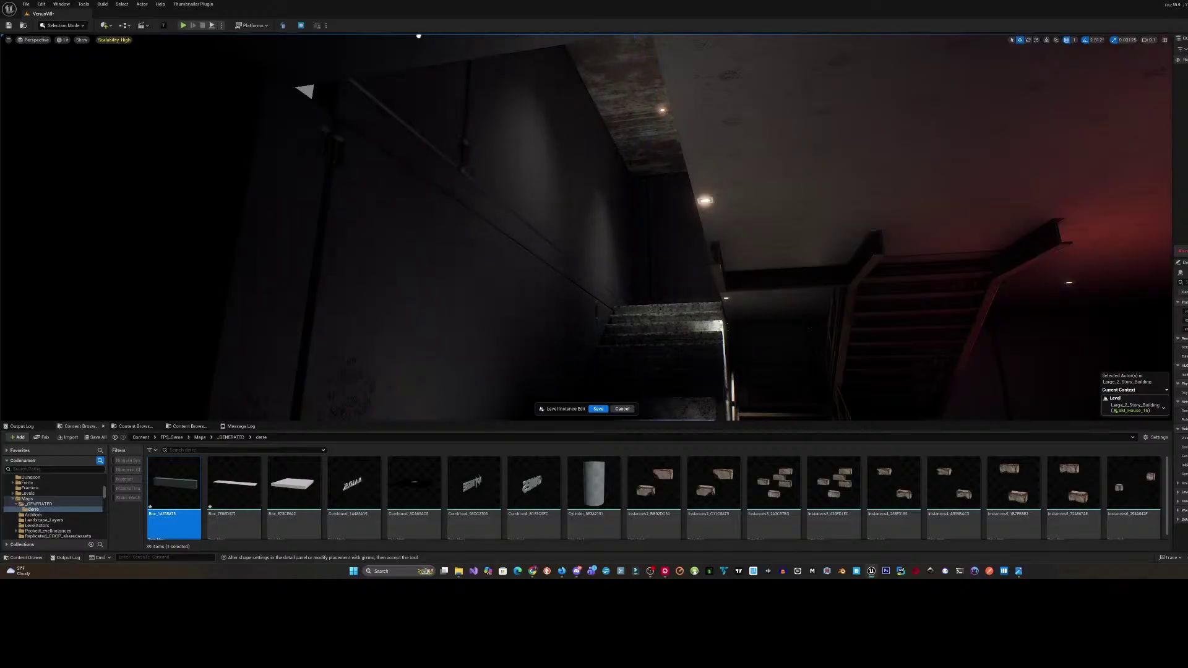
- Shift the ground-floor ceiling lights away from the concrete stairs toward the window wall
{"action": "right_click_drag", "start_coordinate": [451, 76], "coordinate": [442, 109]}
{"action": "key", "text": "s"}
{"action": "mouse_move", "coordinate": [454, 152]}
{"action": "right_mouse_down"}
{"action": "mouse_move", "coordinate": [453, 80]}
{"action": "mouse_move", "coordinate": [453, 160]}
{"action": "right_mouse_up"}
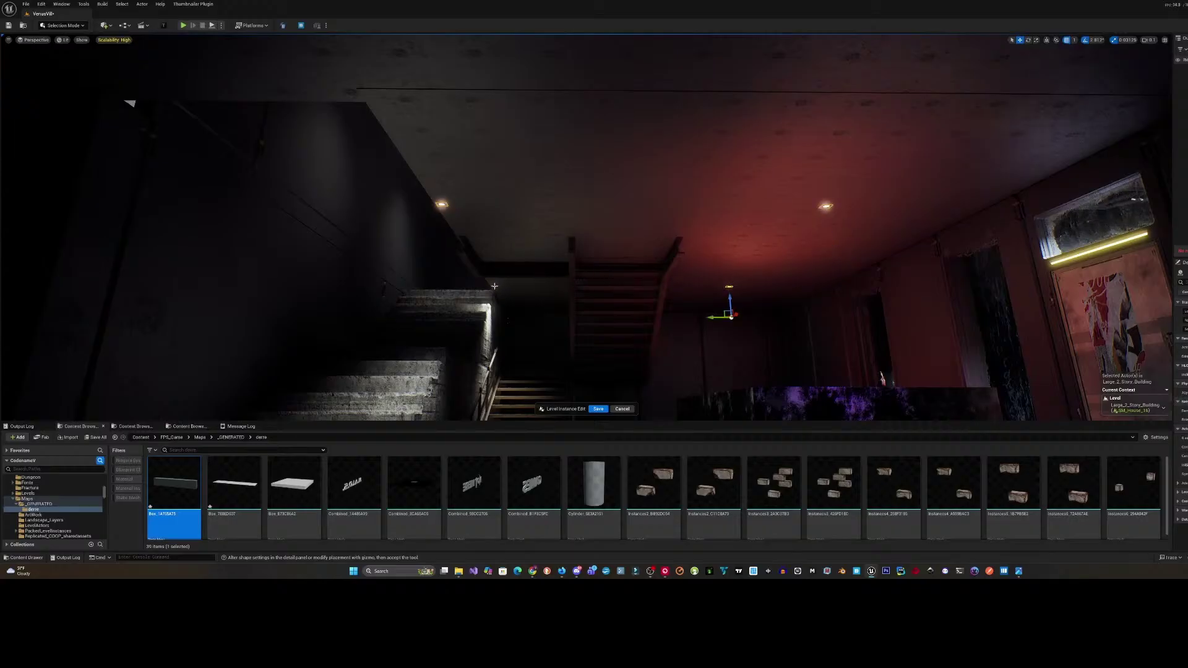
{"action": "left_click_drag", "start_coordinate": [476, 317], "coordinate": [528, 316]}
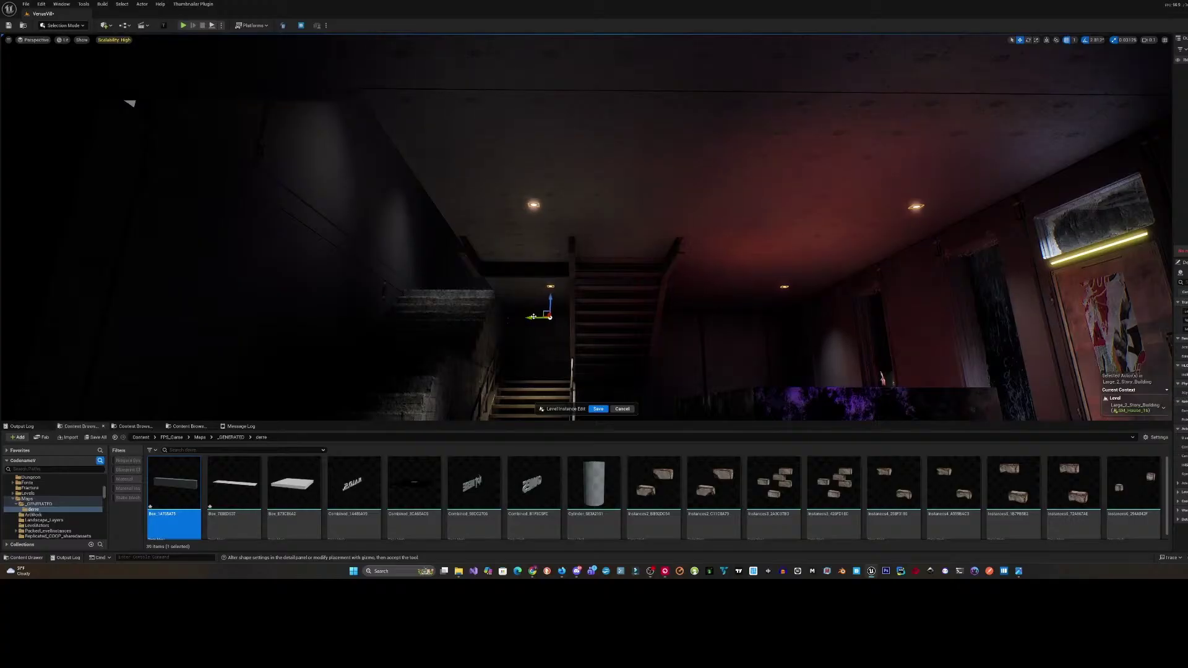
- Delete the metal staircase at the back of the ground floor
{"action": "left_click", "coordinate": [616, 319]}
{"action": "left_click", "coordinate": [616, 311]}
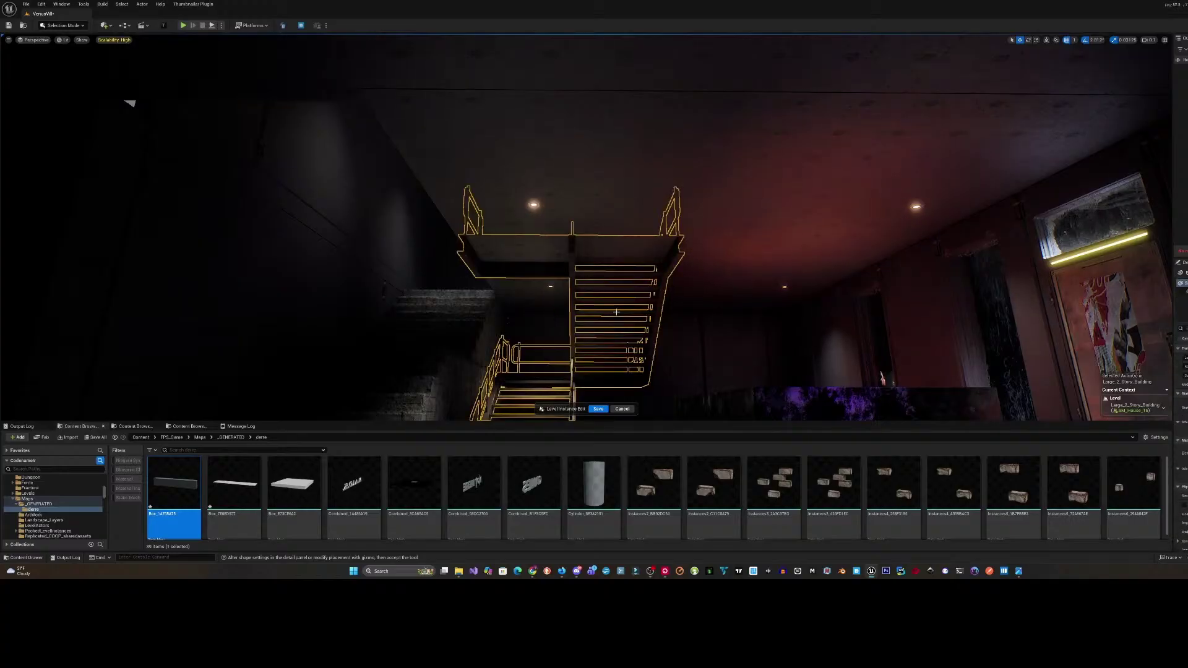
{"action": "key", "text": "Delete"}
- Respace the ground-floor ceiling lights by moving the window-side ones inward and adjusting the one nearest the concrete stairs
{"action": "right_click_drag", "start_coordinate": [616, 312], "coordinate": [646, 248]}
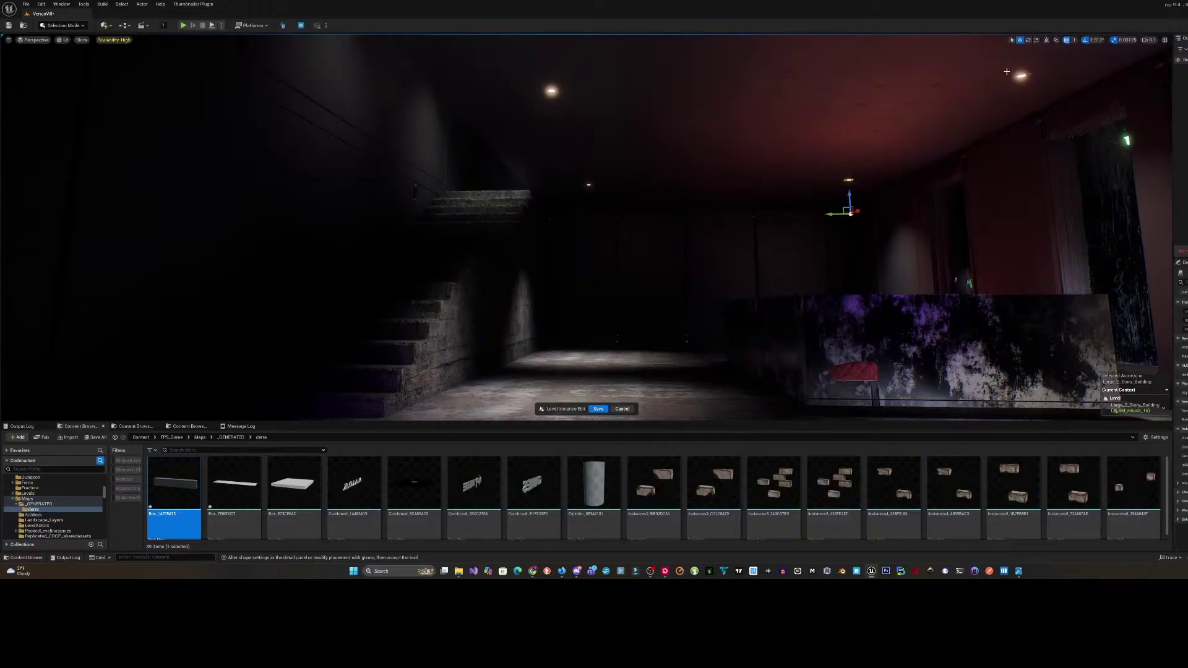
{"action": "left_click_drag", "start_coordinate": [1012, 136], "coordinate": [933, 136]}
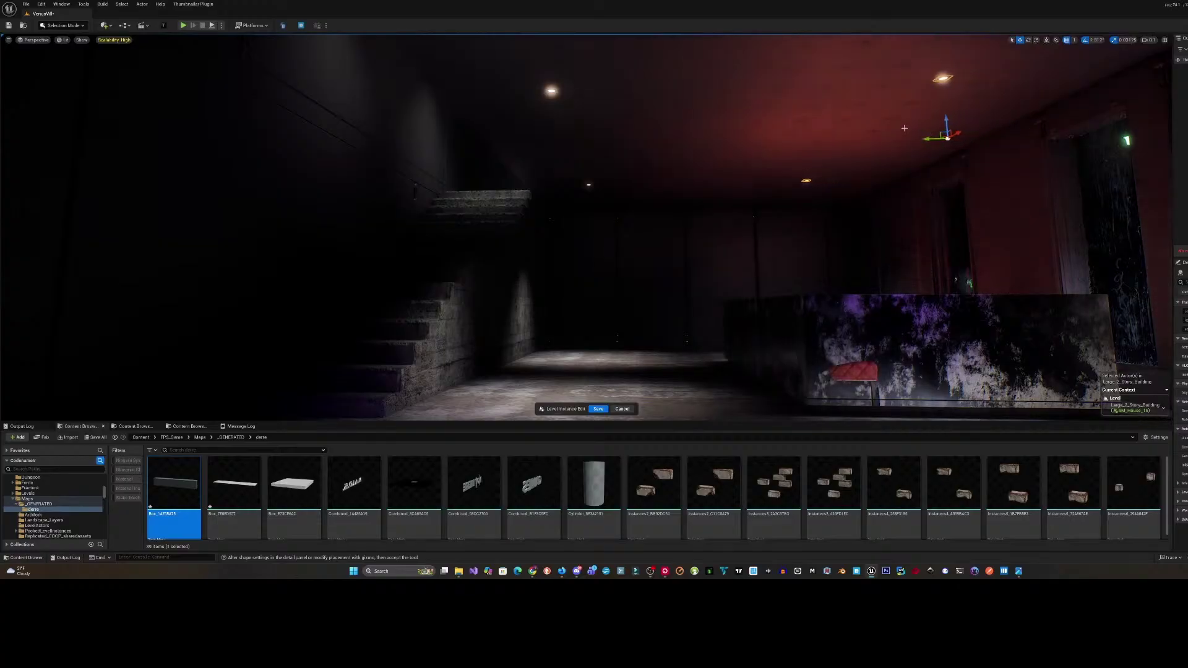
{"action": "left_click", "coordinate": [552, 91]}
{"action": "left_click_drag", "start_coordinate": [571, 217], "coordinate": [594, 217]}
- Inspect the upper-floor stairwell opening and the wood panels around it
{"action": "right_click_drag", "start_coordinate": [595, 216], "coordinate": [434, 130]}
{"action": "right_click_drag", "start_coordinate": [532, 155], "coordinate": [710, 300]}
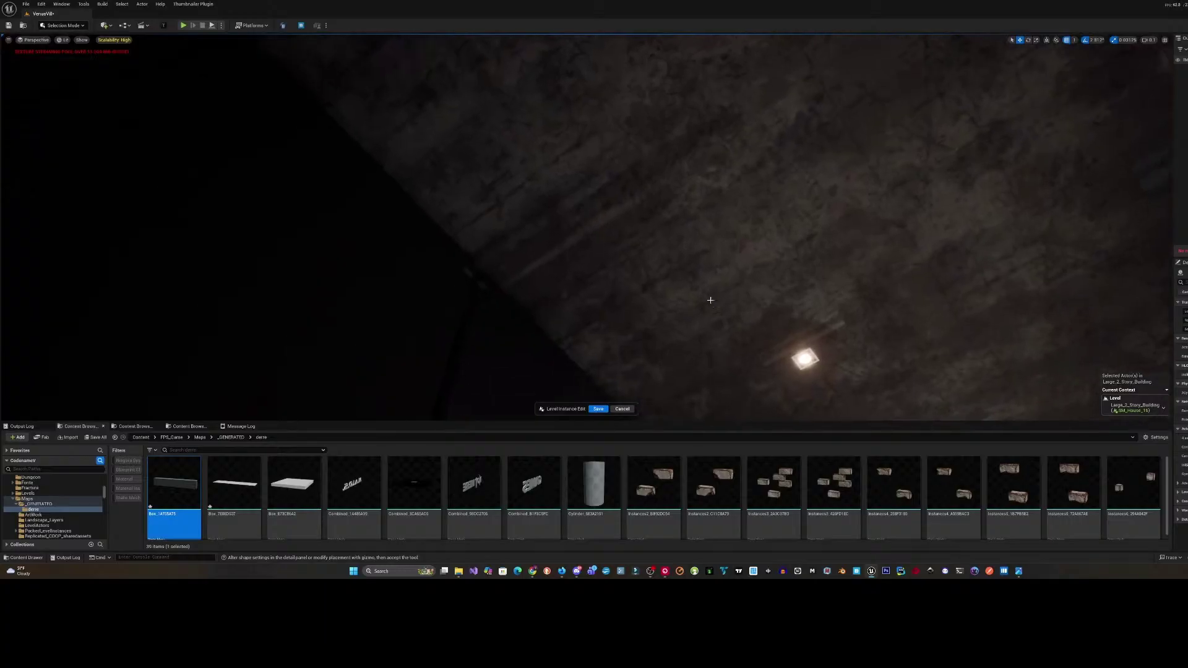
{"action": "mouse_move", "coordinate": [808, 359]}
{"action": "right_mouse_down"}
{"action": "mouse_move", "coordinate": [761, 421]}
{"action": "mouse_move", "coordinate": [823, 371]}
{"action": "right_mouse_up"}
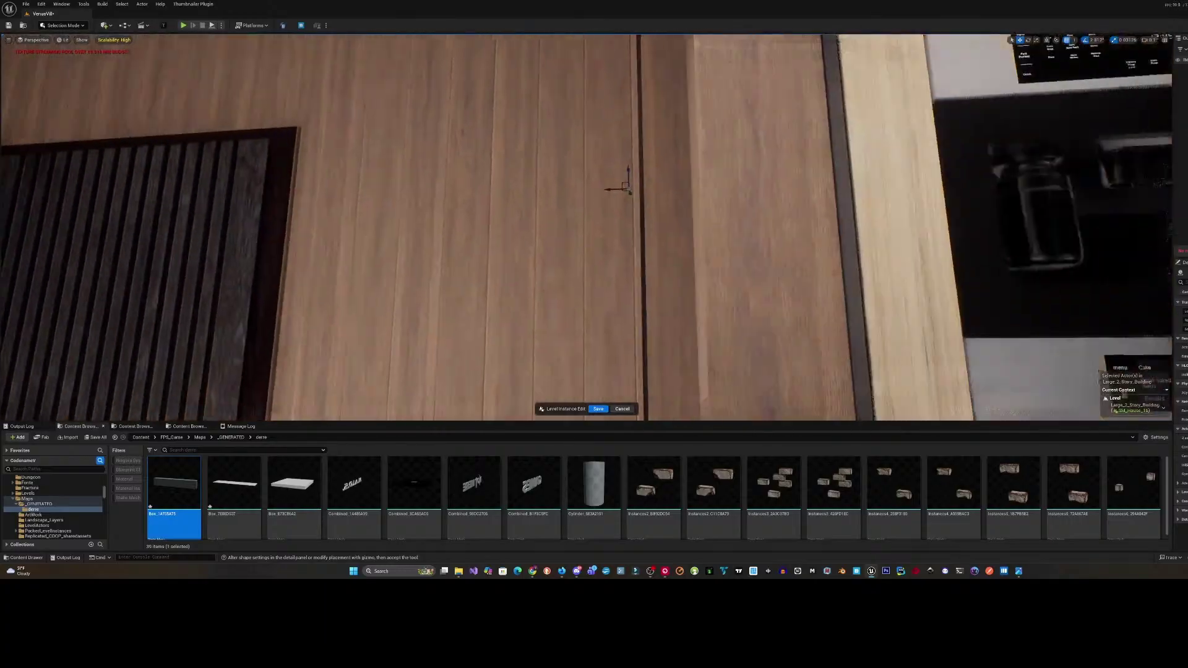
{"action": "right_click_drag", "start_coordinate": [605, 195], "coordinate": [576, 187]}
{"action": "scroll", "coordinate": [508, 186], "scroll_direction": "up", "scroll_amount": 1}
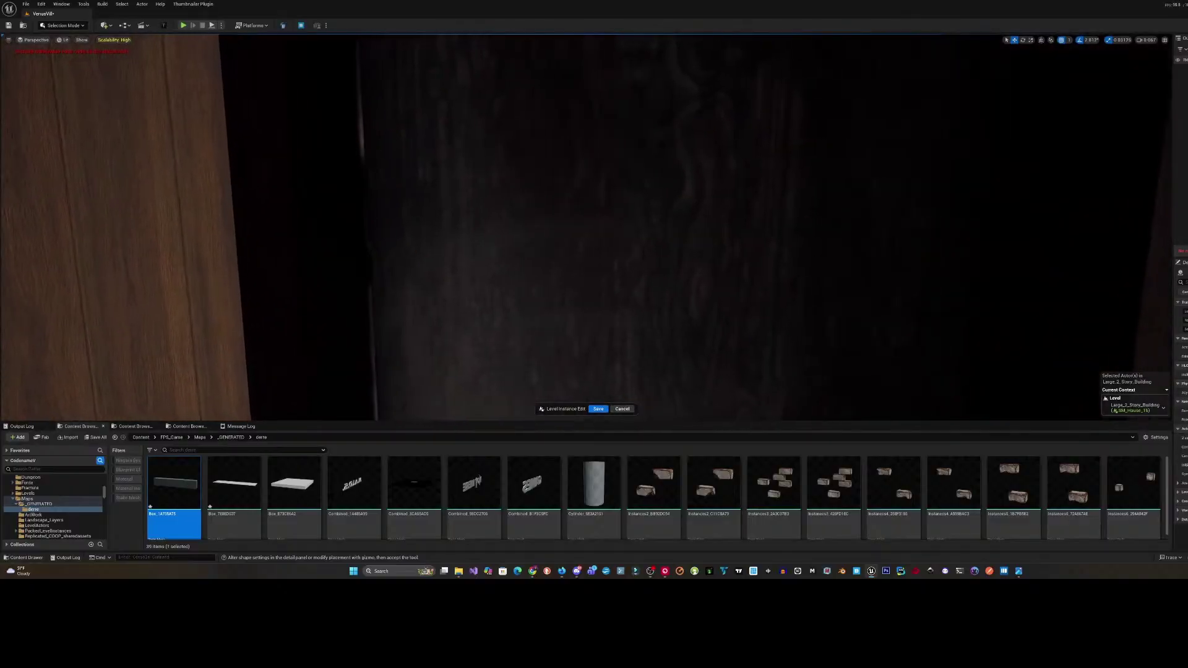
{"action": "left_click", "coordinate": [808, 362]}
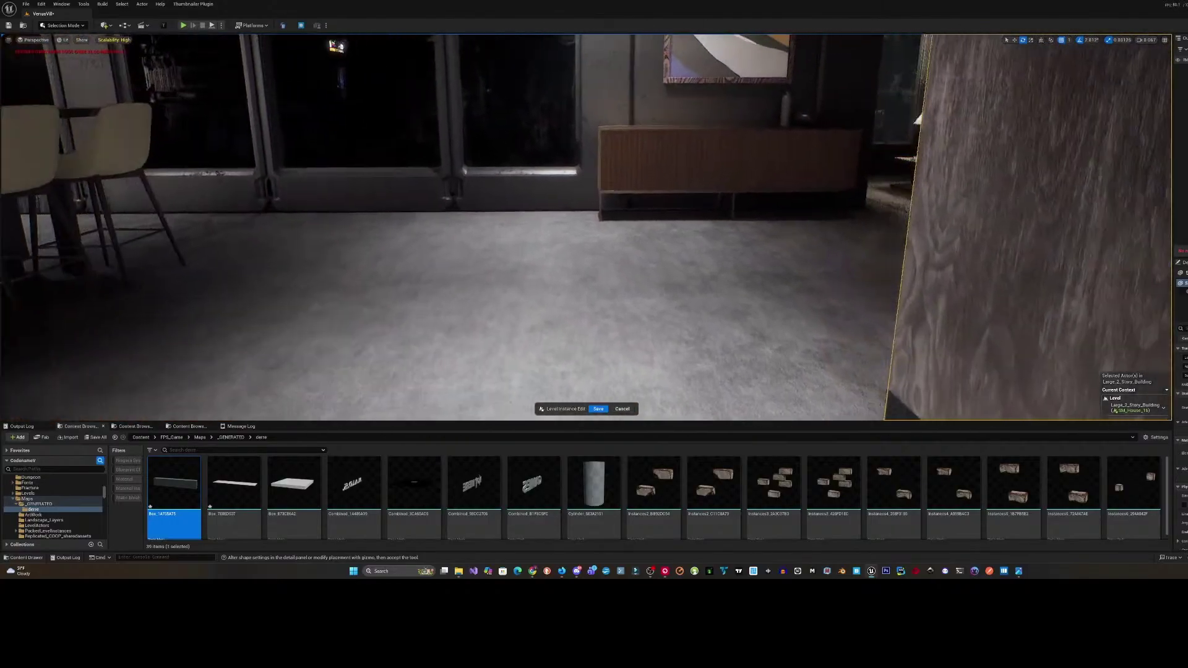
{"action": "right_click_drag", "start_coordinate": [586, 227], "coordinate": [829, 223]}
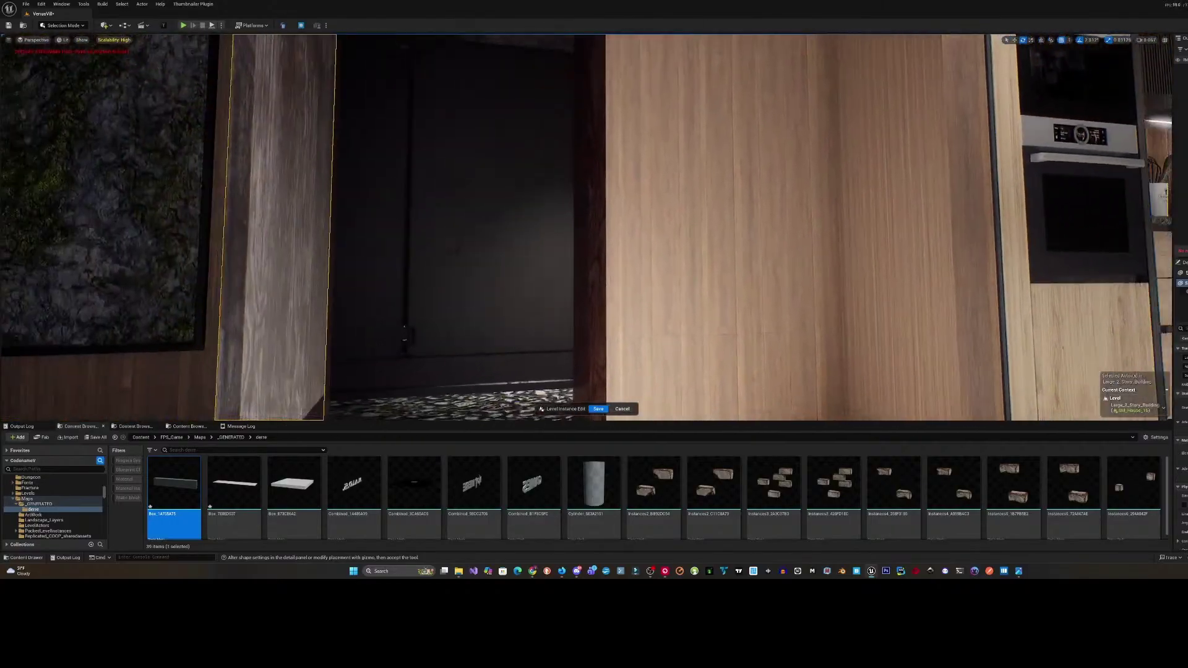
{"action": "key", "text": "s"}
{"action": "mouse_move", "coordinate": [586, 227]}
{"action": "right_mouse_down"}
{"action": "mouse_move", "coordinate": [560, 229]}
{"action": "mouse_move", "coordinate": [572, 322]}
{"action": "mouse_move", "coordinate": [572, 235]}
{"action": "right_mouse_up"}
{"action": "key", "text": "w"}
{"action": "scroll", "coordinate": [576, 278], "scroll_direction": "up", "scroll_amount": 1}
{"action": "key", "text": "w"}
{"action": "right_click_drag", "start_coordinate": [569, 276], "coordinate": [495, 309]}
{"action": "key", "text": "w"}
- Adjust the concrete stairs' vertical position and height to fit between the ground floor and the upper-floor stairwell
{"action": "left_click", "coordinate": [681, 297]}
{"action": "key", "text": "s"}
{"action": "right_click_drag", "start_coordinate": [680, 297], "coordinate": [681, 273]}
{"action": "scroll", "coordinate": [680, 298], "scroll_direction": "up", "scroll_amount": 1}
{"action": "right_click_drag", "start_coordinate": [866, 278], "coordinate": [425, 232]}
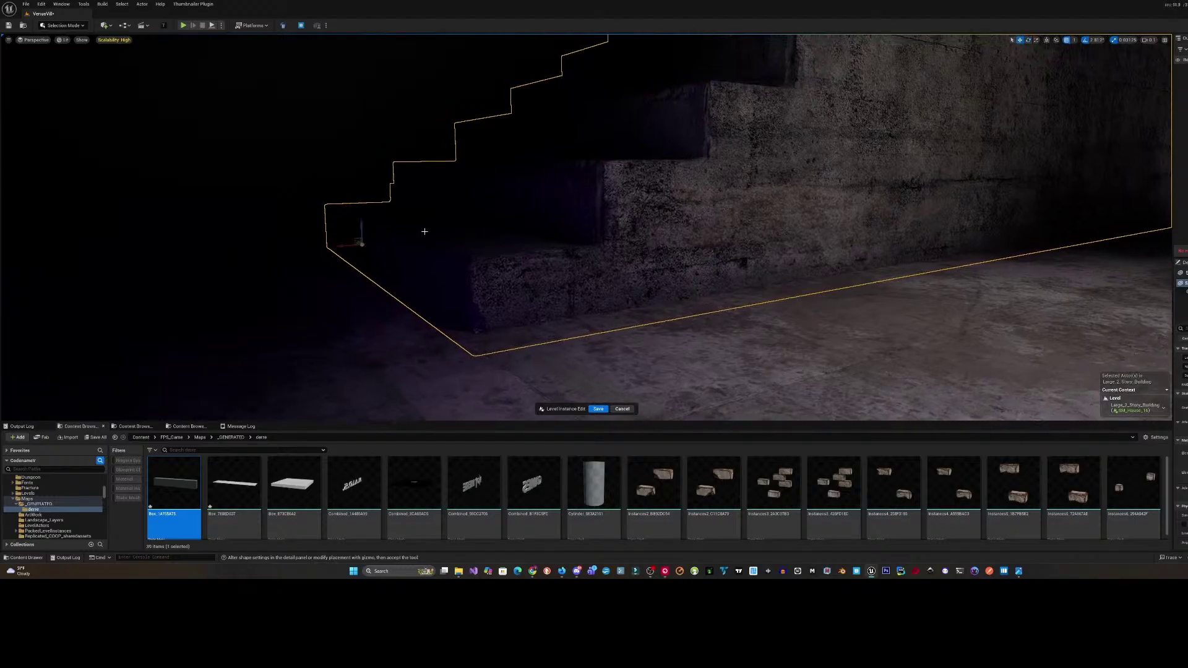
{"action": "left_click_drag", "start_coordinate": [362, 227], "coordinate": [361, 223]}
{"action": "right_click_drag", "start_coordinate": [362, 222], "coordinate": [326, 221]}
{"action": "key", "text": "w"}
{"action": "key", "text": "s"}
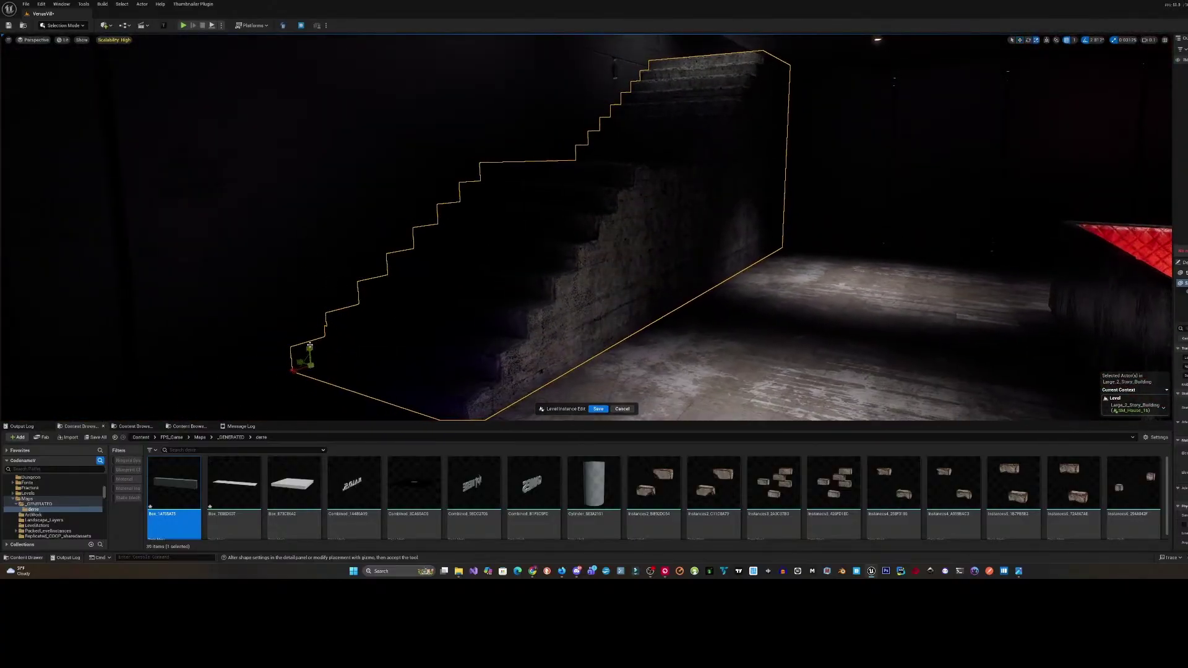
{"action": "right_click_drag", "start_coordinate": [323, 329], "coordinate": [523, 239]}
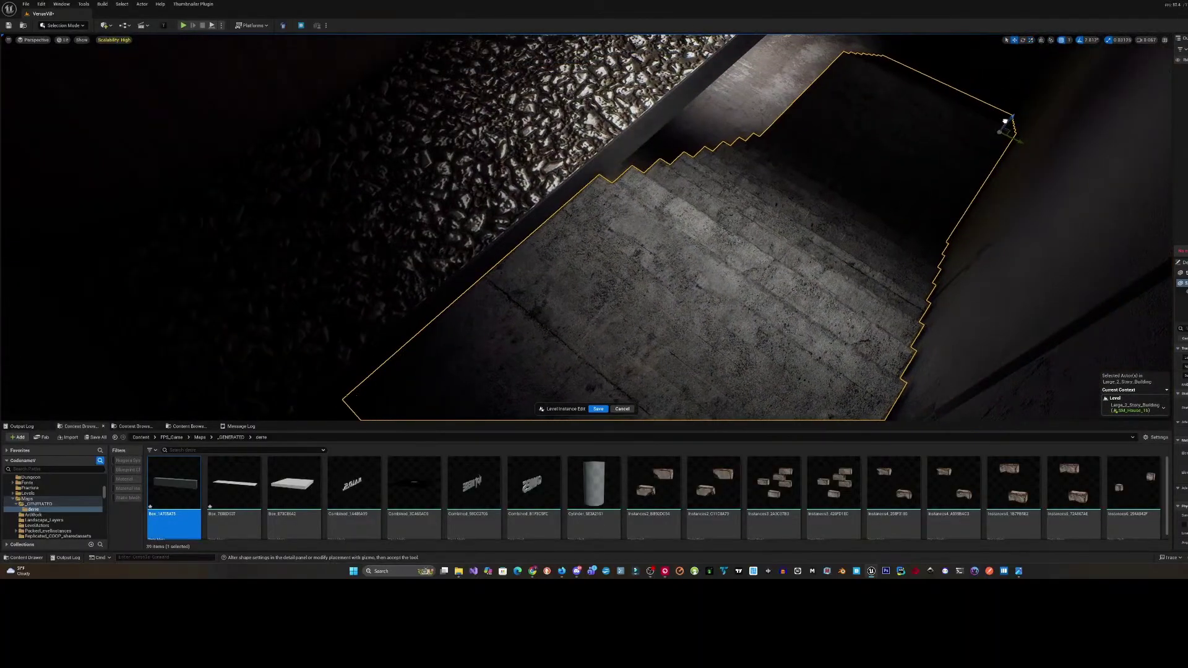
- Slide the concrete stairs lengthwise toward the landing end of the stairwell and nudge their height slightly
{"action": "right_click_drag", "start_coordinate": [1004, 121], "coordinate": [990, 133]}
{"action": "right_click_drag", "start_coordinate": [372, 375], "coordinate": [419, 376]}
{"action": "right_click_drag", "start_coordinate": [1163, 350], "coordinate": [982, 133]}
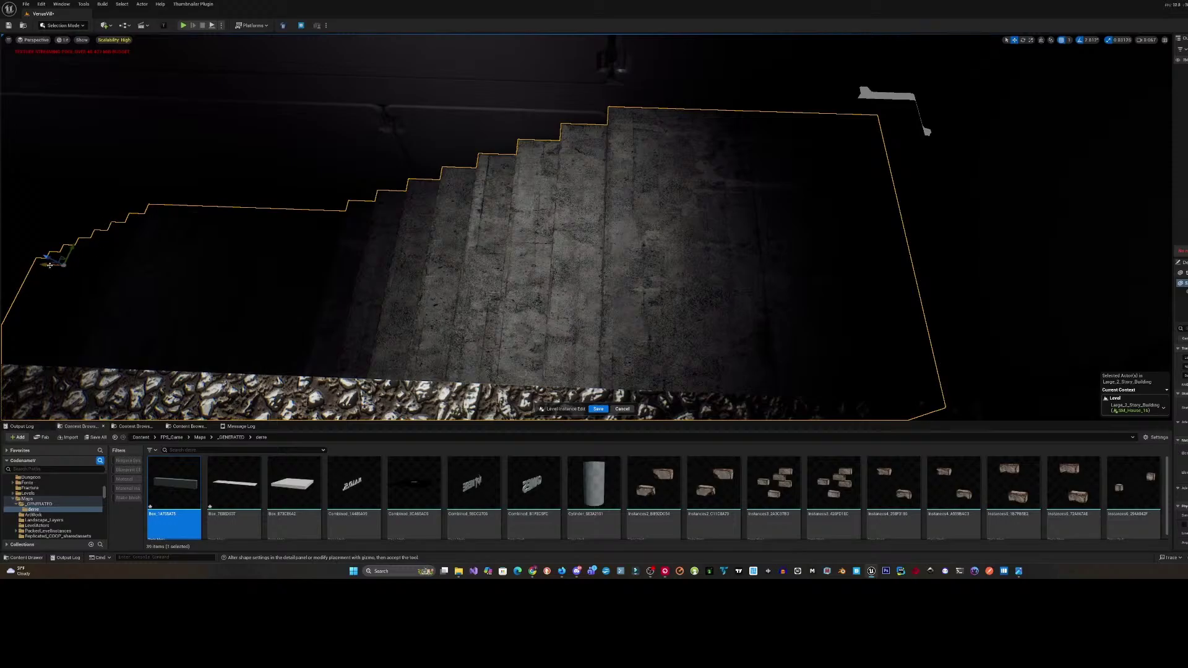
{"action": "left_click_drag", "start_coordinate": [50, 265], "coordinate": [66, 266]}
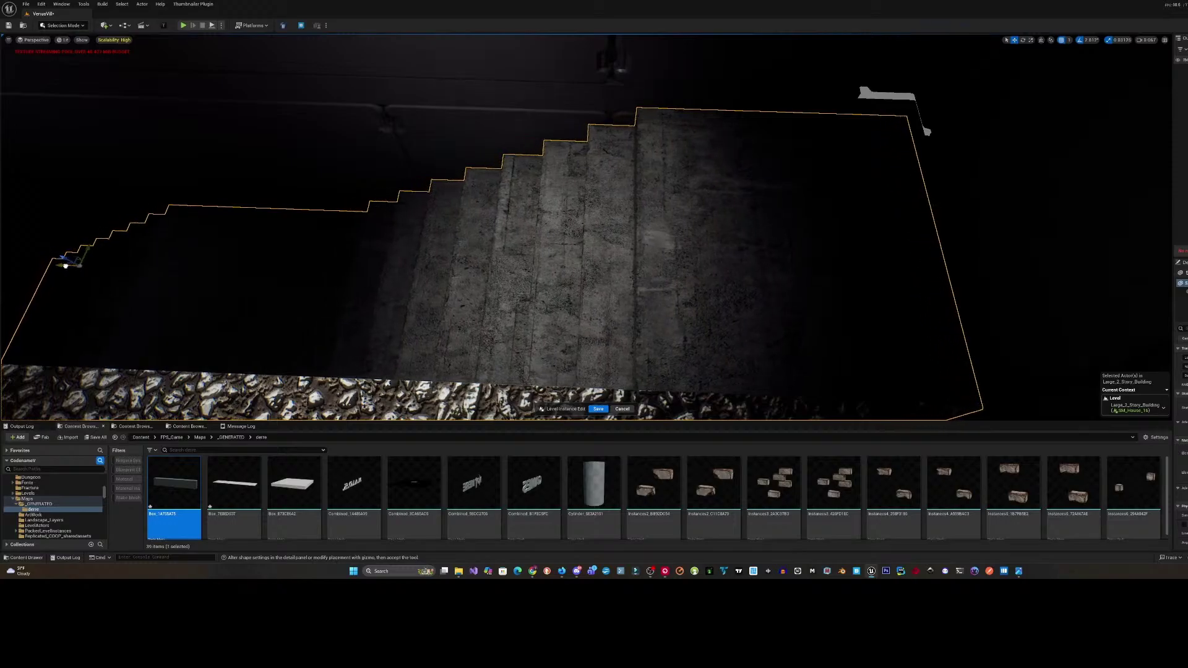
{"action": "right_click_drag", "start_coordinate": [68, 263], "coordinate": [273, 211]}
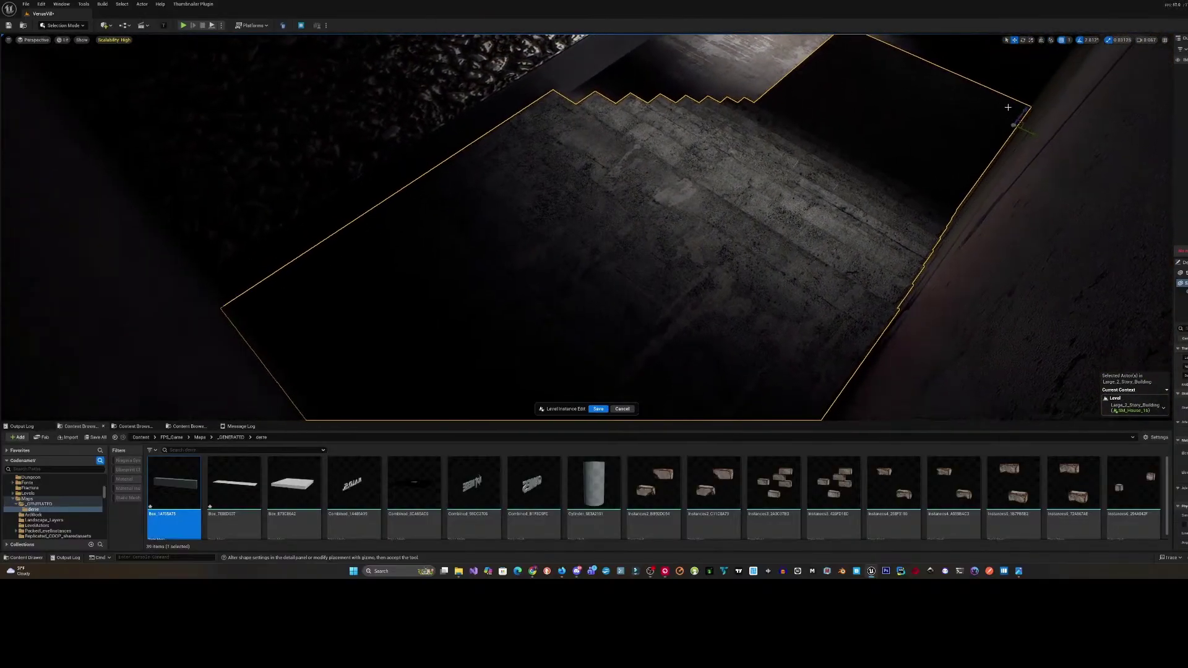
{"action": "left_click_drag", "start_coordinate": [1018, 114], "coordinate": [1019, 114]}
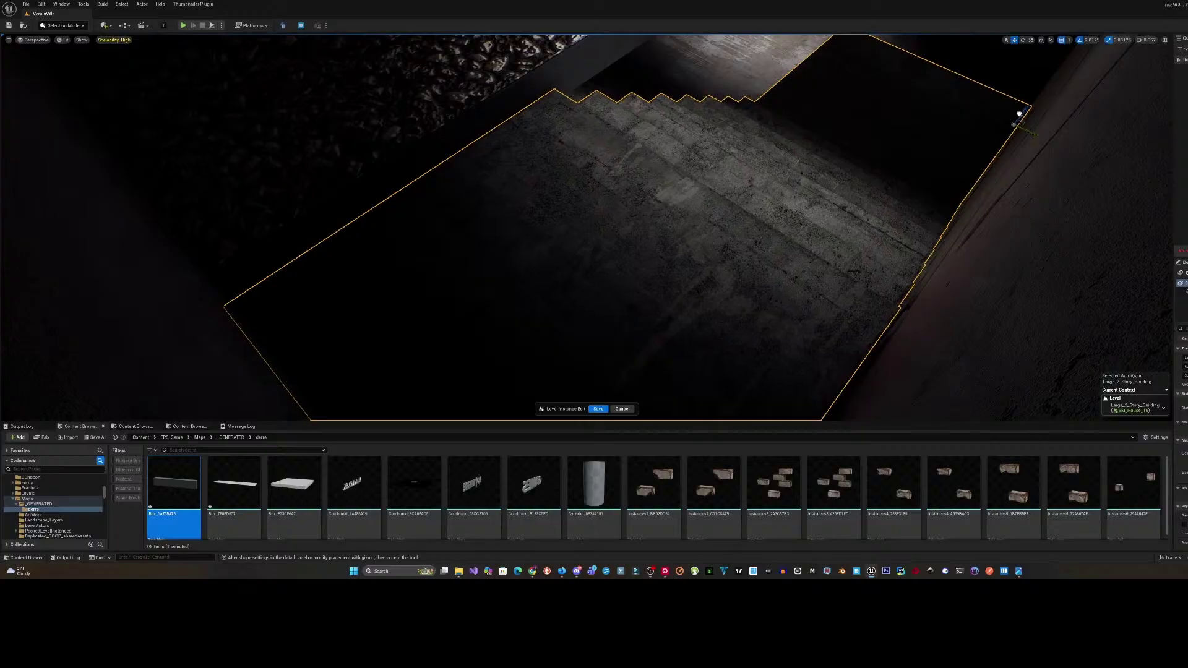
- Check the stairs' fit against the stairwell walls and pebbled walkway, and save the level instance edits
{"action": "right_click_drag", "start_coordinate": [920, 130], "coordinate": [639, 124]}
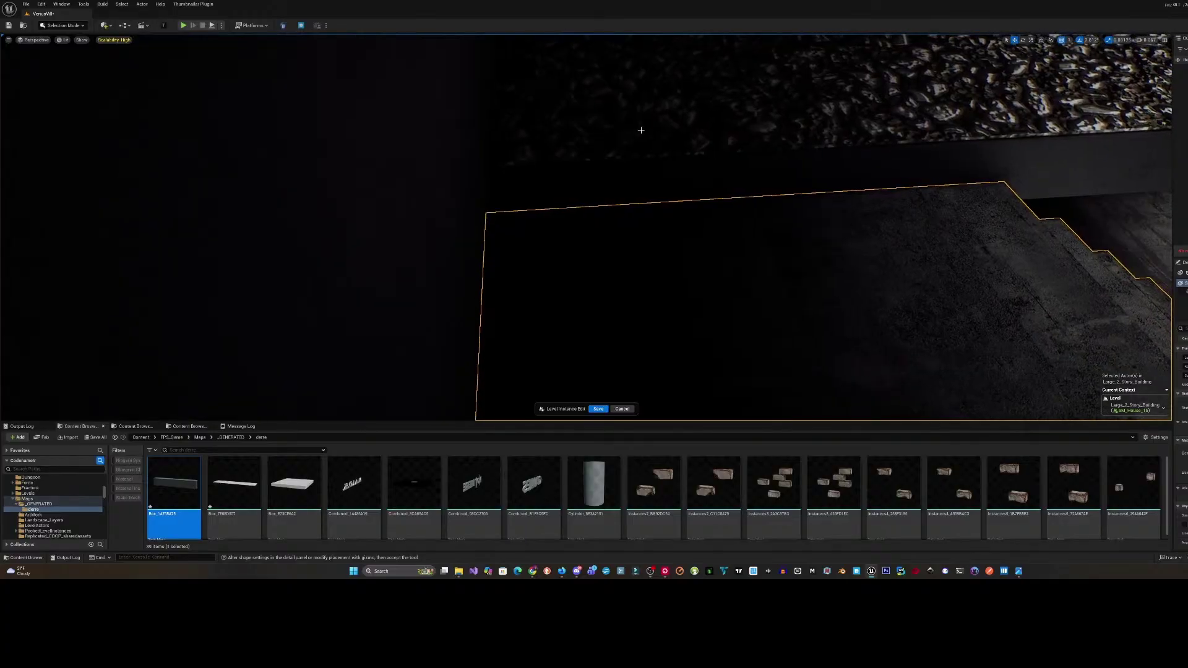
{"action": "left_click", "coordinate": [618, 137], "text": "ctrl"}
{"action": "left_click", "coordinate": [591, 229]}
{"action": "right_click_drag", "start_coordinate": [591, 229], "coordinate": [854, 229]}
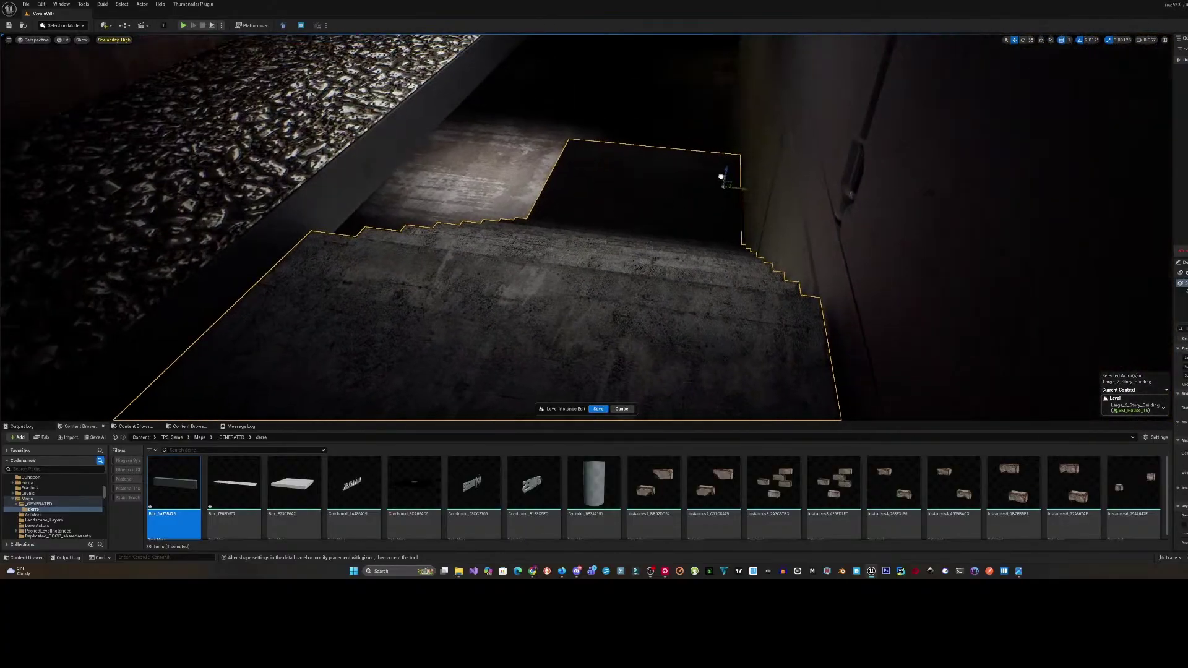
{"action": "right_click_drag", "start_coordinate": [721, 177], "coordinate": [878, 189]}
{"action": "key", "text": "Delete"}
{"action": "left_click", "coordinate": [488, 133]}
{"action": "scroll", "coordinate": [791, 229], "scroll_direction": "up", "scroll_amount": 1}
{"action": "scroll", "coordinate": [538, 195], "scroll_direction": "down", "scroll_amount": 1}
{"action": "right_click_drag", "start_coordinate": [581, 183], "coordinate": [569, 190]}
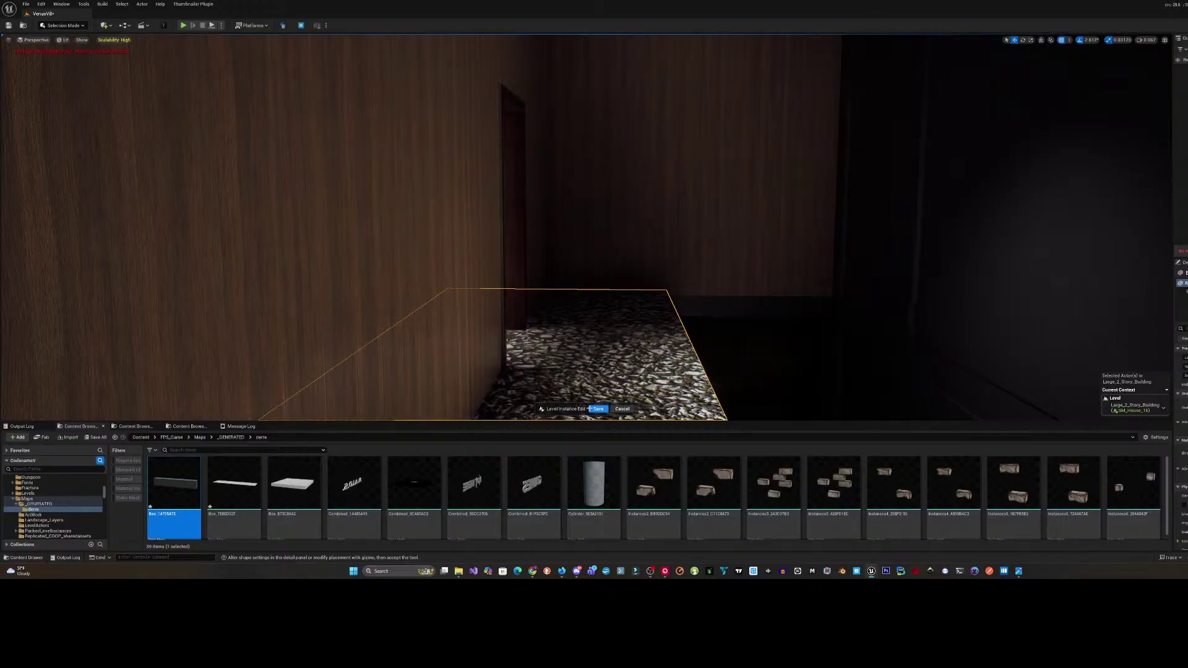
{"action": "left_click", "coordinate": [594, 409]}
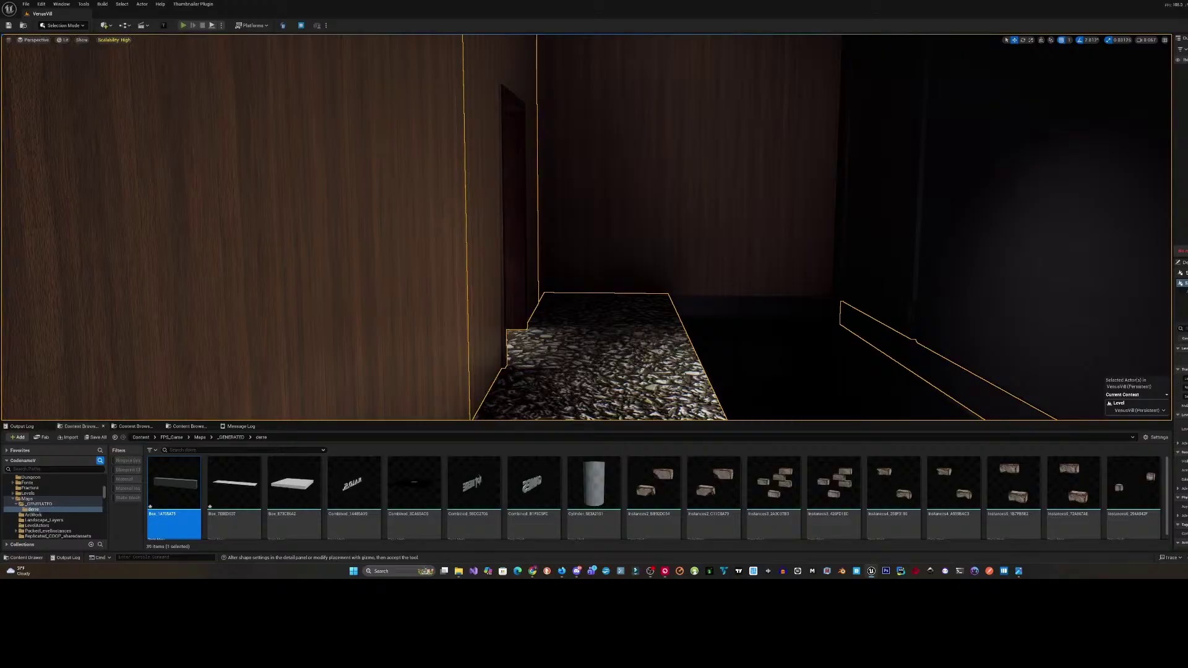
- Try to playtest the level from inside the upper-floor living area
{"action": "key", "text": "alt+p"}
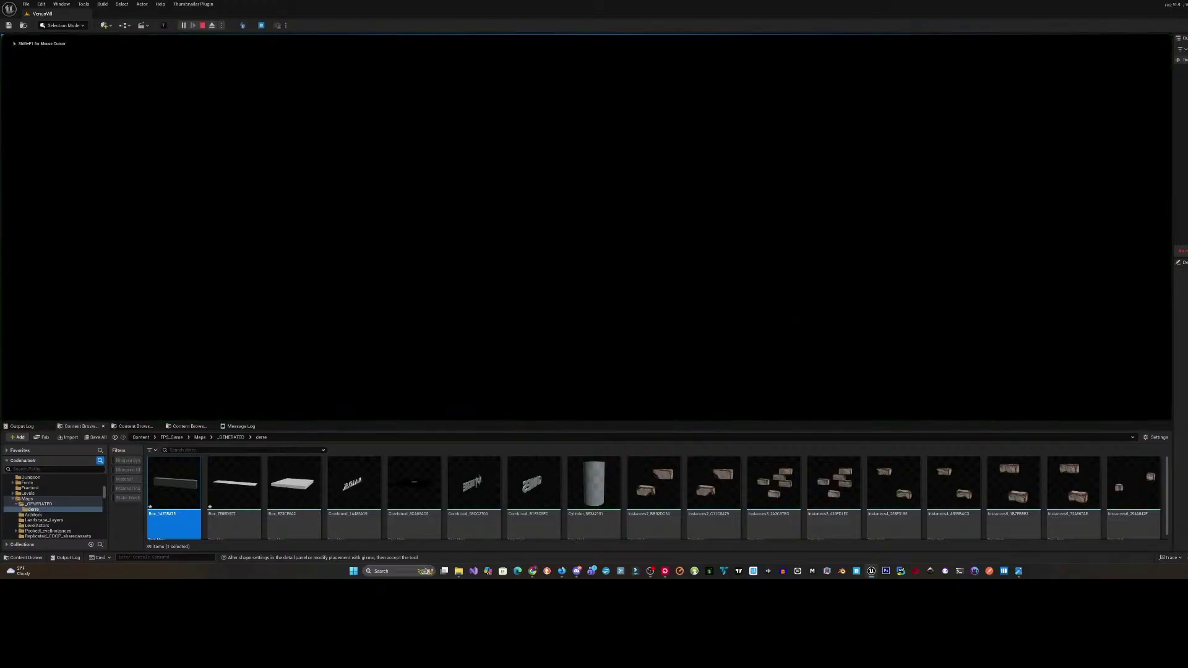
{"action": "key", "text": "Escape"}
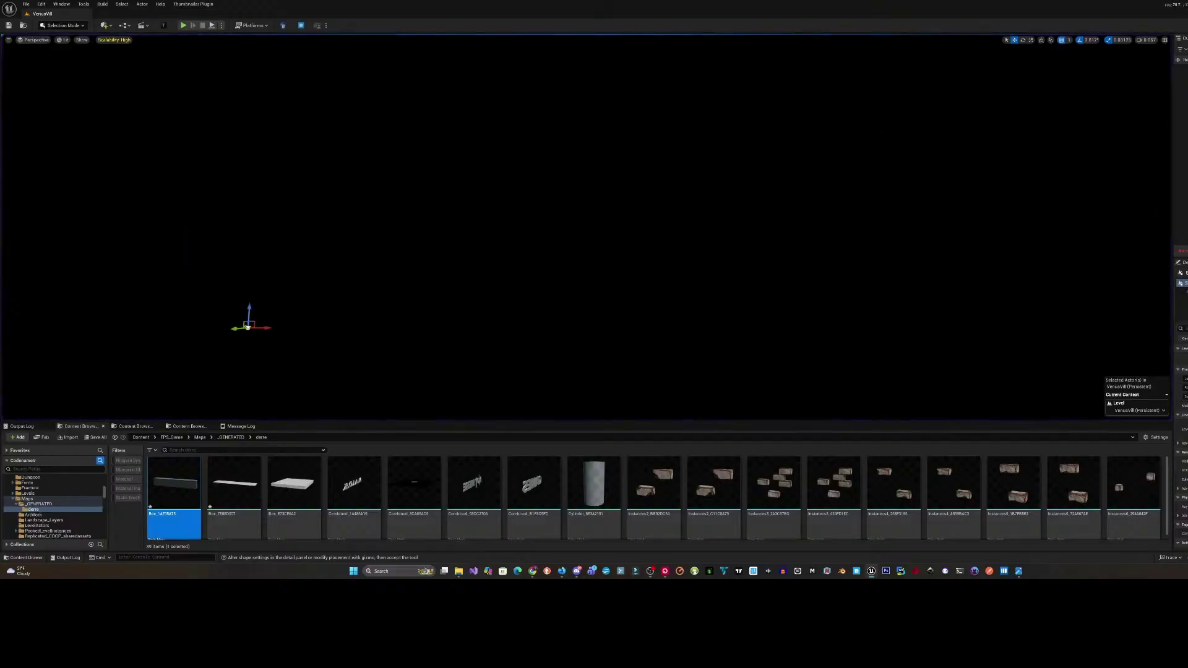
{"action": "key", "text": "f"}
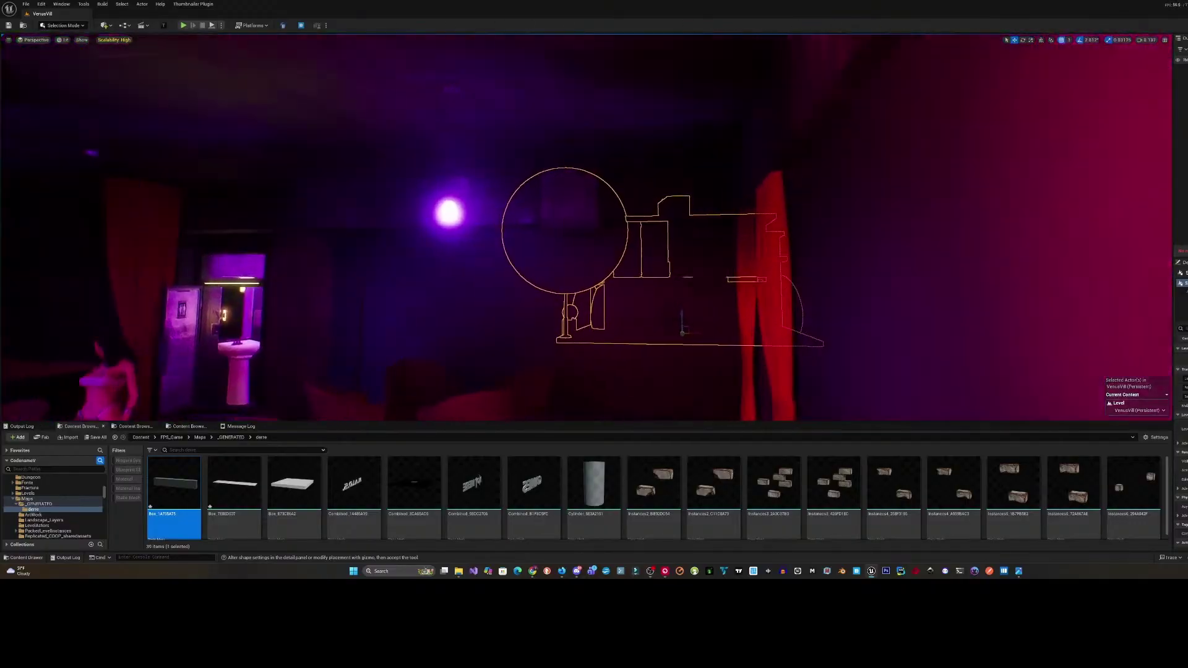
{"action": "key", "text": "w"}
{"action": "right_click_drag", "start_coordinate": [587, 227], "coordinate": [495, 229]}
{"action": "scroll", "coordinate": [586, 227], "scroll_direction": "up", "scroll_amount": 1}
{"action": "key", "text": "f"}
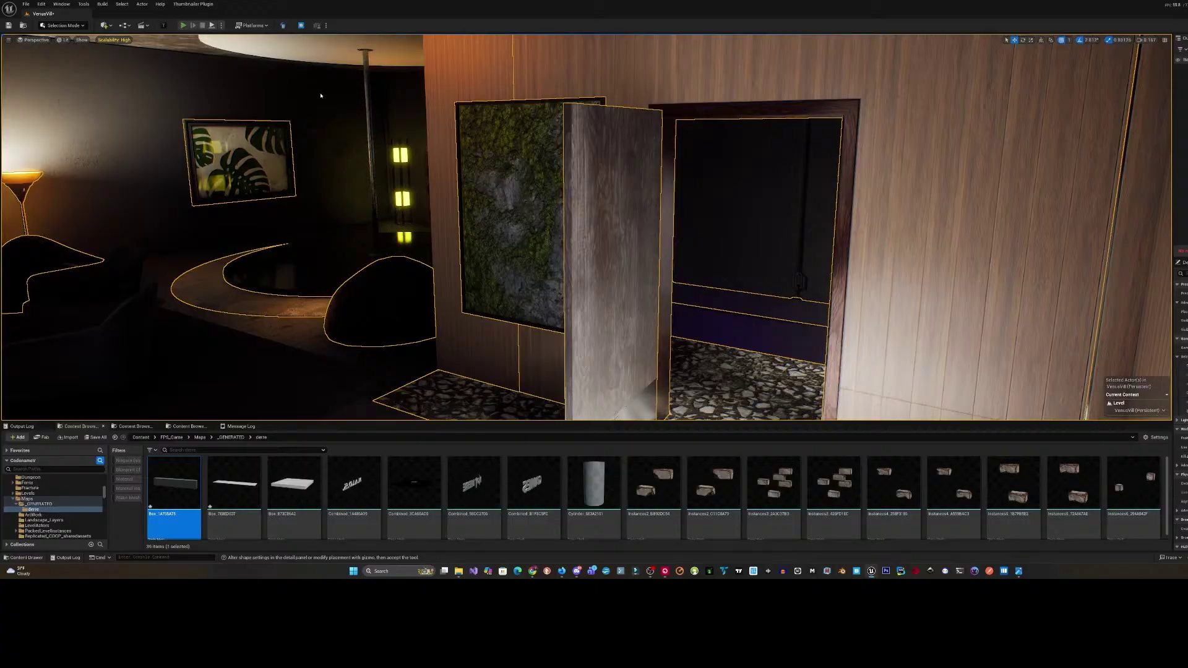
{"action": "key", "text": "alt+p"}
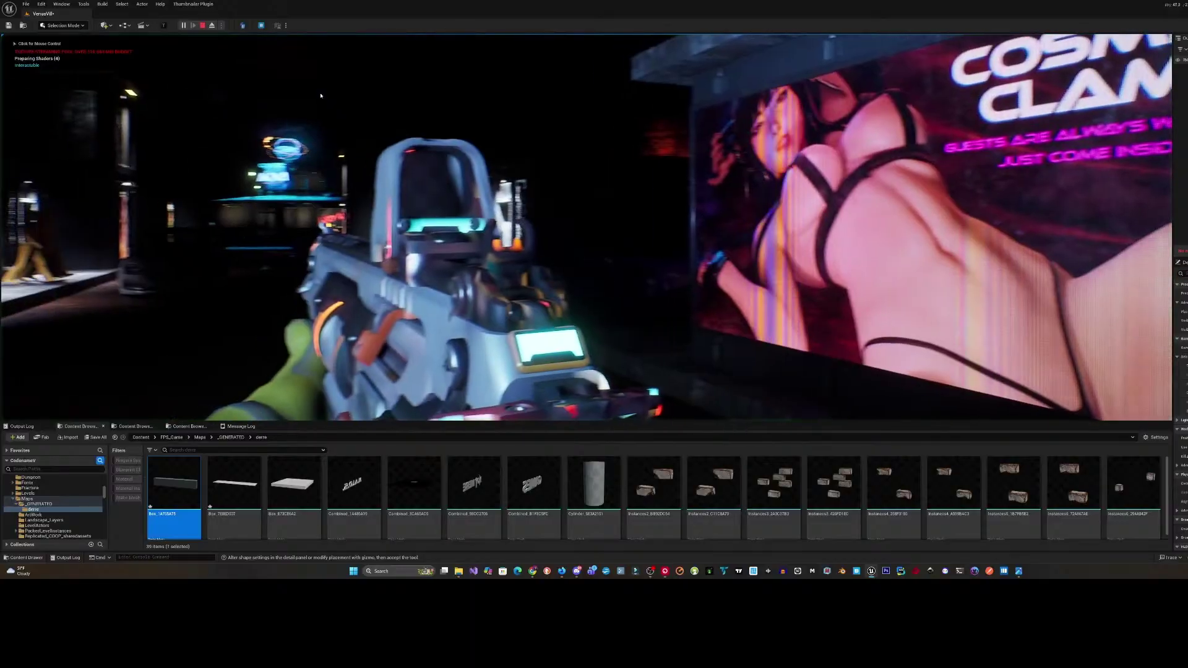
{"action": "key", "text": "Escape"}
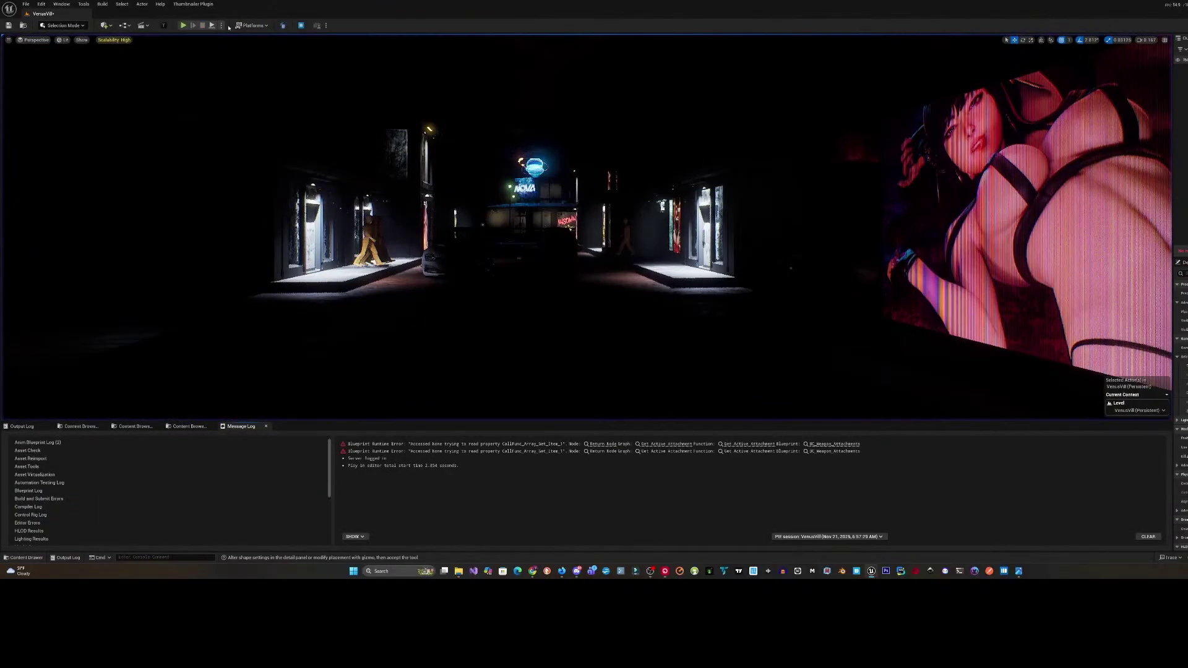
- Set the play session to spawn at the camera's location and start a full-screen playtest in the upper-floor living area
{"action": "left_click", "coordinate": [223, 26]}
{"action": "left_click", "coordinate": [247, 125]}
{"action": "key", "text": "f"}
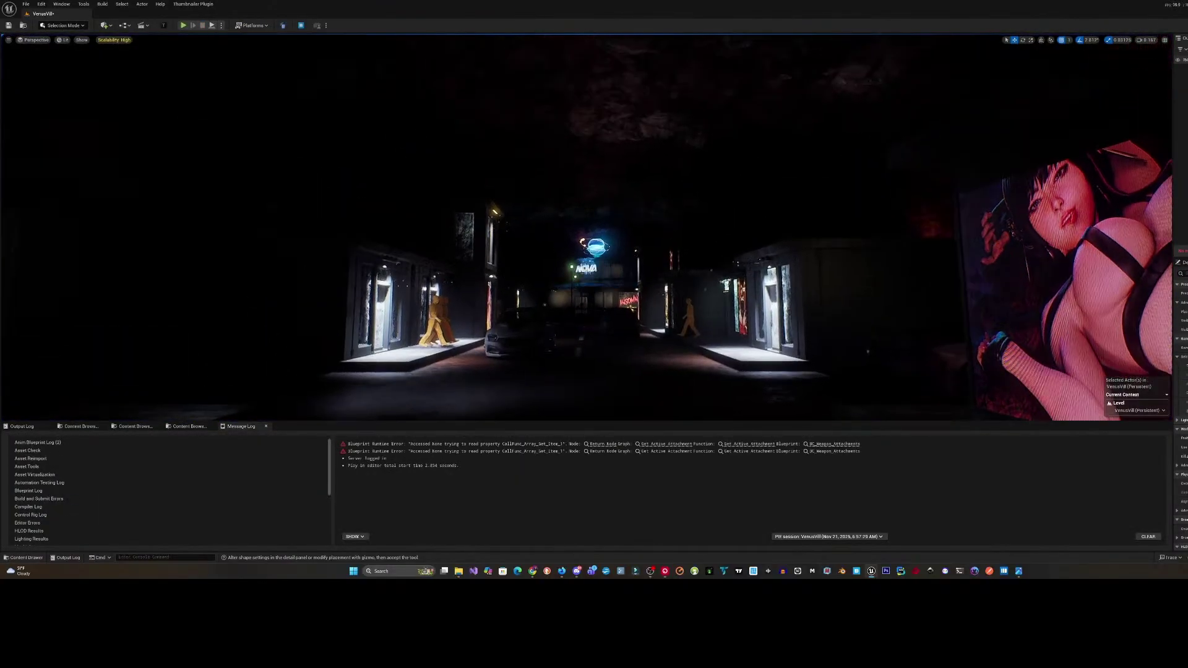
{"action": "key", "text": "w"}
{"action": "right_click_drag", "start_coordinate": [443, 173], "coordinate": [619, 174]}
{"action": "scroll", "coordinate": [444, 173], "scroll_direction": "up", "scroll_amount": 2}
{"action": "scroll", "coordinate": [489, 229], "scroll_direction": "down", "scroll_amount": 3}
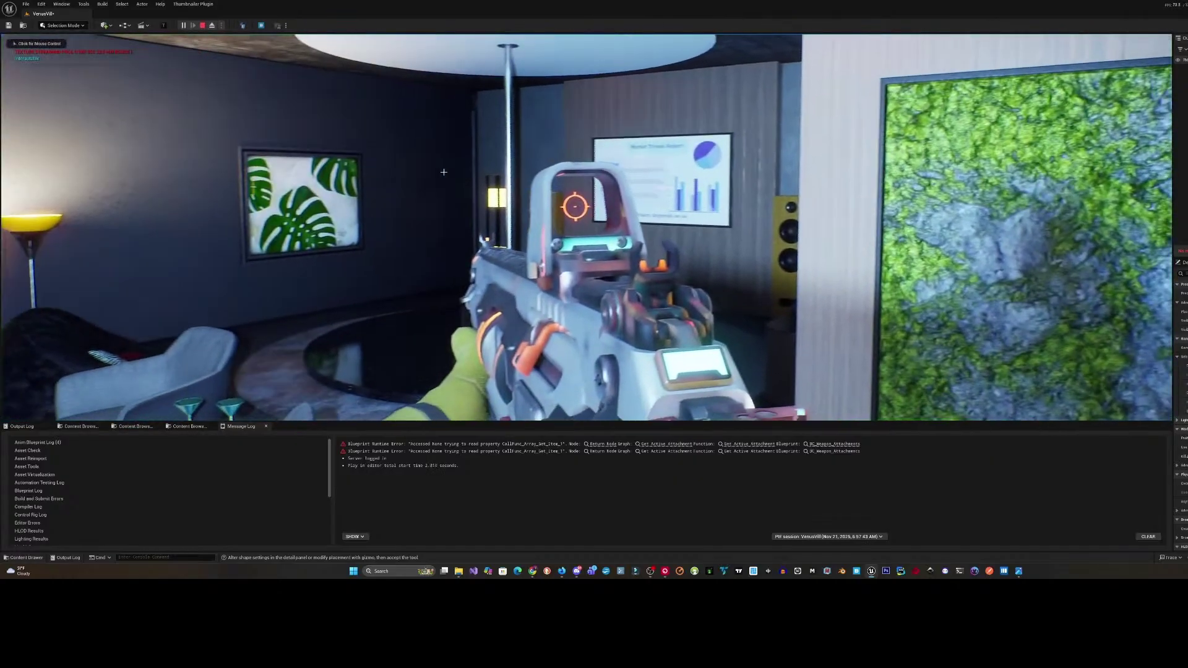
{"action": "key", "text": "F11"}
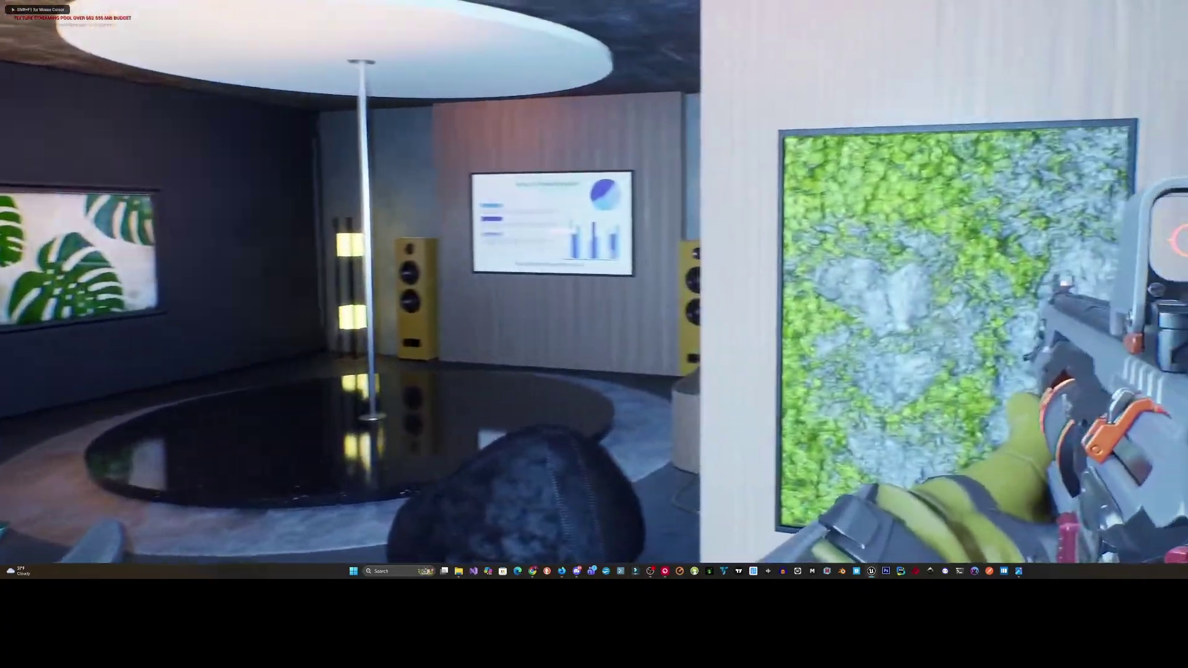
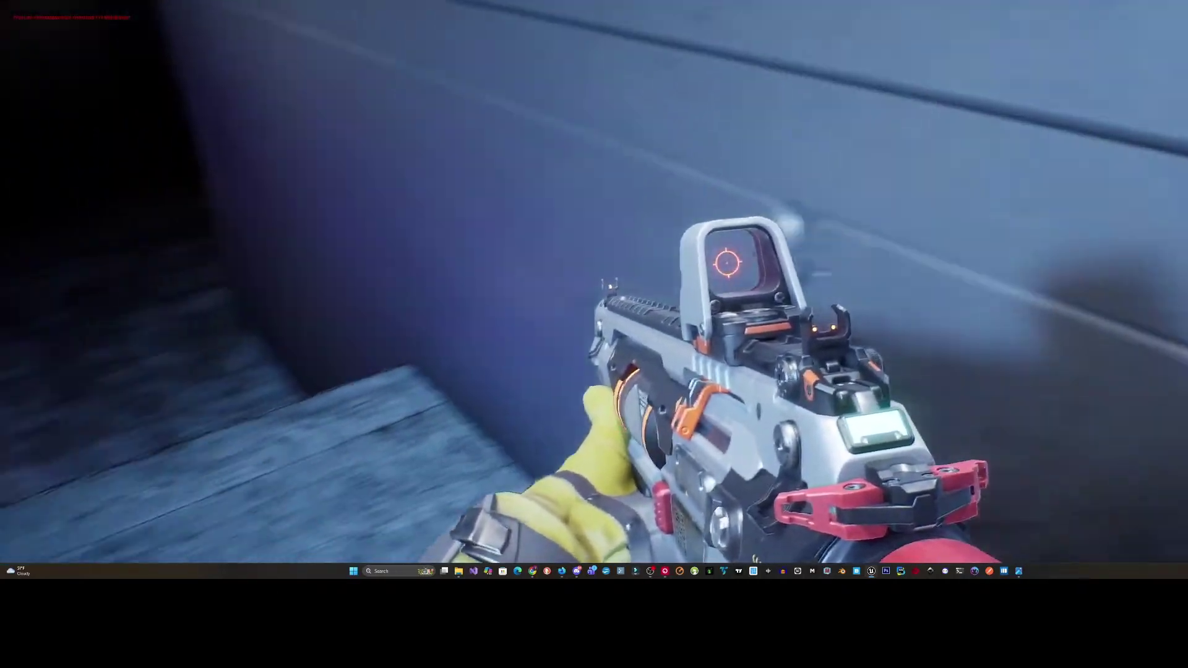
- Playtest the route from the stairs along the pebbled corridor, through the doorway and around the living area's round stage
{"action": "key", "text": "w"}
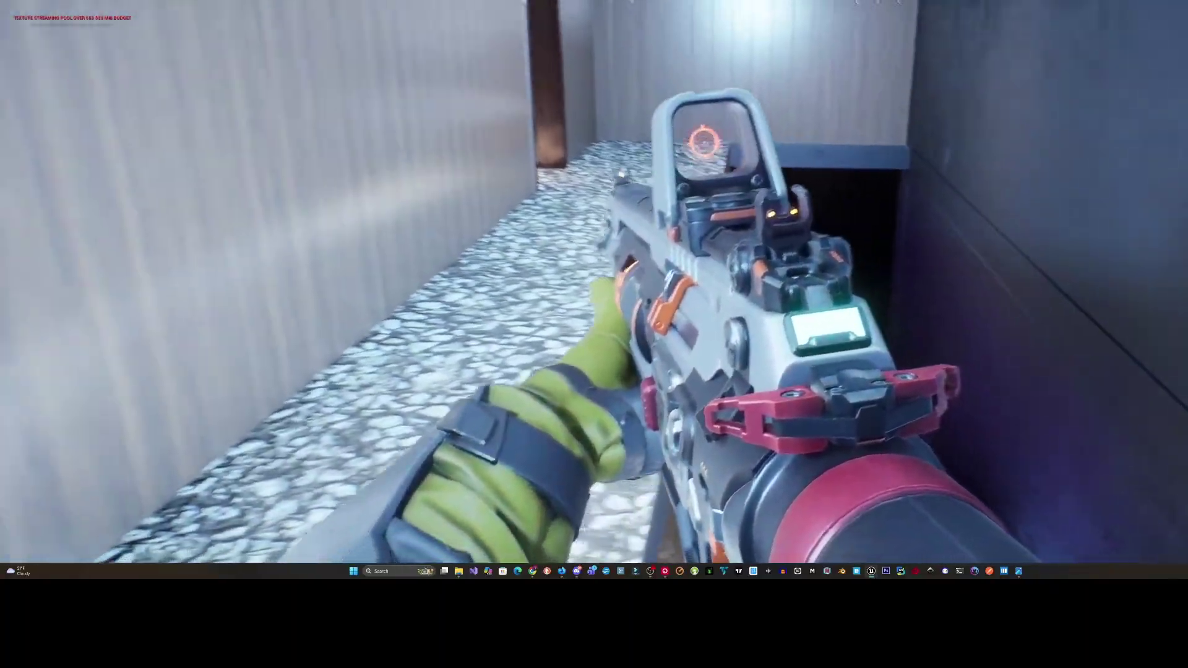
{"action": "key", "text": "w"}
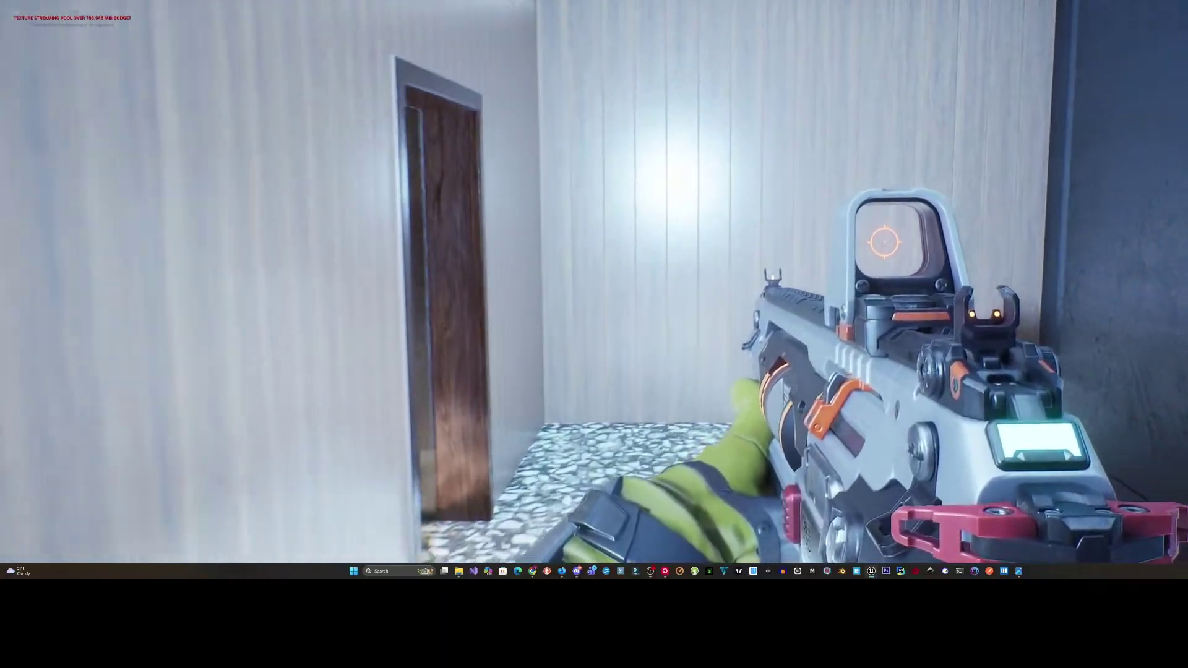
{"action": "key", "text": "w"}
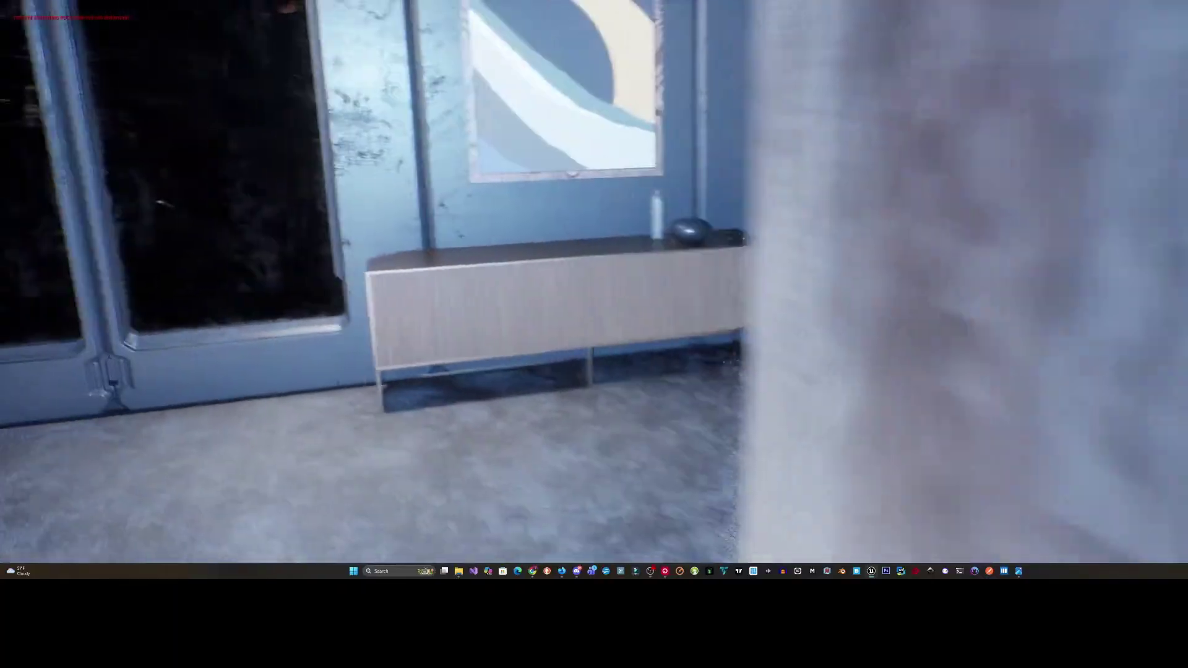
{"action": "key", "text": "w"}
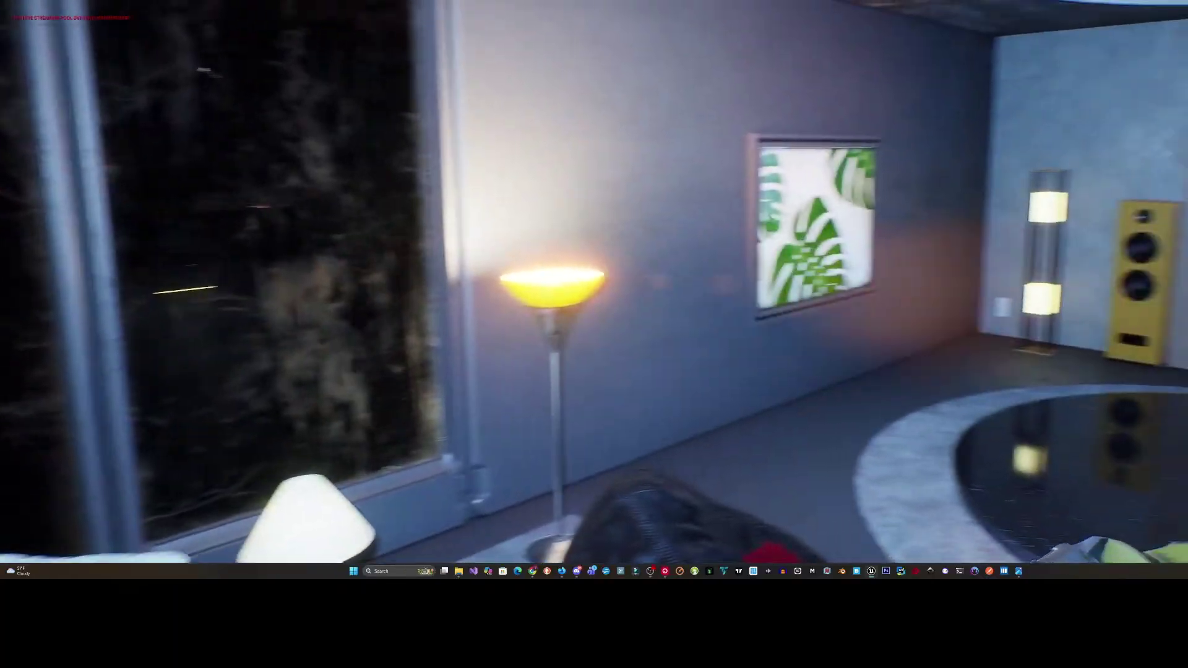
{"action": "key", "text": "w"}
{"action": "key", "text": "w"}
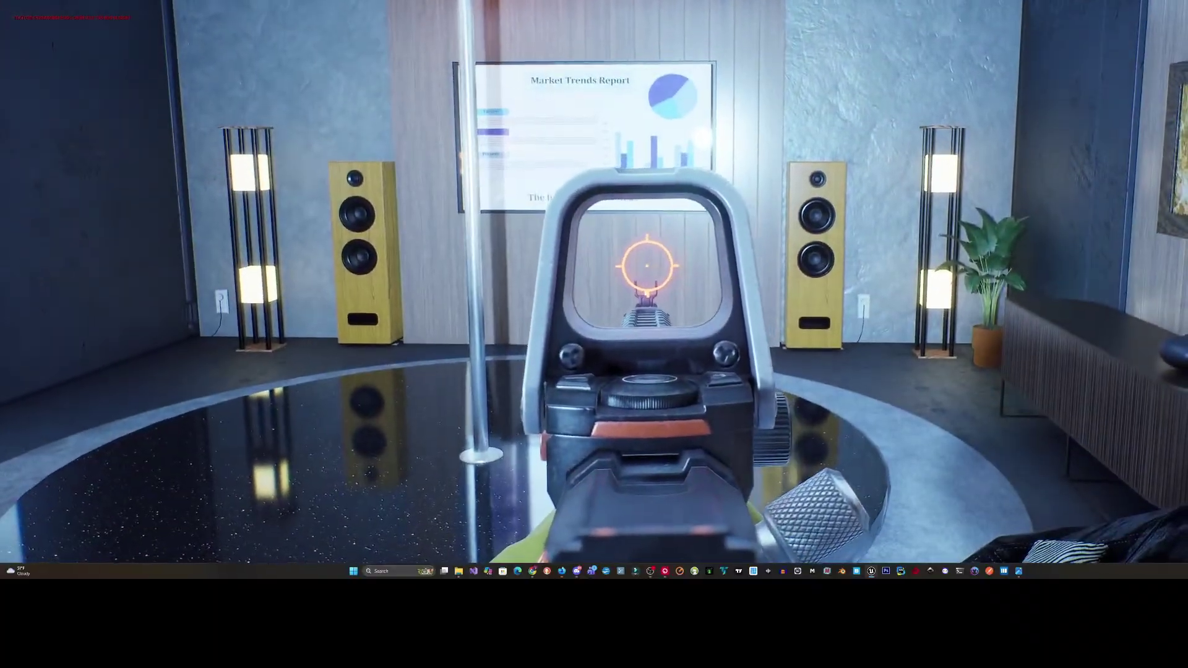
{"action": "key", "text": "w"}
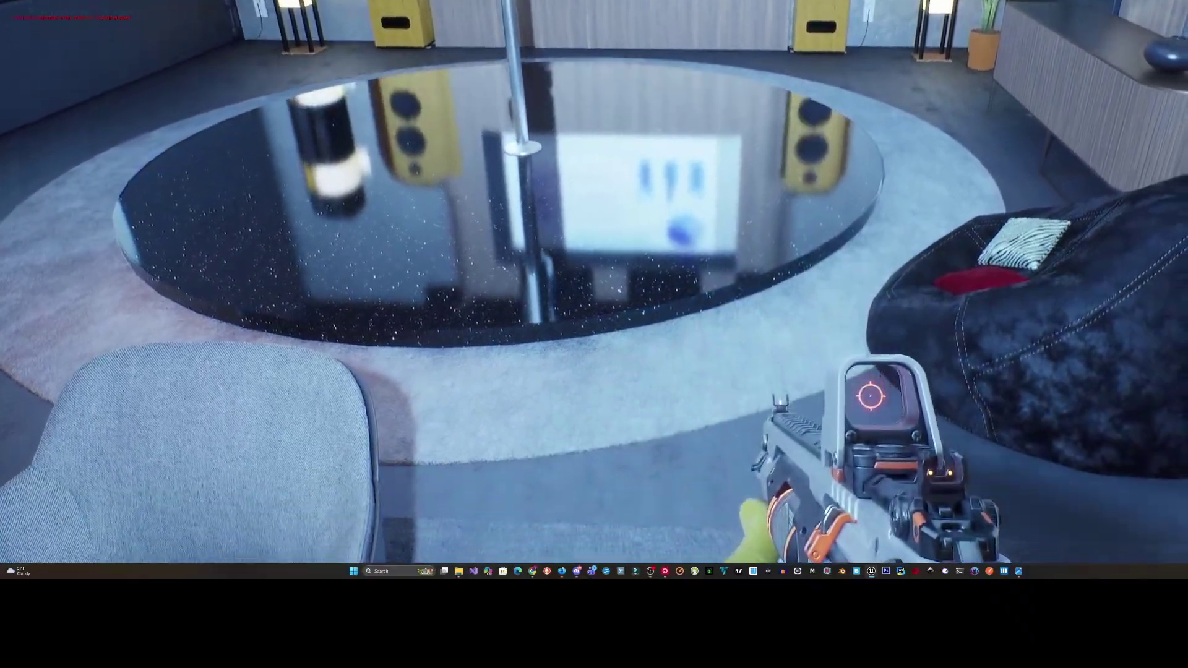
{"action": "key", "text": "w"}
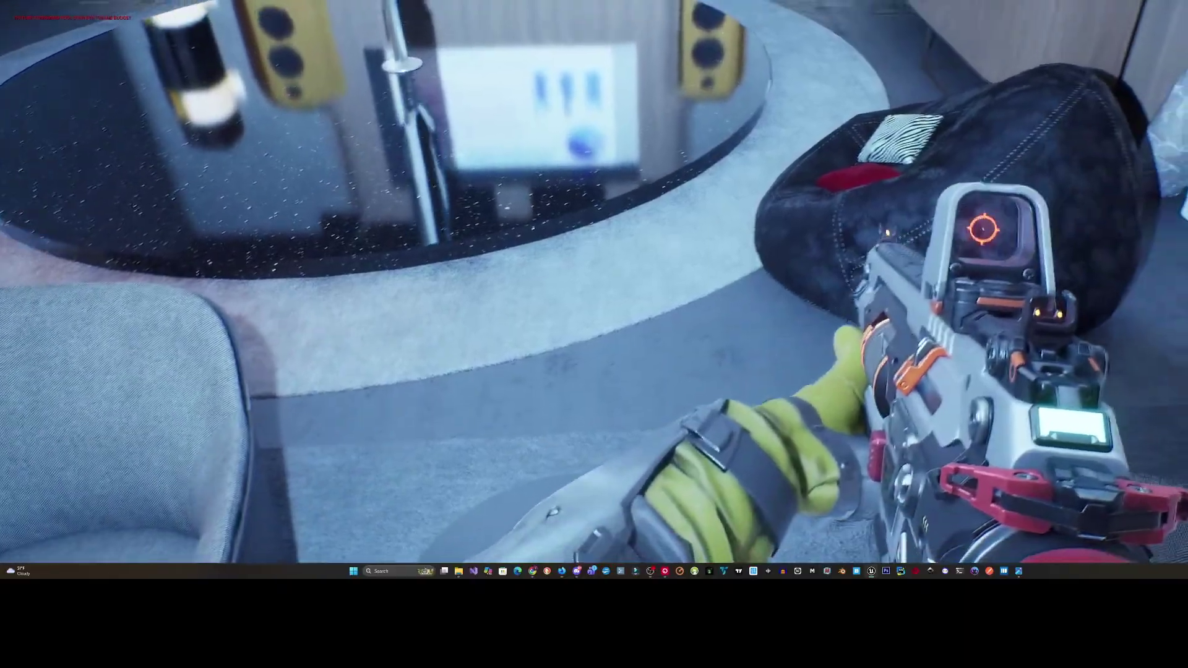
{"action": "key", "text": "w"}
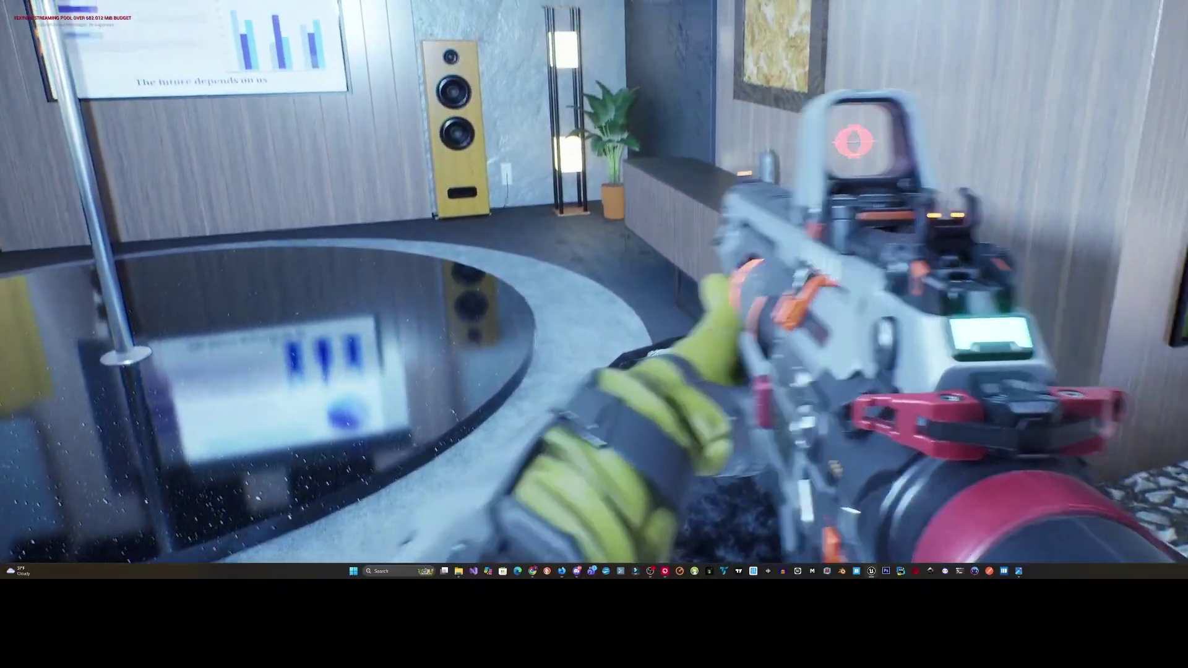
{"action": "key", "text": "a"}
{"action": "left_click", "coordinate": [595, 282]}
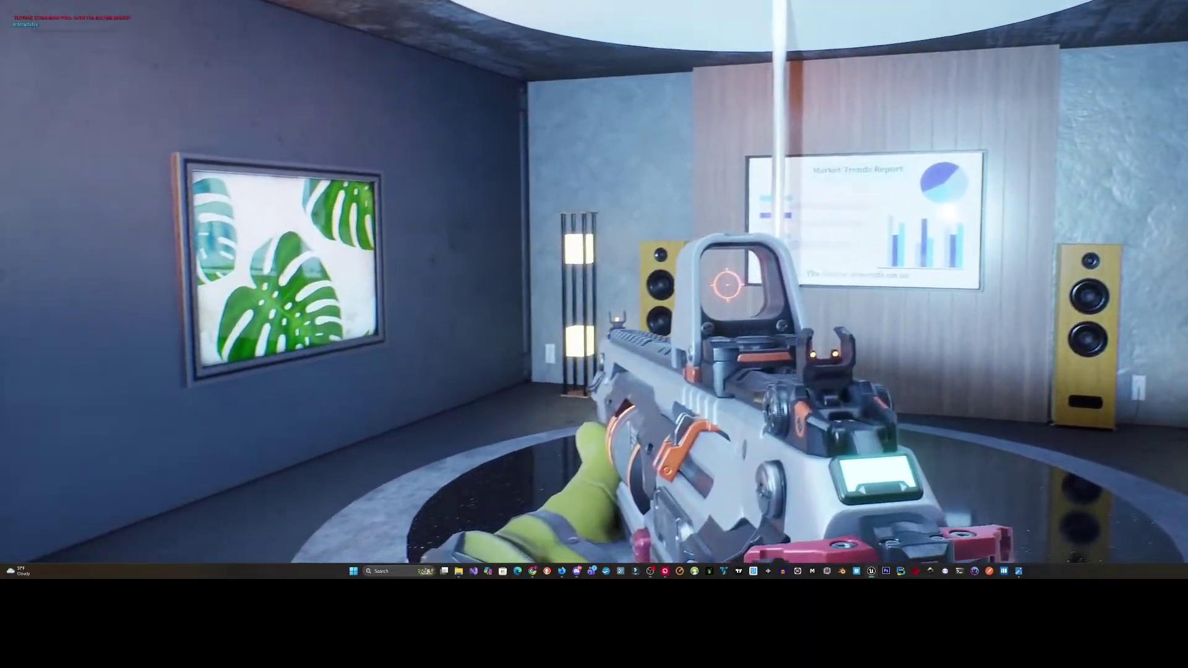
- Playtest the route from the living area past the moss panel and open door to the kitchen and dining table
{"action": "key", "text": "w"}
{"action": "key", "text": "w"}
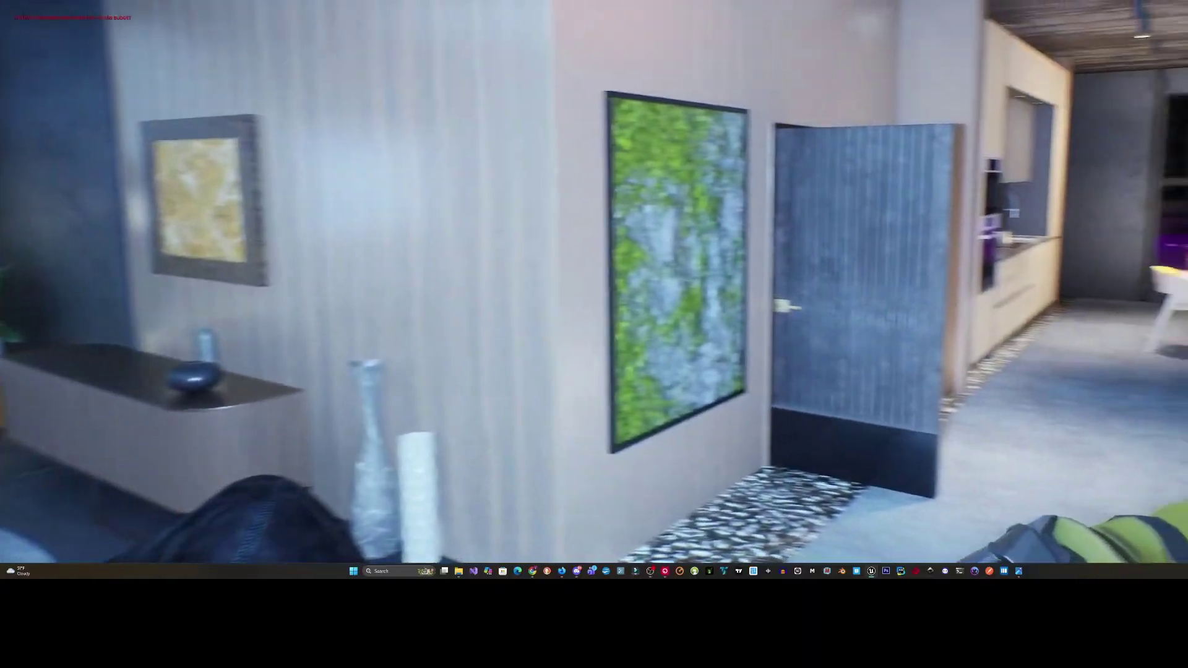
{"action": "key", "text": "w"}
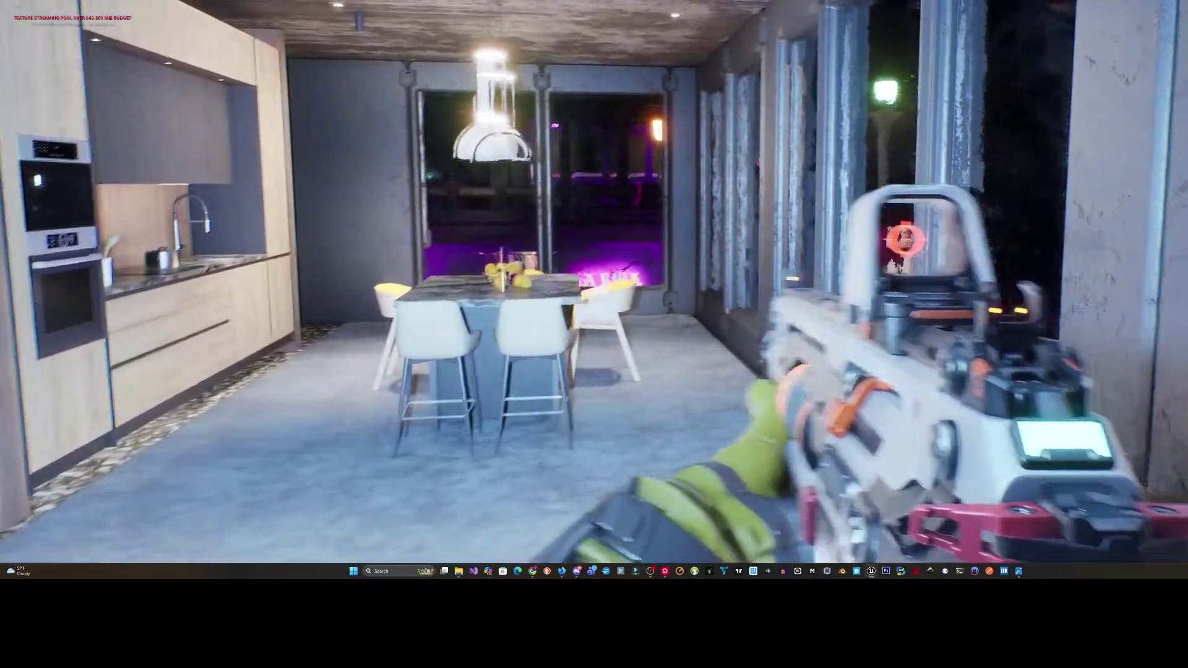
{"action": "key", "text": "w"}
{"action": "key", "text": "d"}
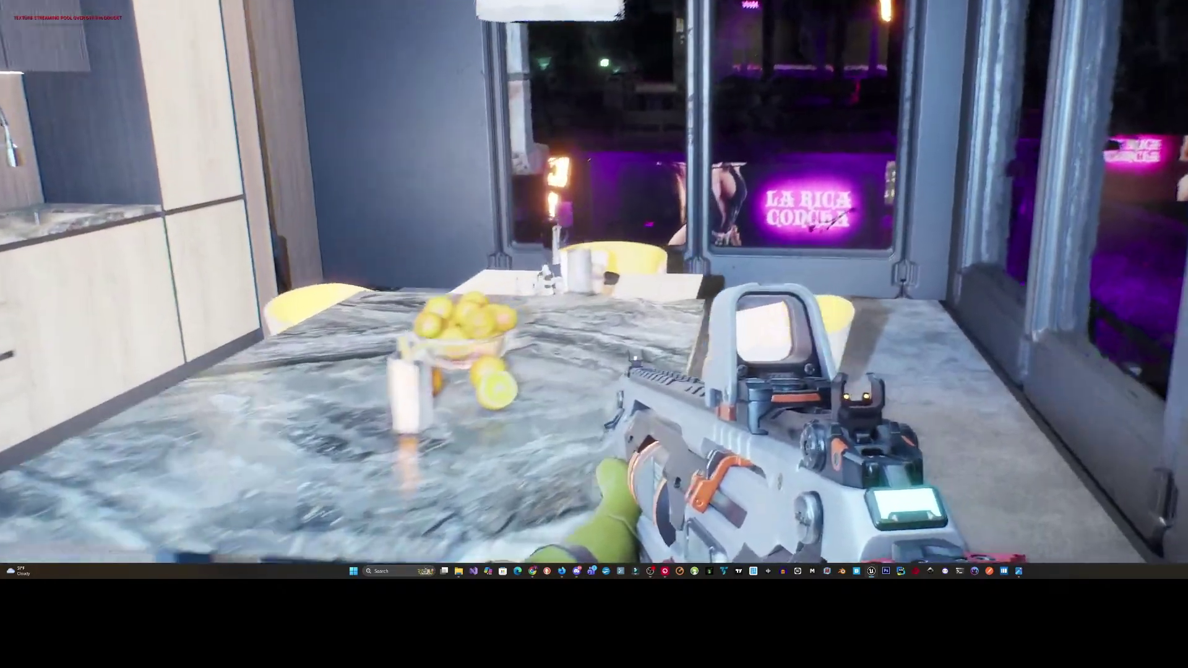
{"action": "key", "text": "s"}
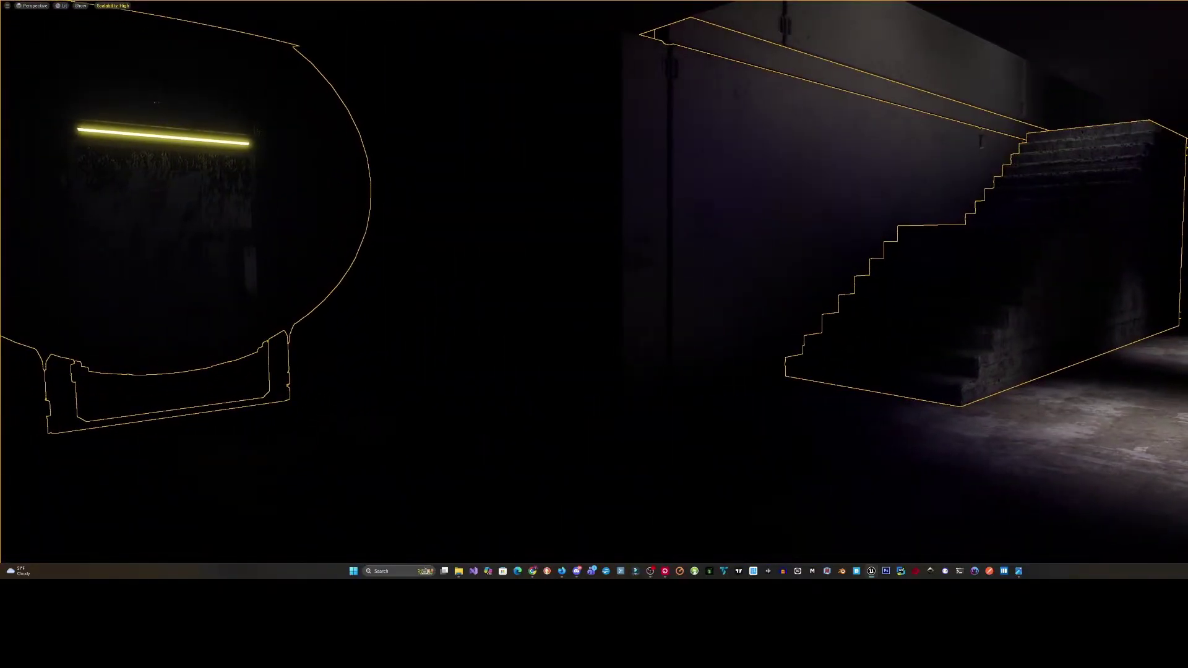
- Toggle the viewport's game view and examine the concrete stairs and the stairwell opening beside the pebbled walkway
{"action": "key", "text": "g"}
{"action": "mouse_move", "coordinate": [594, 282]}
{"action": "right_mouse_down"}
{"action": "mouse_move", "coordinate": [866, 282]}
{"action": "mouse_move", "coordinate": [581, 278]}
{"action": "mouse_move", "coordinate": [597, 278]}
{"action": "right_mouse_up"}
{"action": "right_click_drag", "start_coordinate": [746, 282], "coordinate": [993, 272]}
{"action": "key", "text": "a"}
{"action": "key", "text": "d"}
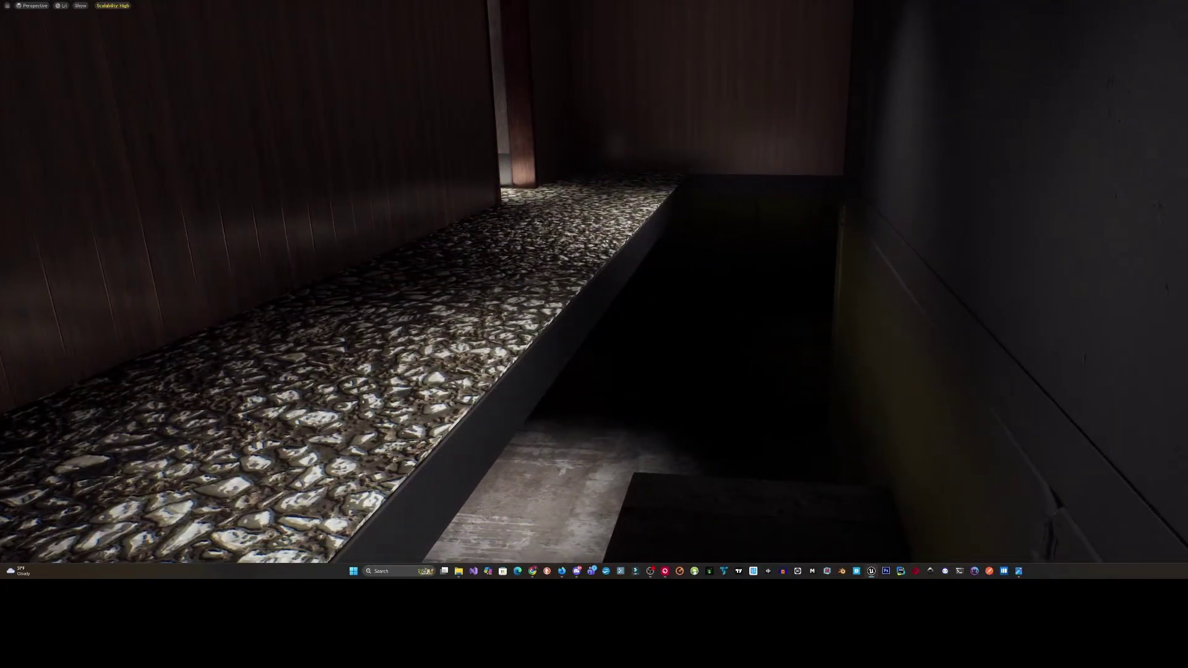
- Open the building's level instance for editing and select the concrete stairs in the stairwell
{"action": "left_click", "coordinate": [833, 505]}
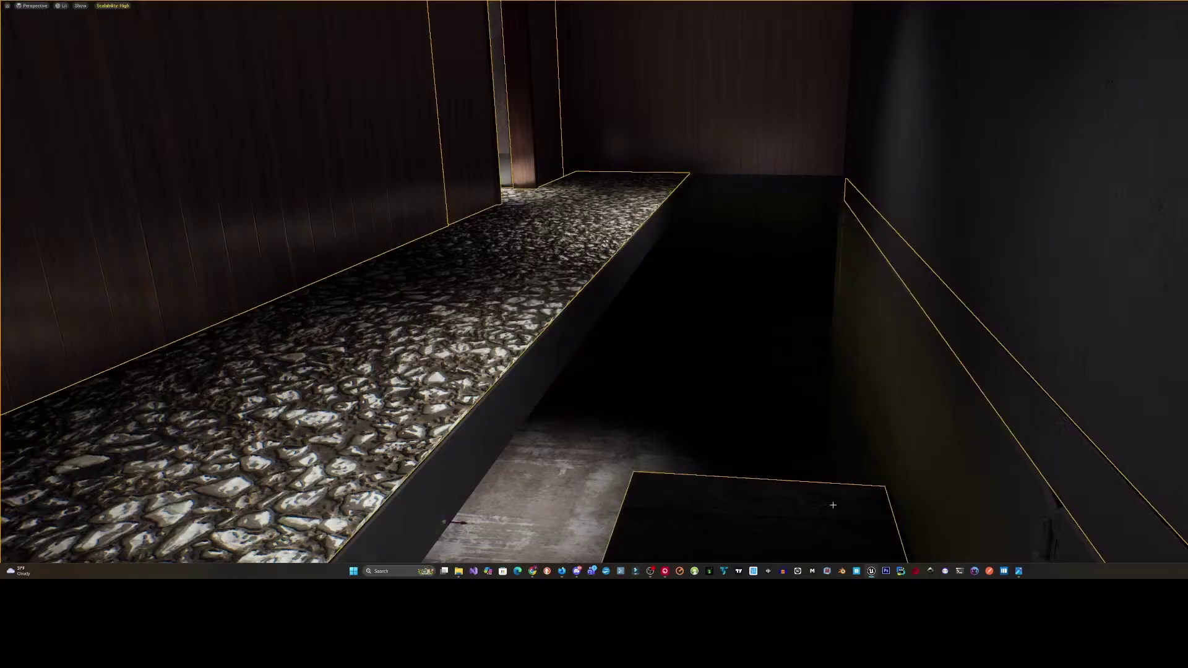
{"action": "right_click", "coordinate": [588, 286]}
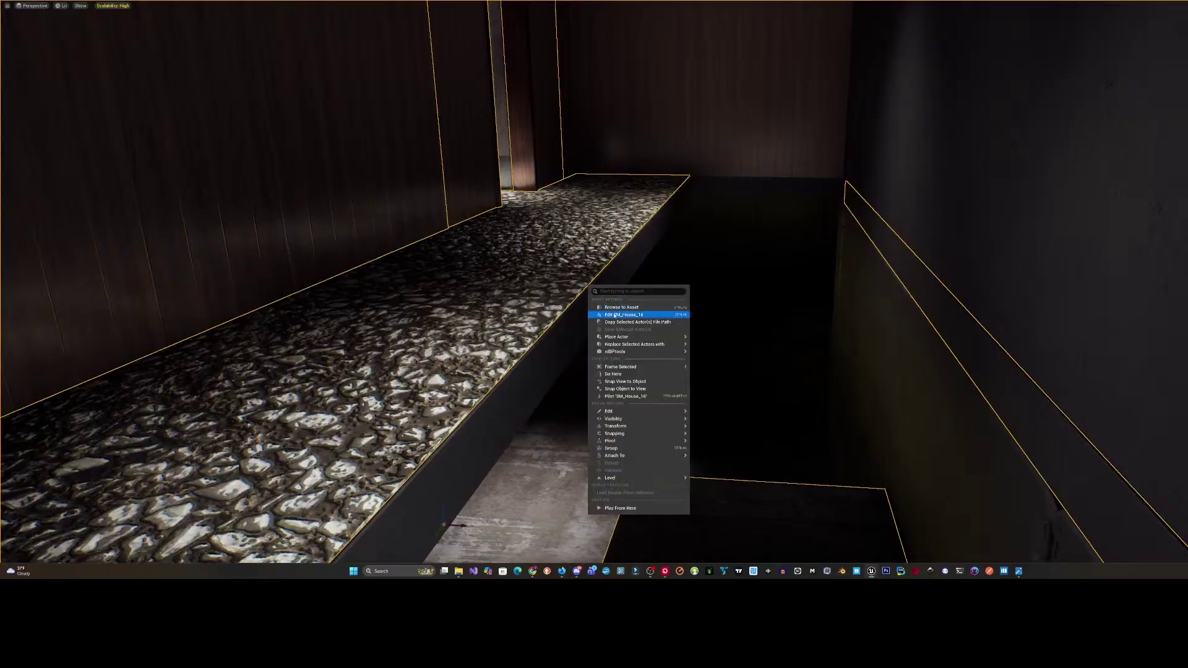
{"action": "left_click", "coordinate": [615, 307]}
{"action": "left_click", "coordinate": [731, 488]}
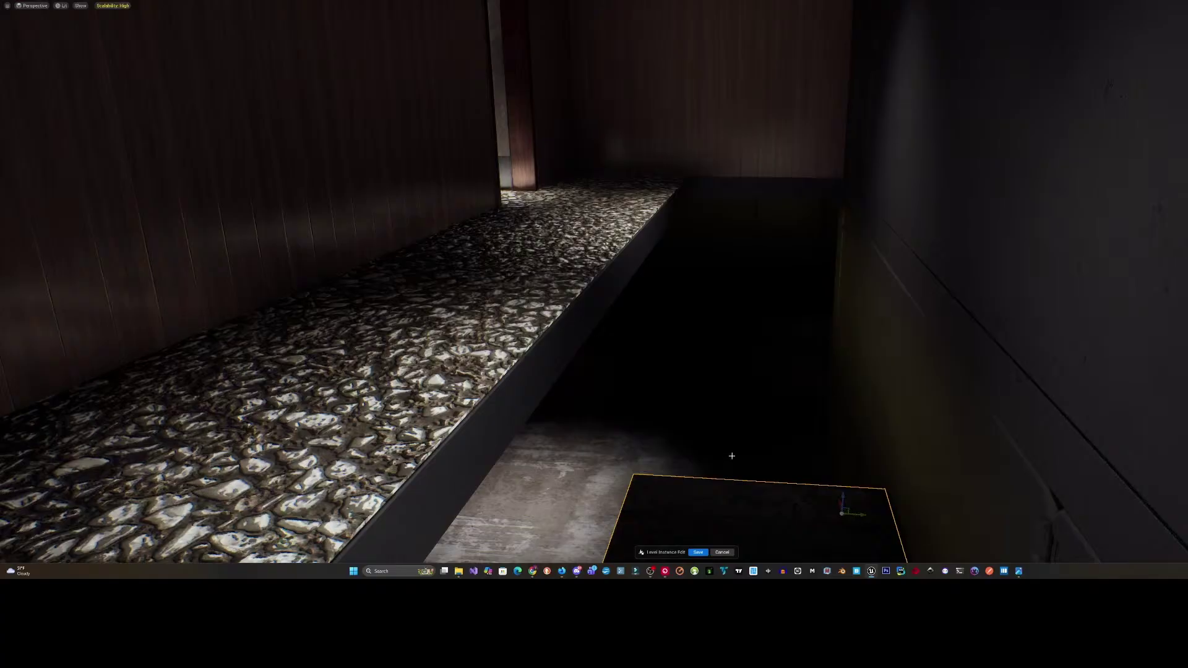
- Rotate the concrete stairs about their vertical axis to run the opposite way and move them back into the stairwell
{"action": "right_click_drag", "start_coordinate": [731, 456], "coordinate": [729, 564]}
{"action": "mouse_move", "coordinate": [704, 281]}
{"action": "right_mouse_down"}
{"action": "mouse_move", "coordinate": [704, 408]}
{"action": "mouse_move", "coordinate": [704, 281]}
{"action": "right_mouse_up"}
{"action": "key", "text": "e"}
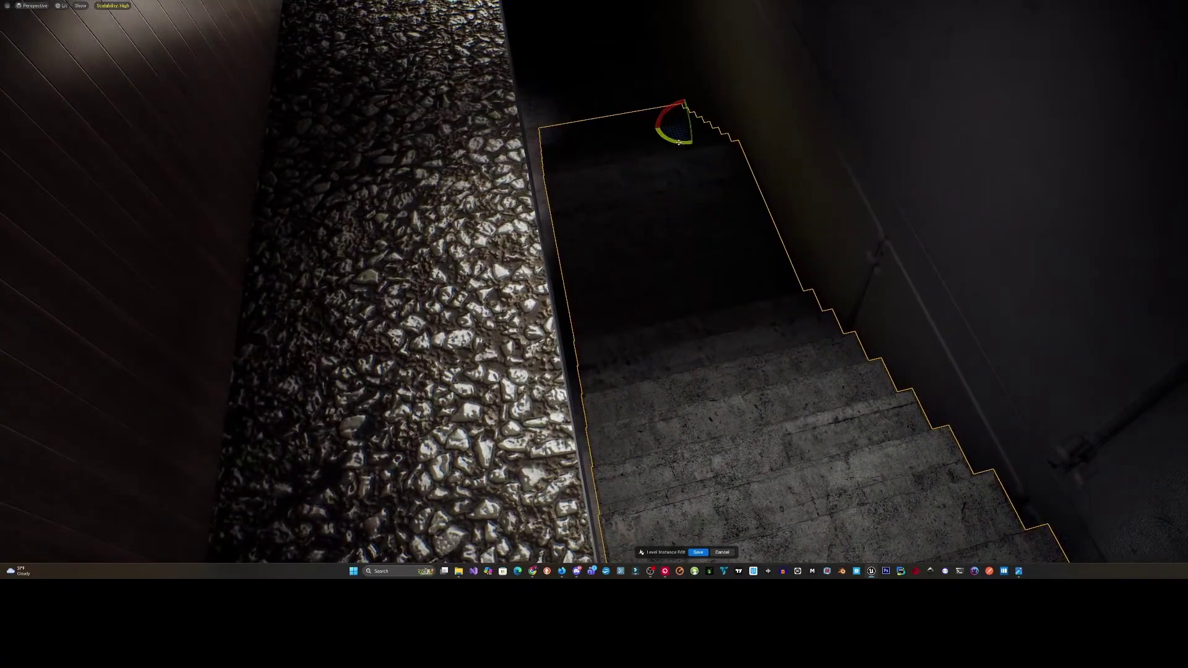
{"action": "left_click_drag", "start_coordinate": [679, 144], "coordinate": [569, 136]}
{"action": "key", "text": "w"}
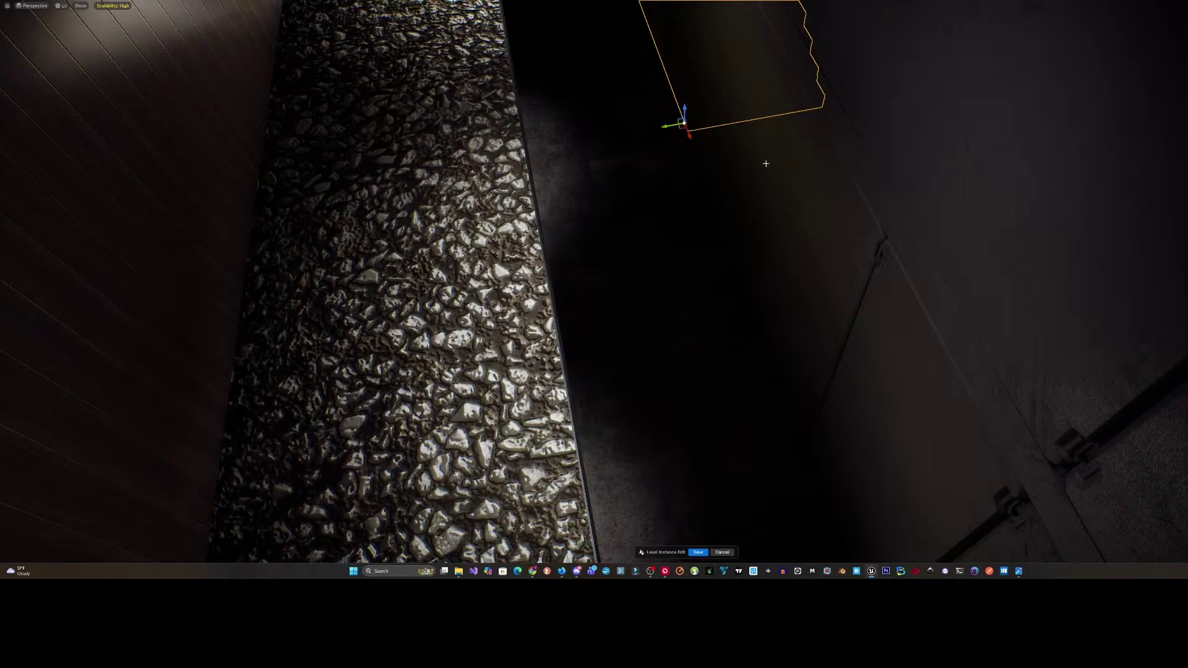
{"action": "left_click_drag", "start_coordinate": [682, 133], "coordinate": [659, 509]}
- Slide the rotated stairs along the stairwell and fine-tune their sideways position between the wall and the pebbled walkway
{"action": "right_click_drag", "start_coordinate": [991, 146], "coordinate": [924, 174]}
{"action": "left_click_drag", "start_coordinate": [727, 227], "coordinate": [738, 203], "text": "shift"}
{"action": "right_click_drag", "start_coordinate": [738, 203], "coordinate": [738, 202]}
{"action": "right_click_drag", "start_coordinate": [969, 274], "coordinate": [968, 274]}
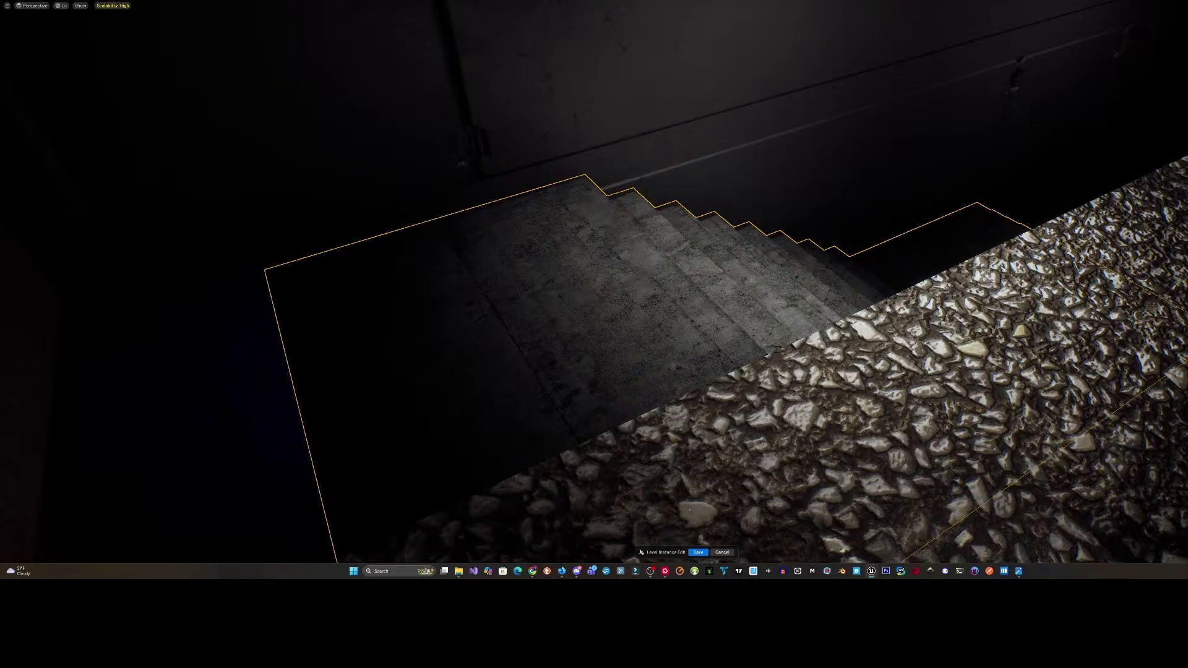
{"action": "left_click_drag", "start_coordinate": [969, 274], "coordinate": [833, 310]}
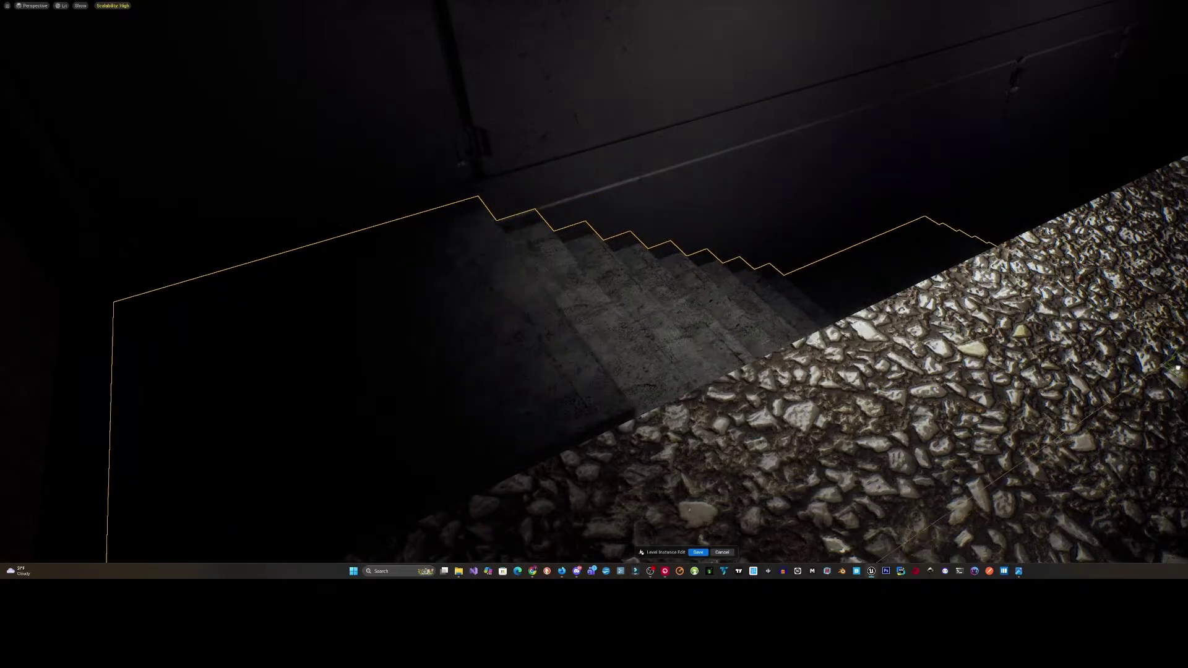
{"action": "right_click_drag", "start_coordinate": [1106, 340], "coordinate": [1106, 340]}
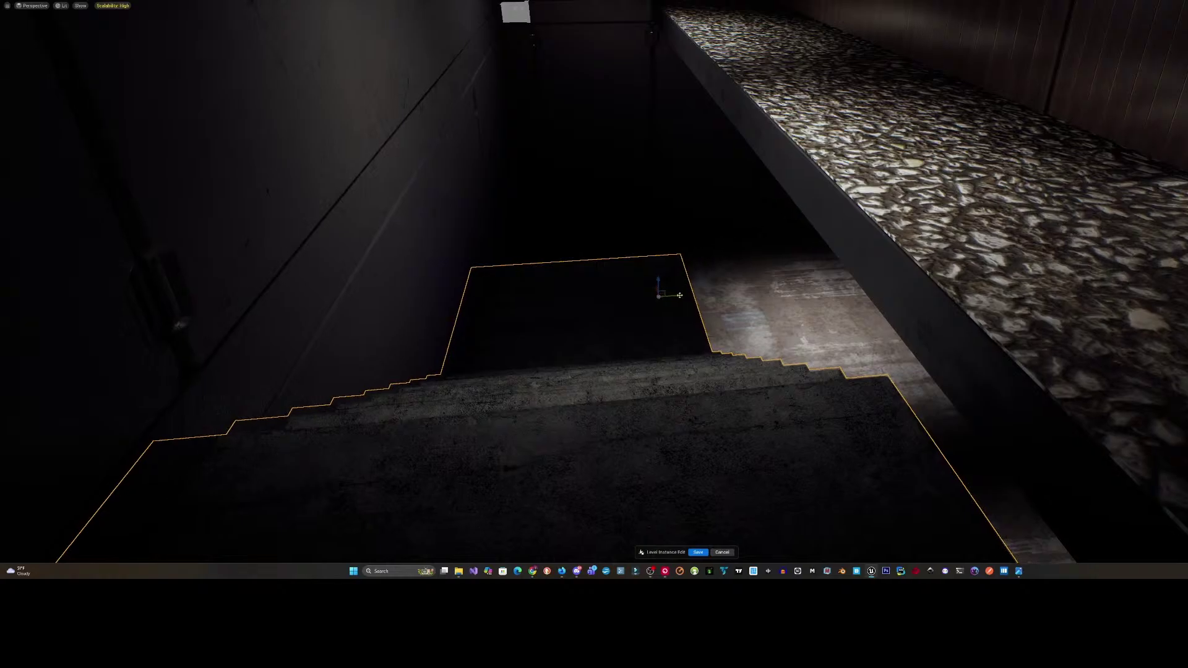
{"action": "left_click_drag", "start_coordinate": [678, 295], "coordinate": [685, 294]}
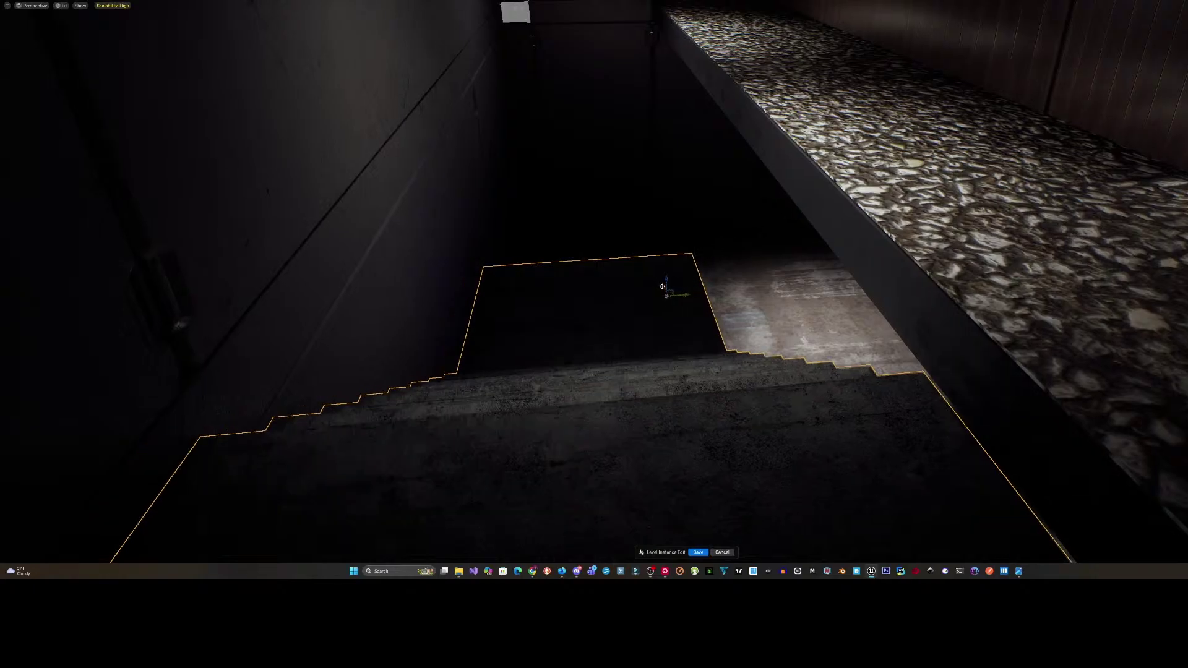
- Move the long black beam from the stairwell wall to the edge of the pebbled walkway
{"action": "right_click_drag", "start_coordinate": [663, 287], "coordinate": [665, 291]}
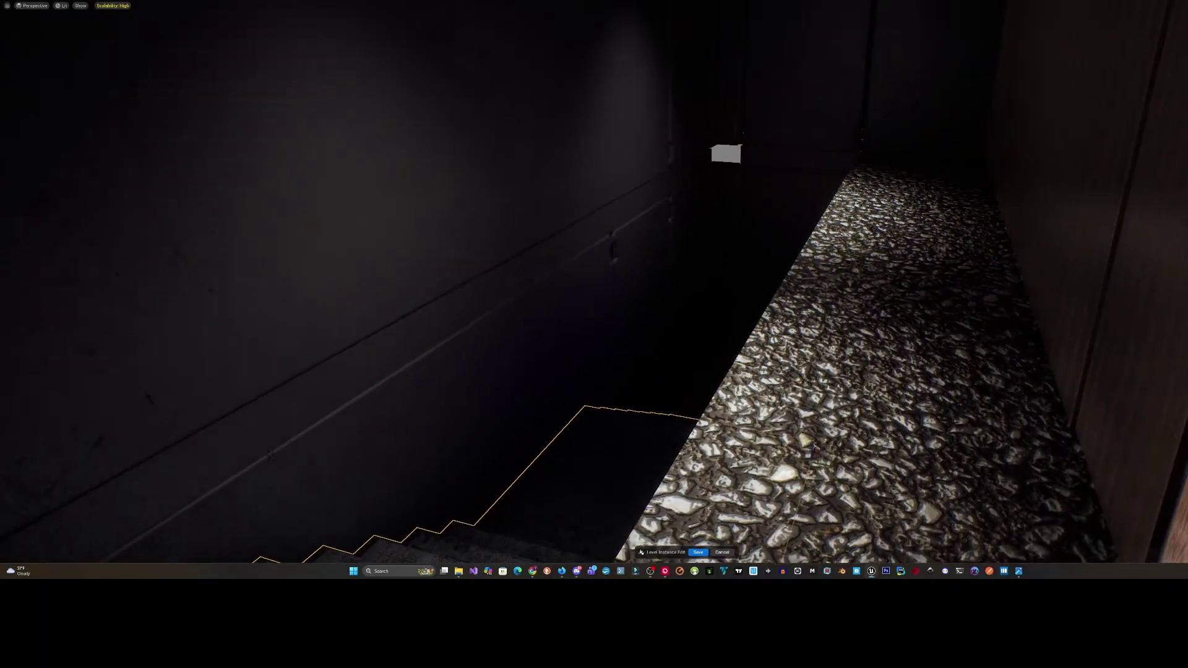
{"action": "right_click_drag", "start_coordinate": [665, 291], "coordinate": [665, 290]}
{"action": "right_click_drag", "start_coordinate": [883, 158], "coordinate": [882, 158]}
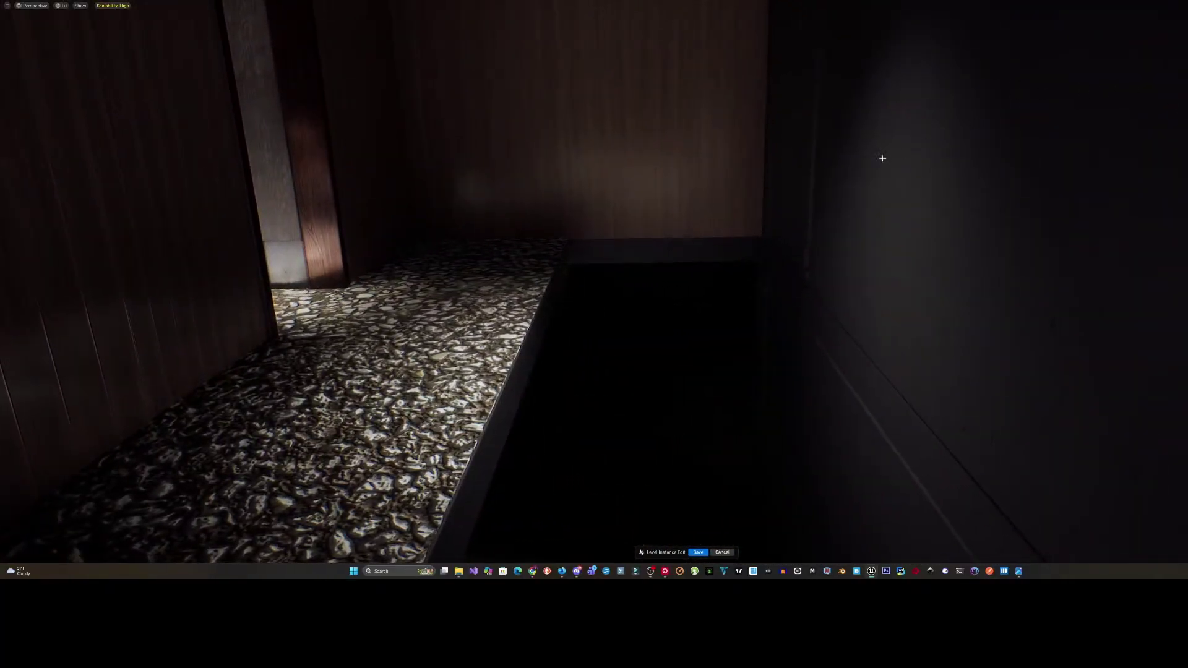
{"action": "left_click", "coordinate": [679, 248]}
{"action": "left_click", "coordinate": [810, 301]}
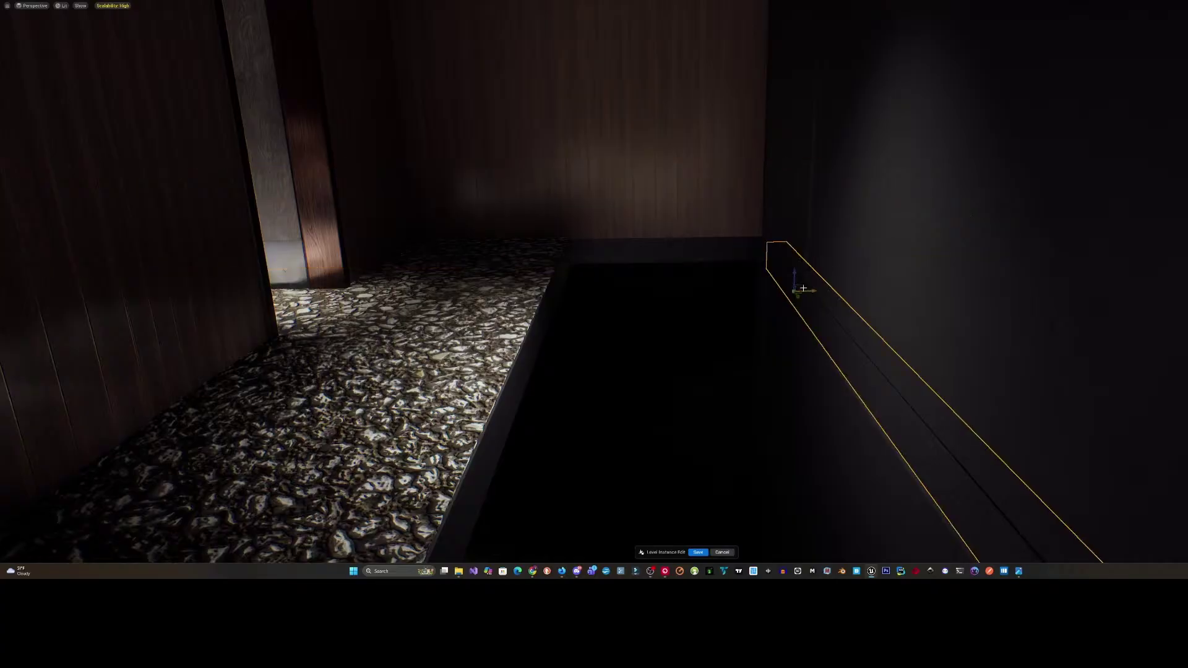
{"action": "left_click_drag", "start_coordinate": [812, 289], "coordinate": [590, 293]}
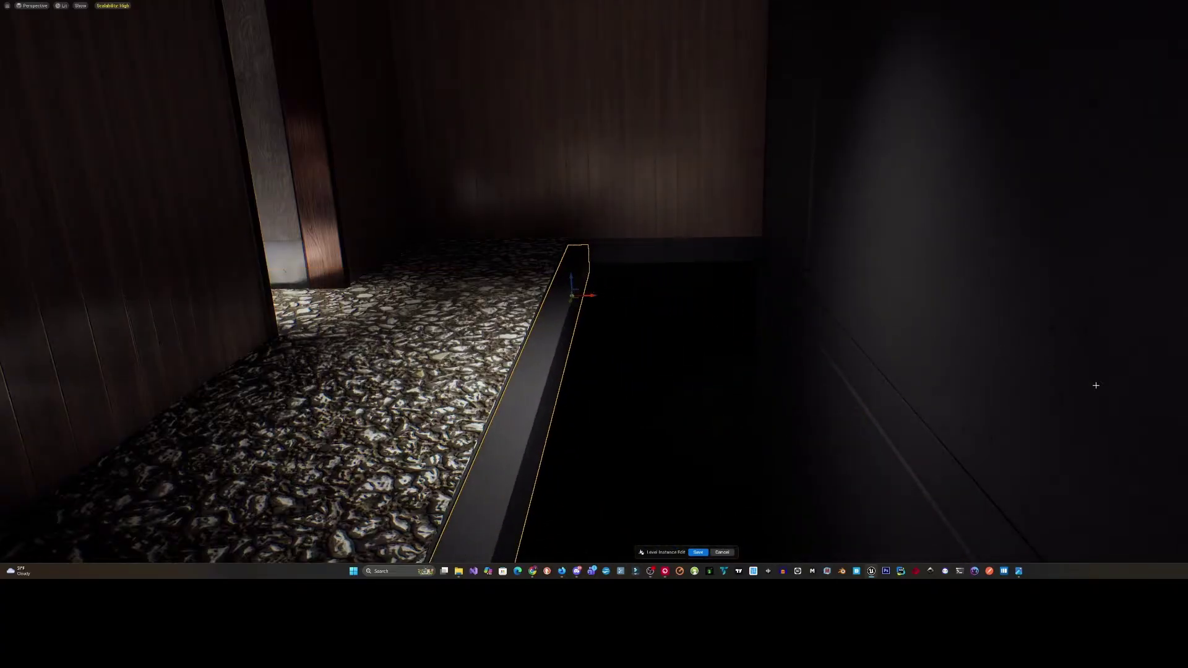
- Leave the full-screen viewport, return the beam to the stairwell wall and repeat it as parallel planks across the opening
{"action": "key", "text": "F11"}
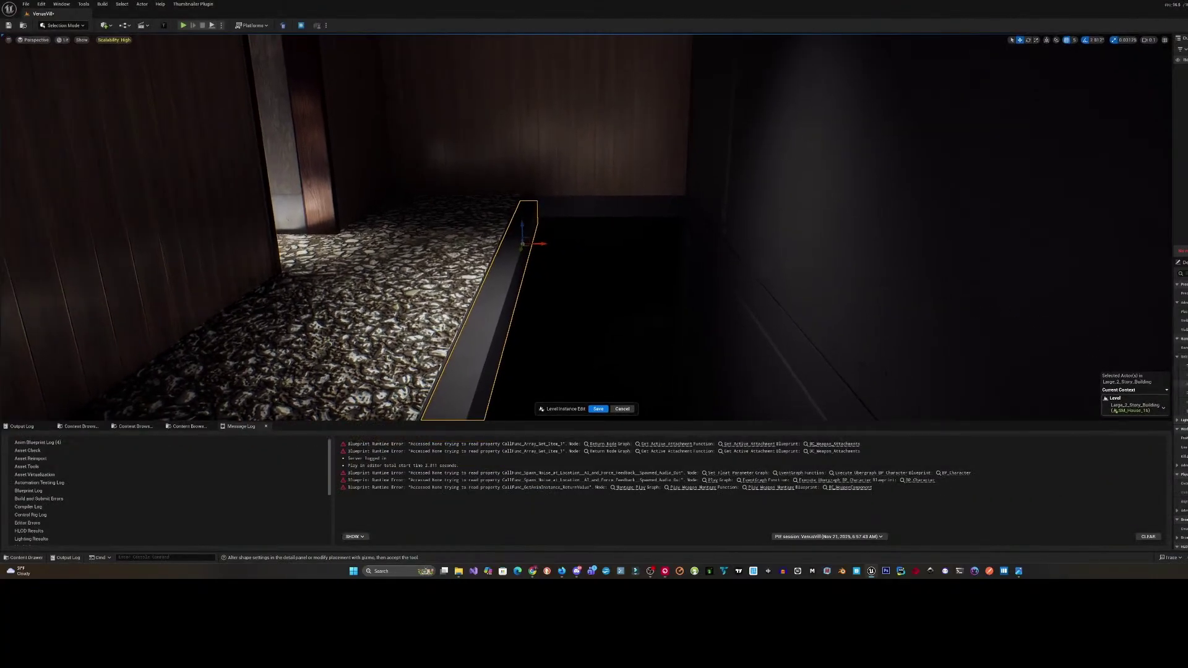
{"action": "left_click", "coordinate": [1184, 263]}
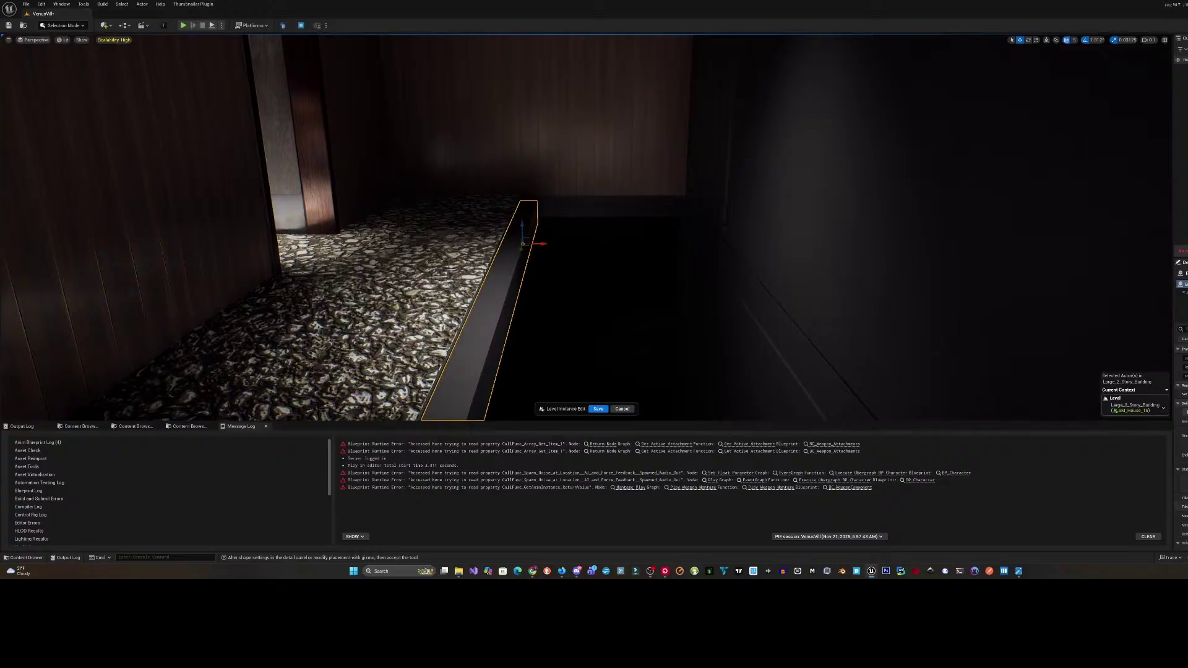
{"action": "key", "text": "Return"}
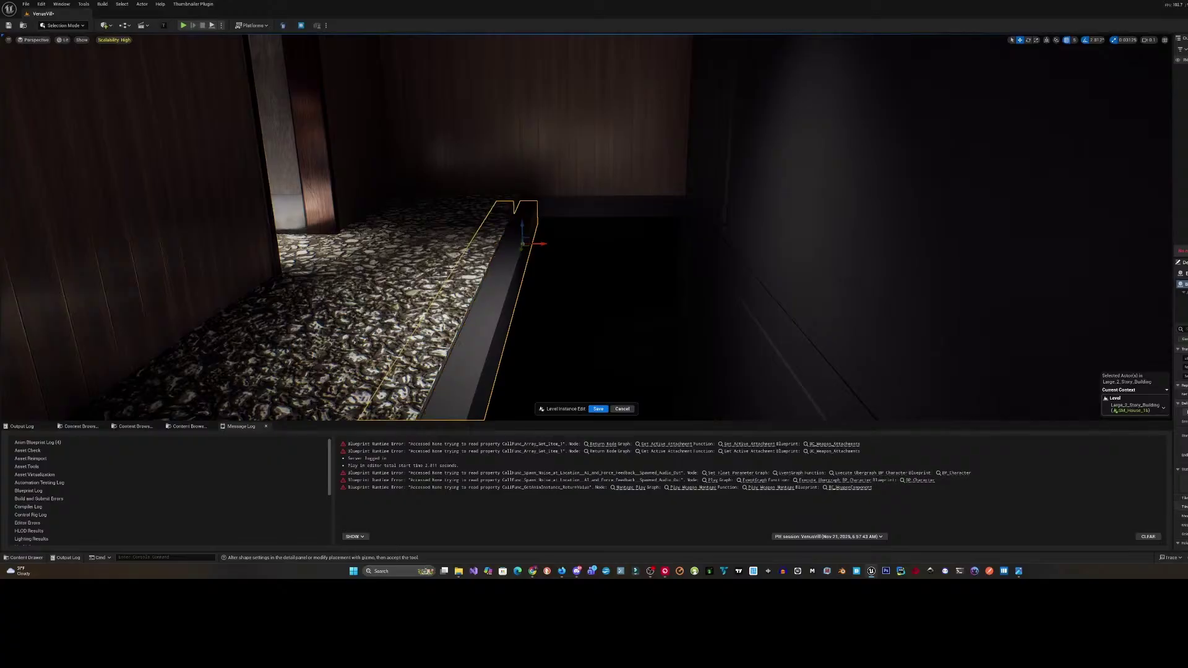
{"action": "left_click_drag", "start_coordinate": [543, 246], "coordinate": [721, 238]}
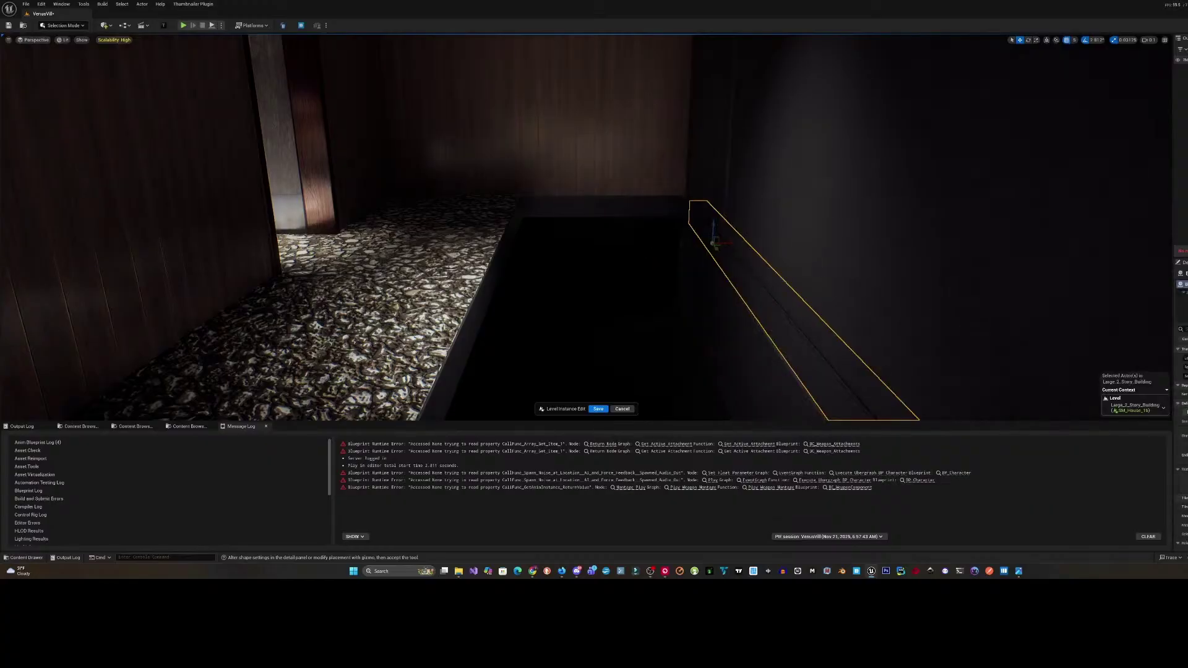
{"action": "left_click_drag", "start_coordinate": [1183, 498], "coordinate": [1186, 498]}
- Inspect the row of planks over the stairs and reduce it to the single beam along the stairwell wall
{"action": "right_click_drag", "start_coordinate": [1031, 361], "coordinate": [1018, 420]}
{"action": "left_click", "coordinate": [384, 169]}
{"action": "right_click_drag", "start_coordinate": [384, 168], "coordinate": [557, 179]}
{"action": "right_click_drag", "start_coordinate": [396, 247], "coordinate": [400, 154]}
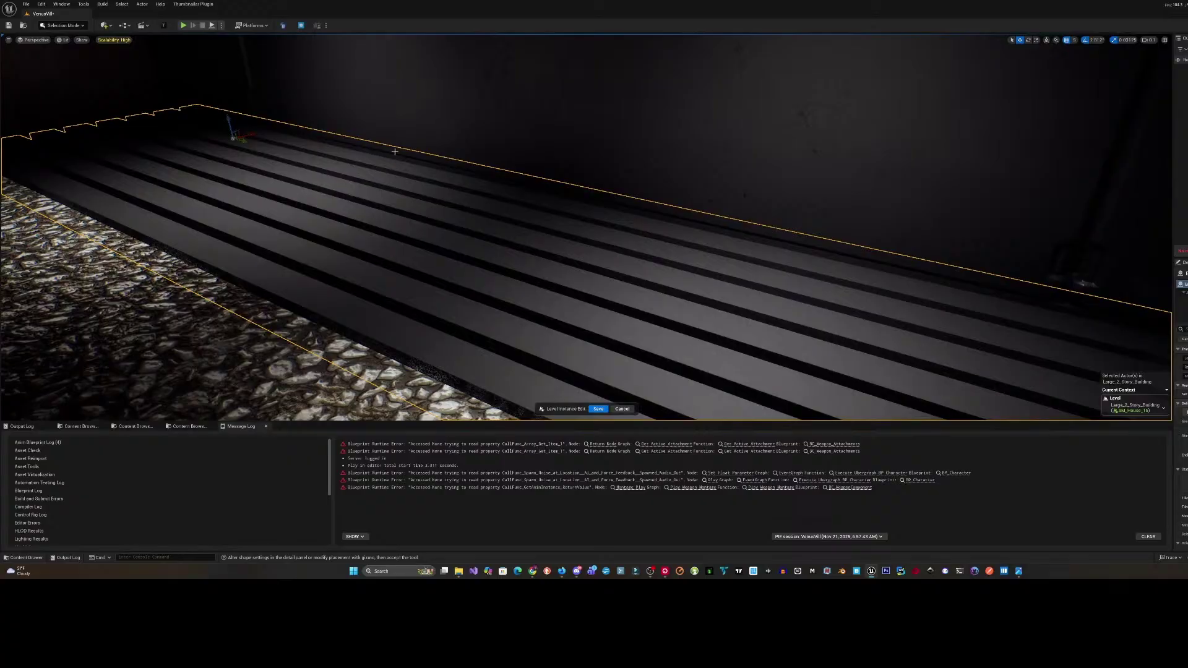
{"action": "key", "text": "g"}
{"action": "key", "text": "g"}
{"action": "key", "text": "ctrl+z"}
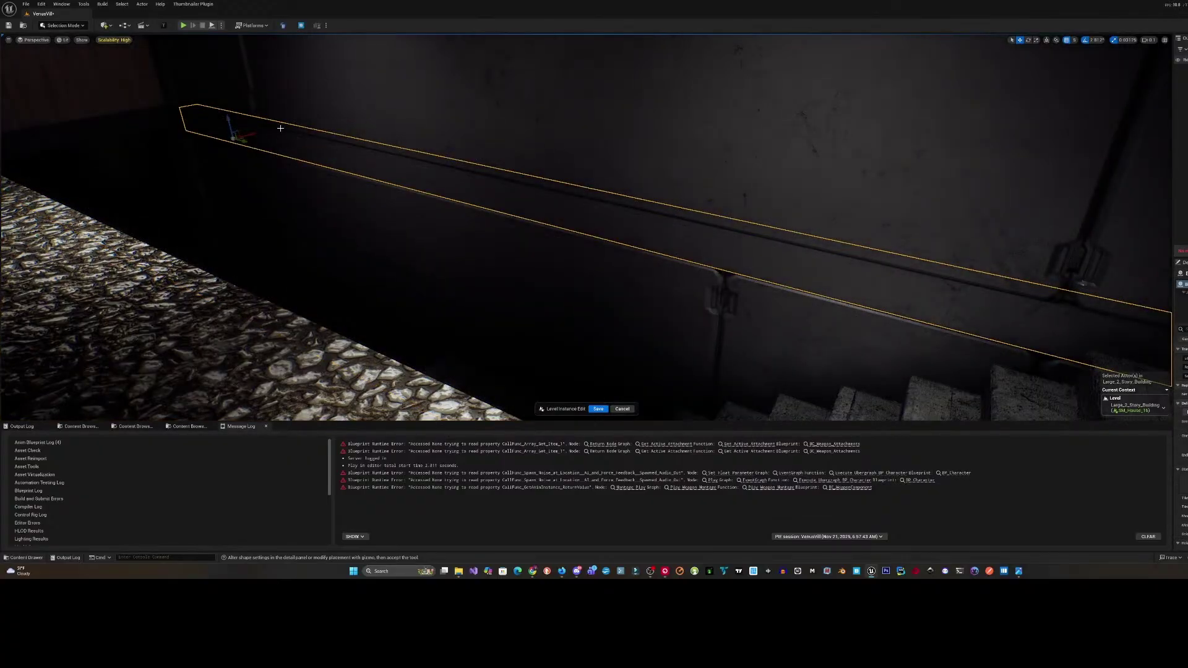
- Pull the beam slightly off the wall and rebuild it as a shorter row of parallel planks across the stairwell opening
{"action": "left_click_drag", "start_coordinate": [251, 134], "coordinate": [233, 138]}
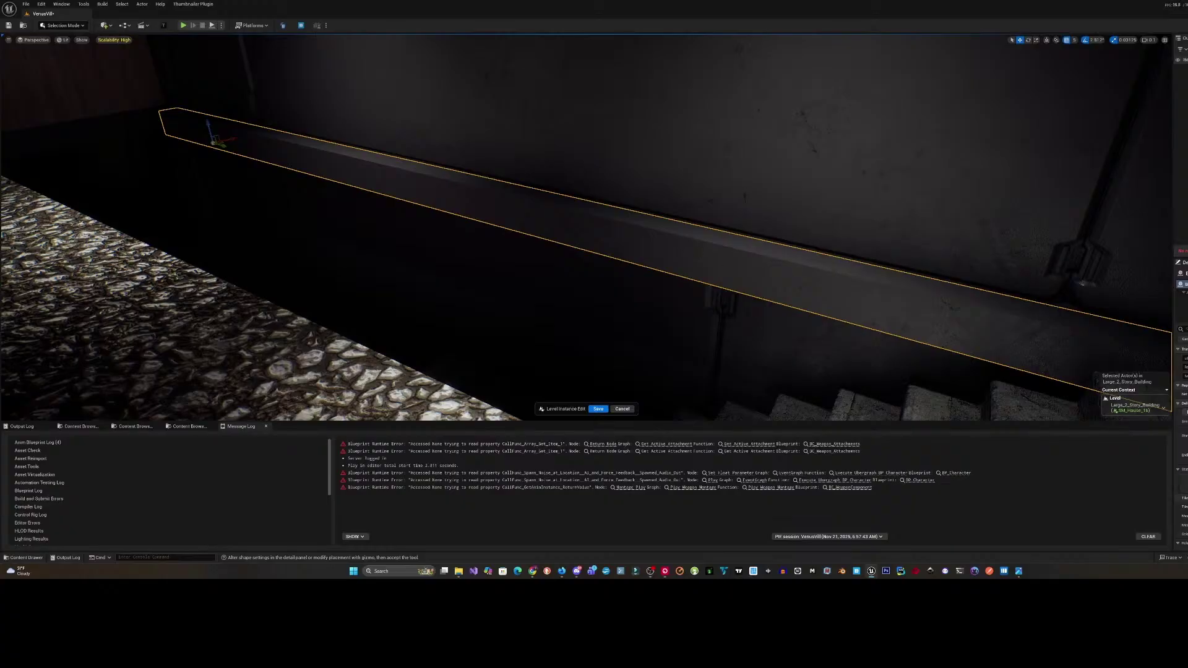
{"action": "key", "text": "ctrl+z"}
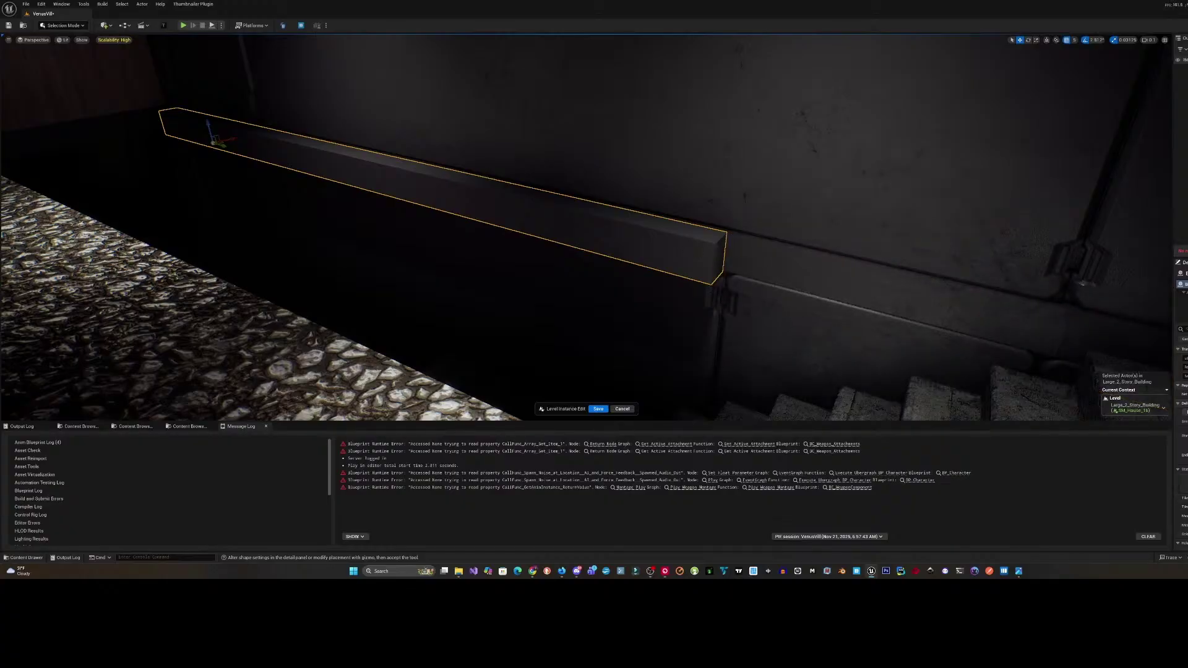
{"action": "key", "text": "ctrl+z"}
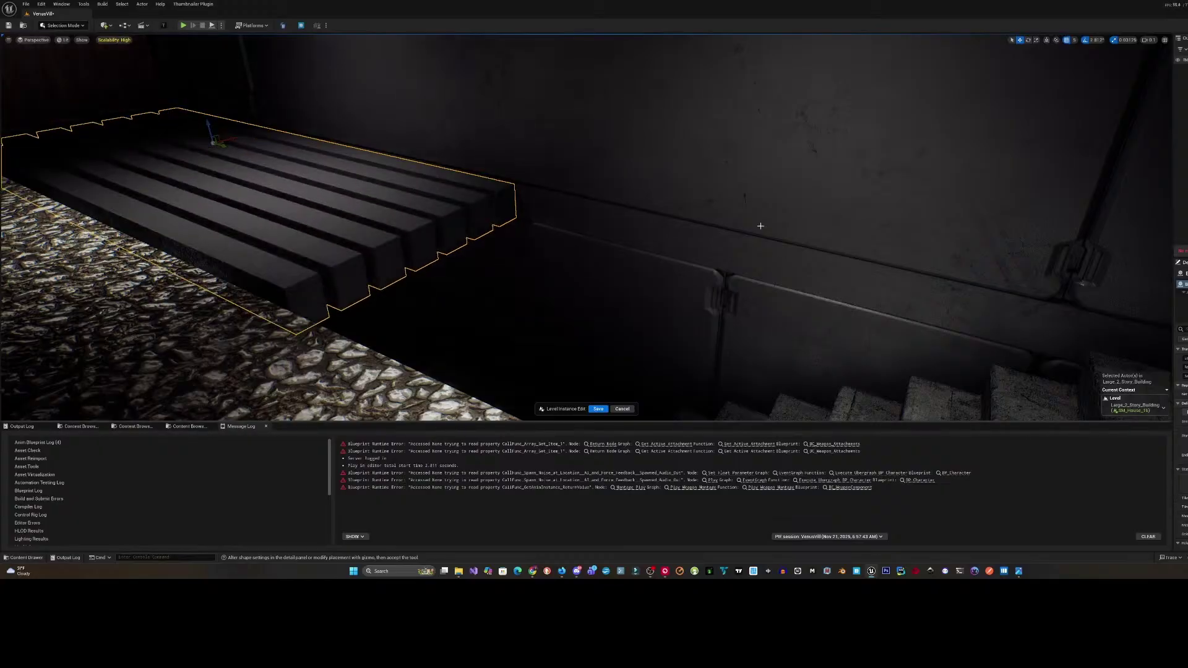
- Set the position grid snap to 1 and nudge the row of planks closer to the stairwell wall
{"action": "right_click_drag", "start_coordinate": [759, 226], "coordinate": [434, 226]}
{"action": "key", "text": "d"}
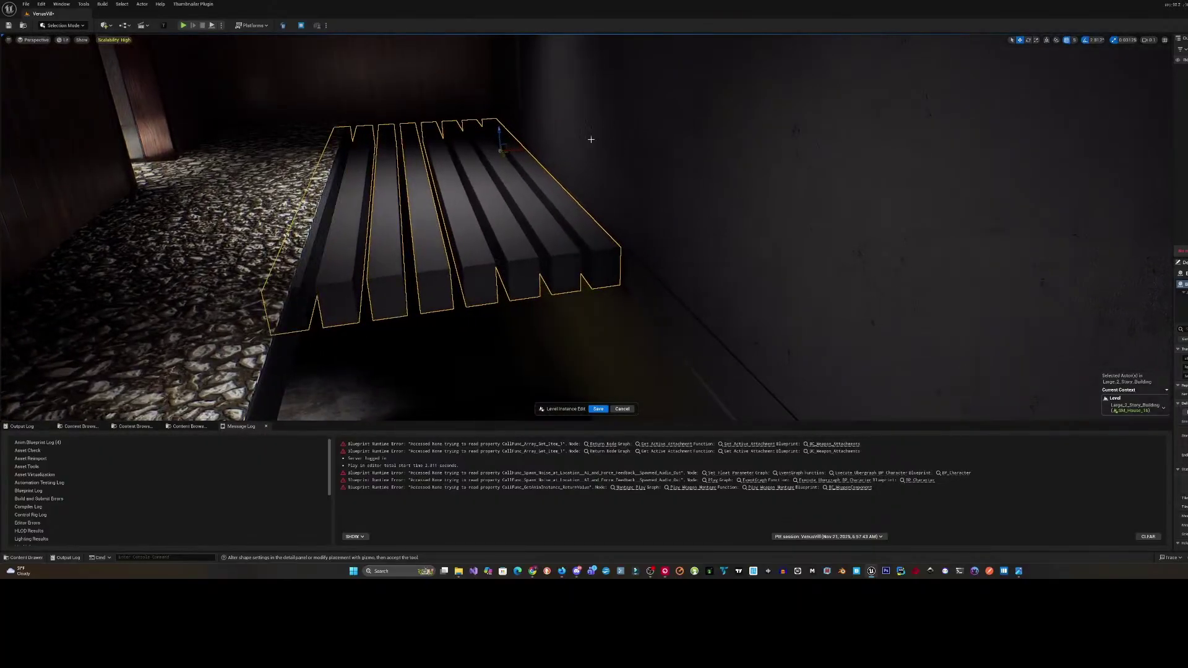
{"action": "left_click_drag", "start_coordinate": [519, 149], "coordinate": [522, 149]}
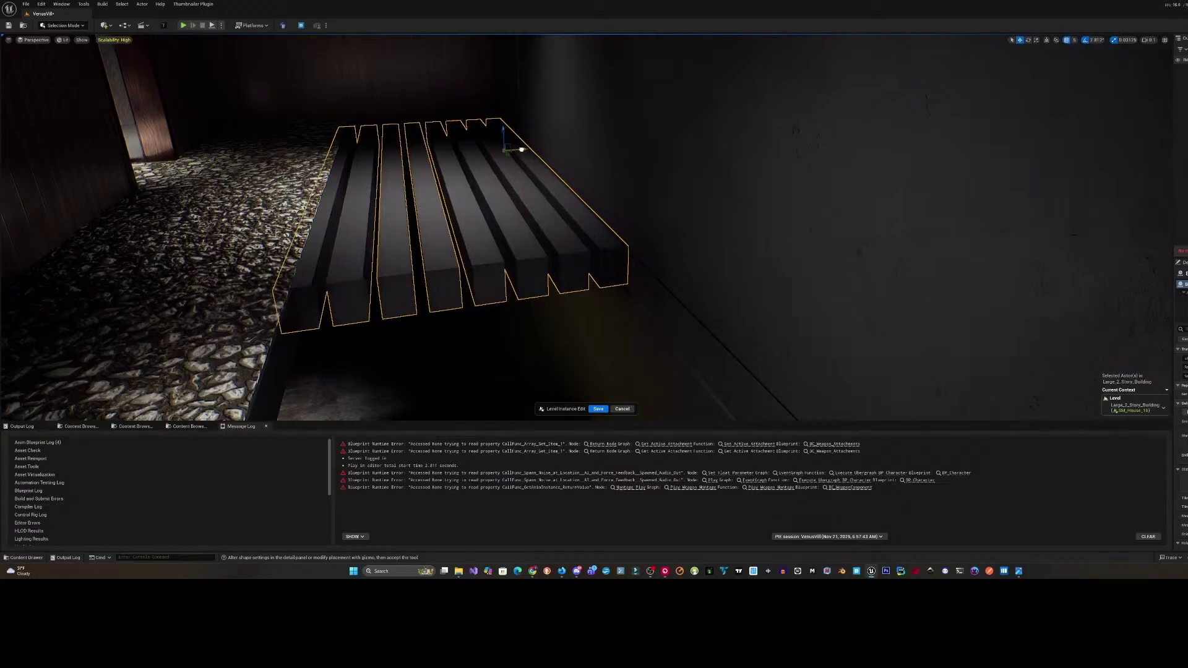
{"action": "left_click", "coordinate": [1074, 40]}
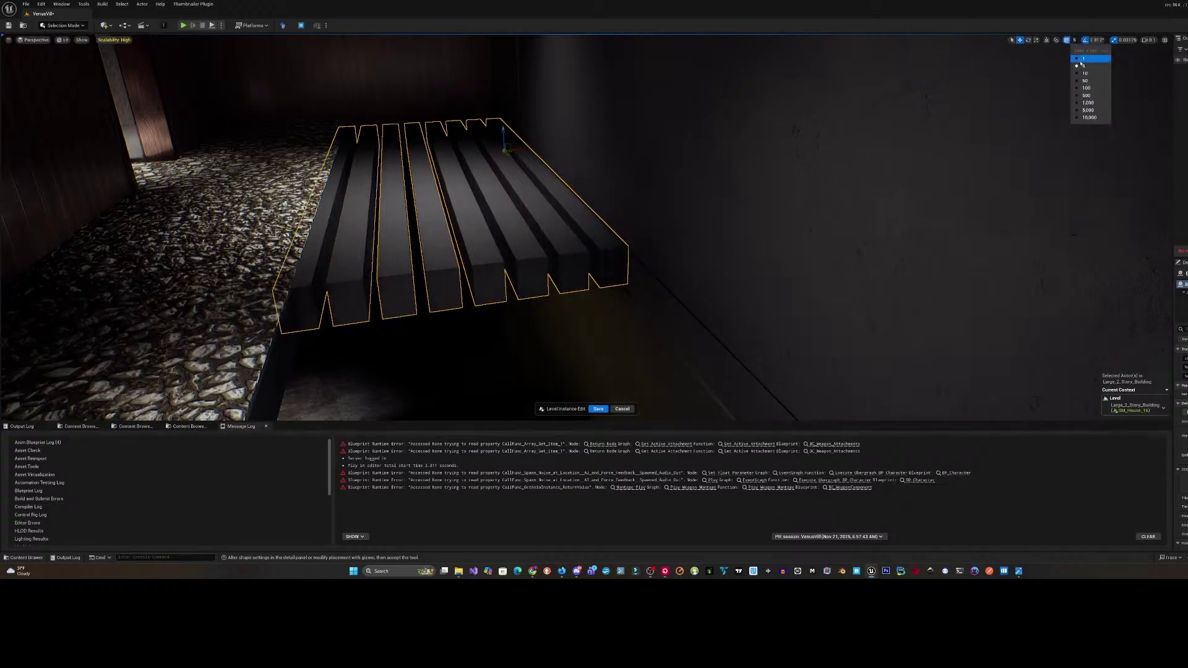
{"action": "left_click", "coordinate": [1088, 58]}
{"action": "left_click_drag", "start_coordinate": [518, 148], "coordinate": [530, 149]}
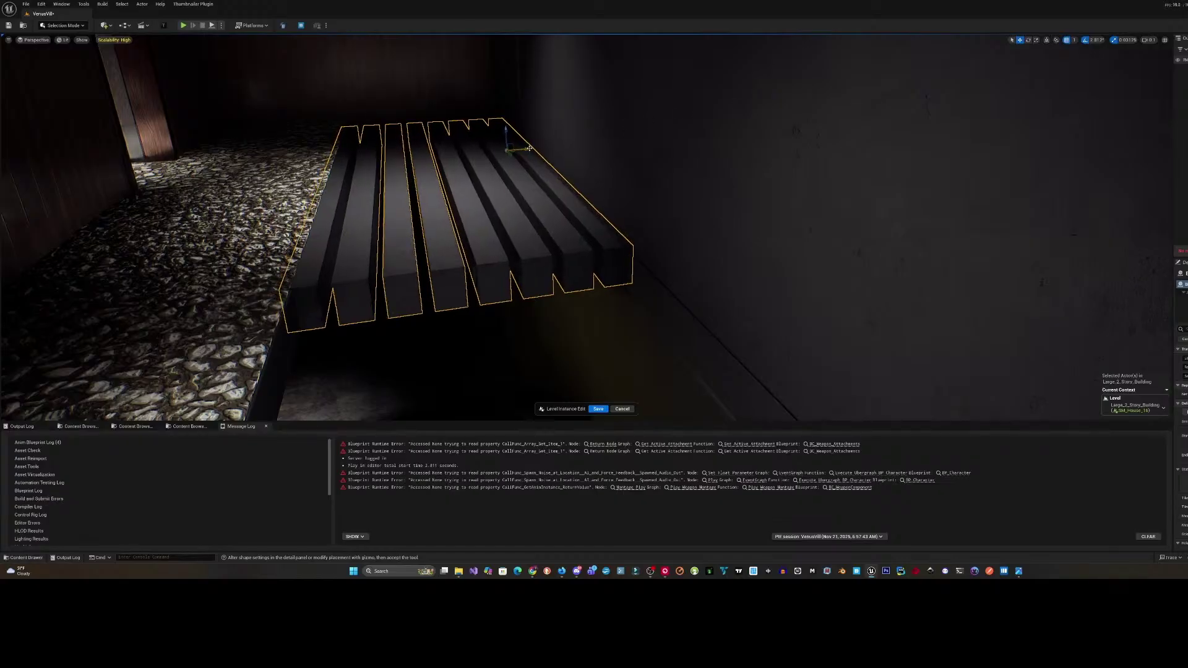
- Adjust the height of the planks slightly to match the surface of the pebbled walkway
{"action": "key", "text": "g"}
{"action": "right_click_drag", "start_coordinate": [526, 148], "coordinate": [359, 127]}
{"action": "key", "text": "w"}
{"action": "scroll", "coordinate": [526, 149], "scroll_direction": "down", "scroll_amount": 1}
{"action": "key", "text": "a"}
{"action": "key", "text": "w"}
{"action": "key", "text": "w"}
{"action": "key", "text": "g"}
{"action": "right_click_drag", "start_coordinate": [446, 132], "coordinate": [544, 192]}
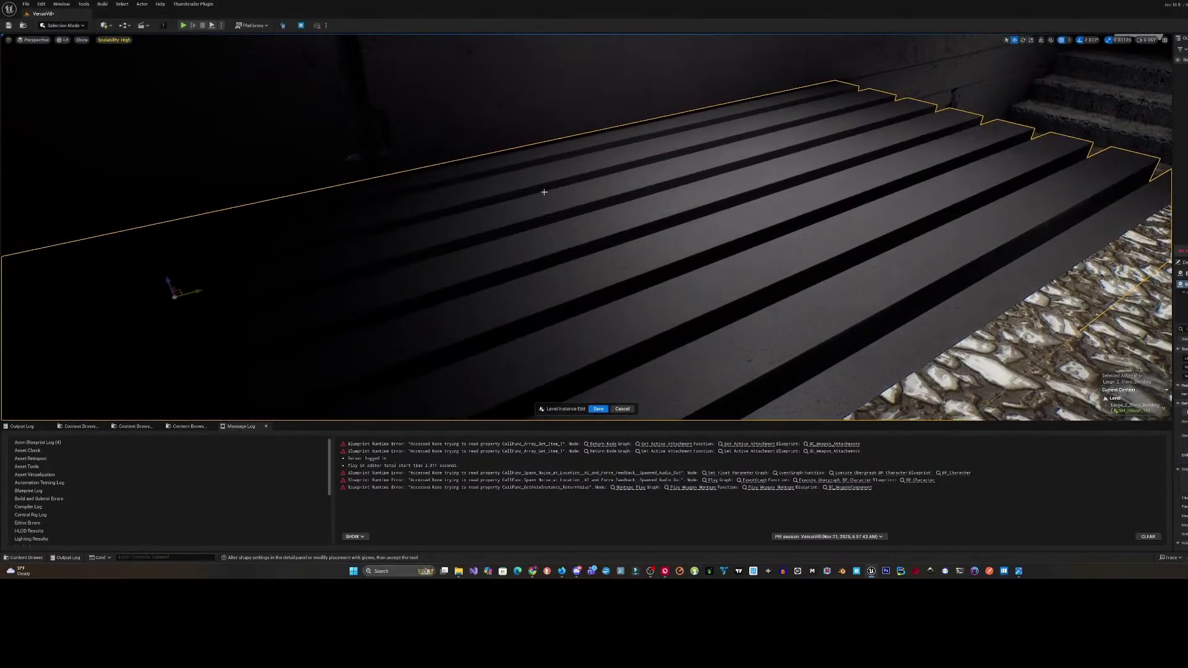
{"action": "left_click_drag", "start_coordinate": [167, 277], "coordinate": [167, 275]}
{"action": "right_click_drag", "start_coordinate": [167, 276], "coordinate": [170, 244]}
{"action": "scroll", "coordinate": [168, 267], "scroll_direction": "down", "scroll_amount": 2}
{"action": "left_click", "coordinate": [168, 266]}
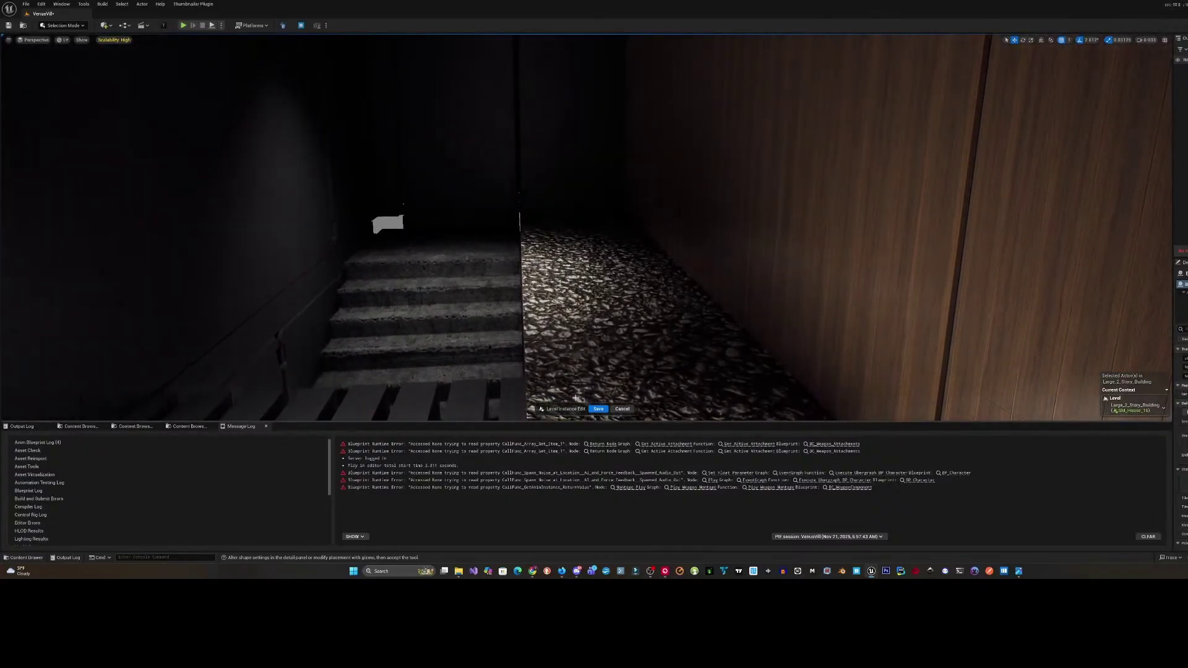
- View the planks from their open end and lower them slightly for a flush fit with the walkway
{"action": "right_click_drag", "start_coordinate": [345, 417], "coordinate": [591, 329]}
{"action": "scroll", "coordinate": [345, 417], "scroll_direction": "up", "scroll_amount": 2}
{"action": "key", "text": "w"}
{"action": "scroll", "coordinate": [345, 416], "scroll_direction": "down", "scroll_amount": 1}
{"action": "key", "text": "w"}
{"action": "left_click", "coordinate": [635, 205]}
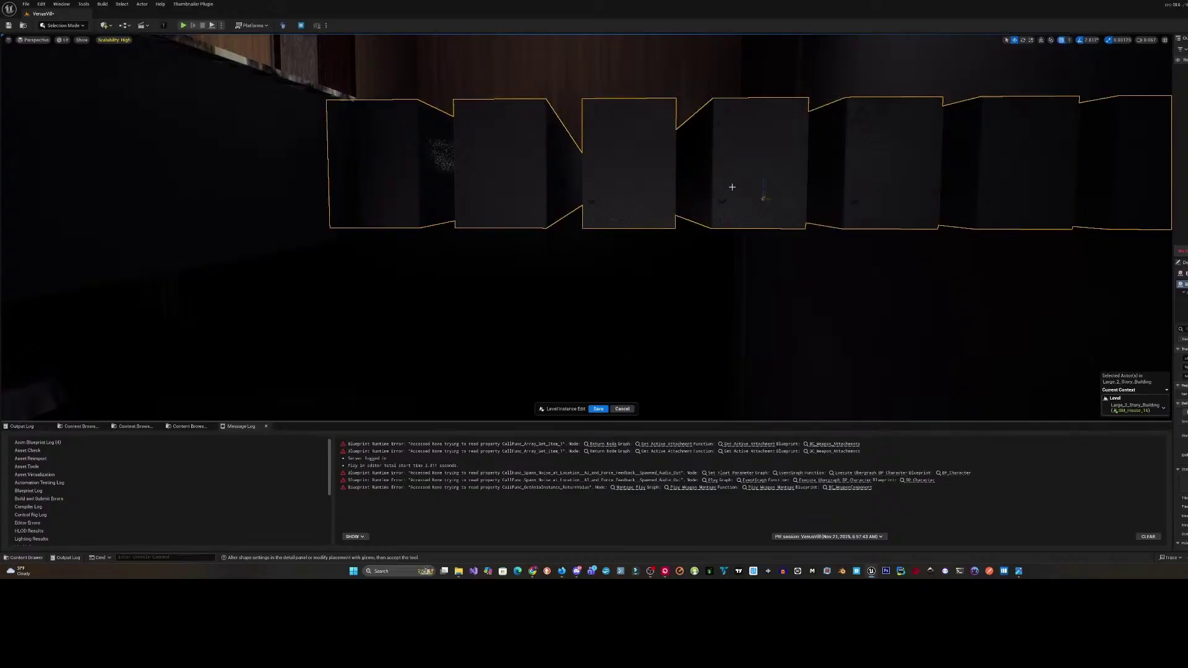
{"action": "left_click_drag", "start_coordinate": [765, 178], "coordinate": [763, 179]}
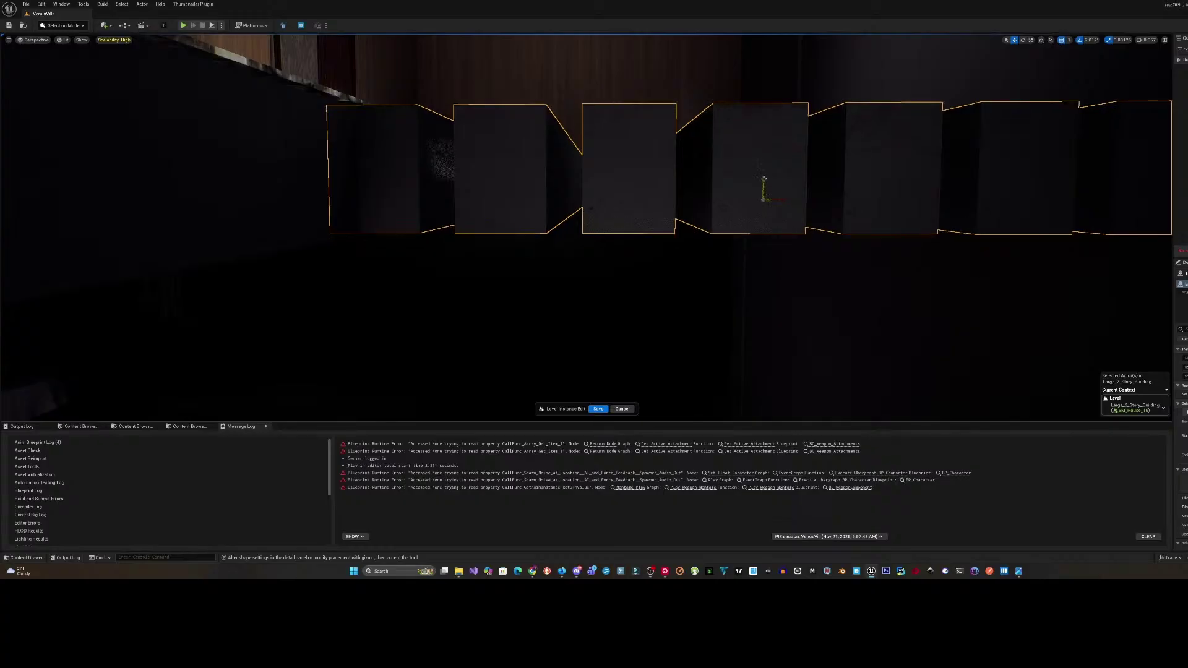
- Close the gaps between the planks to form a continuous deck from the pebbled walkway to the stairwell wall
{"action": "scroll", "coordinate": [735, 177], "scroll_direction": "down", "scroll_amount": 3}
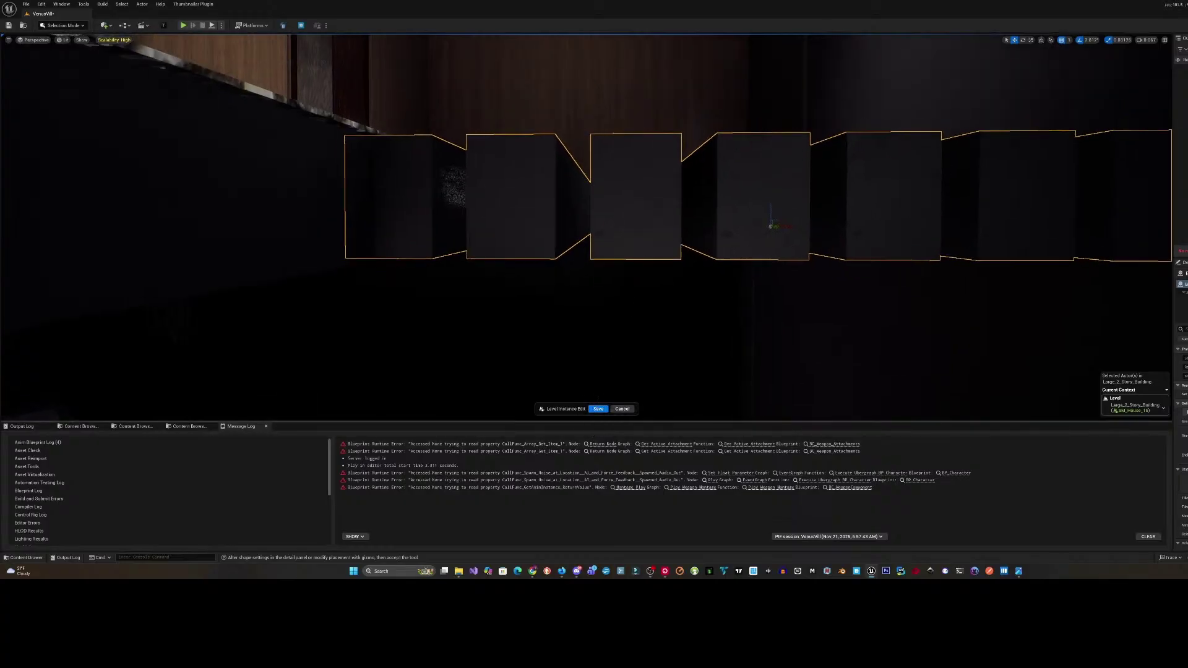
{"action": "key", "text": "e"}
{"action": "key", "text": "s"}
{"action": "right_click_drag", "start_coordinate": [708, 376], "coordinate": [708, 376]}
{"action": "key", "text": "d"}
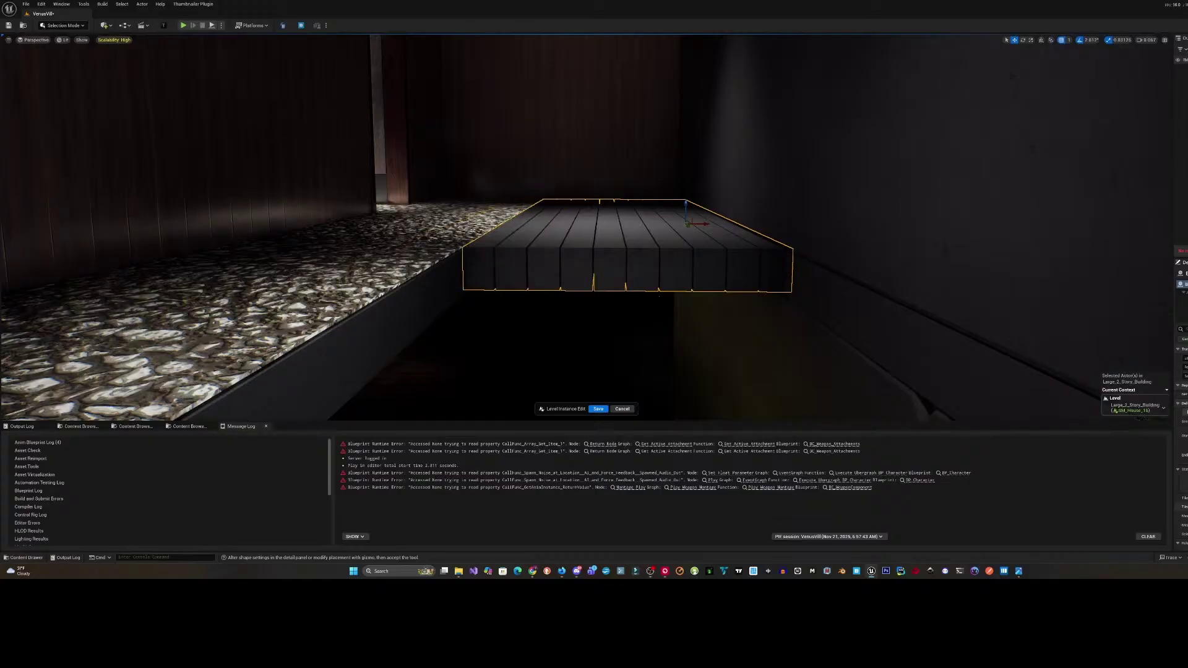
- Try the brown wood material of the far wall on the dark deck planks
{"action": "right_click_drag", "start_coordinate": [659, 247], "coordinate": [647, 300]}
{"action": "right_click_drag", "start_coordinate": [520, 238], "coordinate": [488, 206]}
{"action": "left_click", "coordinate": [479, 267]}
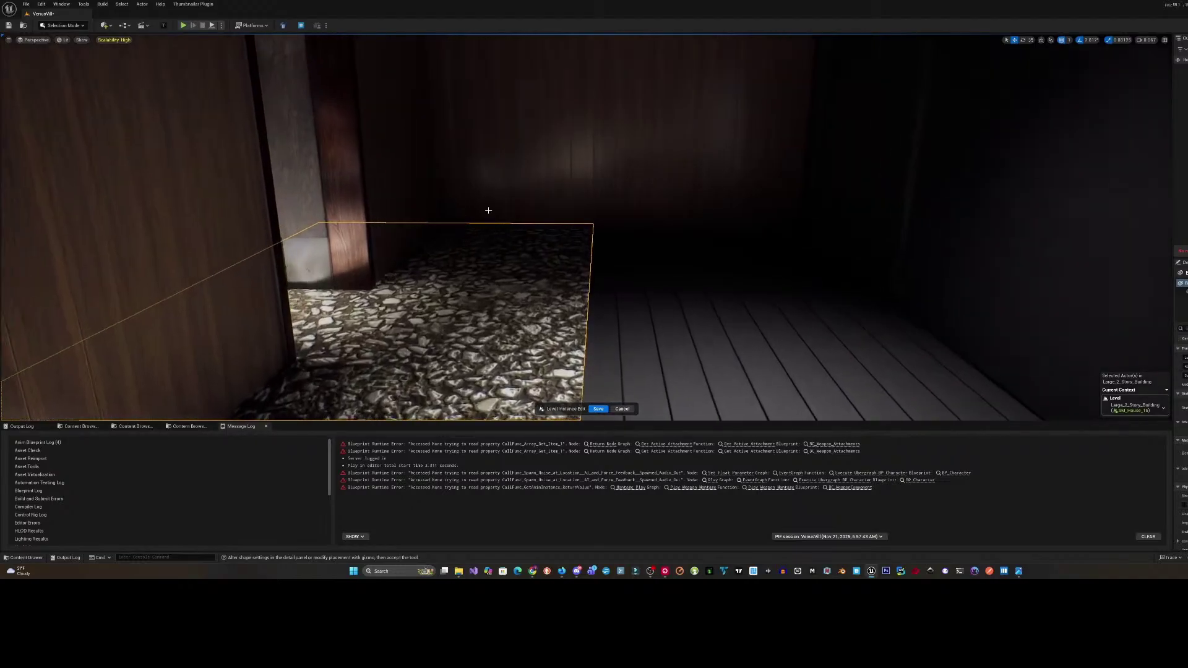
{"action": "left_click", "coordinate": [568, 164]}
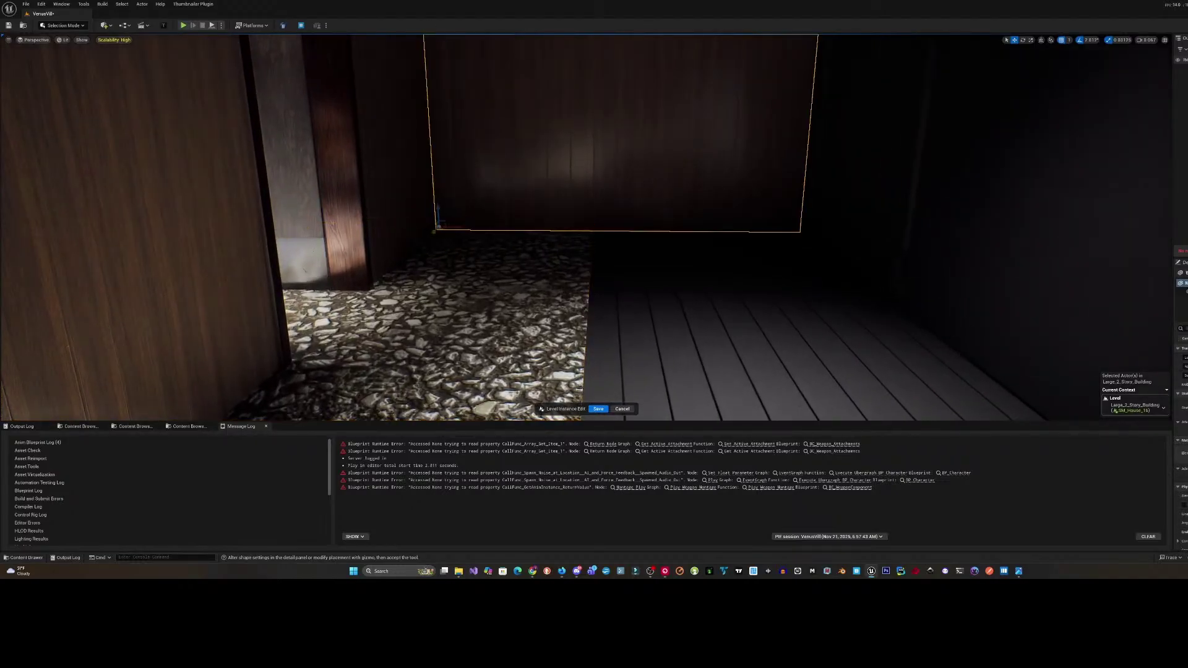
{"action": "key", "text": "ctrl+space"}
{"action": "left_click", "coordinate": [945, 387]}
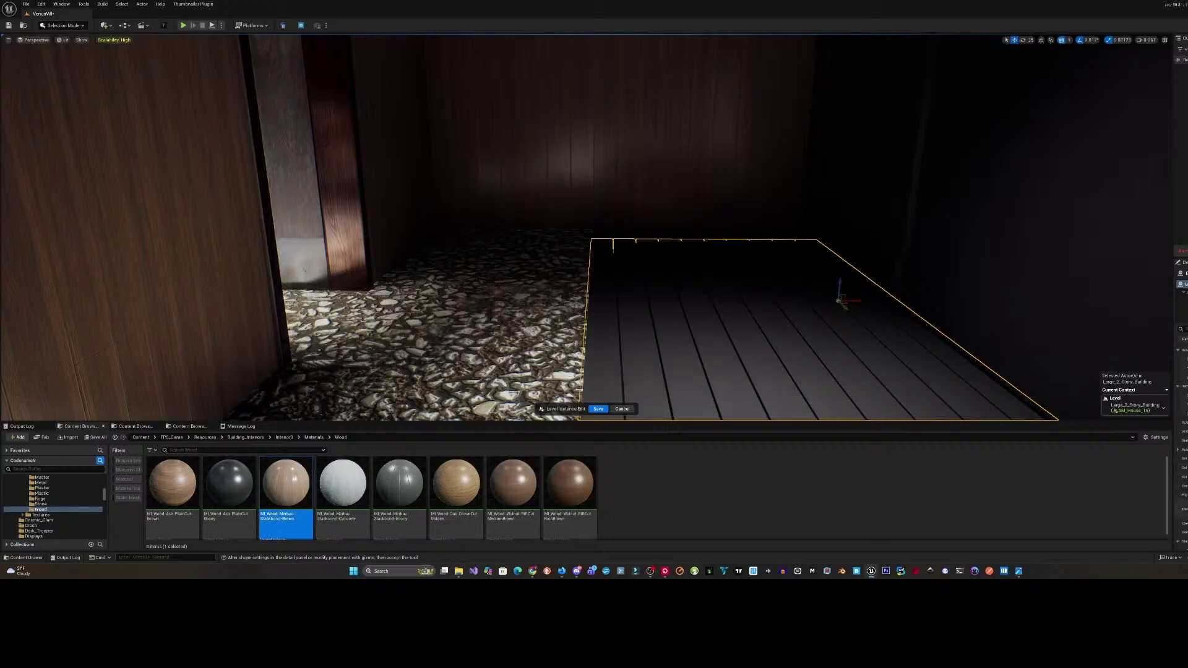
{"action": "right_click_drag", "start_coordinate": [587, 229], "coordinate": [622, 237]}
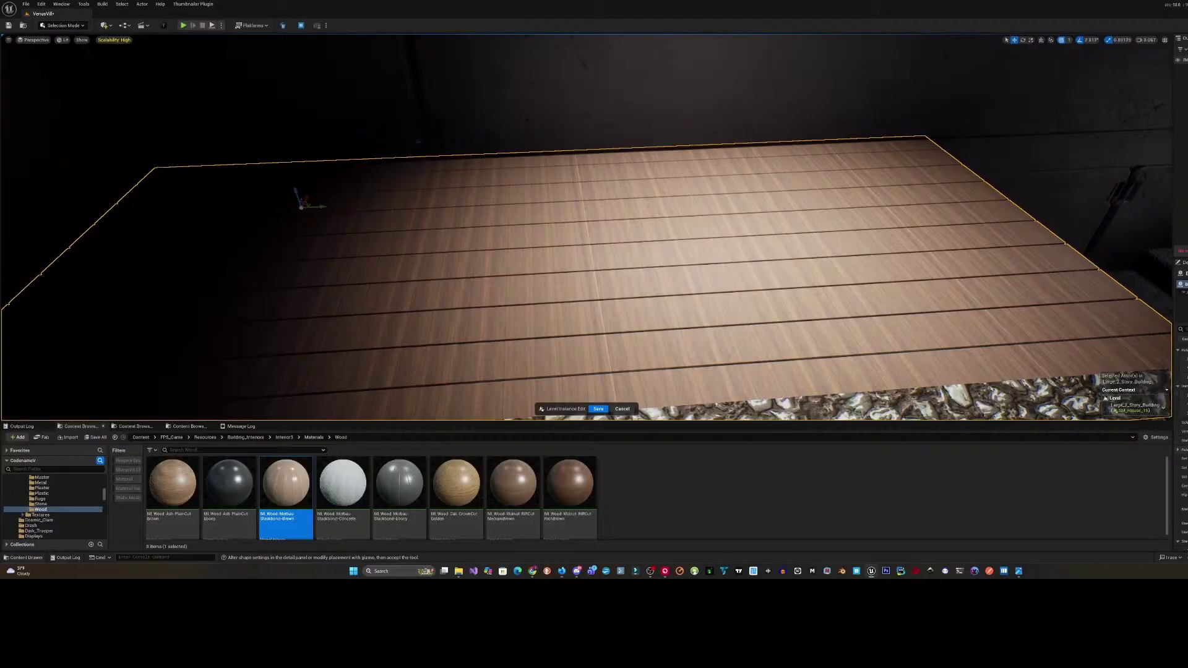
- Try small transform changes on the wood-textured deck planks and undo each one
{"action": "left_click_drag", "start_coordinate": [1186, 359], "coordinate": [1176, 359]}
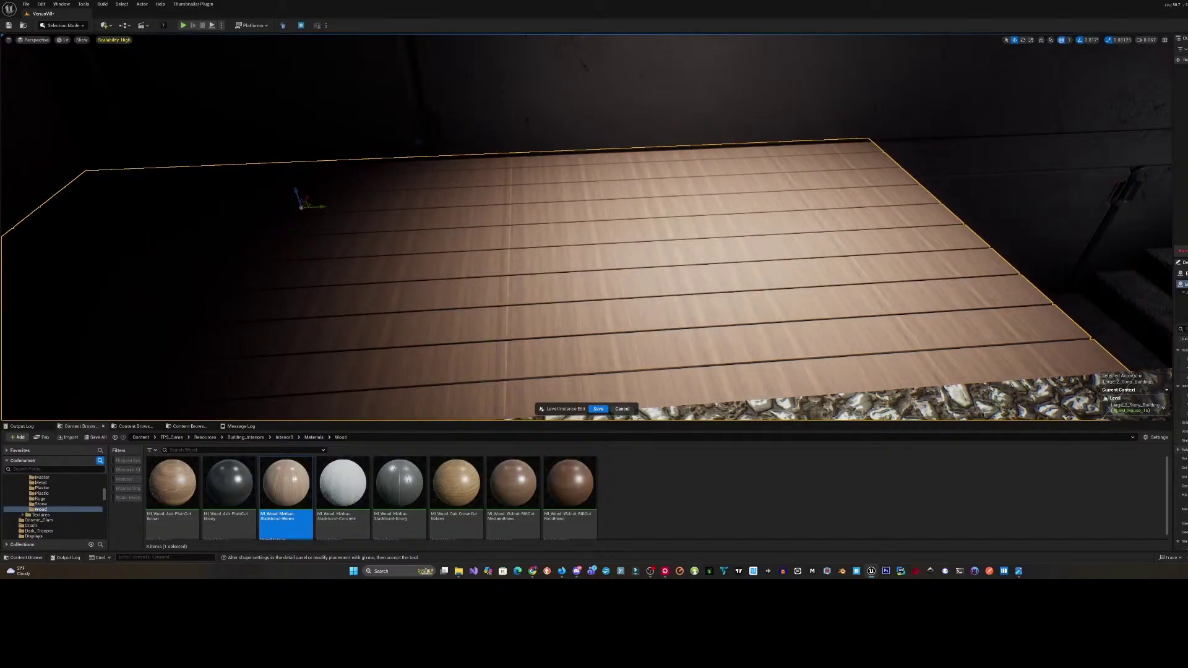
{"action": "key", "text": "ctrl+z"}
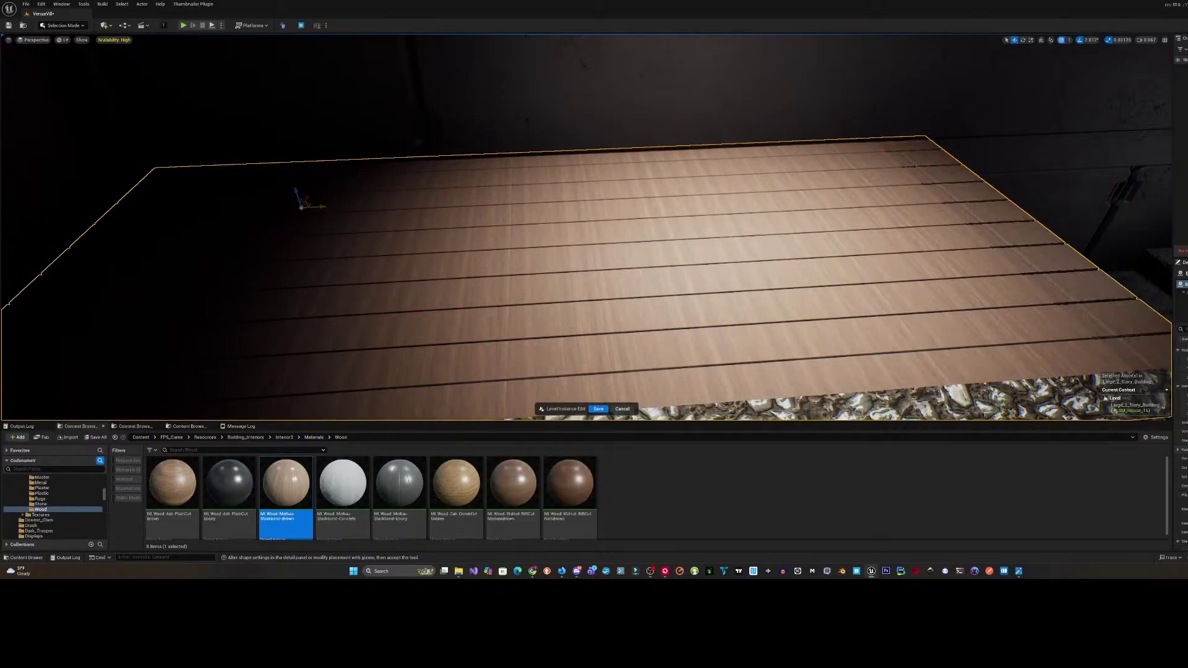
{"action": "scroll", "coordinate": [1182, 446], "scroll_direction": "down", "scroll_amount": 3}
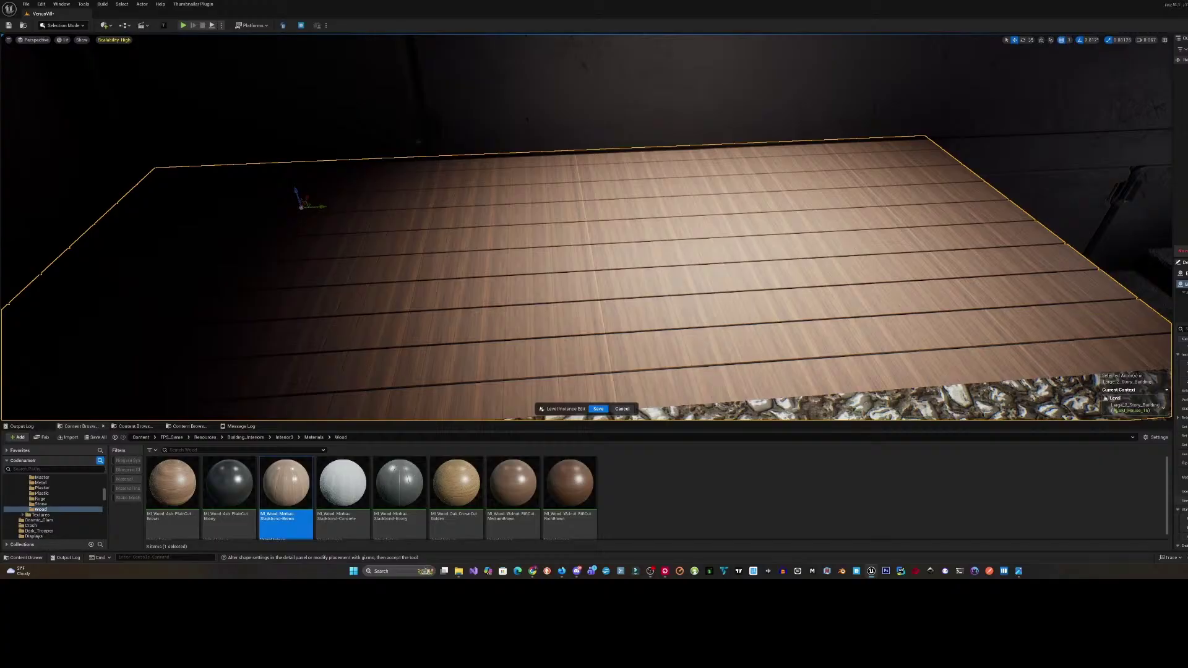
{"action": "scroll", "coordinate": [1182, 470], "scroll_direction": "up", "scroll_amount": 5}
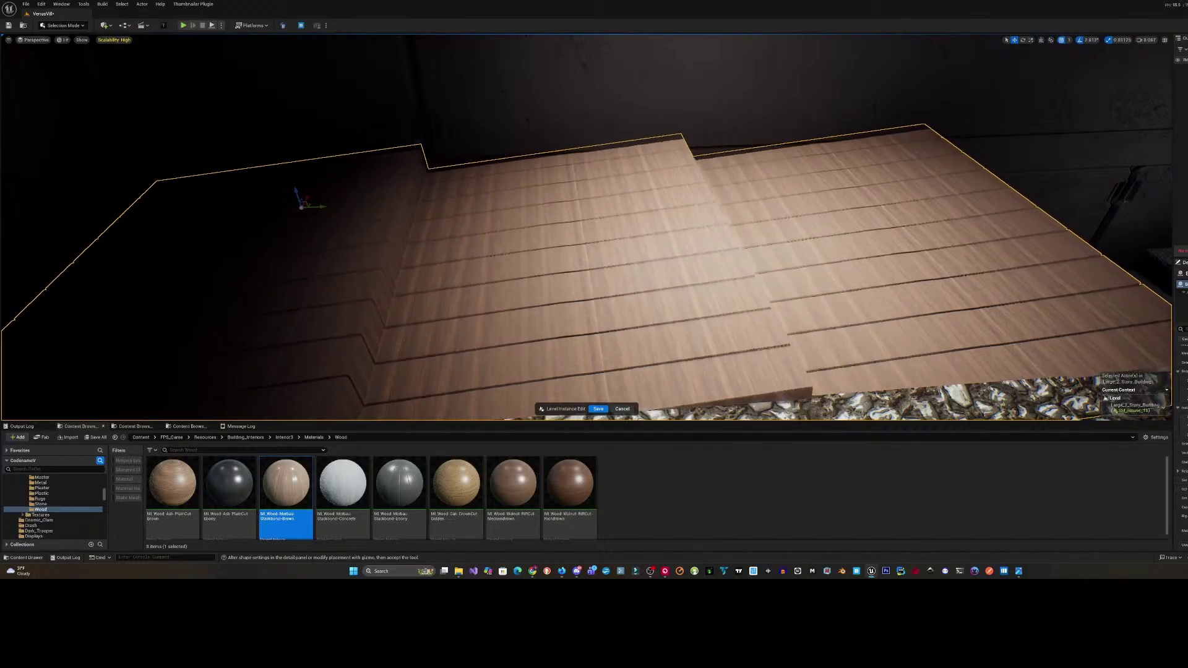
{"action": "key", "text": "ctrl+z"}
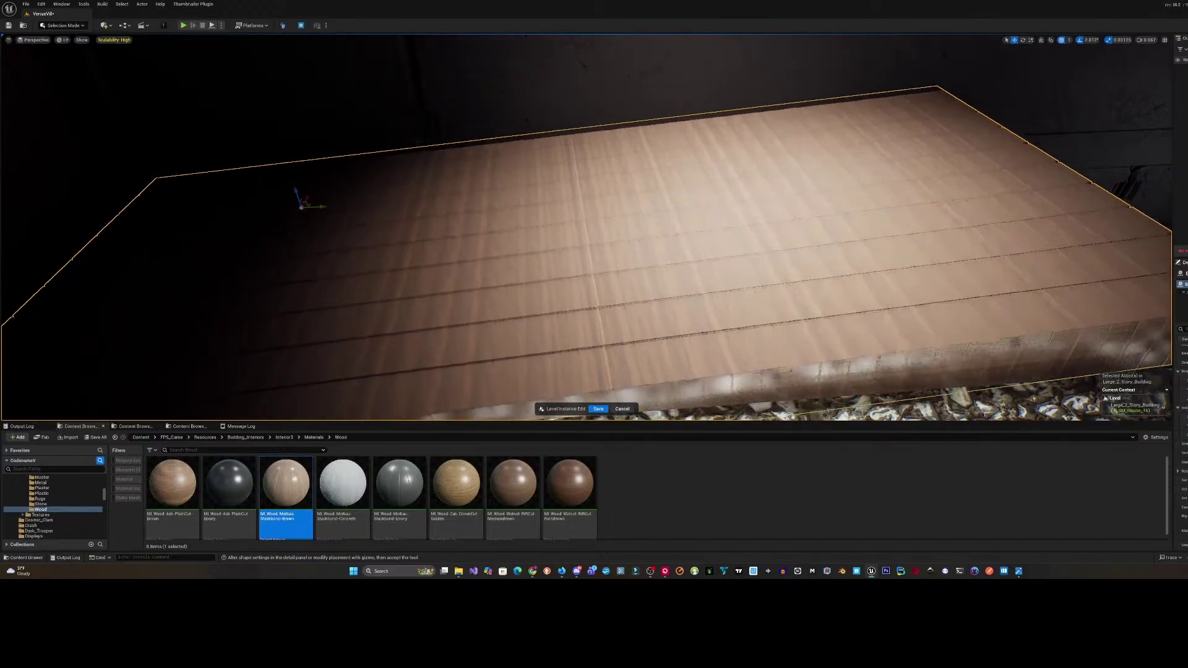
{"action": "key", "text": "ctrl+z"}
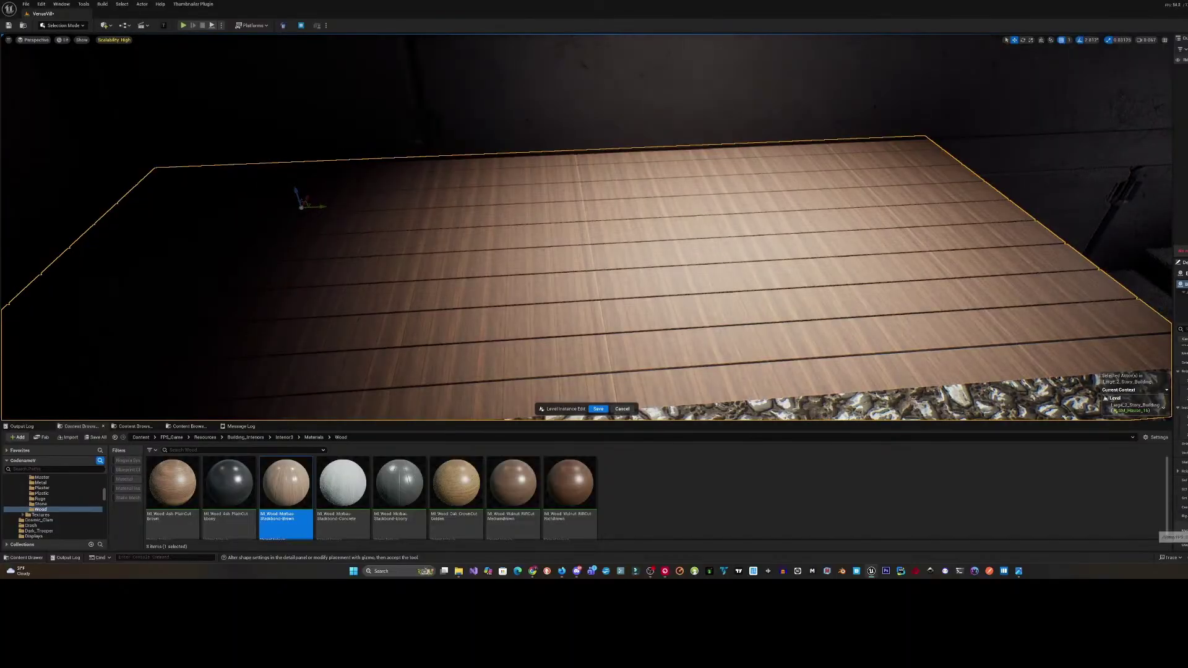
- Undo the wood material on the deck planks and save the level instance edit
{"action": "right_click_drag", "start_coordinate": [586, 228], "coordinate": [731, 235]}
{"action": "right_click_drag", "start_coordinate": [910, 301], "coordinate": [918, 295]}
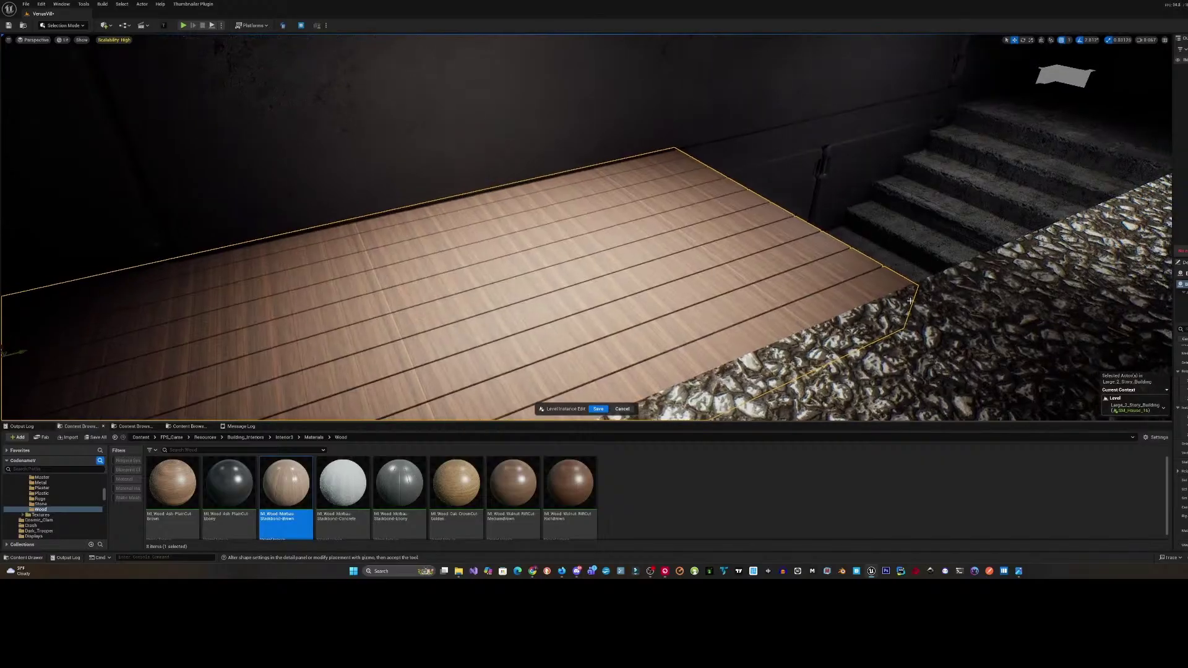
{"action": "key", "text": "ctrl+z"}
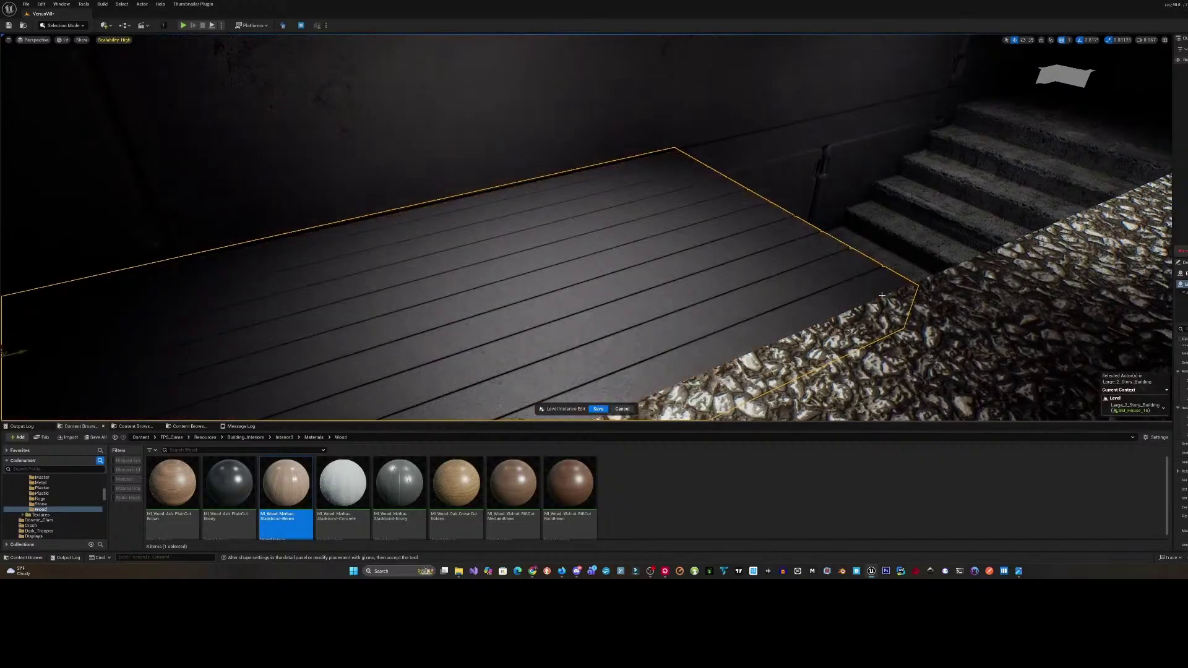
{"action": "left_click", "coordinate": [599, 408]}
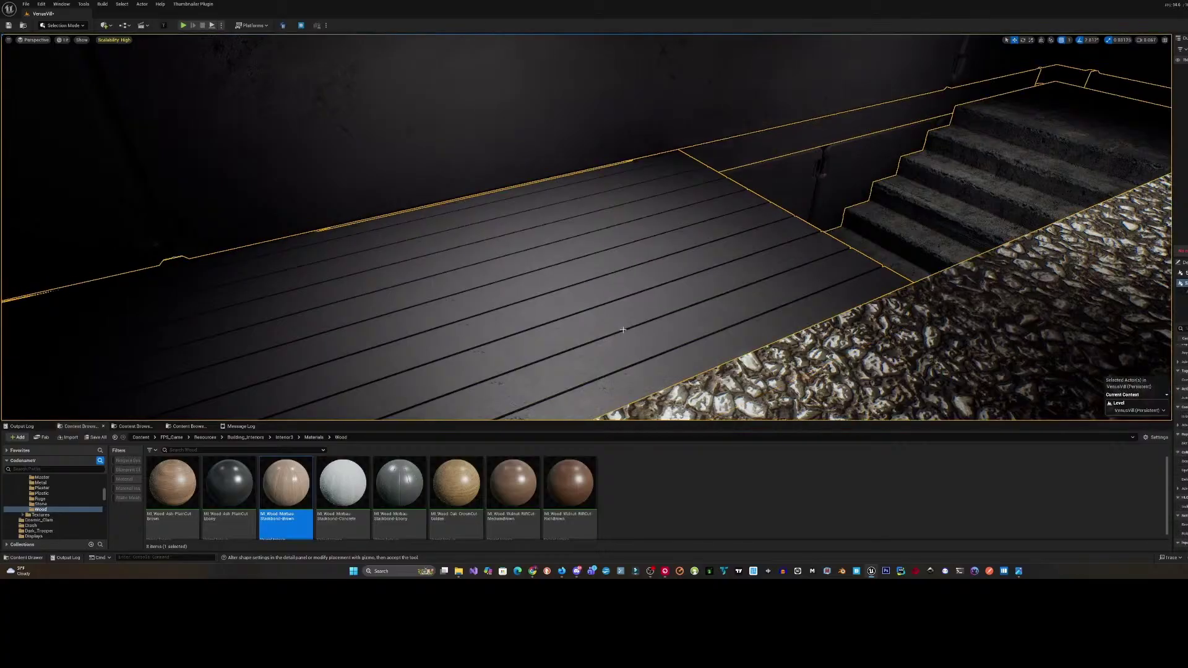
- Check the plank deck against the stairs and walkway, and reopen the building's SM_House_16 level instance for editing
{"action": "key", "text": "g"}
{"action": "right_click_drag", "start_coordinate": [621, 329], "coordinate": [712, 282]}
{"action": "right_click_drag", "start_coordinate": [560, 325], "coordinate": [776, 381]}
{"action": "left_click", "coordinate": [584, 344]}
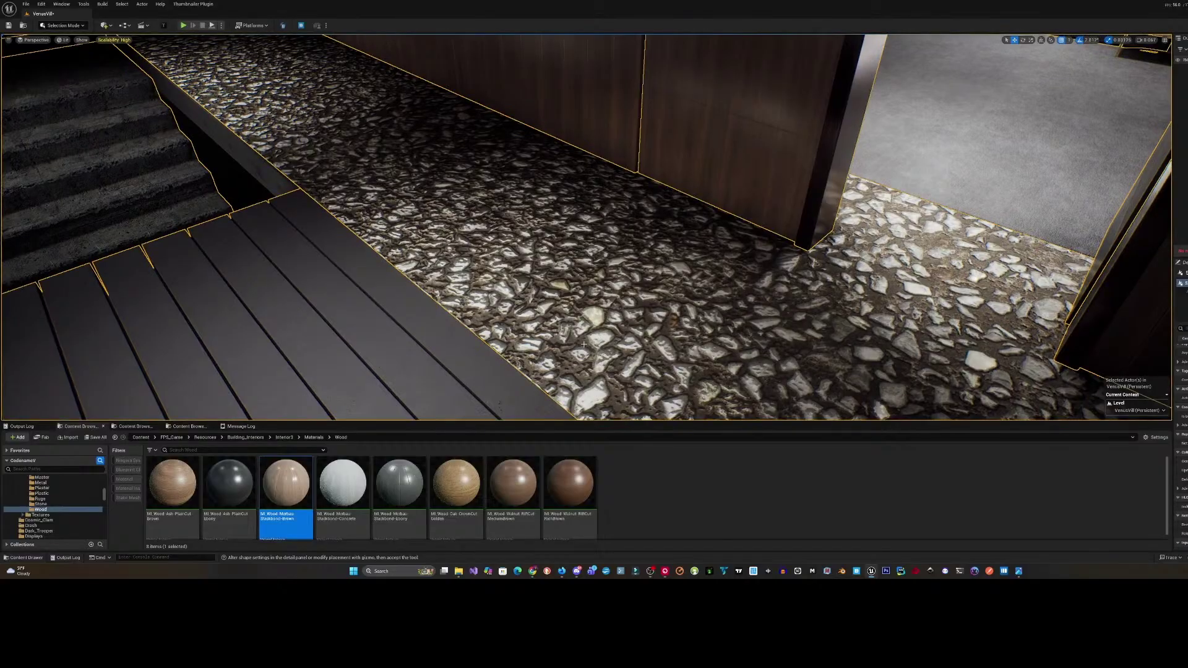
{"action": "right_click_drag", "start_coordinate": [570, 317], "coordinate": [310, 241]}
{"action": "key", "text": "d"}
{"action": "key", "text": "a"}
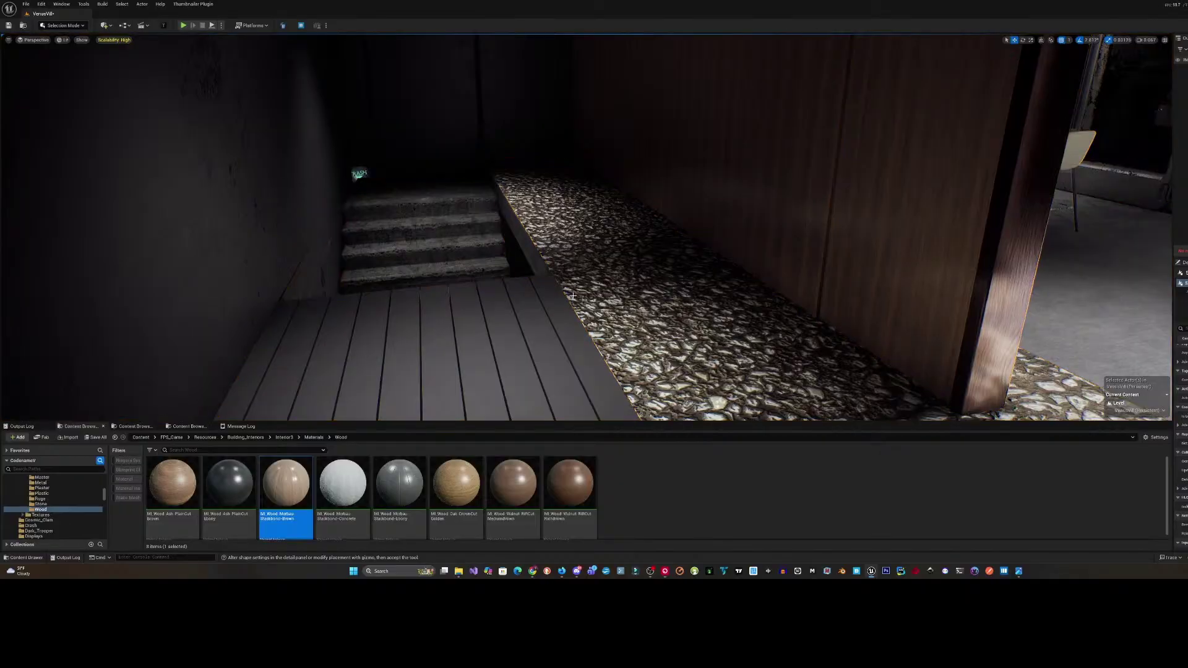
{"action": "right_click", "coordinate": [615, 278]}
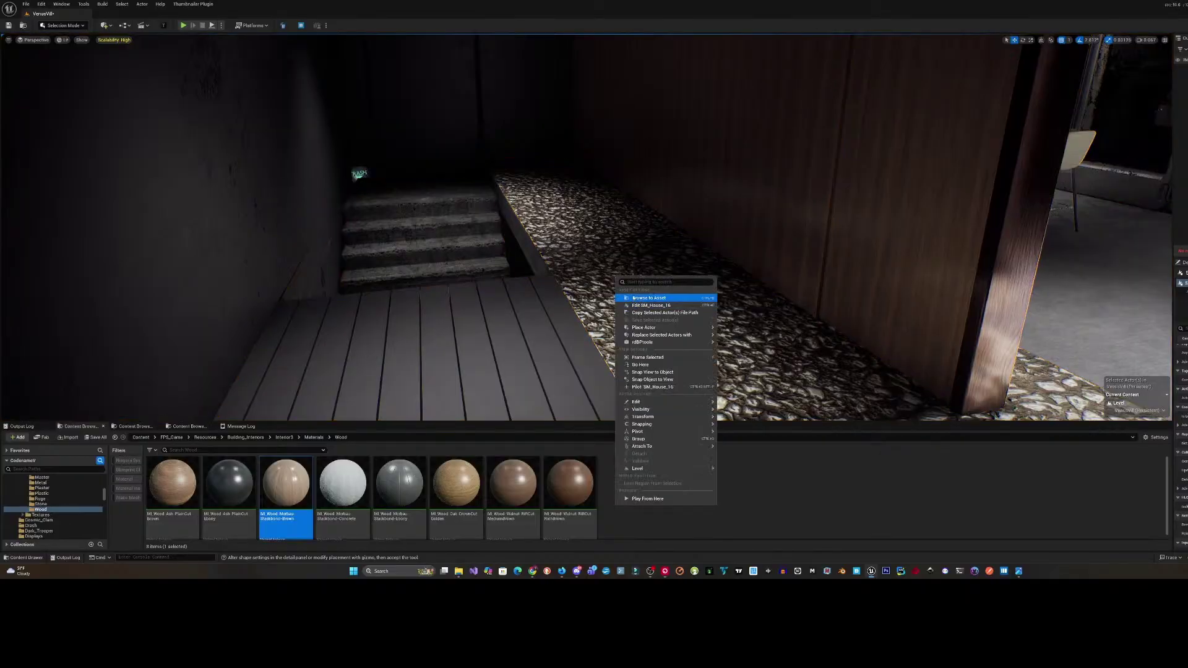
{"action": "left_click", "coordinate": [647, 305]}
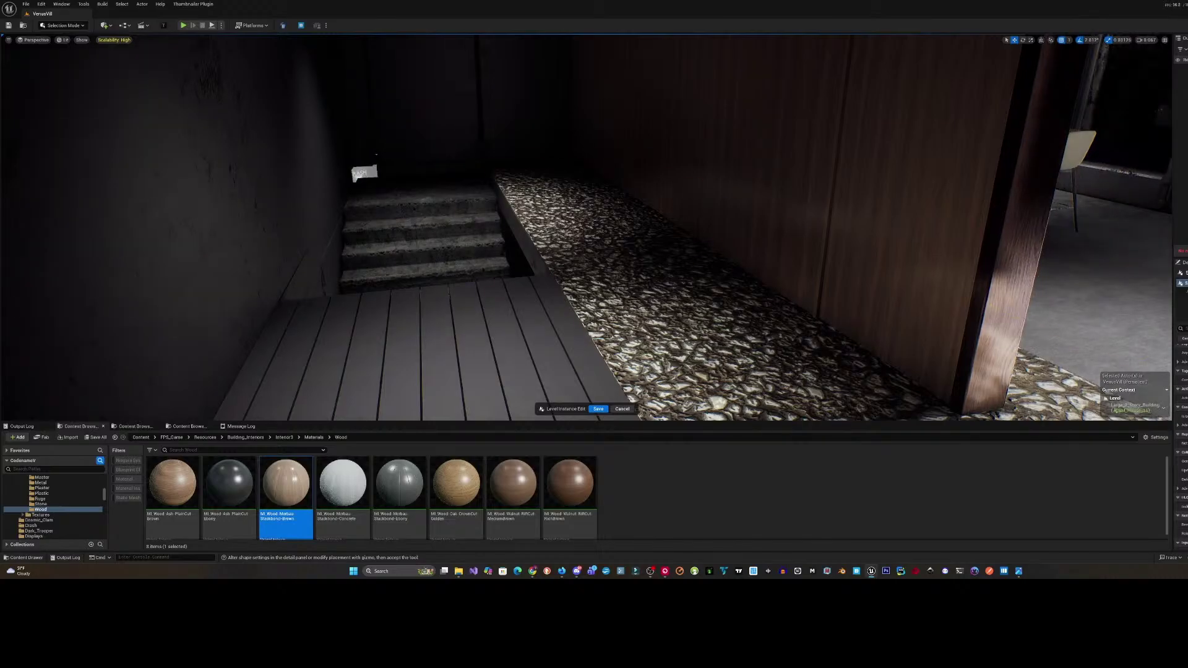
- Move the pebbled floor section beside the plank deck away from the stairwell, toward the living area
{"action": "right_click_drag", "start_coordinate": [624, 274], "coordinate": [709, 282]}
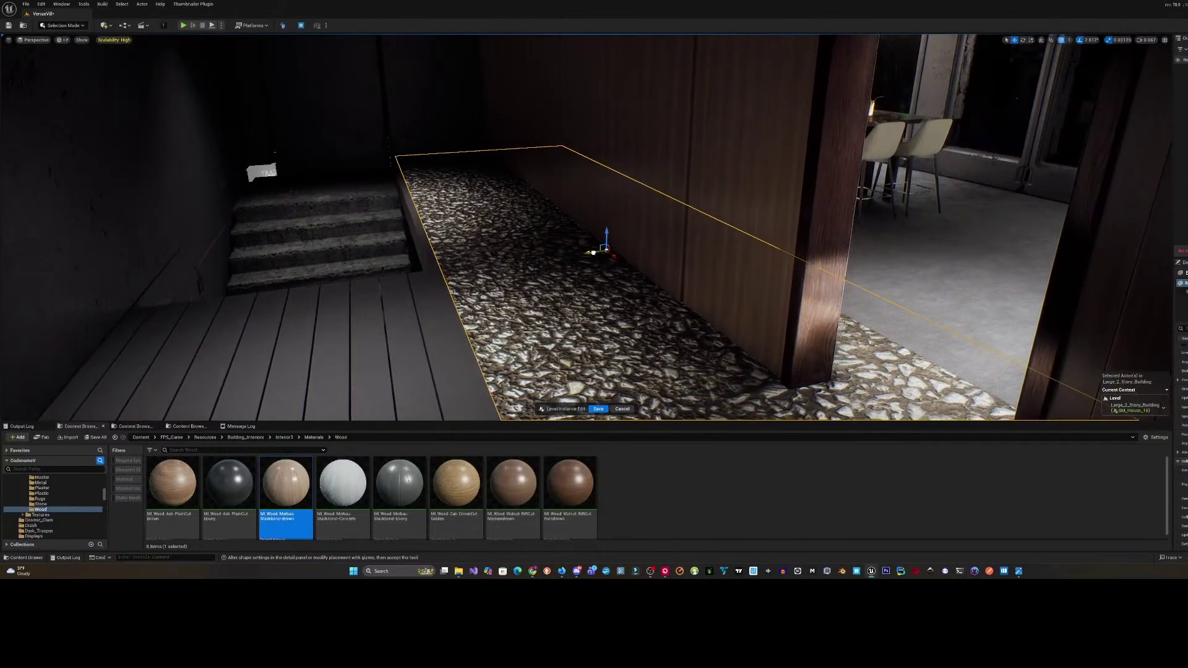
{"action": "left_click_drag", "start_coordinate": [592, 252], "coordinate": [729, 243]}
{"action": "right_click_drag", "start_coordinate": [729, 243], "coordinate": [591, 269]}
{"action": "right_click_drag", "start_coordinate": [681, 310], "coordinate": [745, 300]}
{"action": "right_click_drag", "start_coordinate": [560, 359], "coordinate": [517, 406]}
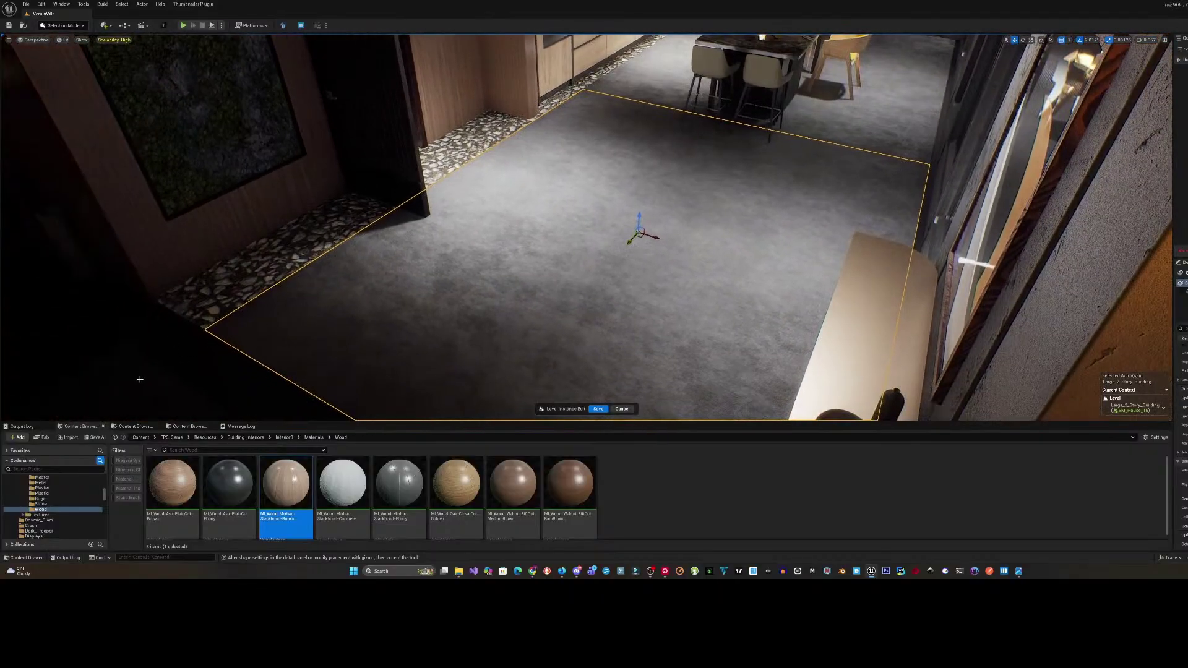
- Examine how the grey floor meets the pebbled strip, dining area, sideboard and adjoining lounge floor
{"action": "left_click", "coordinate": [221, 348]}
{"action": "right_click_drag", "start_coordinate": [222, 347], "coordinate": [272, 352]}
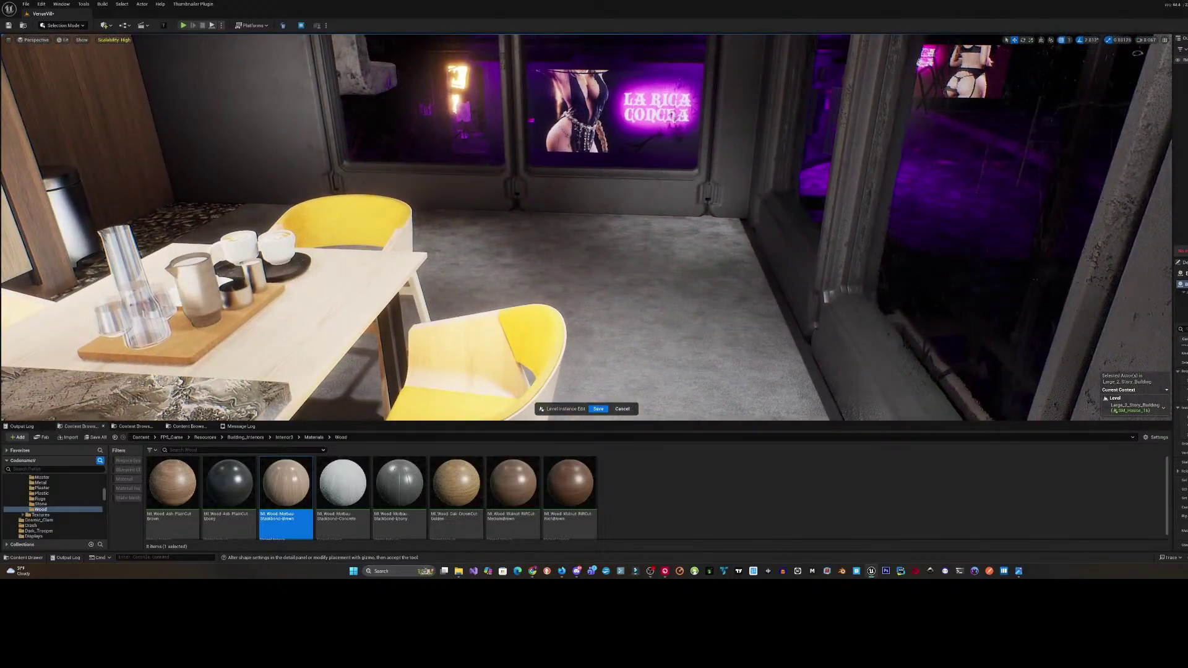
{"action": "left_click", "coordinate": [418, 327]}
{"action": "right_click_drag", "start_coordinate": [621, 277], "coordinate": [480, 259]}
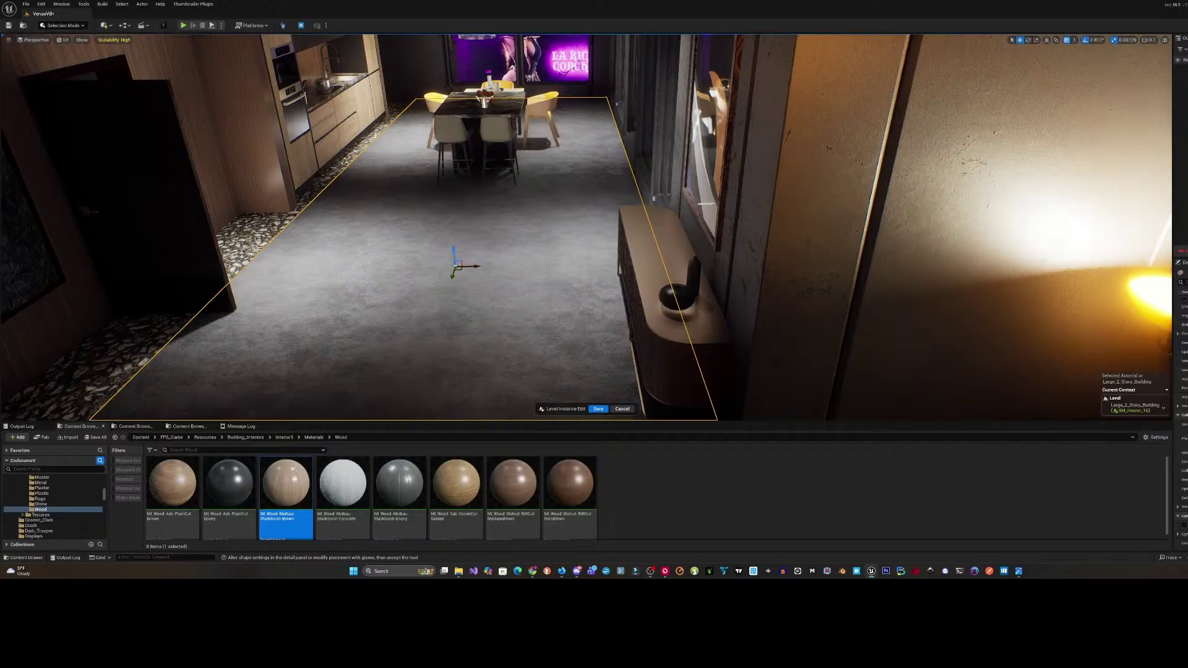
{"action": "right_click_drag", "start_coordinate": [262, 232], "coordinate": [414, 297]}
{"action": "key", "text": "w"}
{"action": "key", "text": "s"}
{"action": "key", "text": "a"}
{"action": "right_click_drag", "start_coordinate": [265, 257], "coordinate": [265, 257]}
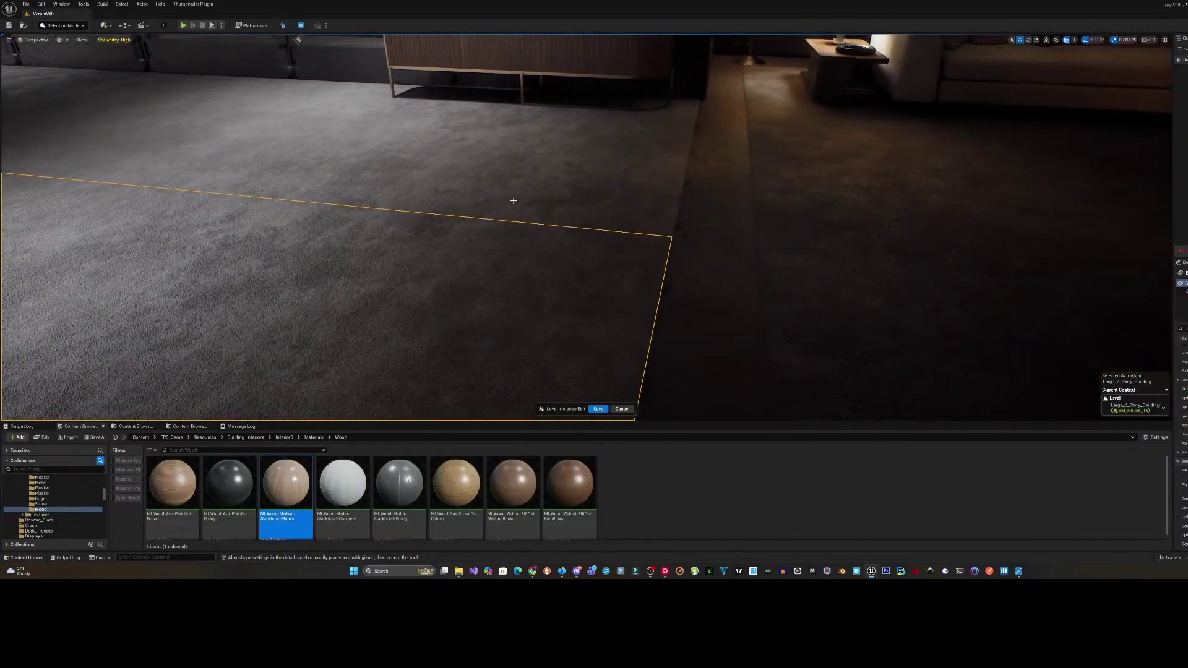
- Select the pebbled floor, the wood walls around the moss panel and the adjoining decor together, and shift them sideways as one group
{"action": "right_click_drag", "start_coordinate": [518, 196], "coordinate": [489, 149]}
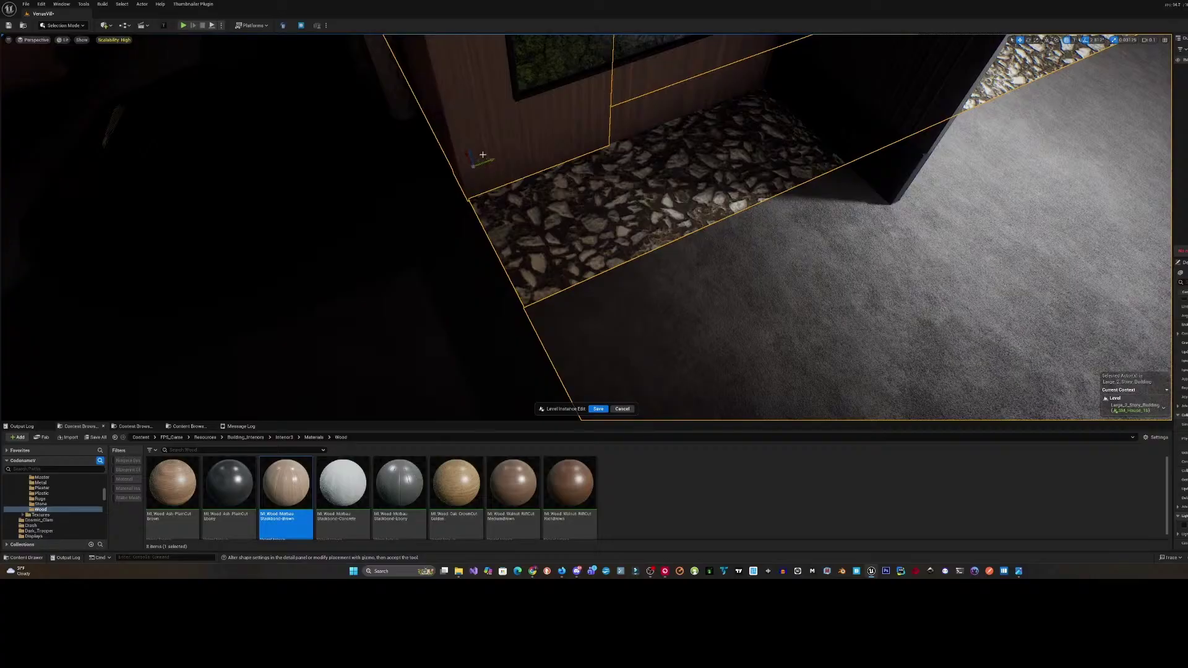
{"action": "right_click_drag", "start_coordinate": [483, 155], "coordinate": [464, 155]}
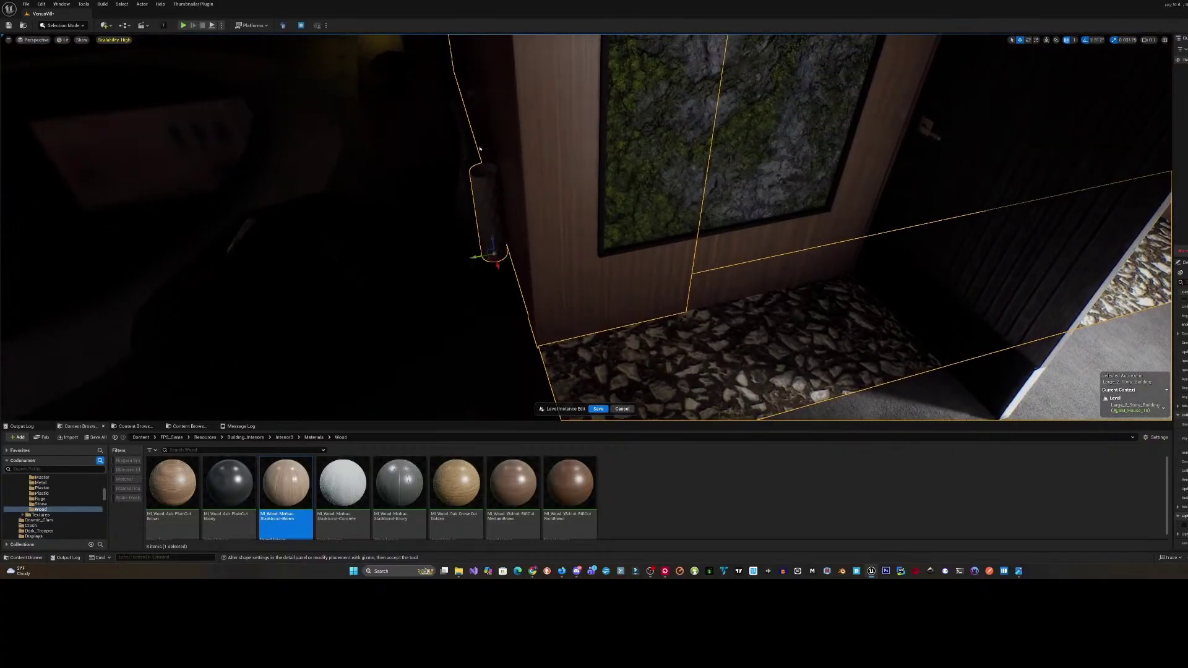
{"action": "left_click", "coordinate": [468, 133], "text": "ctrl"}
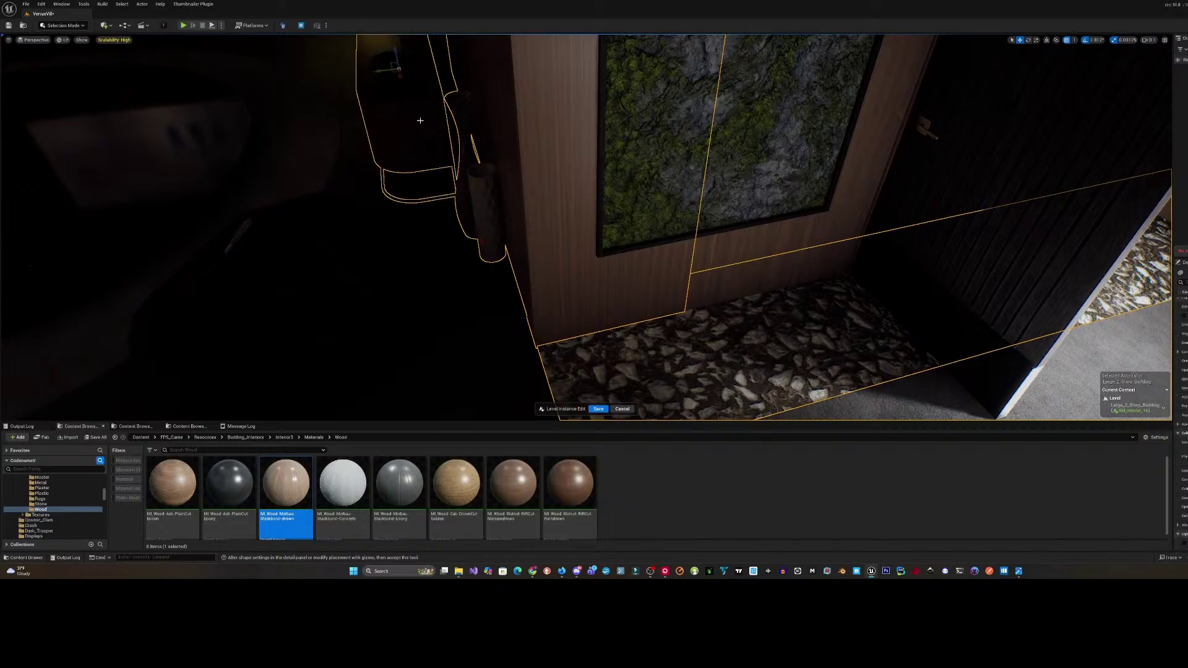
{"action": "right_click_drag", "start_coordinate": [469, 134], "coordinate": [410, 95]}
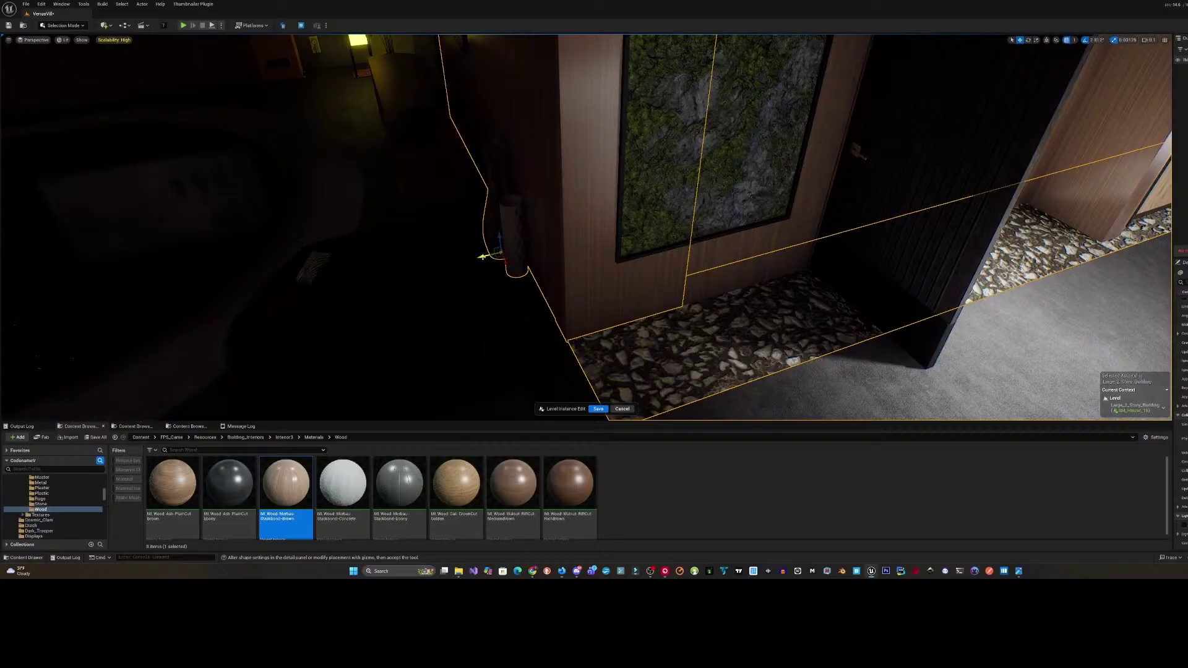
{"action": "right_click_drag", "start_coordinate": [482, 258], "coordinate": [459, 286]}
{"action": "key", "text": "s"}
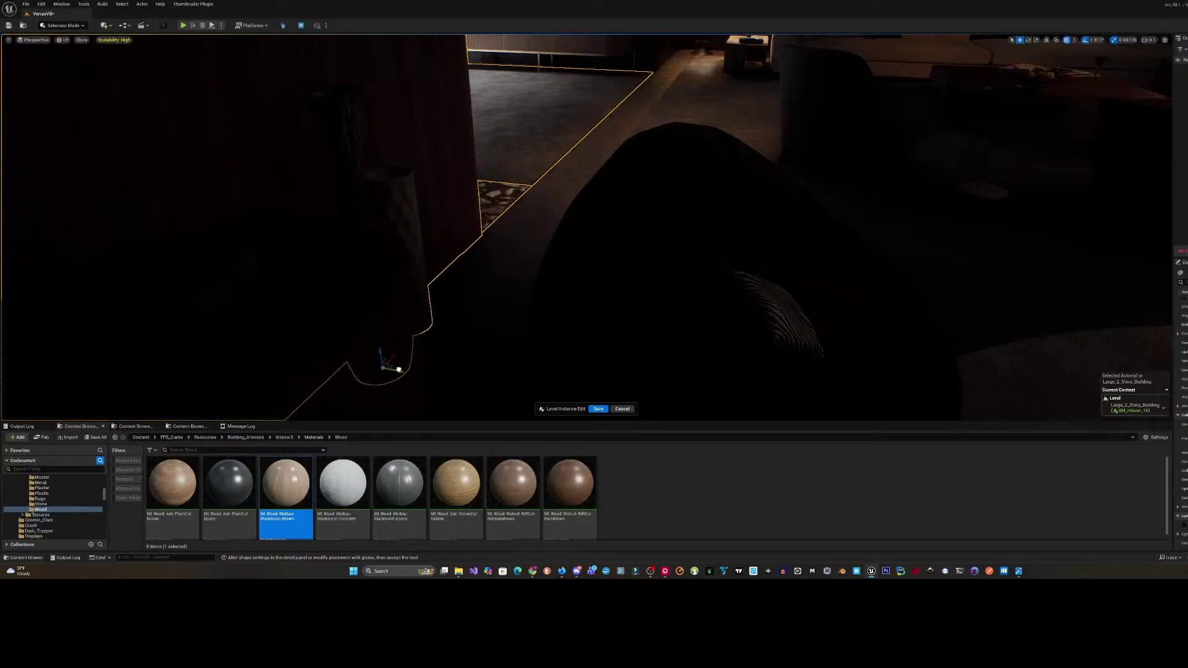
{"action": "right_click_drag", "start_coordinate": [401, 369], "coordinate": [427, 368]}
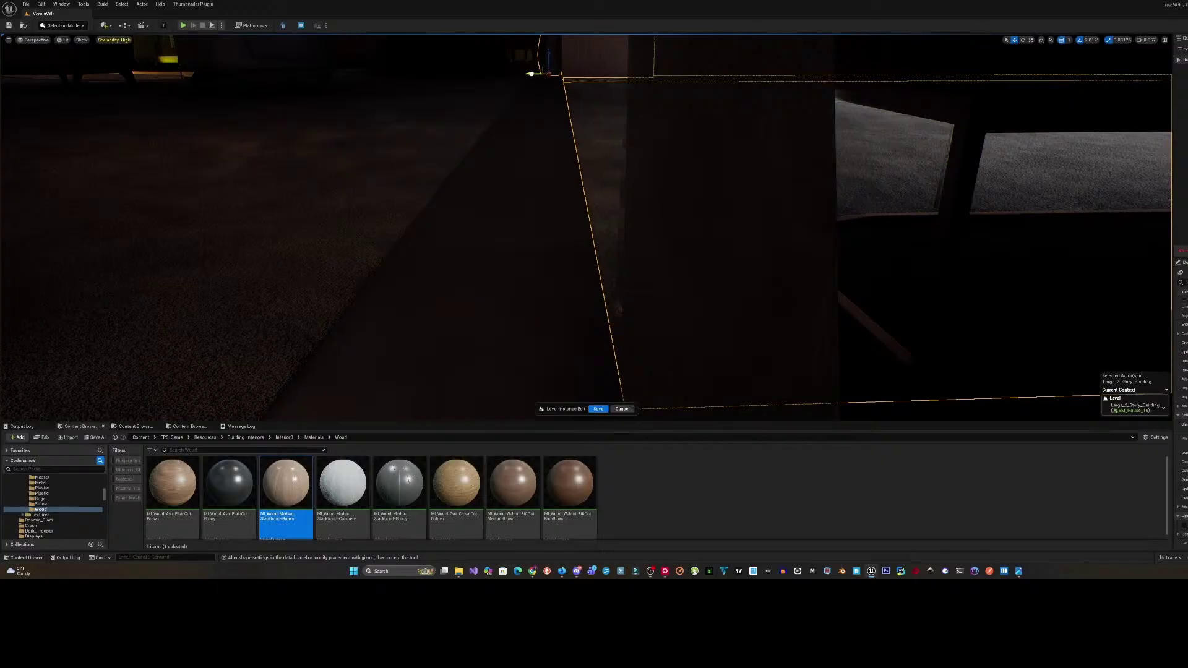
{"action": "mouse_move", "coordinate": [427, 369]}
{"action": "right_mouse_down"}
{"action": "mouse_move", "coordinate": [409, 375]}
{"action": "mouse_move", "coordinate": [405, 362]}
{"action": "mouse_move", "coordinate": [427, 363]}
{"action": "mouse_move", "coordinate": [433, 382]}
{"action": "mouse_move", "coordinate": [409, 378]}
{"action": "right_mouse_up"}
{"action": "right_click_drag", "start_coordinate": [467, 125], "coordinate": [467, 125]}
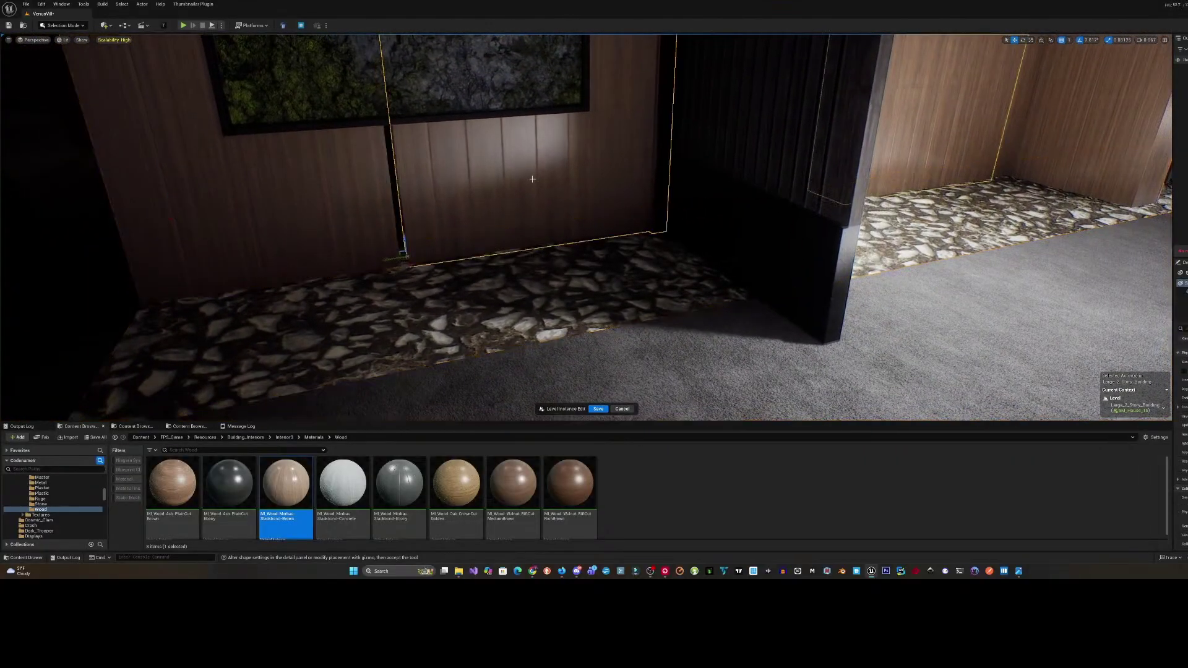
- Adjust the position of the wood wall panels between the moss panel and the kitchen
{"action": "mouse_move", "coordinate": [532, 179]}
{"action": "right_mouse_down"}
{"action": "mouse_move", "coordinate": [567, 180]}
{"action": "mouse_move", "coordinate": [532, 178]}
{"action": "right_mouse_up"}
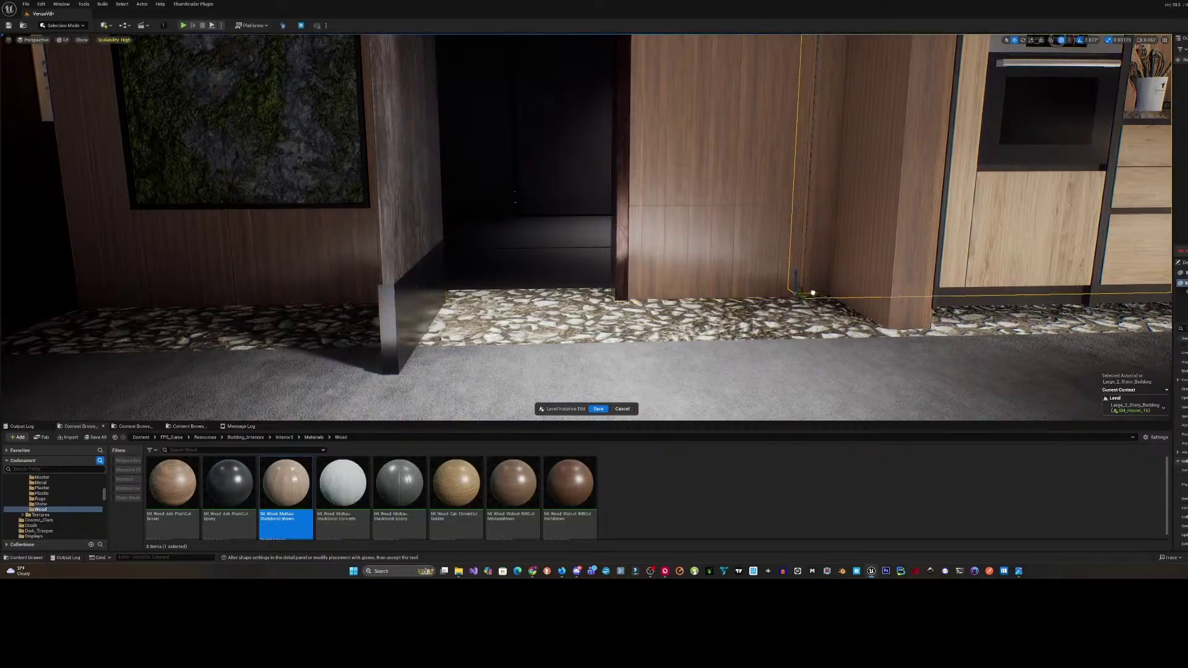
{"action": "right_click_drag", "start_coordinate": [532, 179], "coordinate": [532, 179]}
{"action": "scroll", "coordinate": [532, 179], "scroll_direction": "up", "scroll_amount": 1}
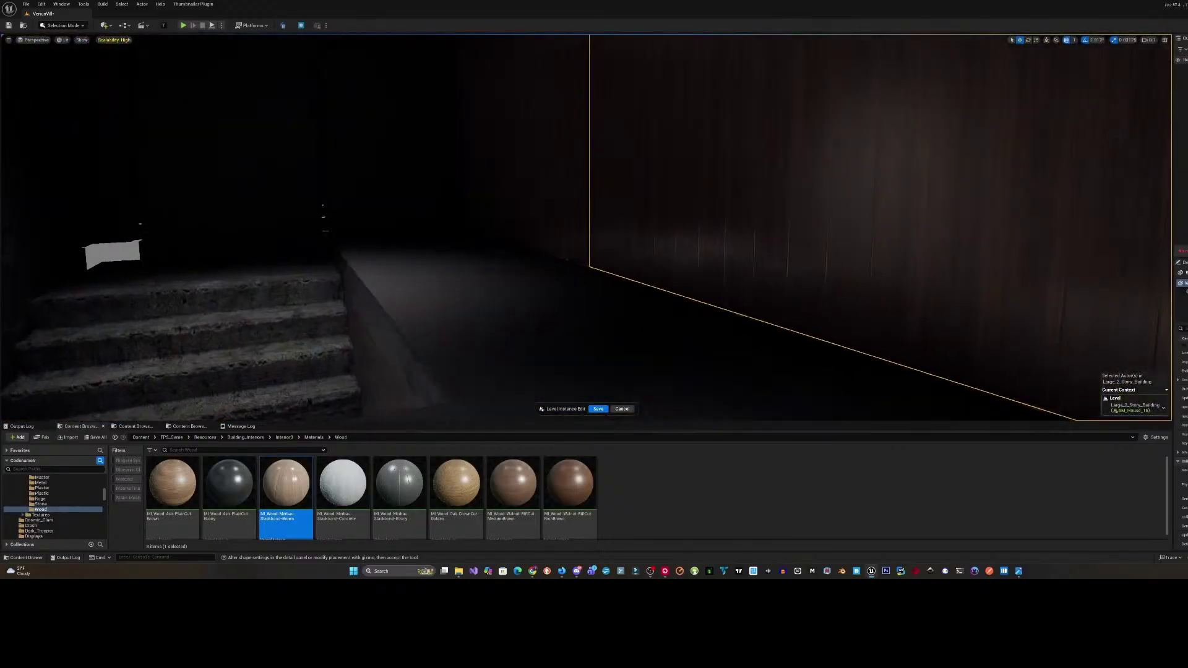
- Slide the wood wall panels on the hallway side together to close the light gap between them
{"action": "right_click_drag", "start_coordinate": [787, 287], "coordinate": [787, 287]}
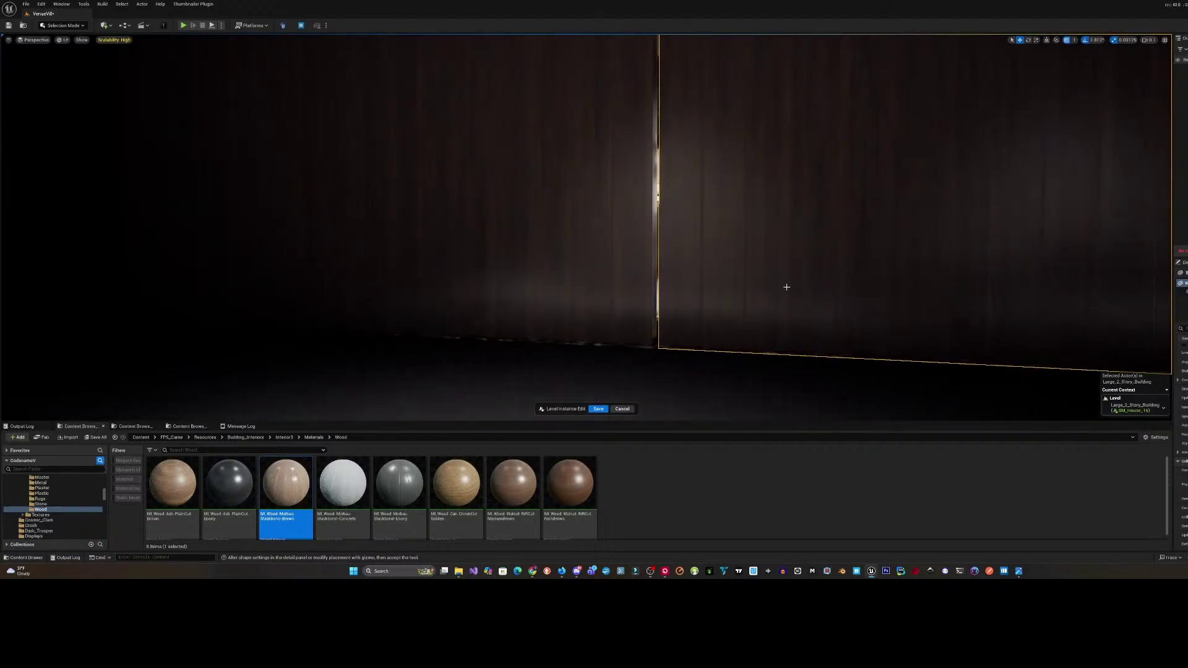
{"action": "right_click_drag", "start_coordinate": [552, 282], "coordinate": [644, 318]}
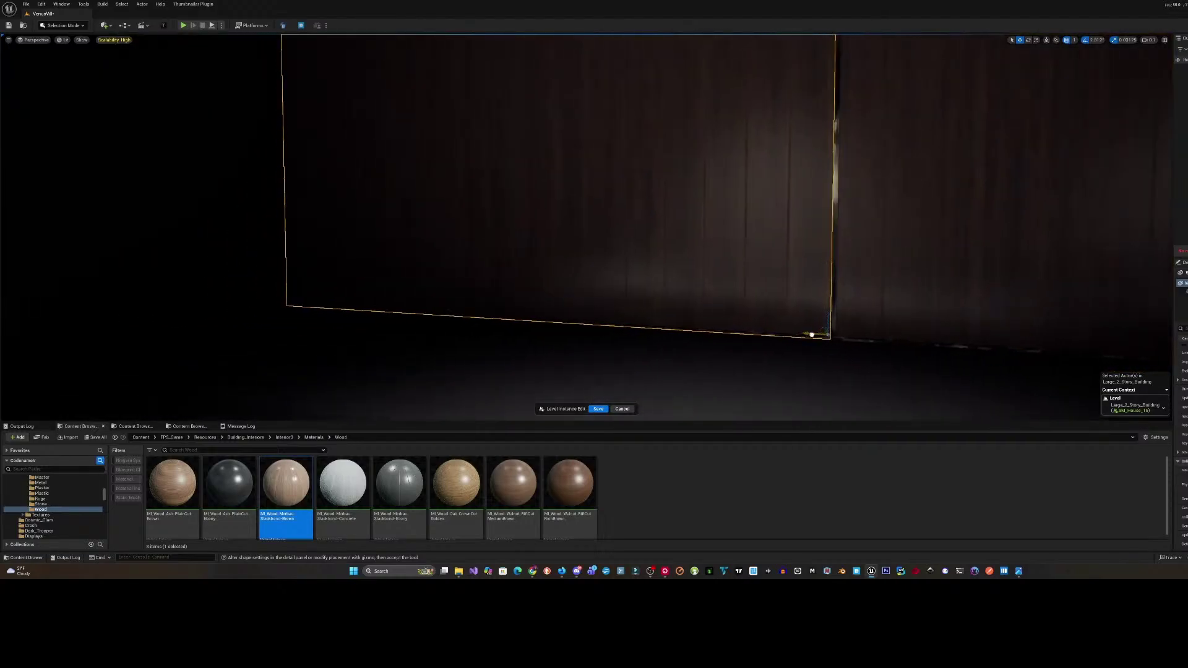
{"action": "right_click_drag", "start_coordinate": [797, 331], "coordinate": [744, 320]}
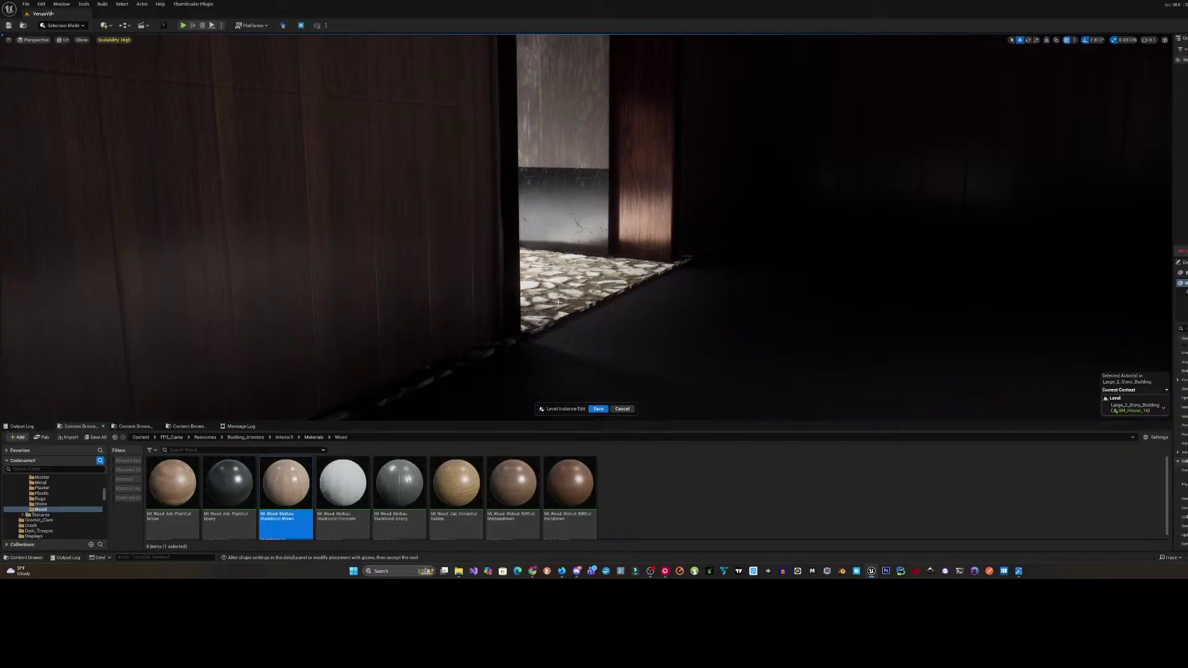
{"action": "right_click_drag", "start_coordinate": [559, 302], "coordinate": [528, 252]}
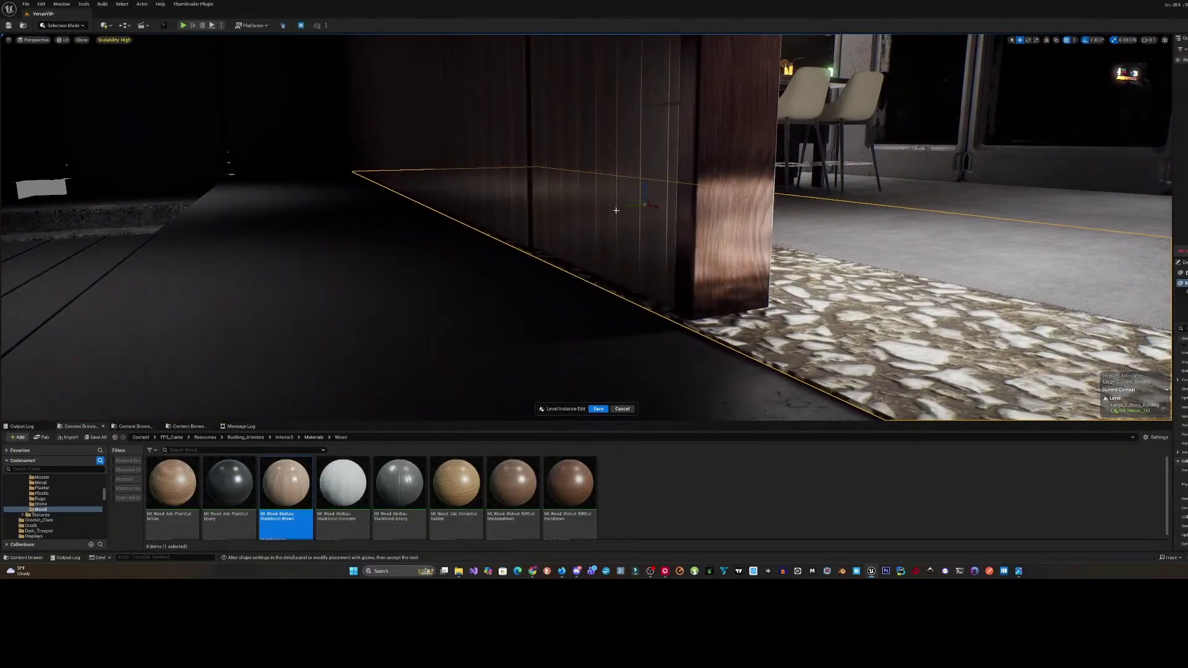
- Shift the pebbled floor sideways so its edge lines up with the hallway-side wood wall
{"action": "left_click_drag", "start_coordinate": [625, 207], "coordinate": [633, 206]}
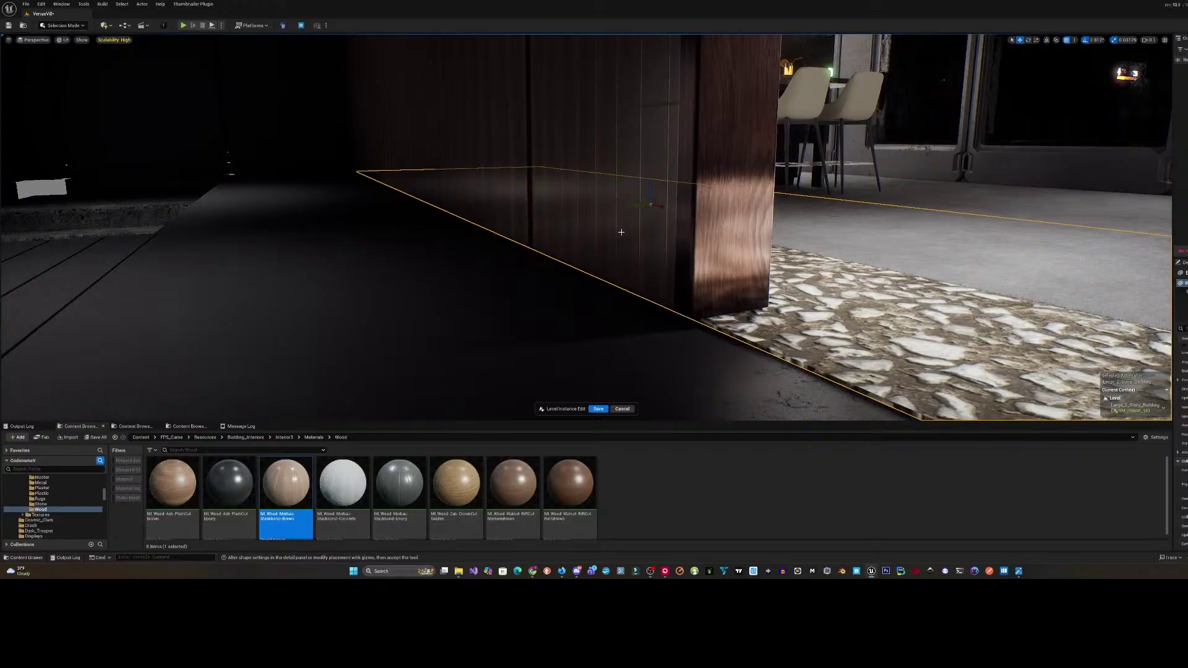
{"action": "right_click_drag", "start_coordinate": [621, 237], "coordinate": [760, 329]}
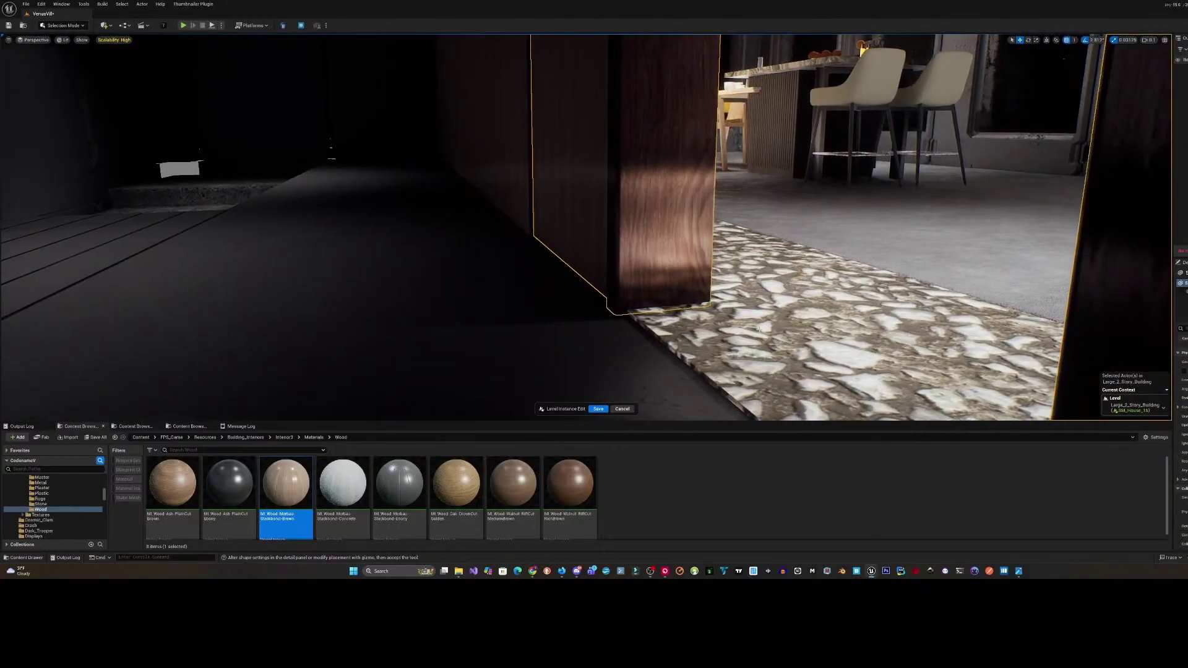
{"action": "left_click_drag", "start_coordinate": [680, 195], "coordinate": [677, 195]}
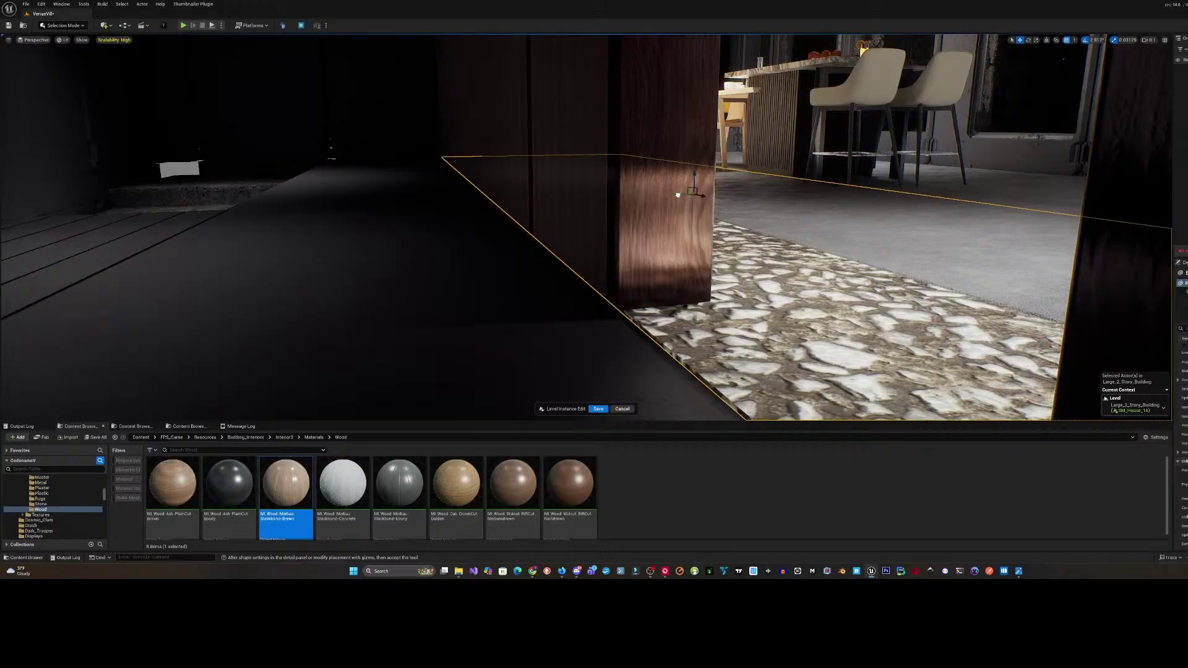
{"action": "right_click_drag", "start_coordinate": [504, 286], "coordinate": [507, 287]}
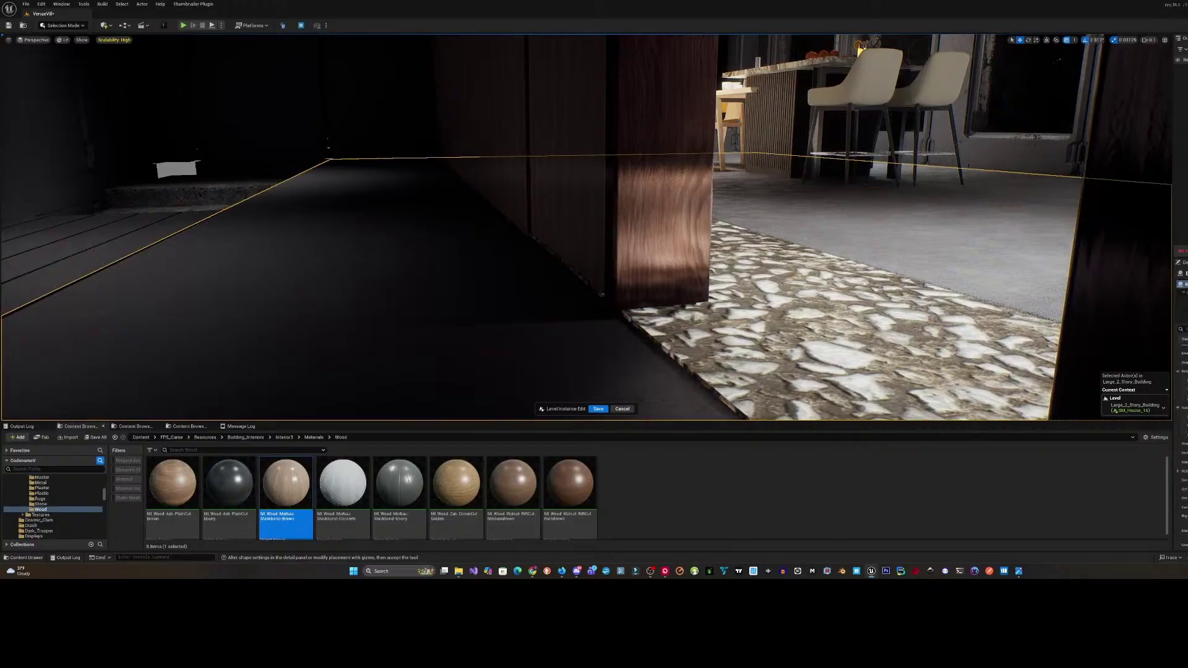
- Nudge the wood wall panel beside the pebbled floor into line with its neighbours and turn off grid snapping
{"action": "right_click_drag", "start_coordinate": [568, 193], "coordinate": [544, 111]}
{"action": "right_click_drag", "start_coordinate": [538, 162], "coordinate": [499, 191]}
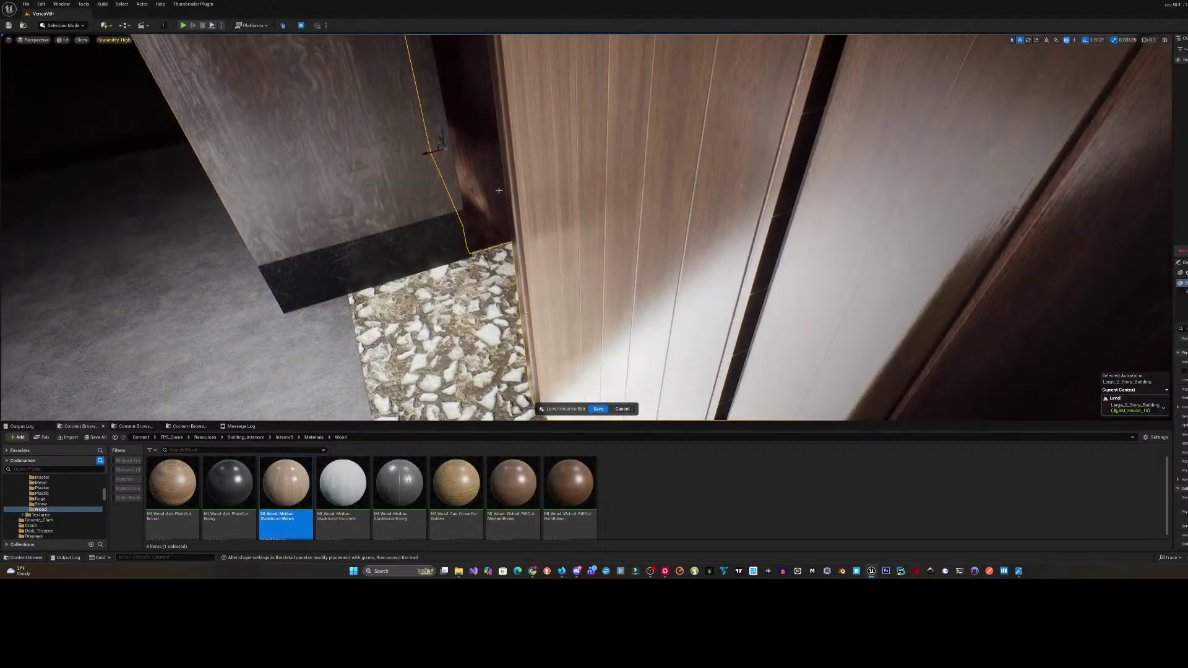
{"action": "left_click_drag", "start_coordinate": [430, 154], "coordinate": [434, 154]}
{"action": "right_click_drag", "start_coordinate": [434, 153], "coordinate": [870, 55]}
{"action": "left_click", "coordinate": [1066, 41]}
{"action": "right_click_drag", "start_coordinate": [1015, 81], "coordinate": [823, 219]}
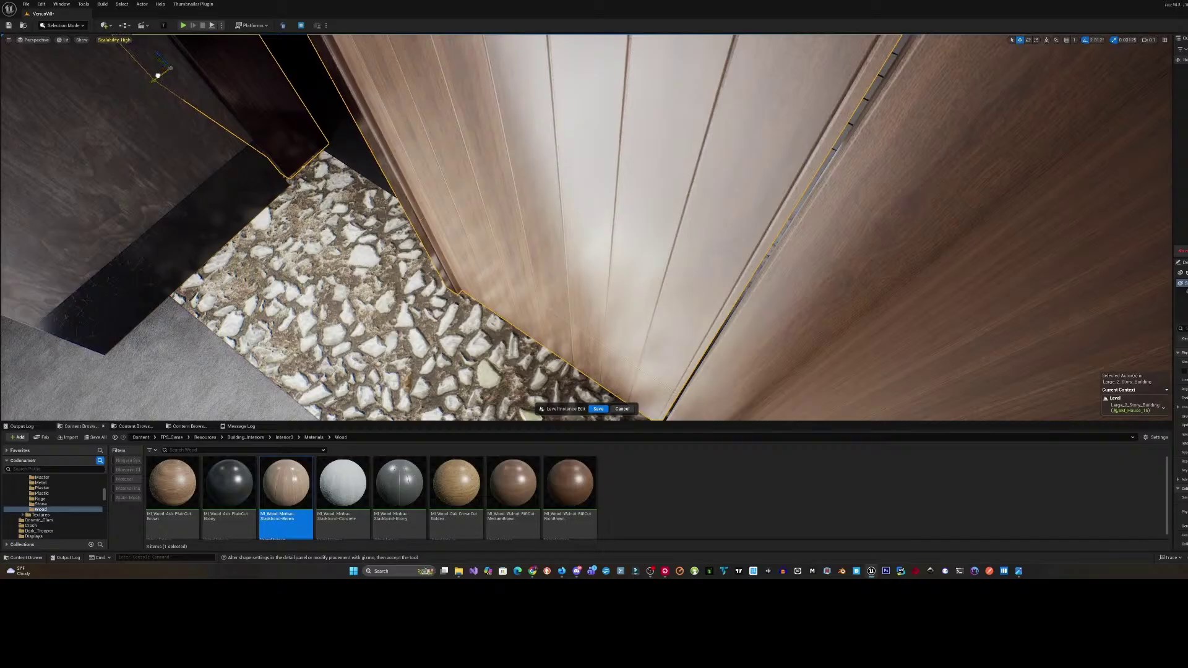
- Check the corner joint of the wood wall panels from the pebbled floor and the hallway, selecting the hallway-side panel
{"action": "right_click_drag", "start_coordinate": [586, 227], "coordinate": [842, 244]}
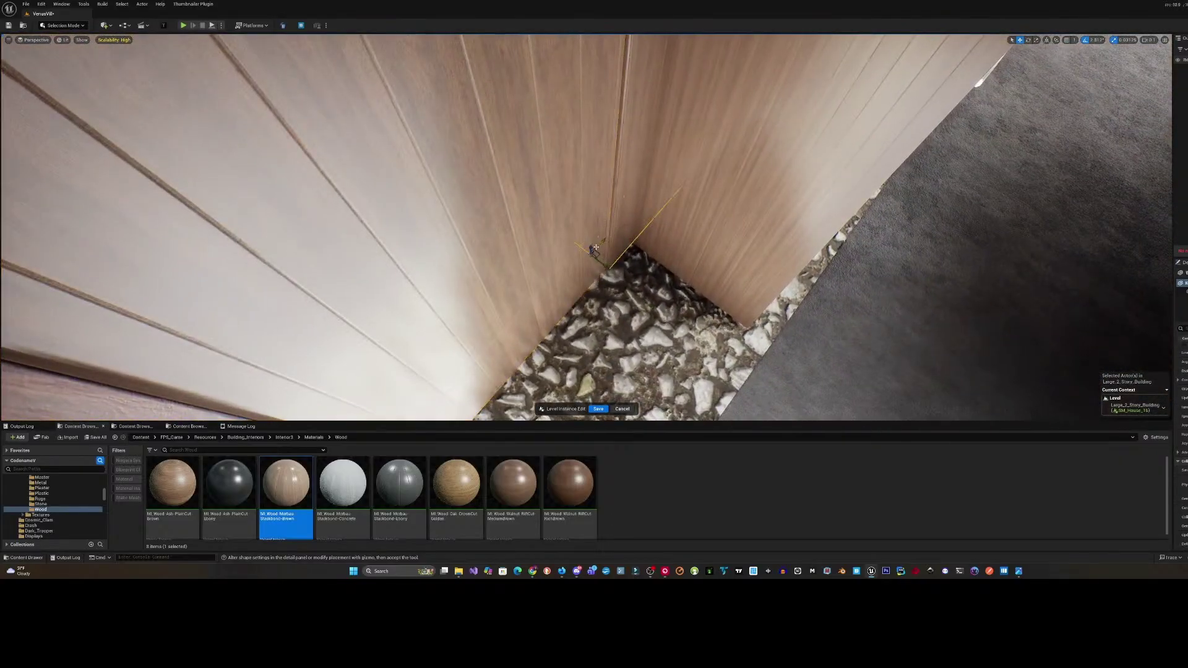
{"action": "right_click_drag", "start_coordinate": [680, 229], "coordinate": [742, 170]}
{"action": "right_click_drag", "start_coordinate": [468, 254], "coordinate": [475, 265]}
{"action": "left_click", "coordinate": [476, 264]}
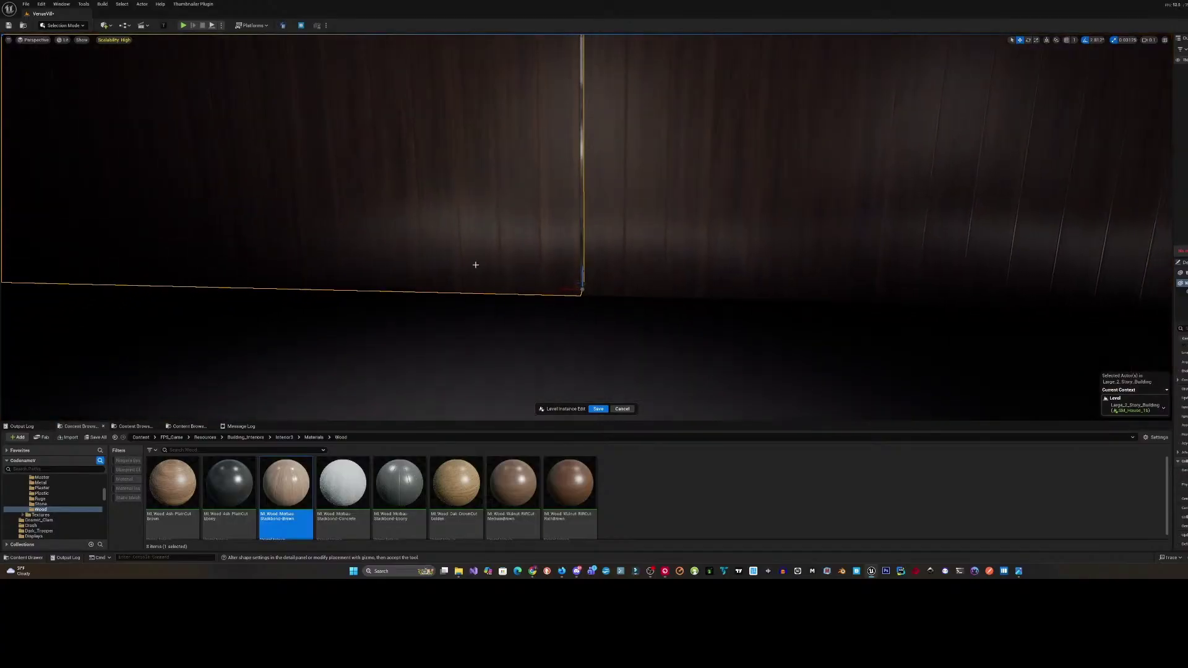
{"action": "right_click_drag", "start_coordinate": [564, 287], "coordinate": [526, 259]}
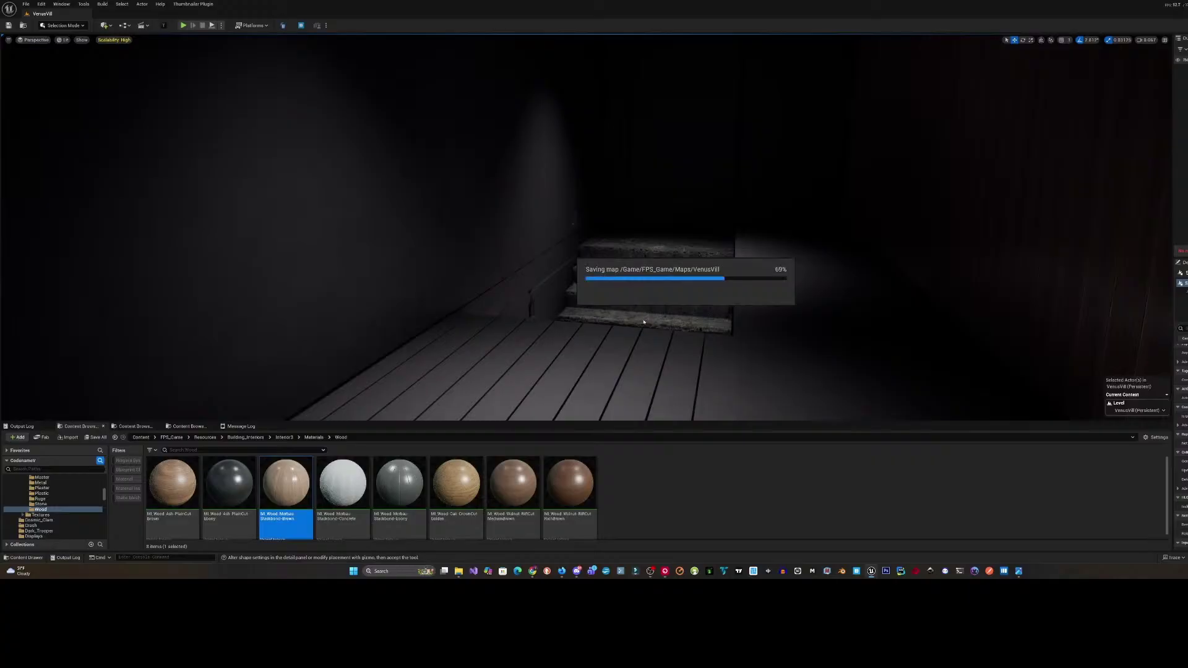
- Open the two-story building's level instance for editing from the lower floor beside the stairs
{"action": "key", "text": "w"}
{"action": "right_click_drag", "start_coordinate": [643, 320], "coordinate": [712, 278]}
{"action": "key", "text": "w"}
{"action": "key", "text": "s"}
{"action": "scroll", "coordinate": [742, 282], "scroll_direction": "down", "scroll_amount": 1}
{"action": "right_click_drag", "start_coordinate": [625, 299], "coordinate": [573, 298]}
{"action": "mouse_move", "coordinate": [643, 319]}
{"action": "right_mouse_down"}
{"action": "mouse_move", "coordinate": [642, 307]}
{"action": "mouse_move", "coordinate": [643, 319]}
{"action": "right_mouse_up"}
{"action": "key", "text": "s"}
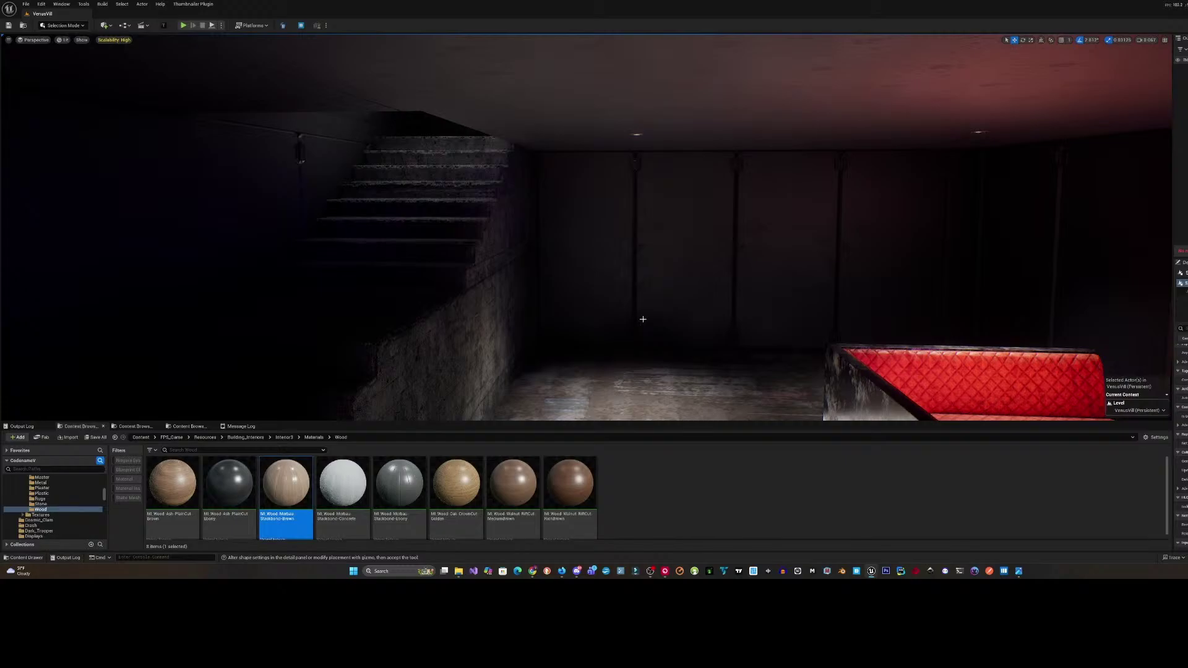
{"action": "left_click", "coordinate": [284, 115]}
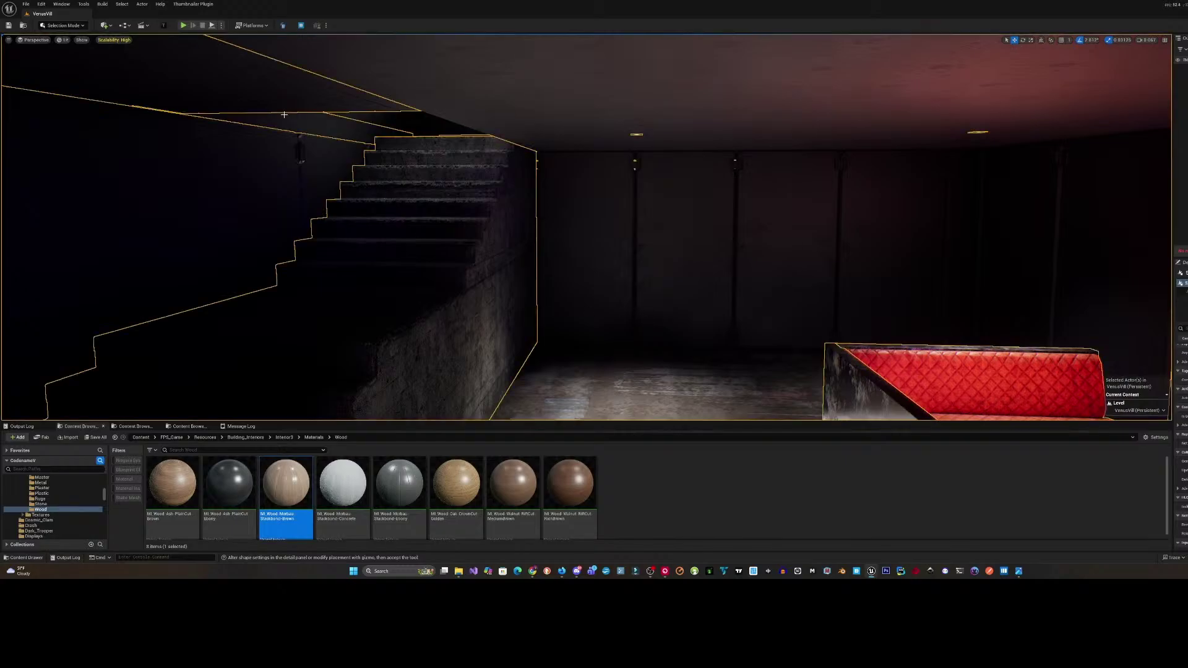
{"action": "right_click", "coordinate": [276, 102]}
{"action": "left_click", "coordinate": [312, 132]}
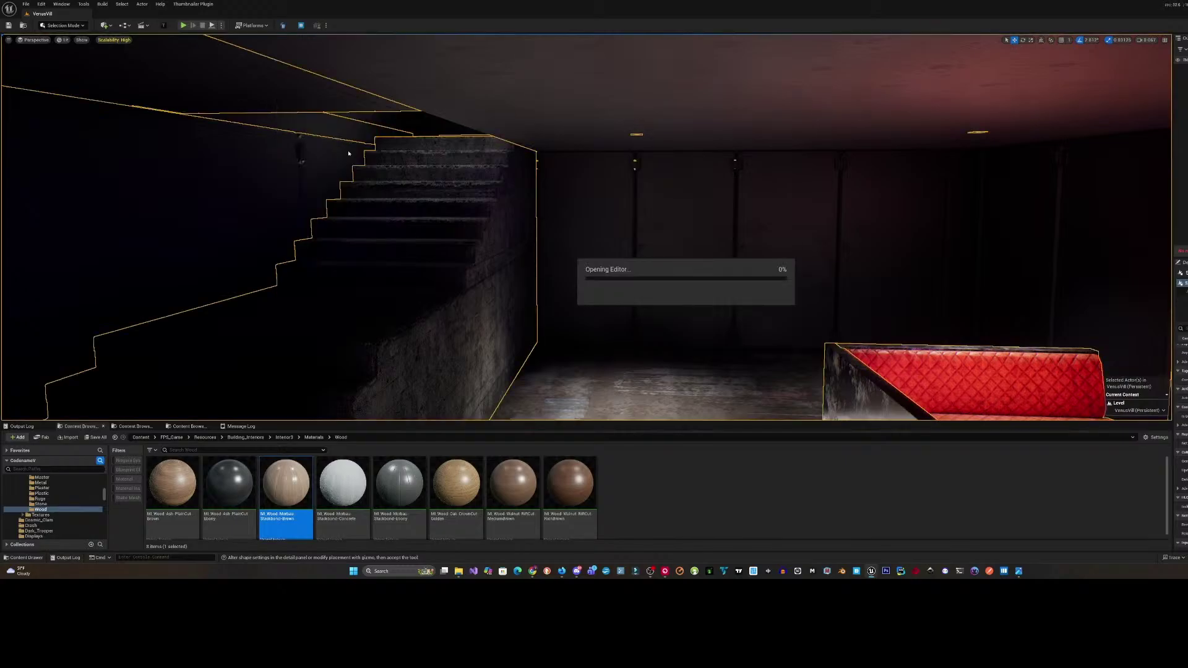
- Select the ceiling slab above the stairs and slide it horizontally along the side wall
{"action": "left_click", "coordinate": [383, 74]}
{"action": "key", "text": "s"}
{"action": "right_click_drag", "start_coordinate": [383, 74], "coordinate": [383, 72]}
{"action": "right_click_drag", "start_coordinate": [220, 138], "coordinate": [218, 137]}
{"action": "key", "text": "w"}
{"action": "key", "text": "d"}
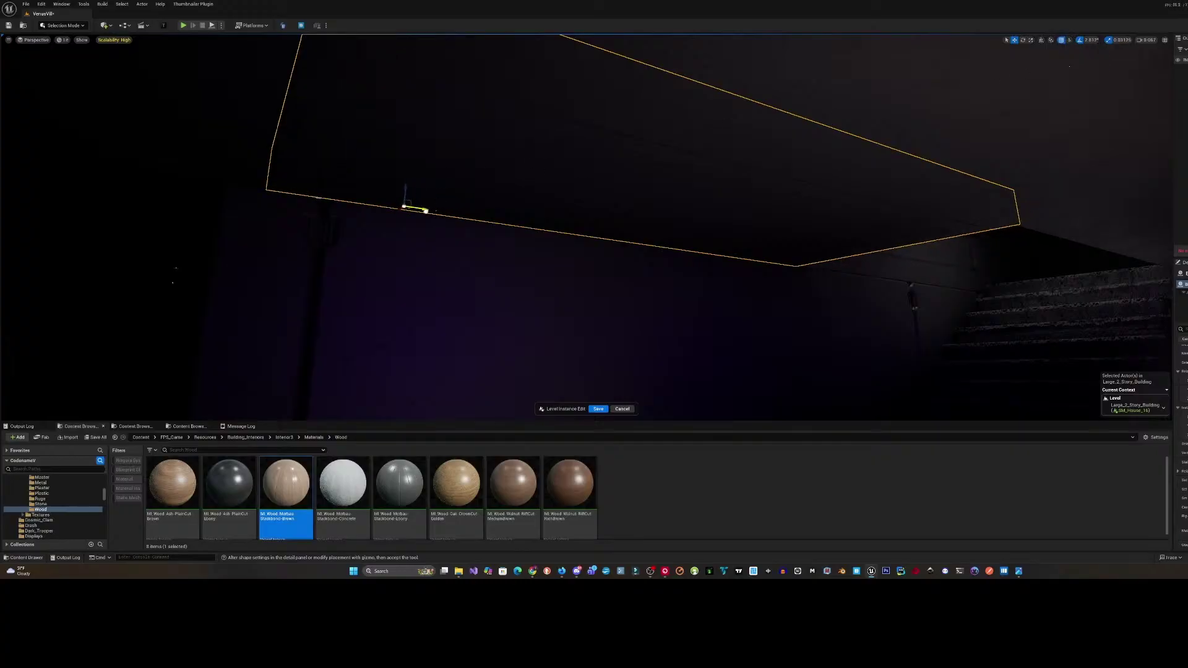
{"action": "right_click_drag", "start_coordinate": [216, 137], "coordinate": [216, 138]}
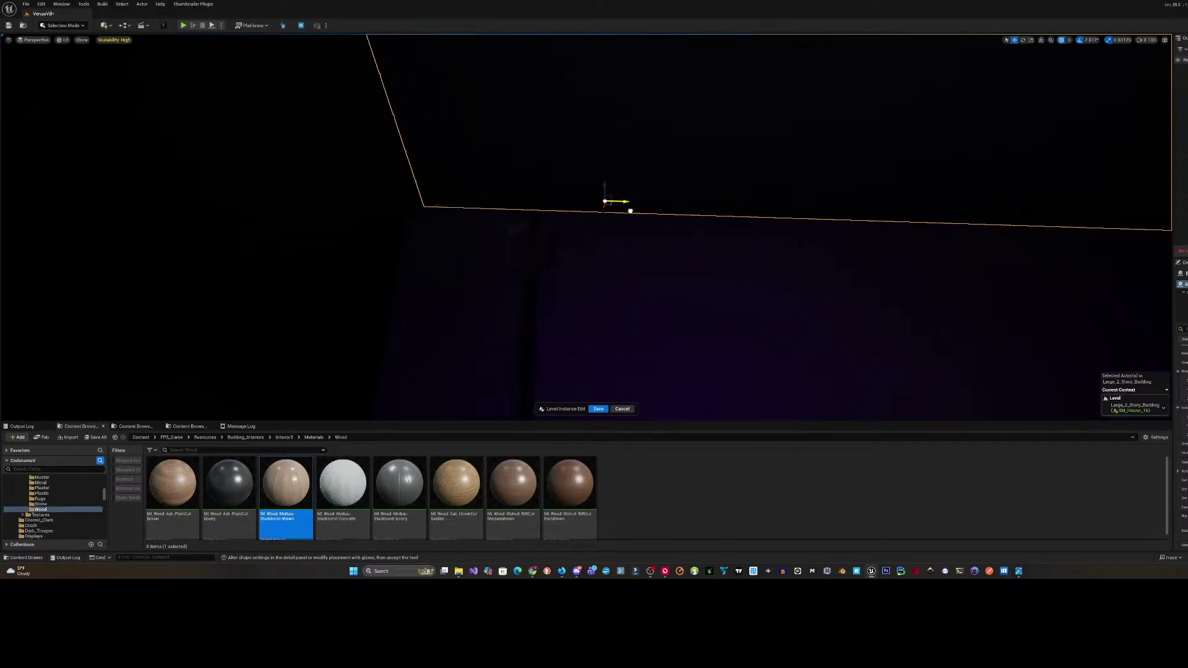
{"action": "mouse_move", "coordinate": [586, 227]}
{"action": "right_mouse_down"}
{"action": "mouse_move", "coordinate": [555, 204]}
{"action": "mouse_move", "coordinate": [803, 401]}
{"action": "mouse_move", "coordinate": [588, 223]}
{"action": "right_mouse_up"}
{"action": "key", "text": "w"}
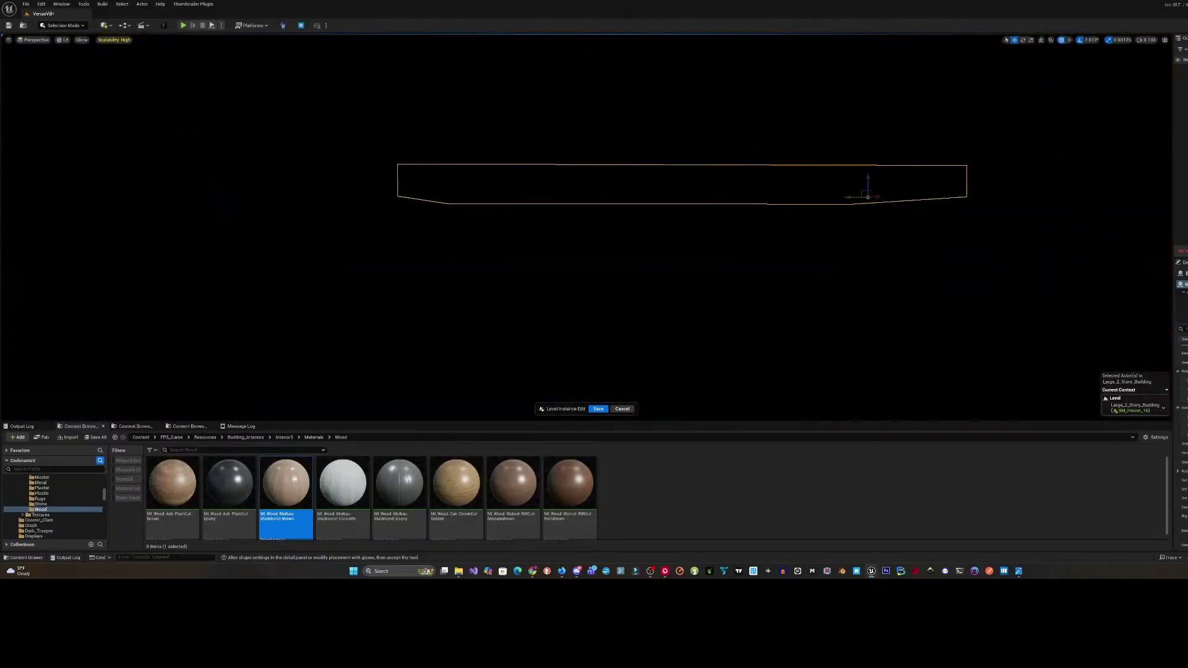
- Raise the selected slab toward the upper hallway floor in Unlit view and restore Lit view
{"action": "left_click", "coordinate": [64, 40]}
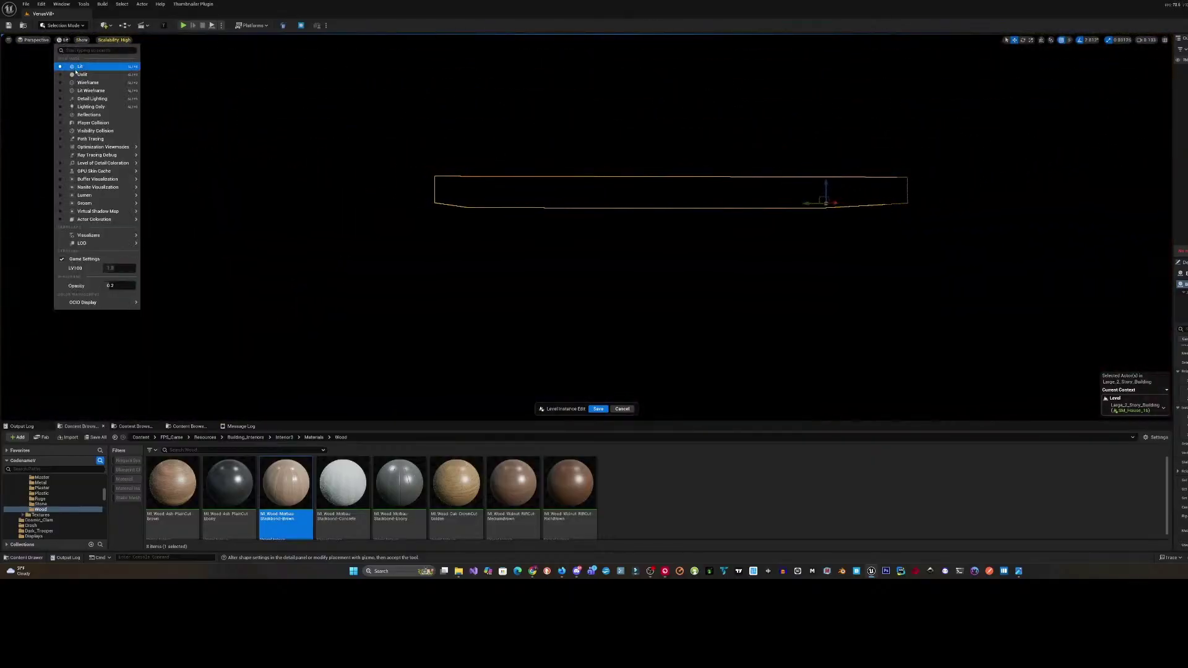
{"action": "left_click", "coordinate": [84, 74]}
{"action": "right_click_drag", "start_coordinate": [588, 223], "coordinate": [588, 223]}
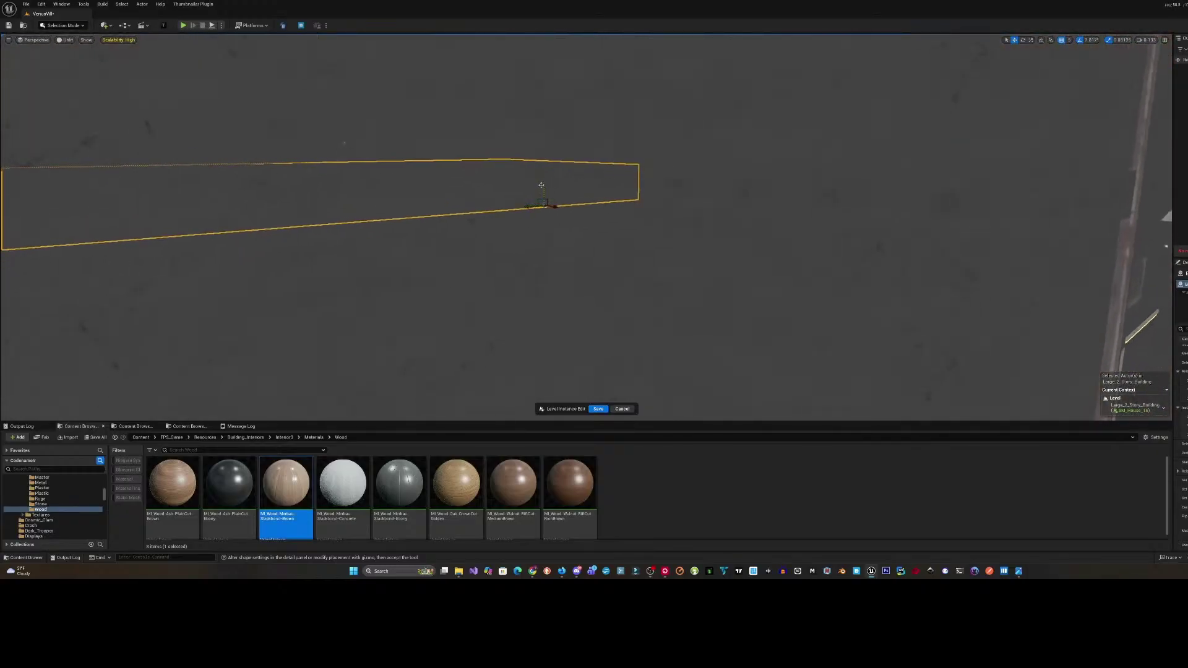
{"action": "left_click_drag", "start_coordinate": [541, 185], "coordinate": [538, 99]}
{"action": "right_click_drag", "start_coordinate": [538, 99], "coordinate": [539, 99]}
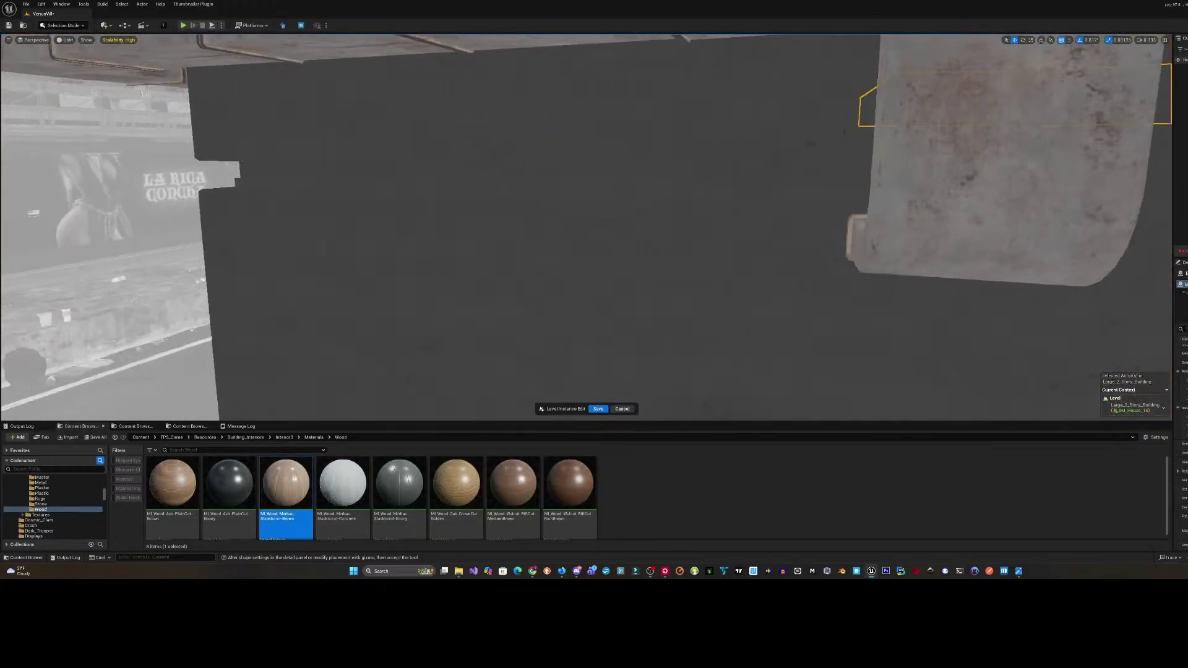
{"action": "right_click_drag", "start_coordinate": [617, 195], "coordinate": [618, 195]}
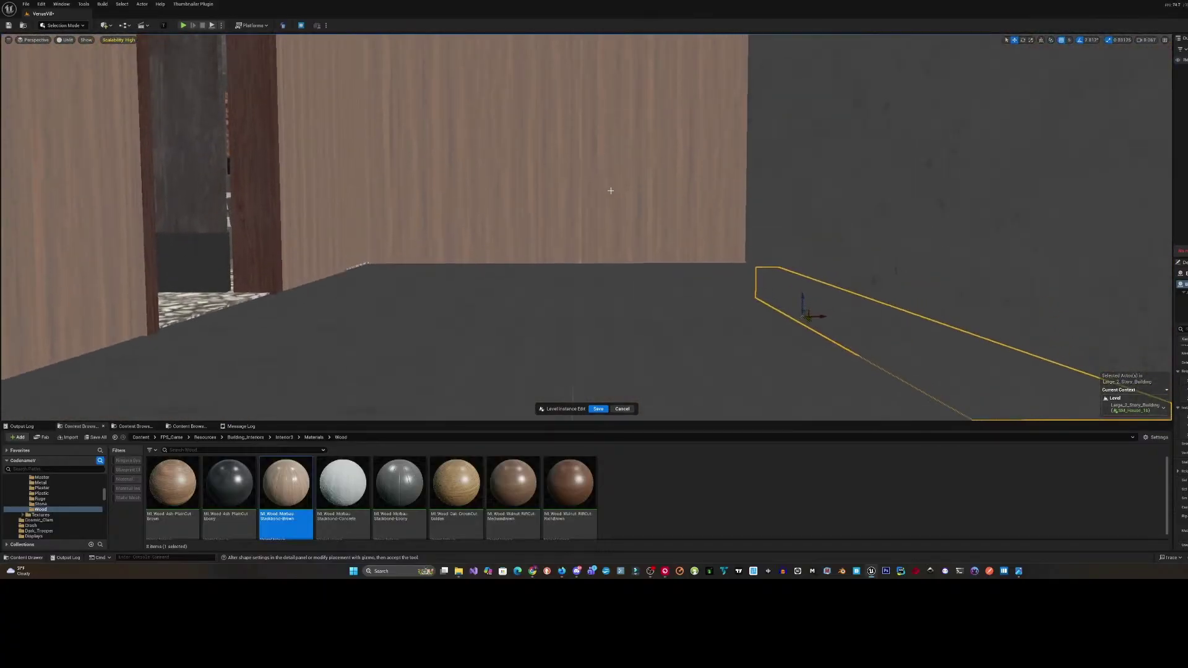
{"action": "left_click", "coordinate": [64, 39]}
{"action": "left_click", "coordinate": [74, 51]}
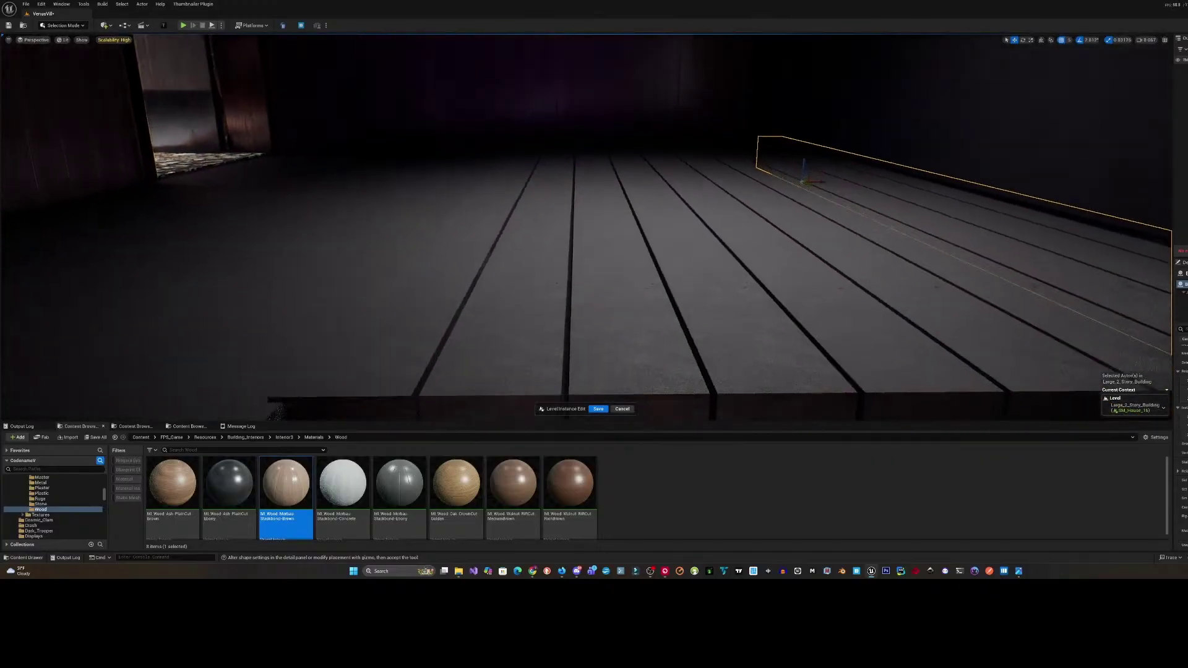
- Select the plank deck over the stairwell and fine-tune its height against the hallway floor
{"action": "right_click_drag", "start_coordinate": [477, 244], "coordinate": [477, 244]}
{"action": "left_click", "coordinate": [539, 270]}
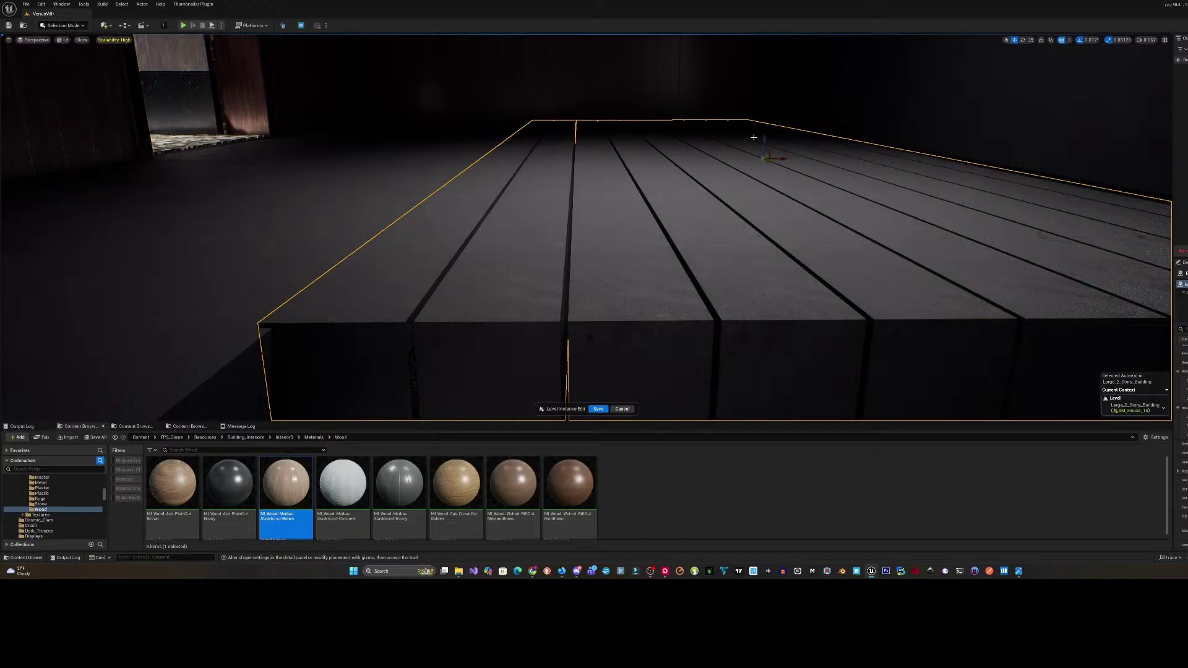
{"action": "left_click_drag", "start_coordinate": [764, 138], "coordinate": [764, 139]}
{"action": "key", "text": "bracketleft"}
- Stand a plank deck section upright on the lower floor and position it beside the stairs below the ceiling
{"action": "right_click_drag", "start_coordinate": [760, 139], "coordinate": [734, 130]}
{"action": "key", "text": "q"}
{"action": "scroll", "coordinate": [749, 117], "scroll_direction": "down", "scroll_amount": 1}
{"action": "key", "text": "a"}
{"action": "key", "text": "s"}
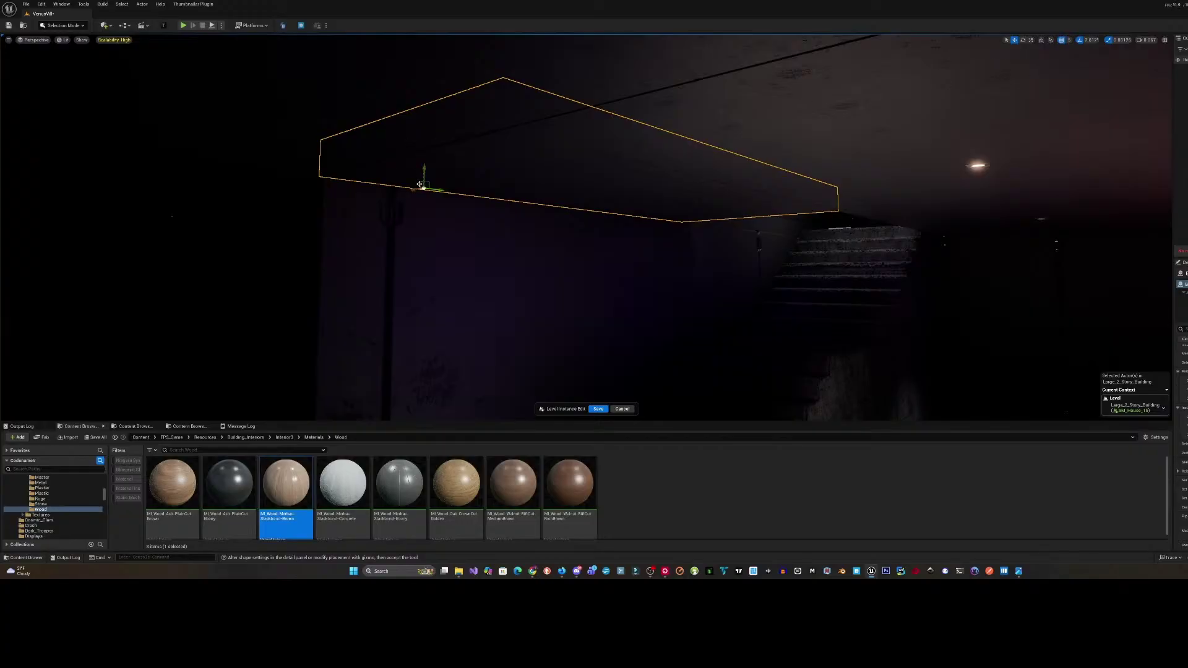
{"action": "left_click_drag", "start_coordinate": [420, 184], "coordinate": [578, 255]}
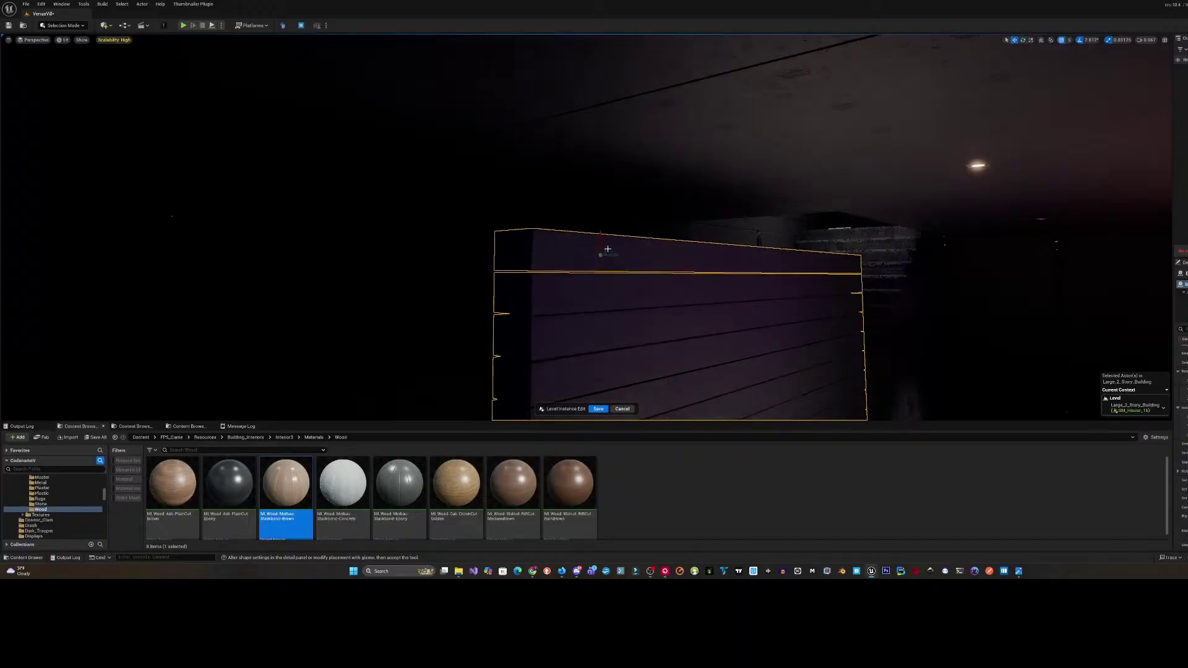
{"action": "left_click_drag", "start_coordinate": [609, 249], "coordinate": [674, 164]}
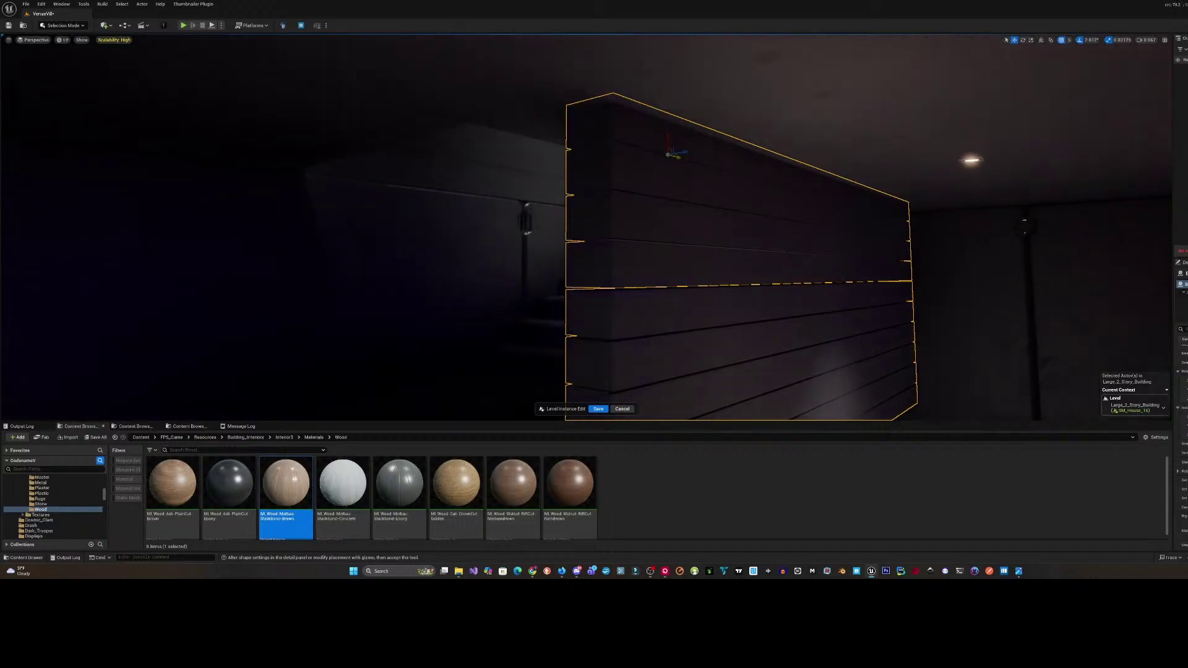
{"action": "mouse_move", "coordinate": [678, 157]}
{"action": "left_mouse_down", "text": "shift"}
{"action": "mouse_move", "coordinate": [706, 163]}
{"action": "mouse_move", "coordinate": [680, 158]}
{"action": "left_mouse_up", "text": "shift"}
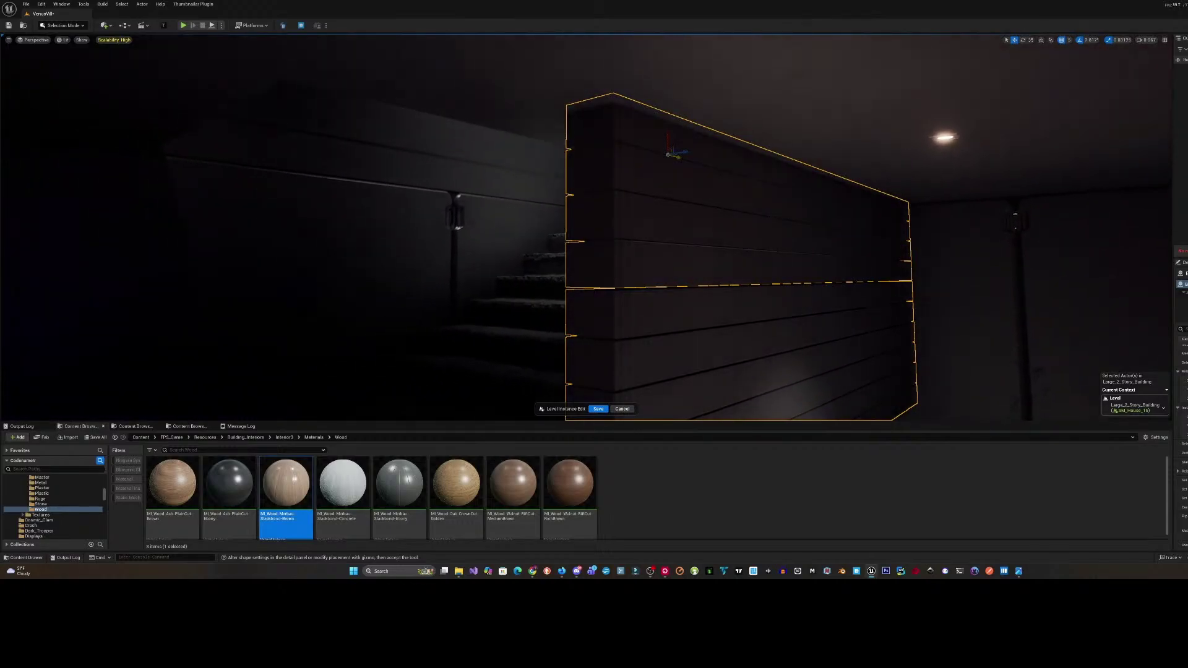
- Align the upright plank panel with the open side of the staircase and slide it along the steps
{"action": "right_click_drag", "start_coordinate": [679, 157], "coordinate": [563, 186]}
{"action": "key", "text": "d"}
{"action": "key", "text": "a"}
{"action": "scroll", "coordinate": [513, 211], "scroll_direction": "up", "scroll_amount": 1}
{"action": "right_click_drag", "start_coordinate": [656, 175], "coordinate": [684, 151]}
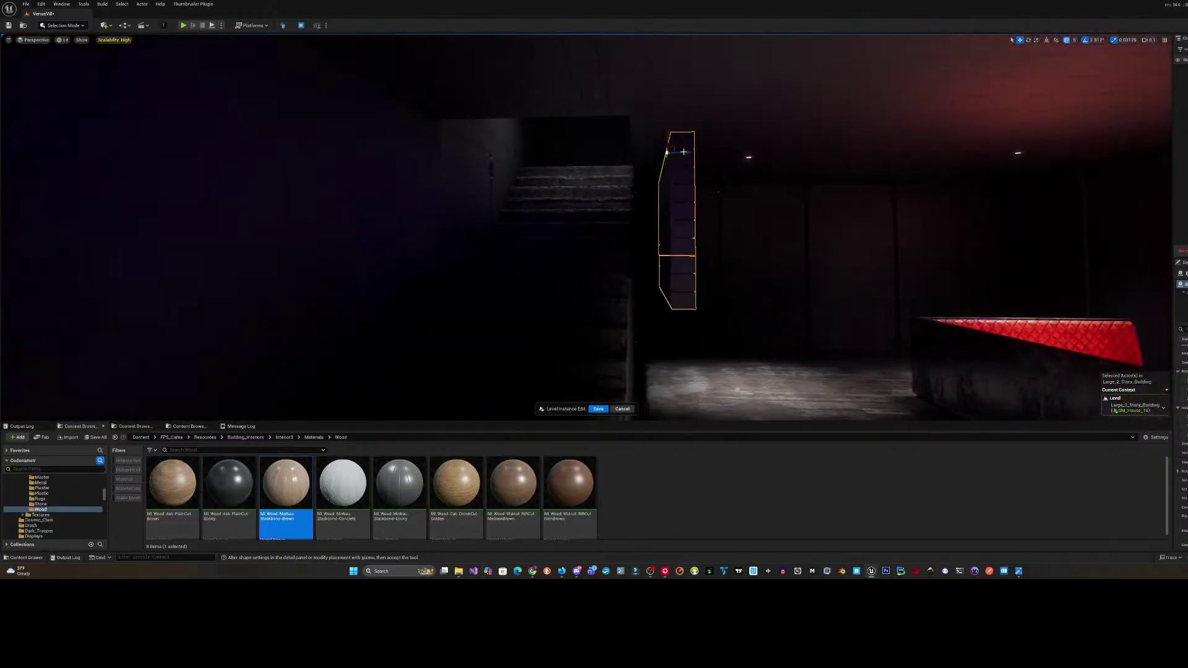
{"action": "left_click_drag", "start_coordinate": [678, 153], "coordinate": [652, 153]}
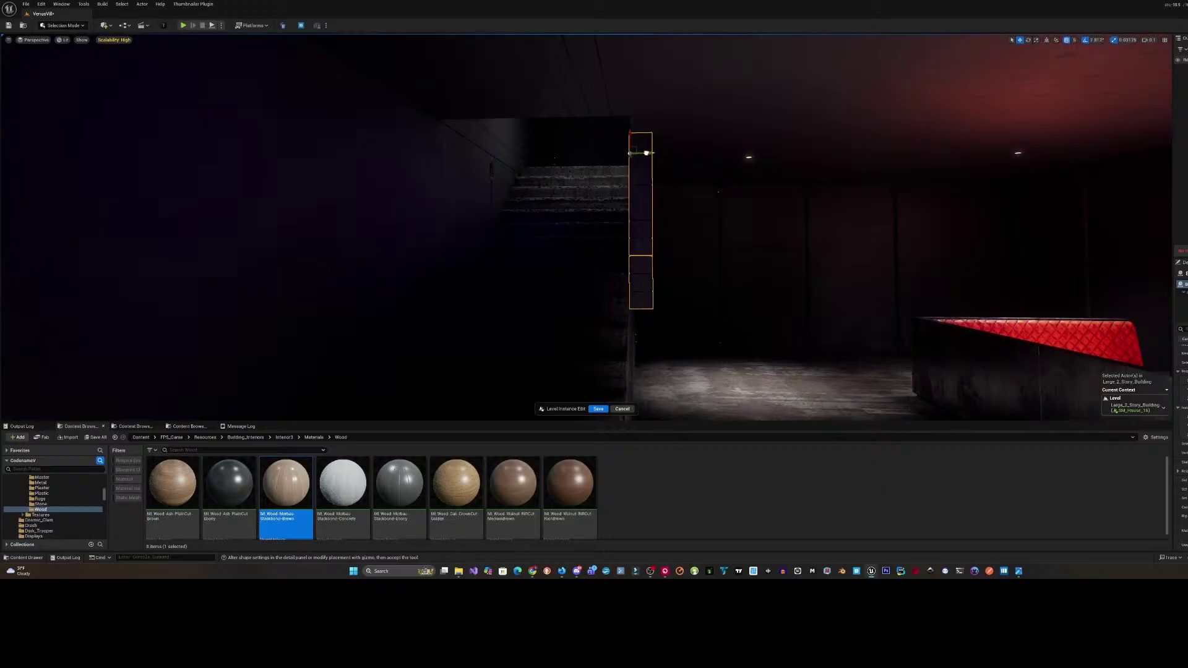
{"action": "right_click_drag", "start_coordinate": [648, 153], "coordinate": [708, 157]}
{"action": "key", "text": "d"}
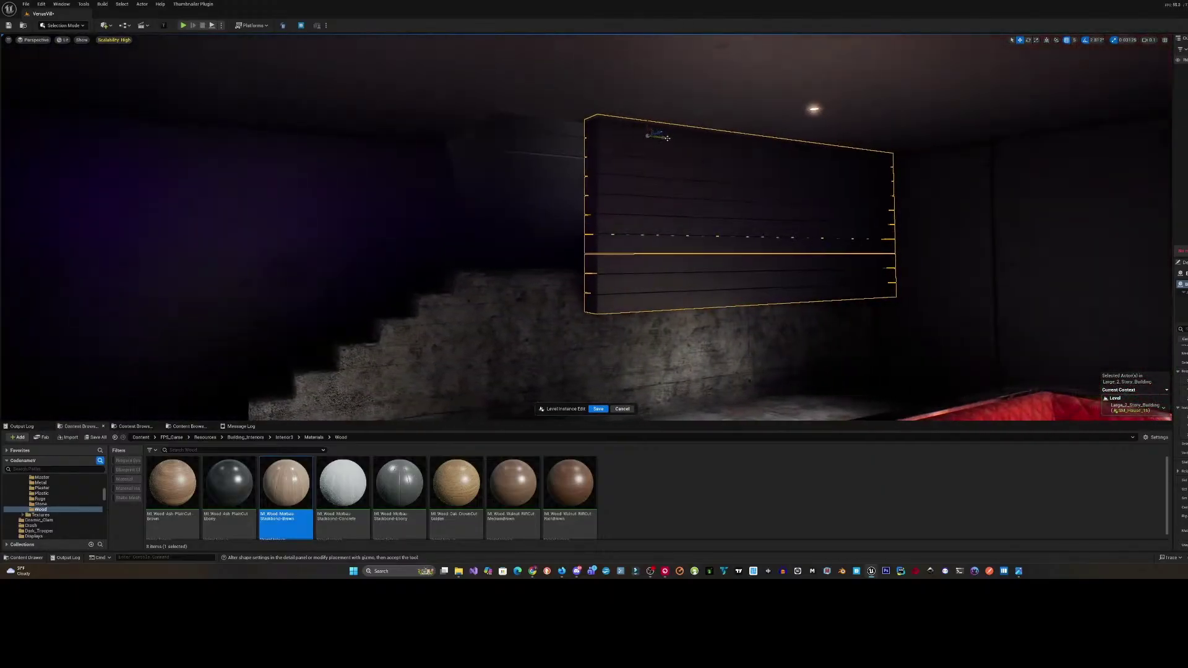
{"action": "left_click_drag", "start_coordinate": [667, 137], "coordinate": [595, 144]}
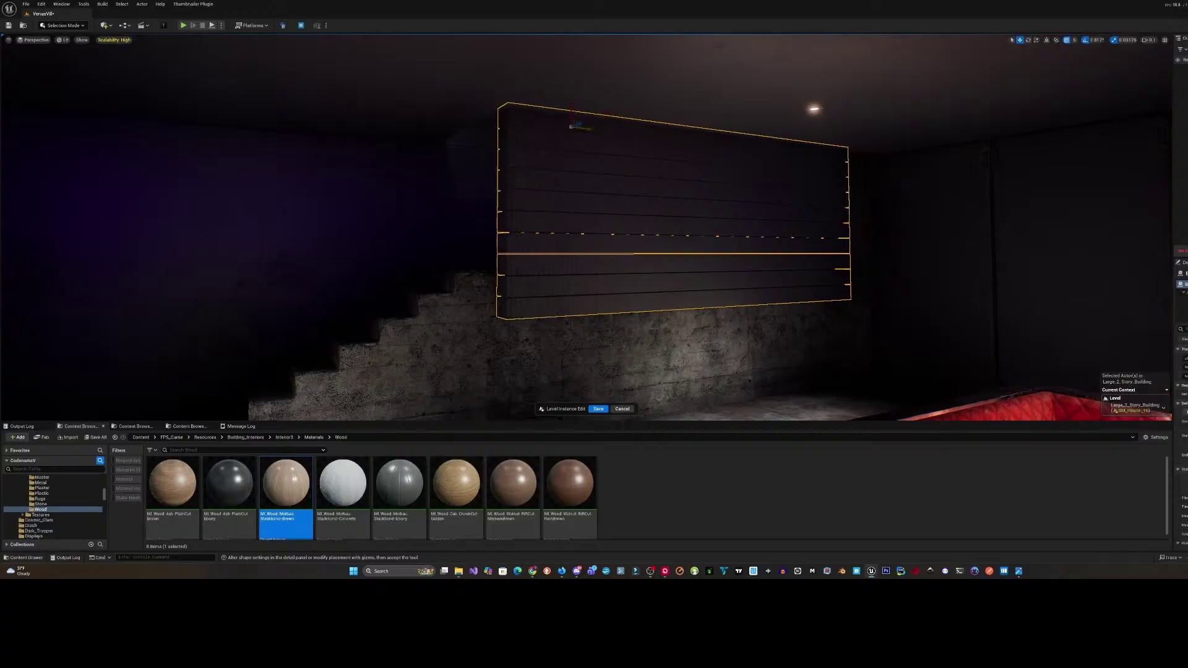
- Enlarge the upright plank panel in height and length and slide it further across the staircase side
{"action": "key", "text": "Return"}
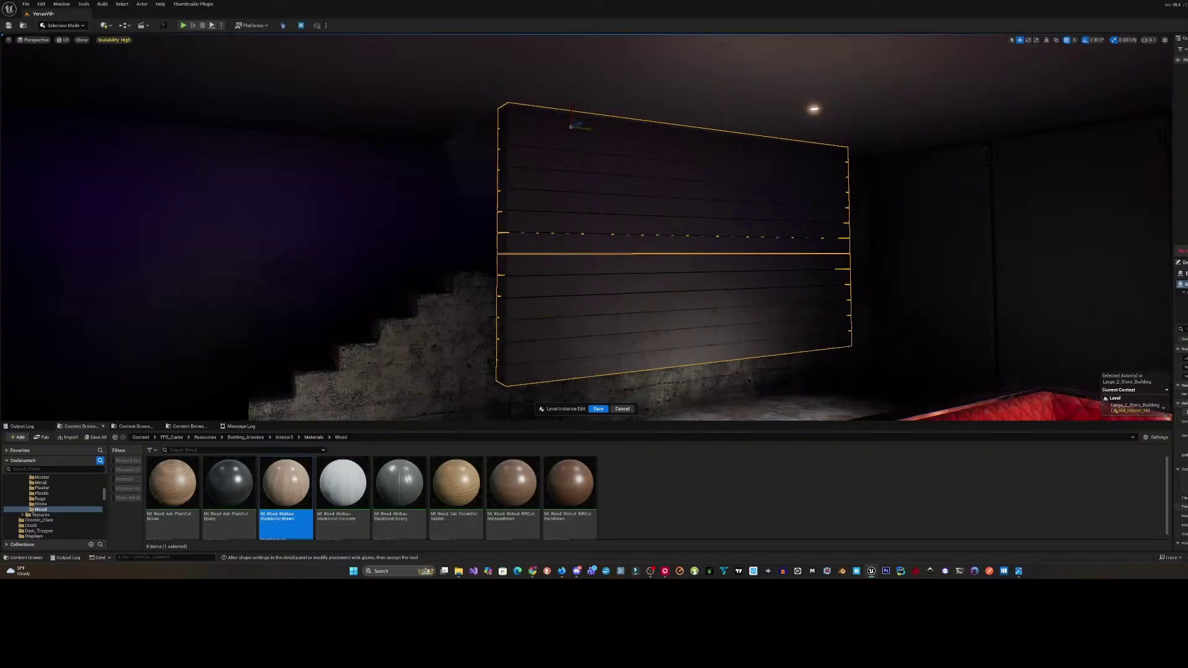
{"action": "key", "text": "Return"}
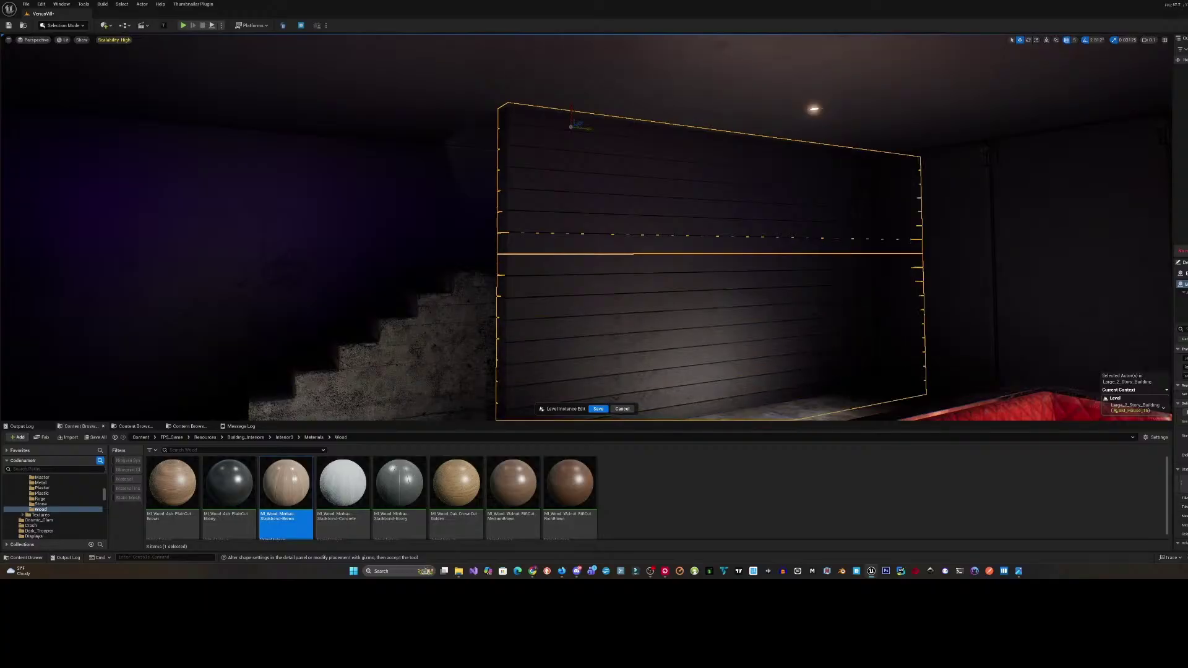
{"action": "key", "text": "w"}
{"action": "right_click_drag", "start_coordinate": [587, 227], "coordinate": [619, 216]}
{"action": "key", "text": "s"}
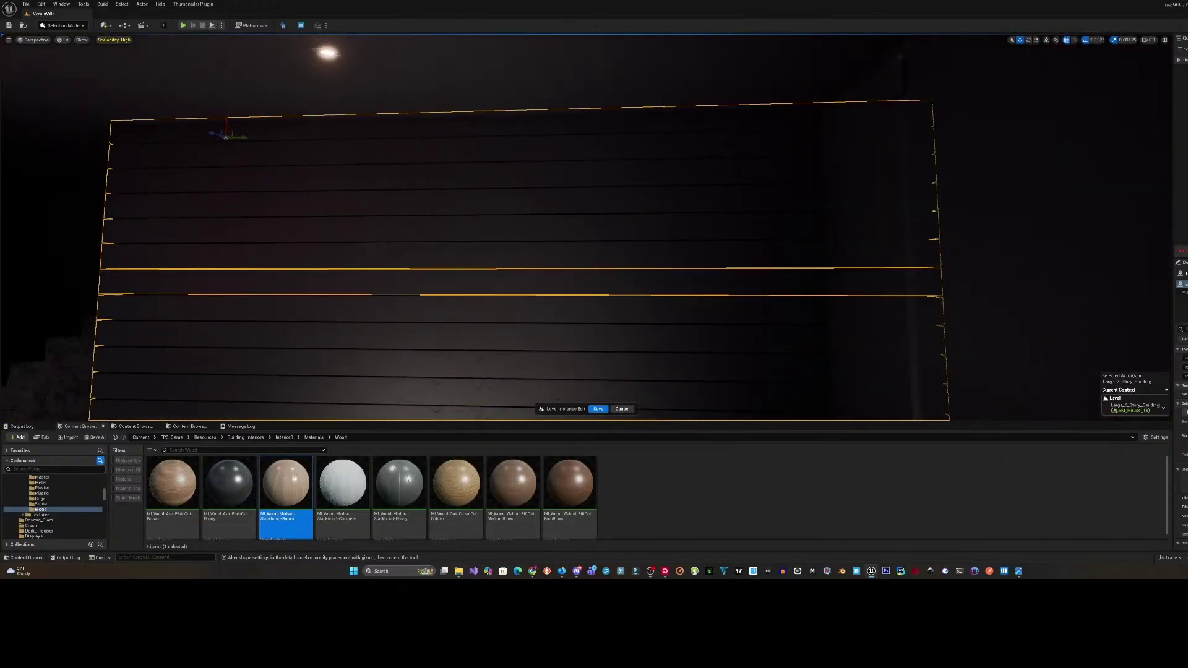
{"action": "right_click_drag", "start_coordinate": [884, 244], "coordinate": [857, 244]}
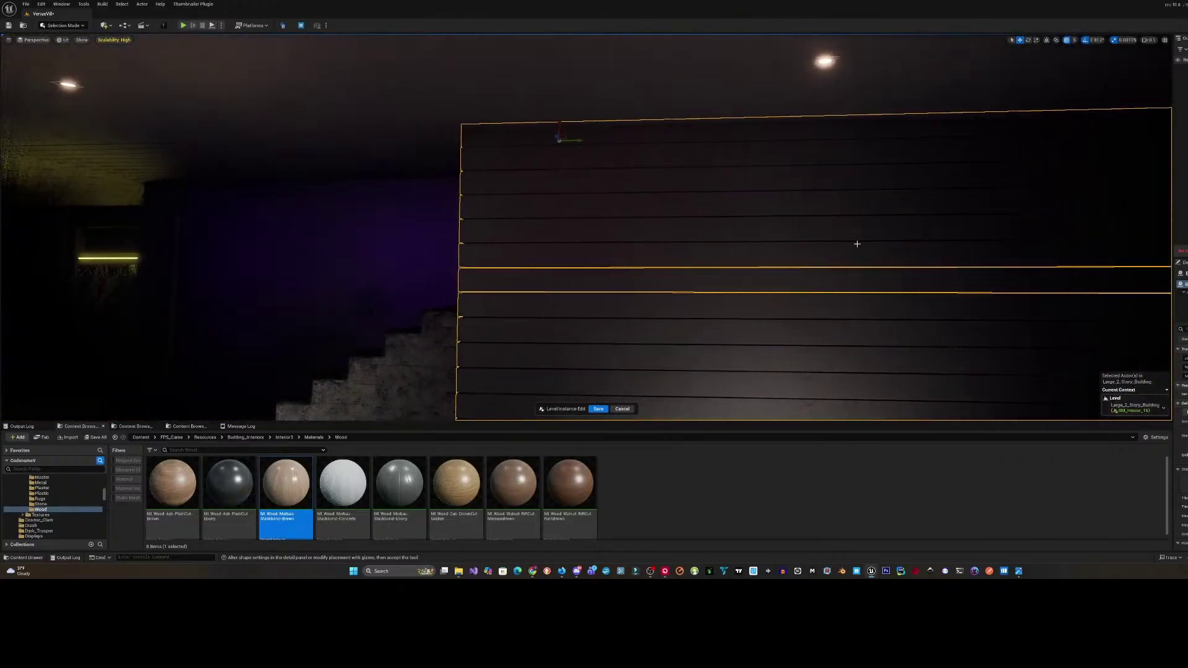
{"action": "left_click_drag", "start_coordinate": [582, 139], "coordinate": [553, 142]}
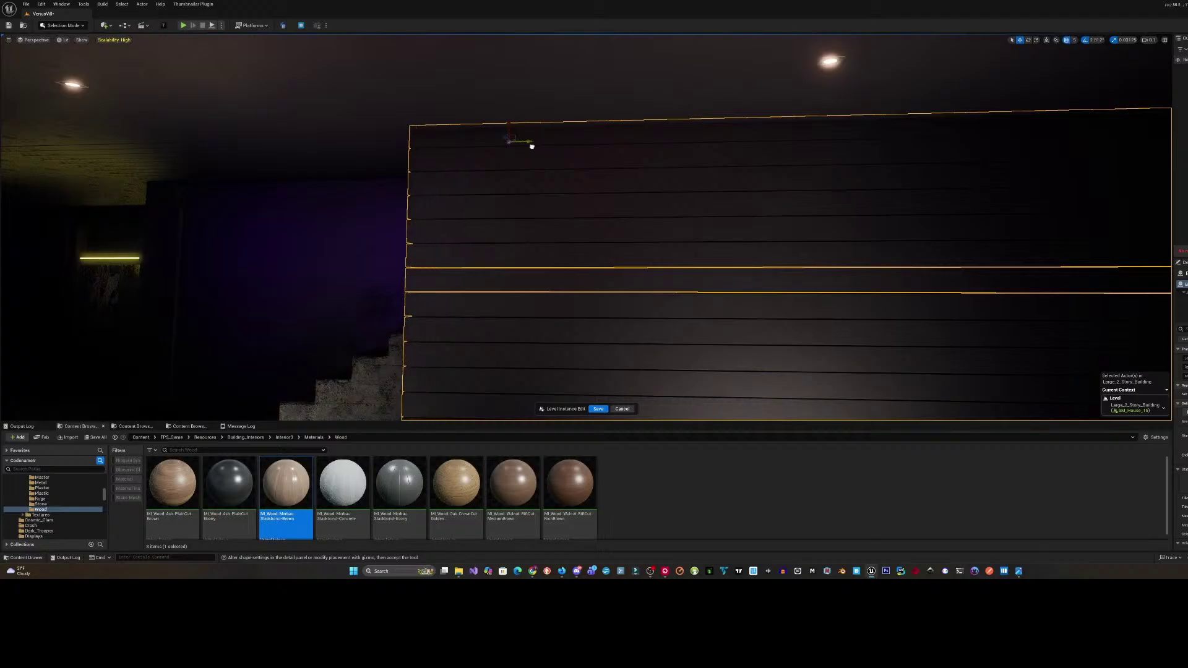
{"action": "key", "text": "d"}
{"action": "mouse_move", "coordinate": [531, 147]}
{"action": "right_mouse_down"}
{"action": "mouse_move", "coordinate": [606, 146]}
{"action": "mouse_move", "coordinate": [550, 147]}
{"action": "right_mouse_up"}
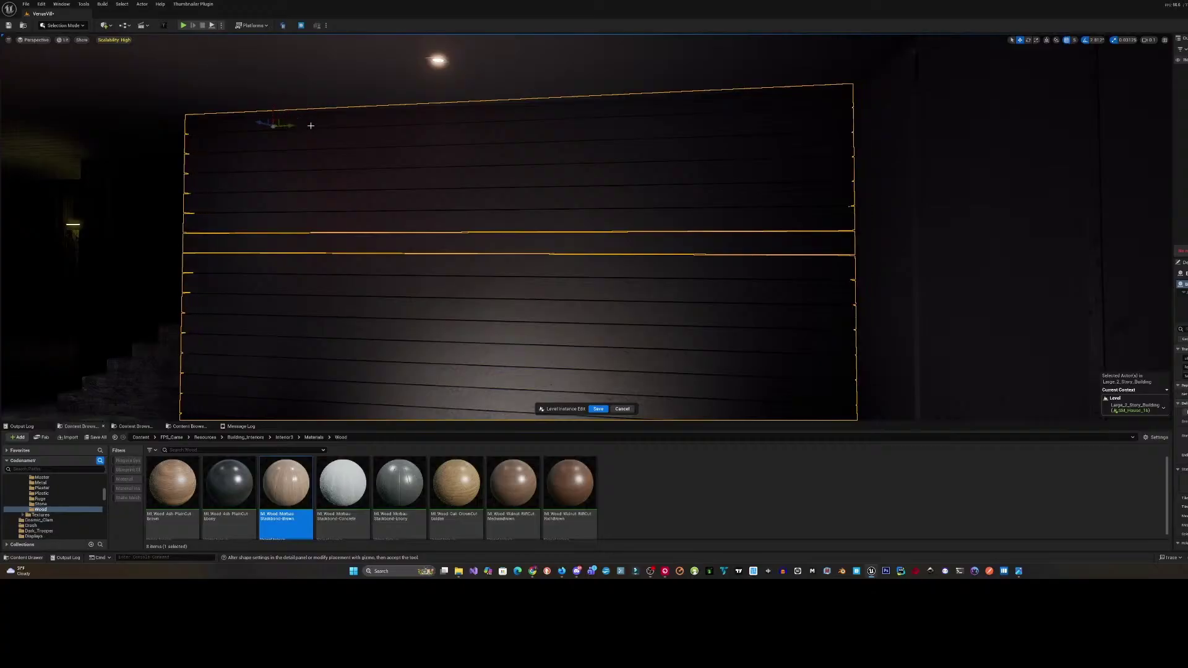
- Slide the upright plank panel along the staircase toward the foot of the steps
{"action": "right_click_drag", "start_coordinate": [311, 126], "coordinate": [462, 126]}
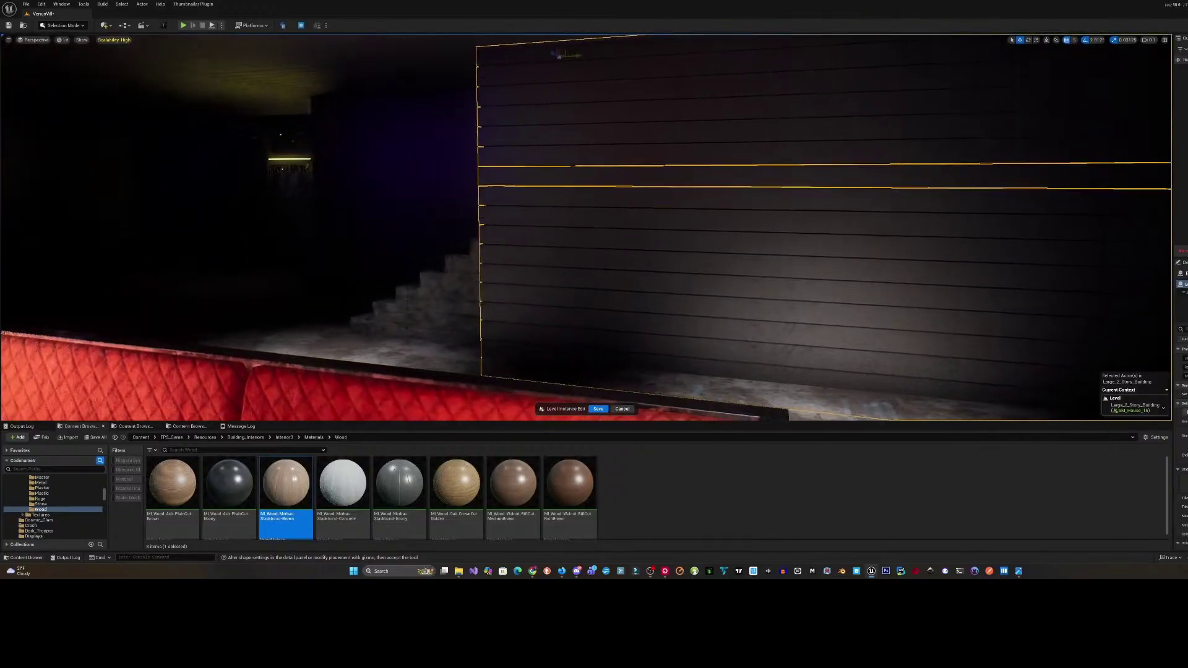
{"action": "key", "text": "a"}
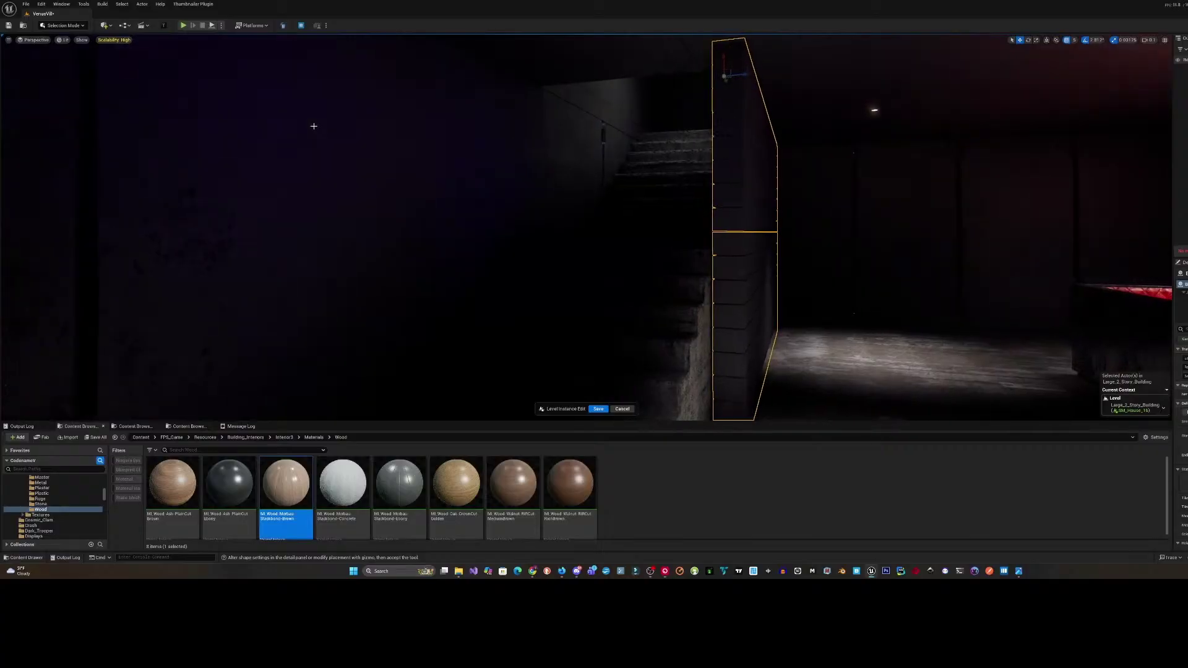
{"action": "mouse_move", "coordinate": [314, 126]}
{"action": "right_mouse_down"}
{"action": "mouse_move", "coordinate": [384, 131]}
{"action": "mouse_move", "coordinate": [310, 114]}
{"action": "right_mouse_up"}
{"action": "scroll", "coordinate": [314, 126], "scroll_direction": "down", "scroll_amount": 1}
{"action": "key", "text": "s"}
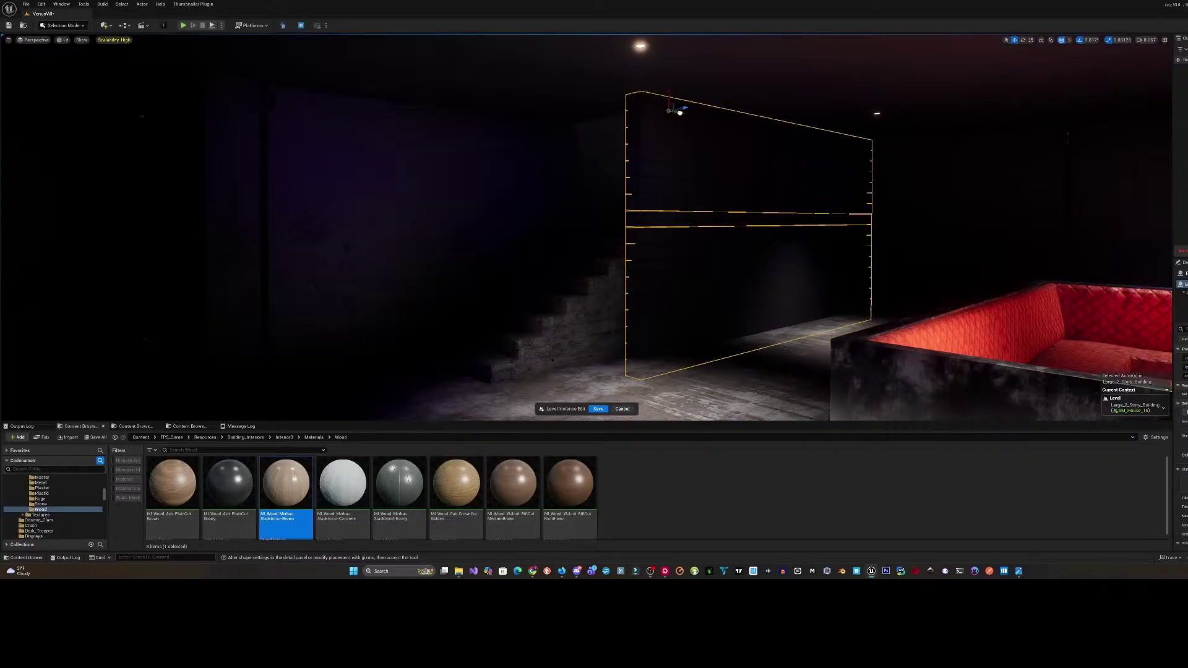
{"action": "left_click_drag", "start_coordinate": [679, 112], "coordinate": [575, 125]}
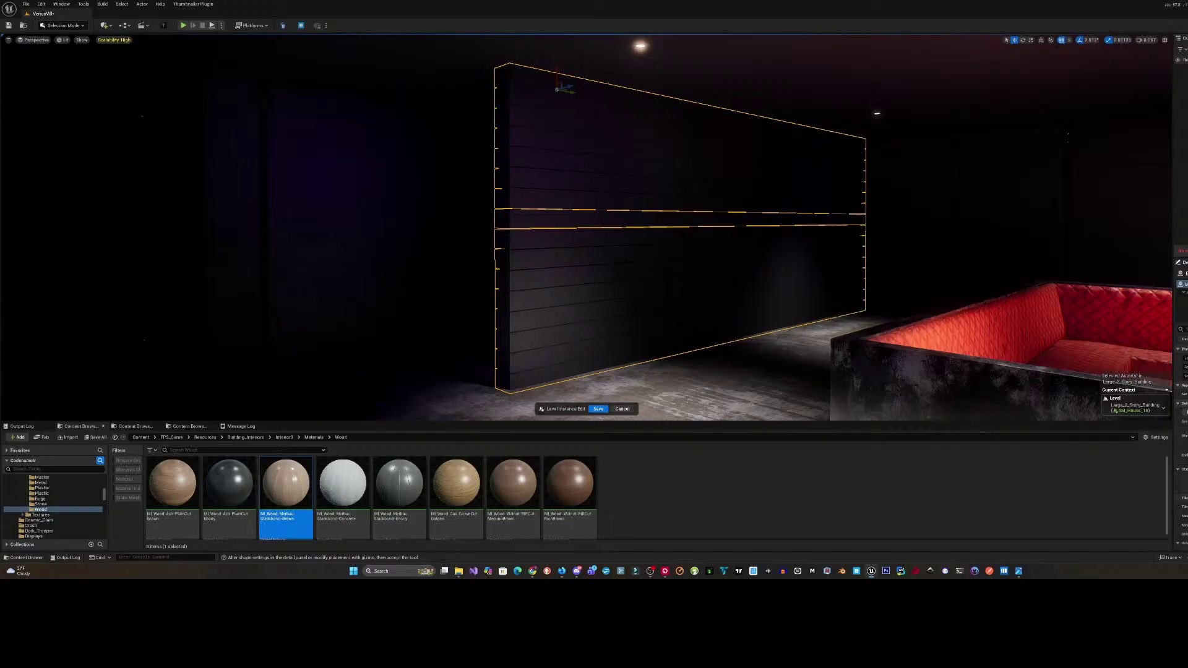
- Check the plank panel from the seating side and nudge it slightly further along its length
{"action": "key", "text": "w"}
{"action": "right_click_drag", "start_coordinate": [576, 125], "coordinate": [631, 248]}
{"action": "scroll", "coordinate": [576, 125], "scroll_direction": "up", "scroll_amount": 2}
{"action": "key", "text": "s"}
{"action": "key", "text": "w"}
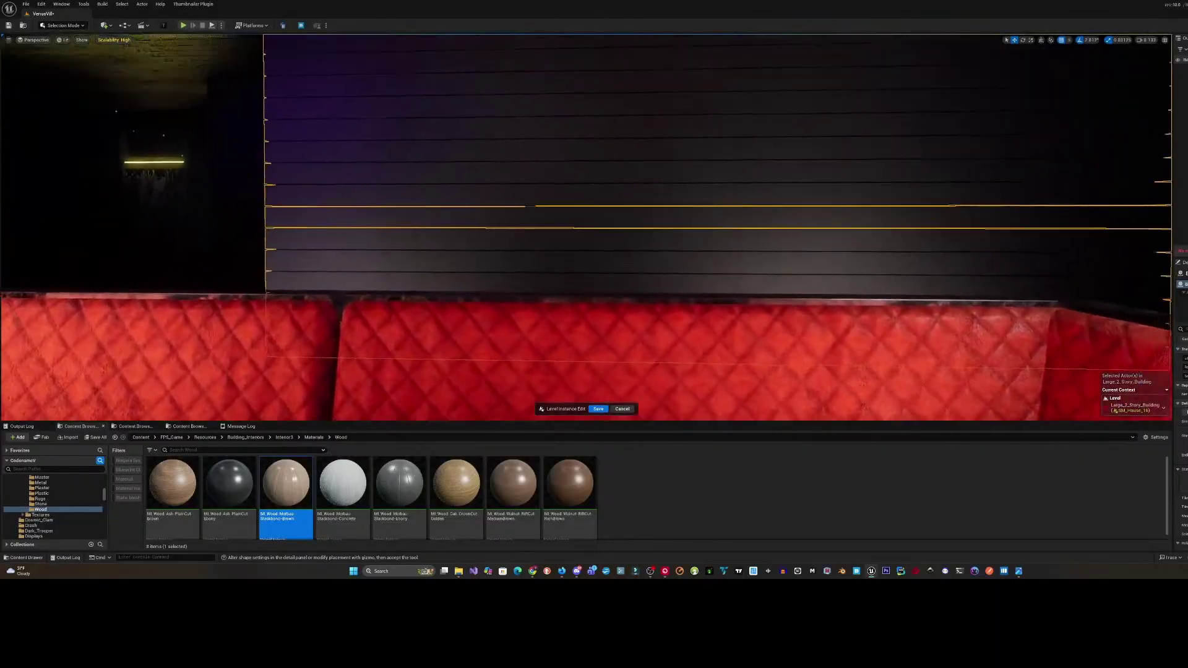
{"action": "key", "text": "s"}
{"action": "right_click_drag", "start_coordinate": [544, 175], "coordinate": [544, 176]}
{"action": "key", "text": "w"}
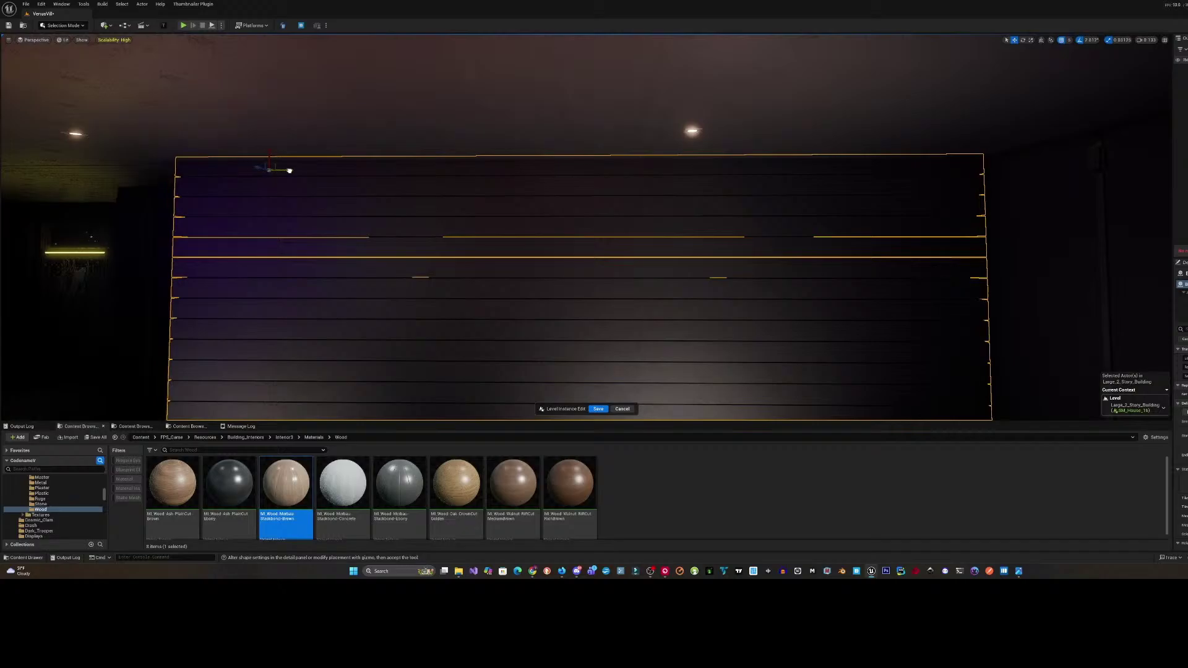
{"action": "left_click_drag", "start_coordinate": [285, 170], "coordinate": [279, 170]}
- Examine the ends of the plank panel up close where it meets the surrounding wall
{"action": "key", "text": "s"}
{"action": "mouse_move", "coordinate": [280, 171]}
{"action": "right_mouse_down"}
{"action": "mouse_move", "coordinate": [282, 186]}
{"action": "mouse_move", "coordinate": [242, 181]}
{"action": "mouse_move", "coordinate": [272, 164]}
{"action": "mouse_move", "coordinate": [257, 164]}
{"action": "mouse_move", "coordinate": [319, 172]}
{"action": "mouse_move", "coordinate": [266, 172]}
{"action": "mouse_move", "coordinate": [286, 155]}
{"action": "mouse_move", "coordinate": [279, 177]}
{"action": "mouse_move", "coordinate": [237, 160]}
{"action": "mouse_move", "coordinate": [223, 169]}
{"action": "mouse_move", "coordinate": [269, 178]}
{"action": "right_mouse_up"}
{"action": "scroll", "coordinate": [280, 171], "scroll_direction": "down", "scroll_amount": 1}
{"action": "key", "text": "w"}
{"action": "key", "text": "w"}
{"action": "scroll", "coordinate": [280, 170], "scroll_direction": "down", "scroll_amount": 1}
{"action": "key", "text": "w"}
{"action": "key", "text": "a"}
{"action": "key", "text": "s"}
{"action": "key", "text": "d"}
{"action": "scroll", "coordinate": [277, 172], "scroll_direction": "up", "scroll_amount": 1}
{"action": "key", "text": "w"}
{"action": "key", "text": "d"}
{"action": "key", "text": "s"}
{"action": "key", "text": "w"}
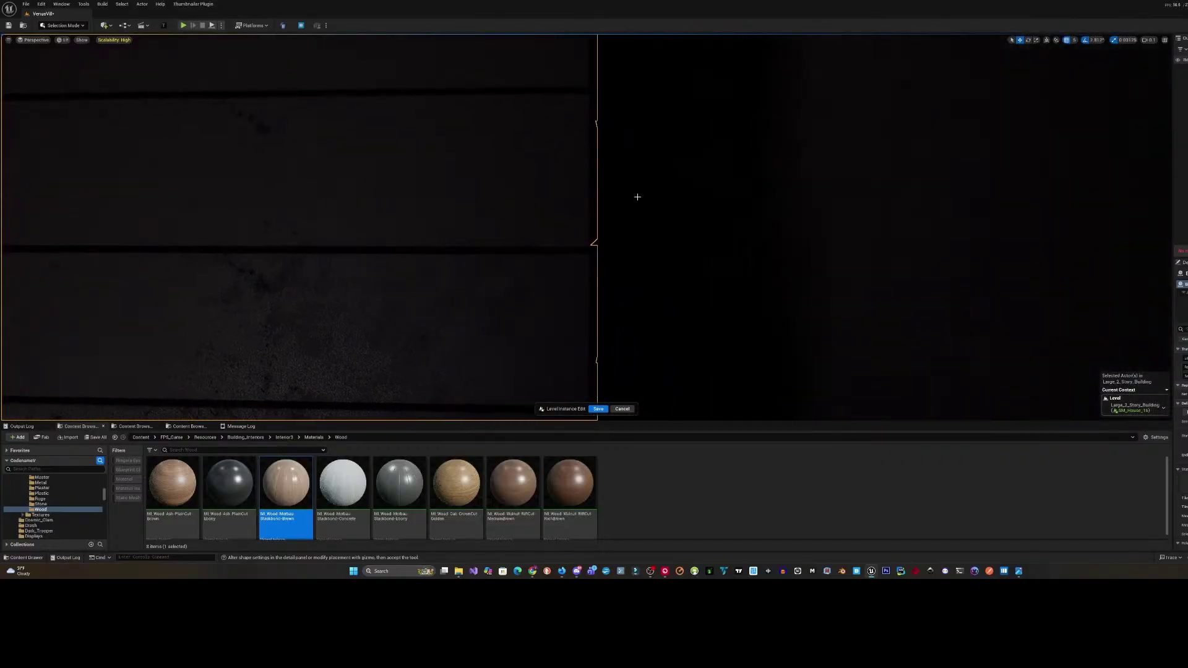
- Switch the viewport to Unlit shading to expose the gap between the plank panel and the adjoining wall
{"action": "left_click", "coordinate": [638, 197]}
{"action": "right_click_drag", "start_coordinate": [637, 197], "coordinate": [647, 188]}
{"action": "key", "text": "s"}
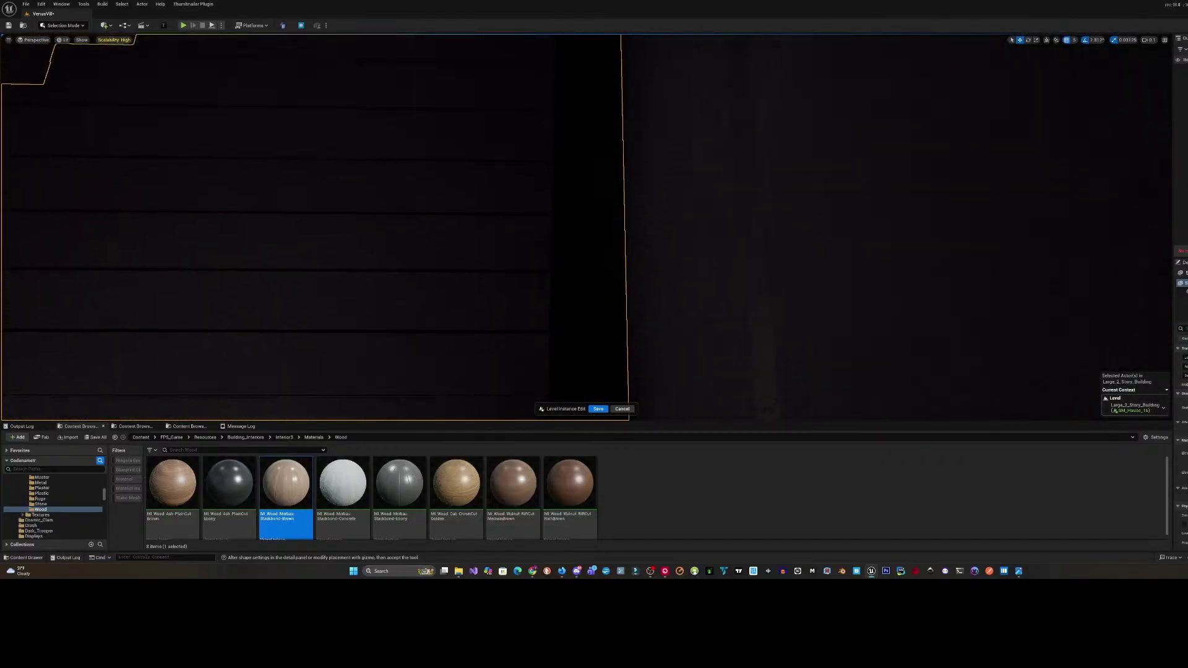
{"action": "right_click_drag", "start_coordinate": [315, 151], "coordinate": [315, 83]}
{"action": "left_click", "coordinate": [63, 39]}
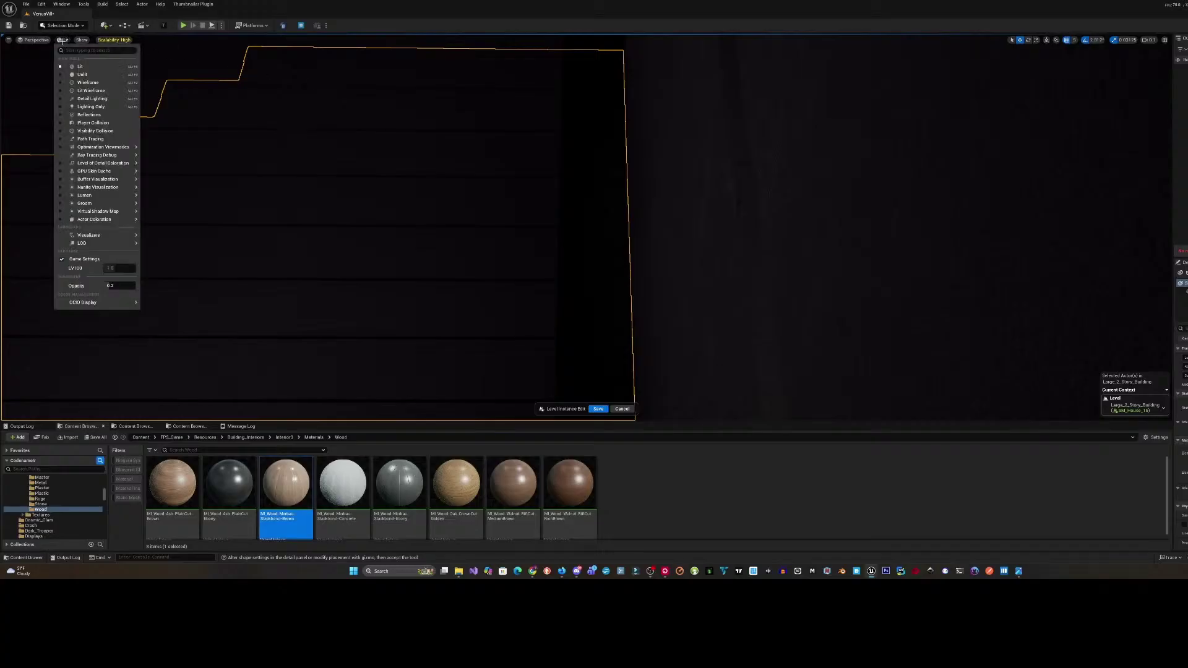
{"action": "left_click", "coordinate": [82, 75]}
{"action": "scroll", "coordinate": [512, 211], "scroll_direction": "up", "scroll_amount": 2}
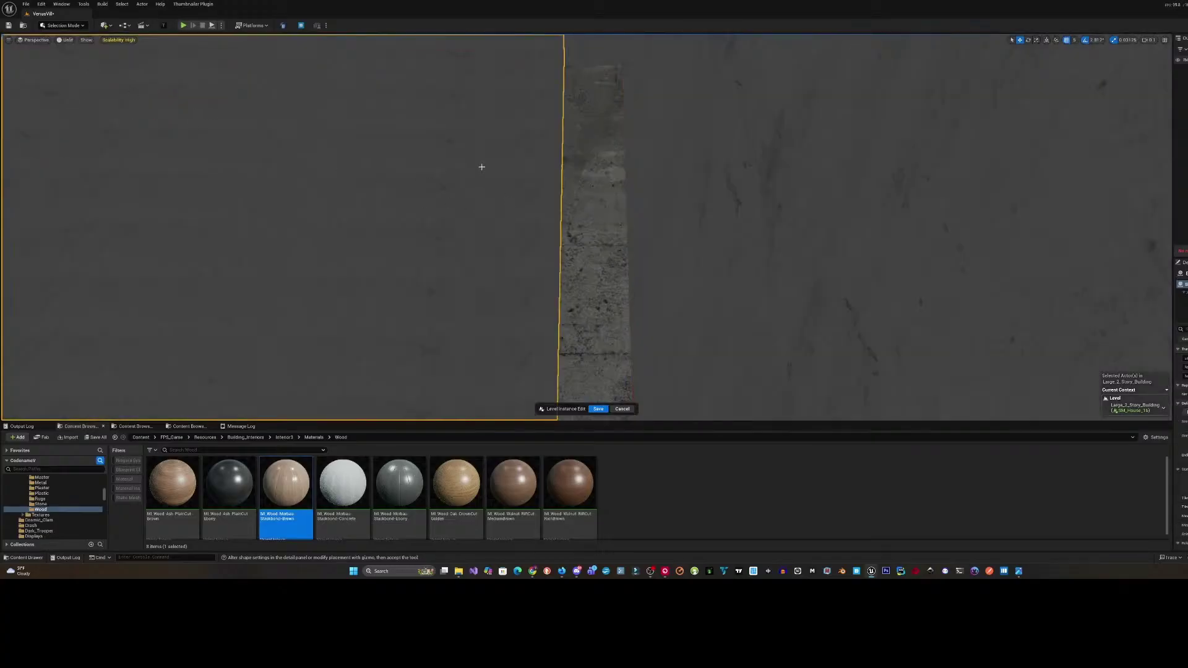
- Reposition the plank panel beside the stairs and slide it lengthwise to close the gap at the far wall
{"action": "right_click_drag", "start_coordinate": [482, 167], "coordinate": [272, 93]}
{"action": "scroll", "coordinate": [309, 174], "scroll_direction": "up", "scroll_amount": 1}
{"action": "key", "text": "s"}
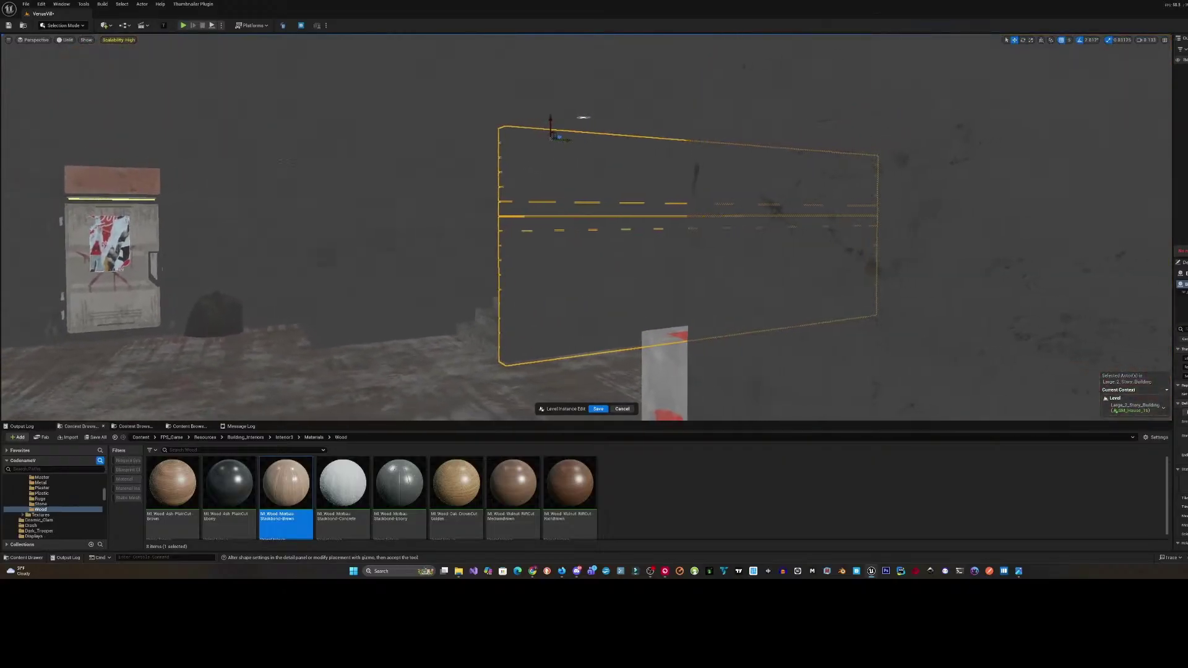
{"action": "right_click_drag", "start_coordinate": [371, 184], "coordinate": [583, 160]}
{"action": "left_click_drag", "start_coordinate": [625, 136], "coordinate": [588, 144]}
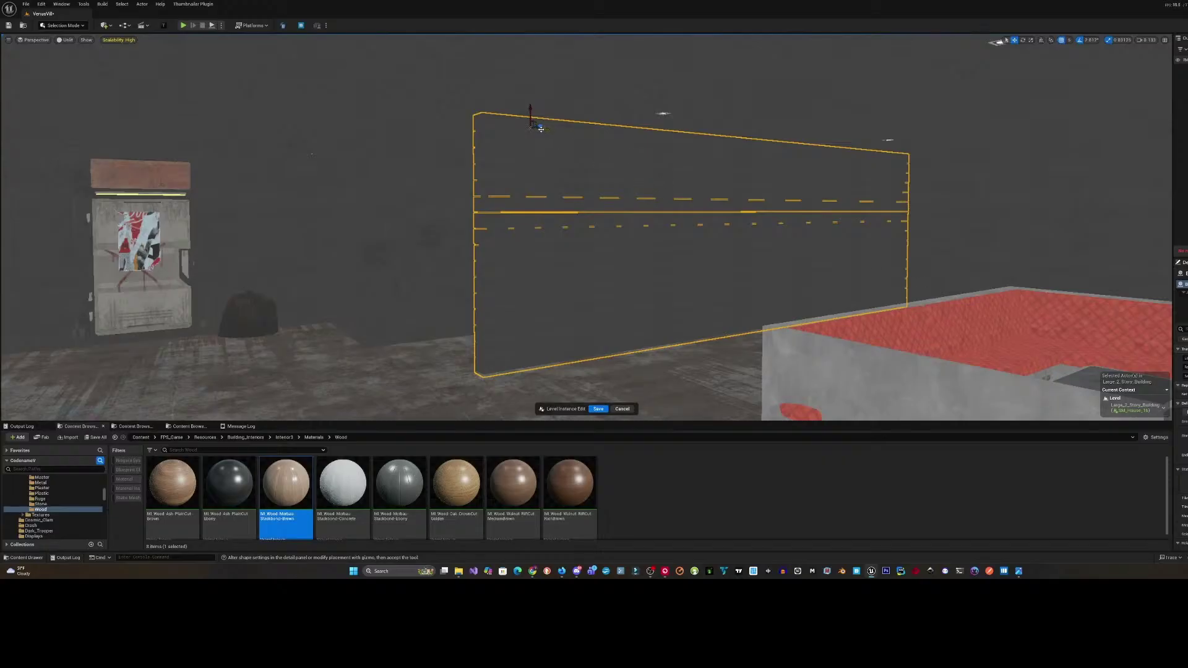
{"action": "right_click_drag", "start_coordinate": [506, 137], "coordinate": [471, 123]}
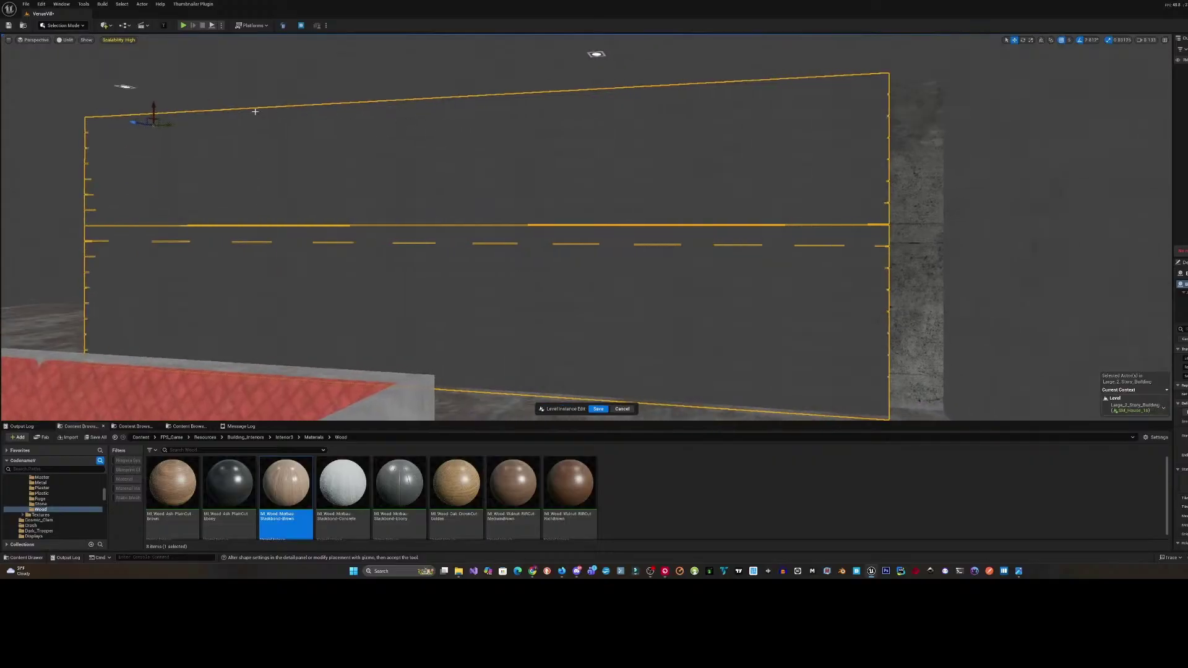
{"action": "left_click_drag", "start_coordinate": [169, 125], "coordinate": [199, 125]}
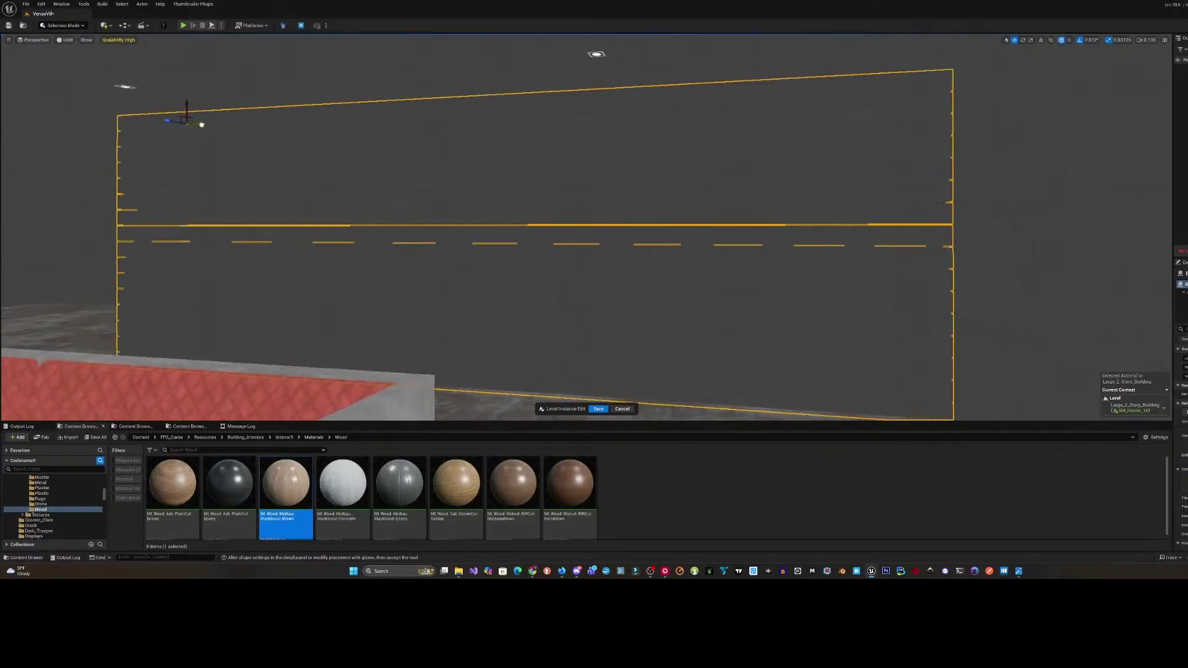
{"action": "right_click_drag", "start_coordinate": [201, 124], "coordinate": [245, 108]}
{"action": "scroll", "coordinate": [202, 115], "scroll_direction": "down", "scroll_amount": 1}
{"action": "right_click_drag", "start_coordinate": [465, 71], "coordinate": [495, 71]}
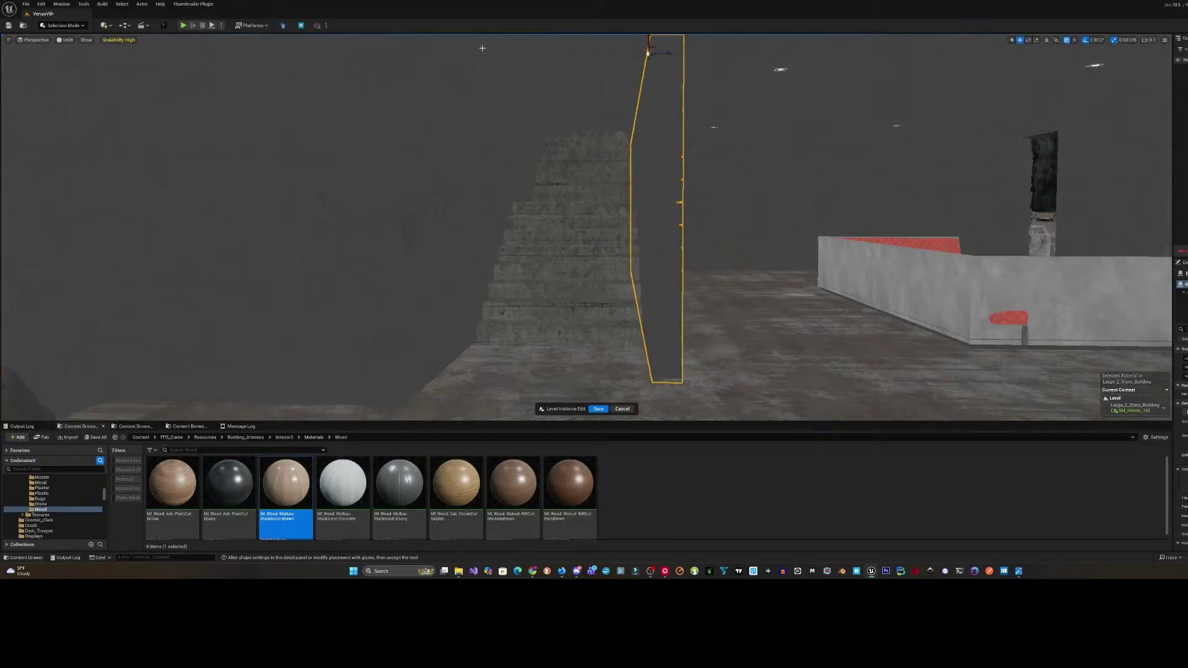
- Select the concrete staircase and return the viewport to Lit shading
{"action": "left_click", "coordinate": [516, 291]}
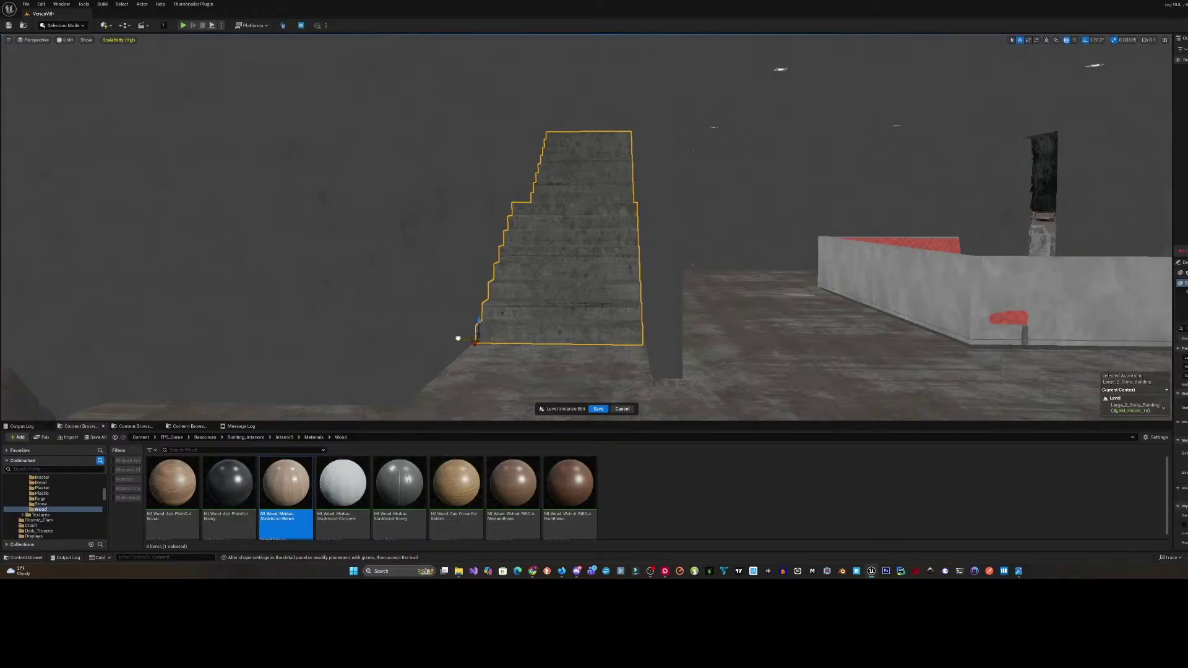
{"action": "left_click", "coordinate": [68, 40]}
{"action": "left_click", "coordinate": [80, 67]}
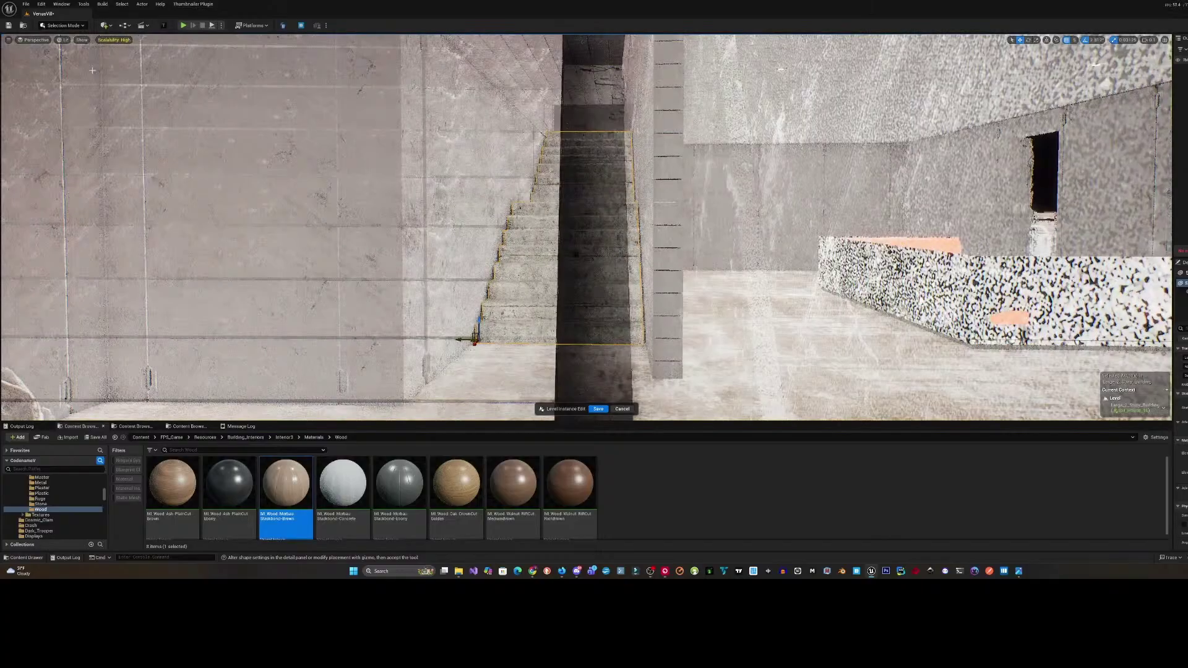
- Duplicate the room's ceiling light nearest the staircase and place the copy under the plank ceiling over the steps
{"action": "right_click_drag", "start_coordinate": [557, 247], "coordinate": [632, 220]}
{"action": "key", "text": "s"}
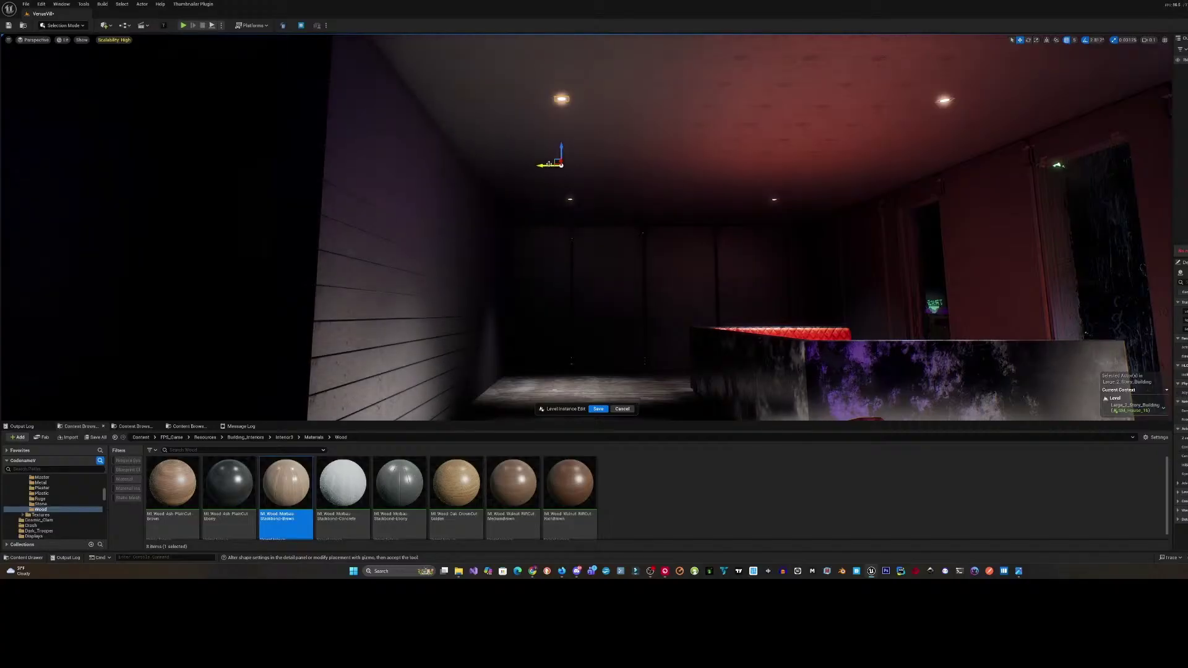
{"action": "right_click_drag", "start_coordinate": [582, 198], "coordinate": [515, 197]}
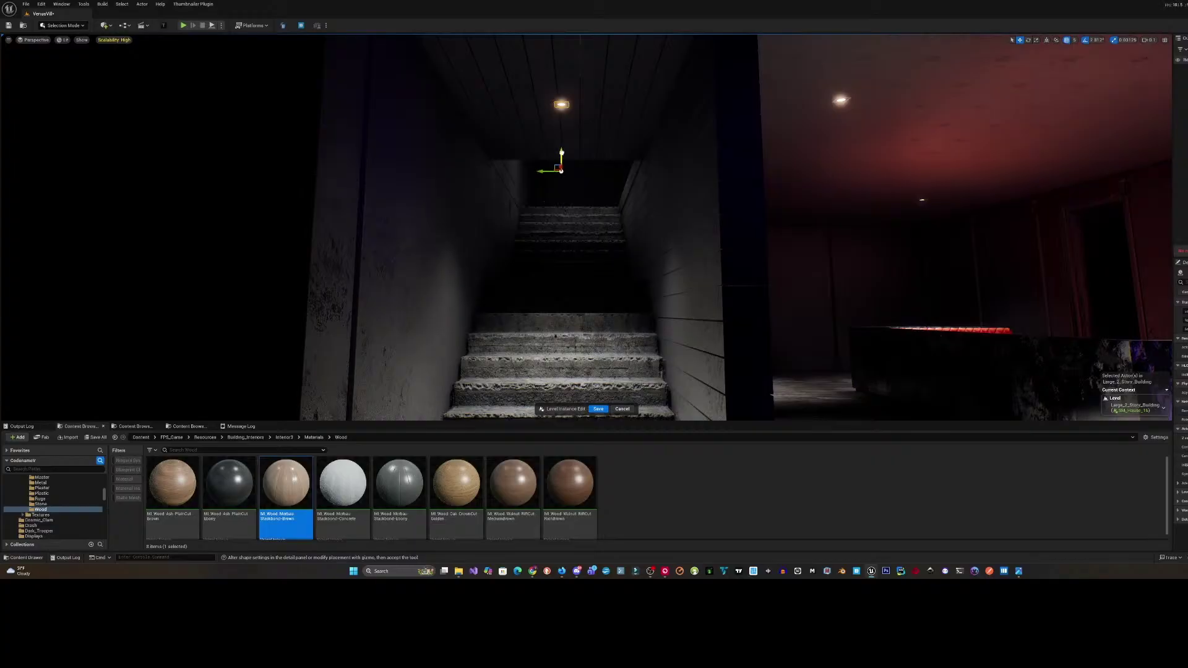
- Set the position grid snap to 1 and nudge the new stairwell light into place under the plank ceiling
{"action": "right_click_drag", "start_coordinate": [561, 143], "coordinate": [536, 107]}
{"action": "key", "text": "w"}
{"action": "key", "text": "s"}
{"action": "key", "text": "d"}
{"action": "key", "text": "a"}
{"action": "key", "text": "w"}
{"action": "key", "text": "w"}
{"action": "key", "text": "s"}
{"action": "key", "text": "s"}
{"action": "right_click_drag", "start_coordinate": [609, 126], "coordinate": [615, 126]}
{"action": "key", "text": "w"}
{"action": "left_click", "coordinate": [1078, 40]}
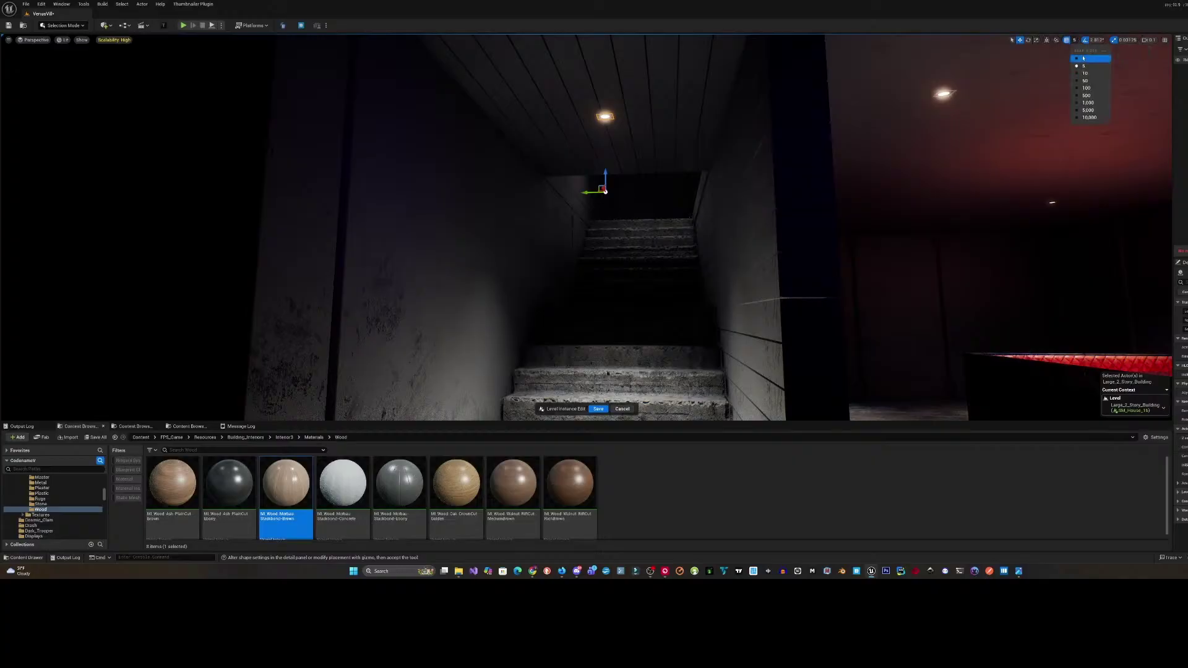
{"action": "left_click", "coordinate": [1090, 58]}
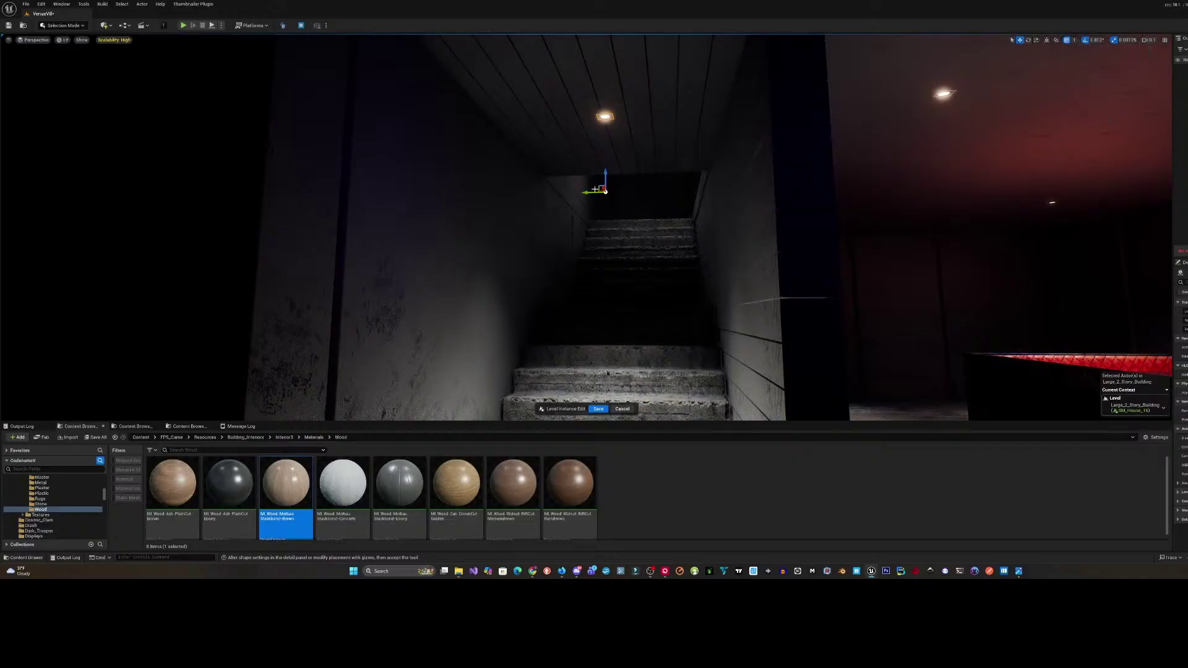
{"action": "left_click_drag", "start_coordinate": [599, 187], "coordinate": [607, 182]}
- Move the stairwell light deeper along the plank ceiling toward its far end
{"action": "right_click_drag", "start_coordinate": [607, 182], "coordinate": [615, 145]}
{"action": "key", "text": "s"}
{"action": "key", "text": "s"}
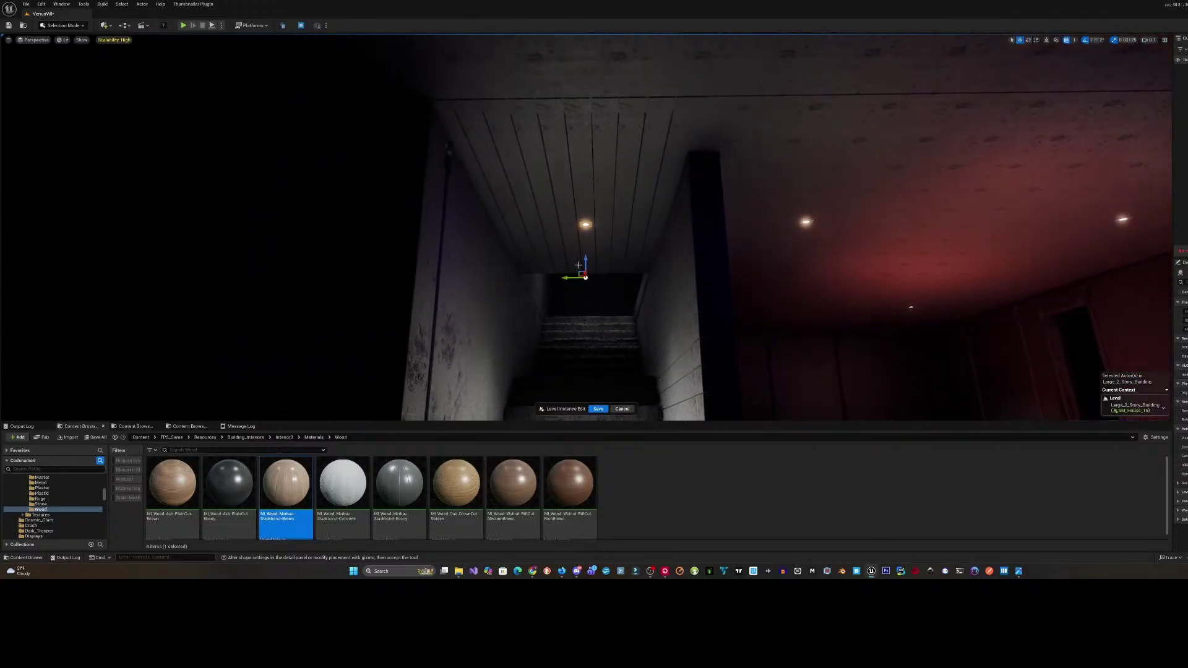
{"action": "left_click_drag", "start_coordinate": [586, 277], "coordinate": [599, 308]}
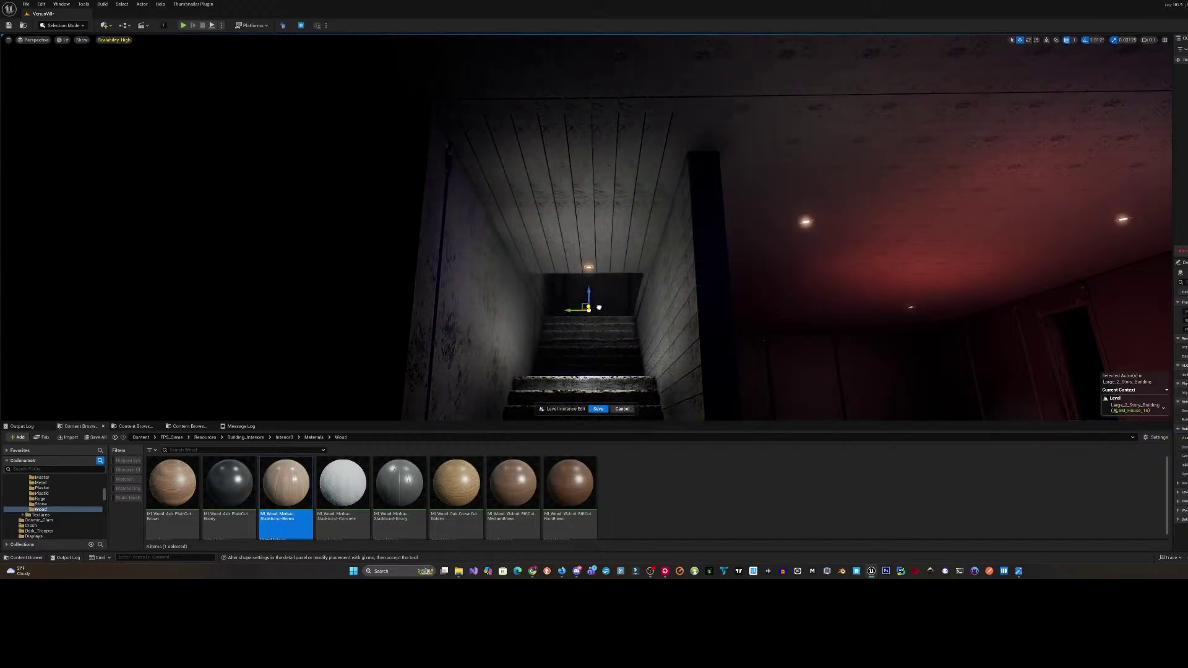
- Shift the plank ceiling slightly across the stairwell and realign the light with the middle of its planks
{"action": "left_click", "coordinate": [523, 266]}
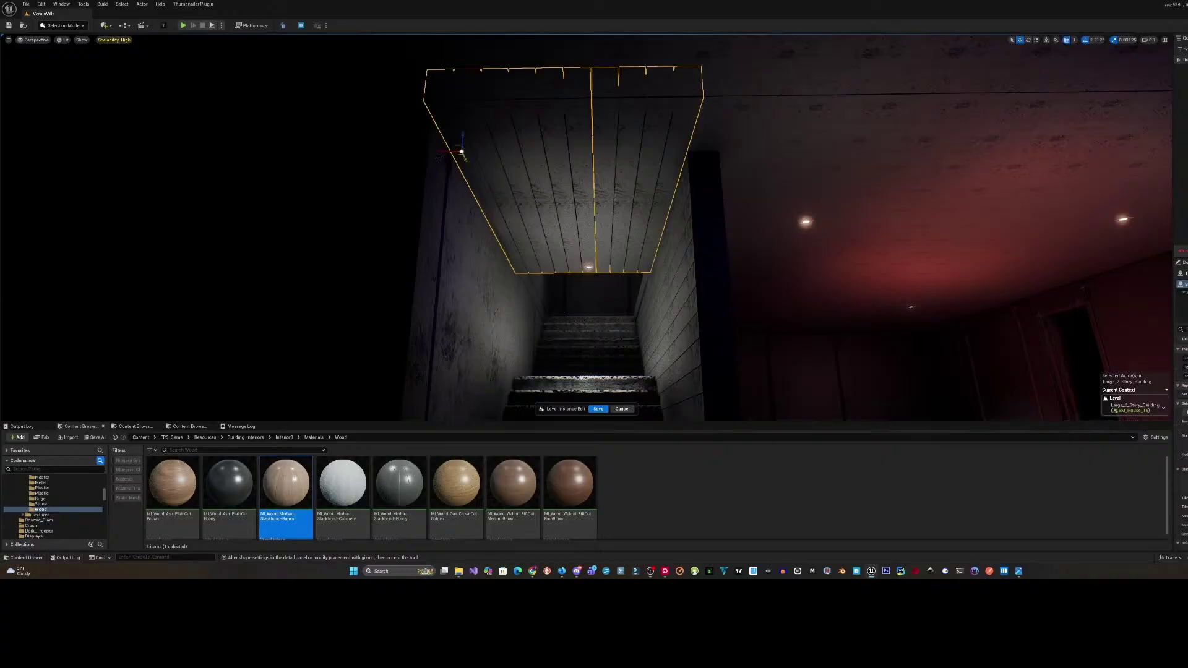
{"action": "left_click_drag", "start_coordinate": [441, 150], "coordinate": [445, 151]}
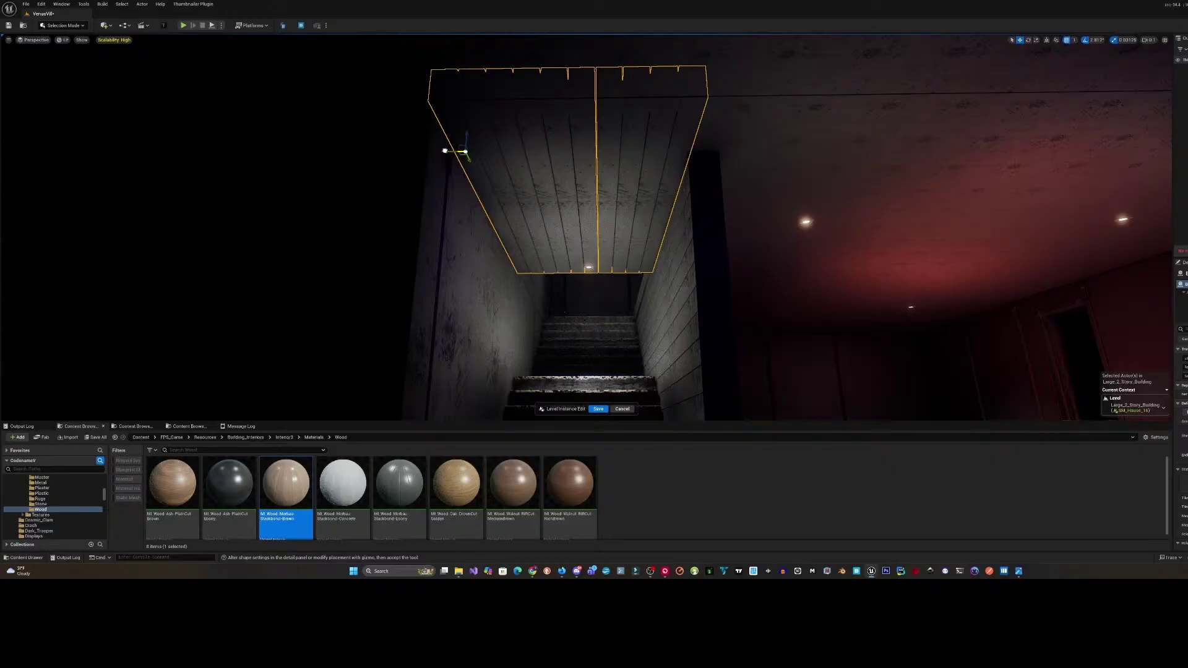
{"action": "left_click", "coordinate": [591, 277]}
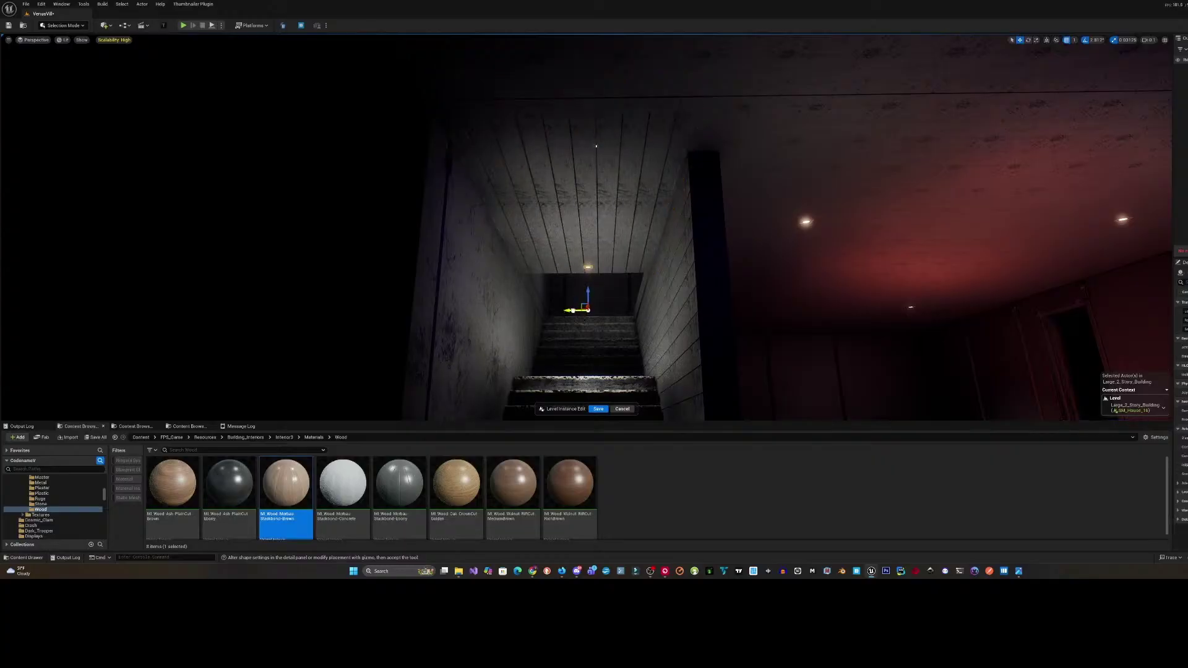
{"action": "left_click_drag", "start_coordinate": [571, 310], "coordinate": [569, 310]}
{"action": "mouse_move", "coordinate": [583, 307]}
{"action": "left_mouse_down"}
{"action": "mouse_move", "coordinate": [568, 275]}
{"action": "mouse_move", "coordinate": [578, 297]}
{"action": "left_mouse_up"}
- Bring the stairwell light forward along the plank ceiling and save the building's level instance edits
{"action": "mouse_move", "coordinate": [578, 298]}
{"action": "right_mouse_down"}
{"action": "mouse_move", "coordinate": [548, 334]}
{"action": "mouse_move", "coordinate": [551, 365]}
{"action": "mouse_move", "coordinate": [579, 299]}
{"action": "right_mouse_up"}
{"action": "key", "text": "d"}
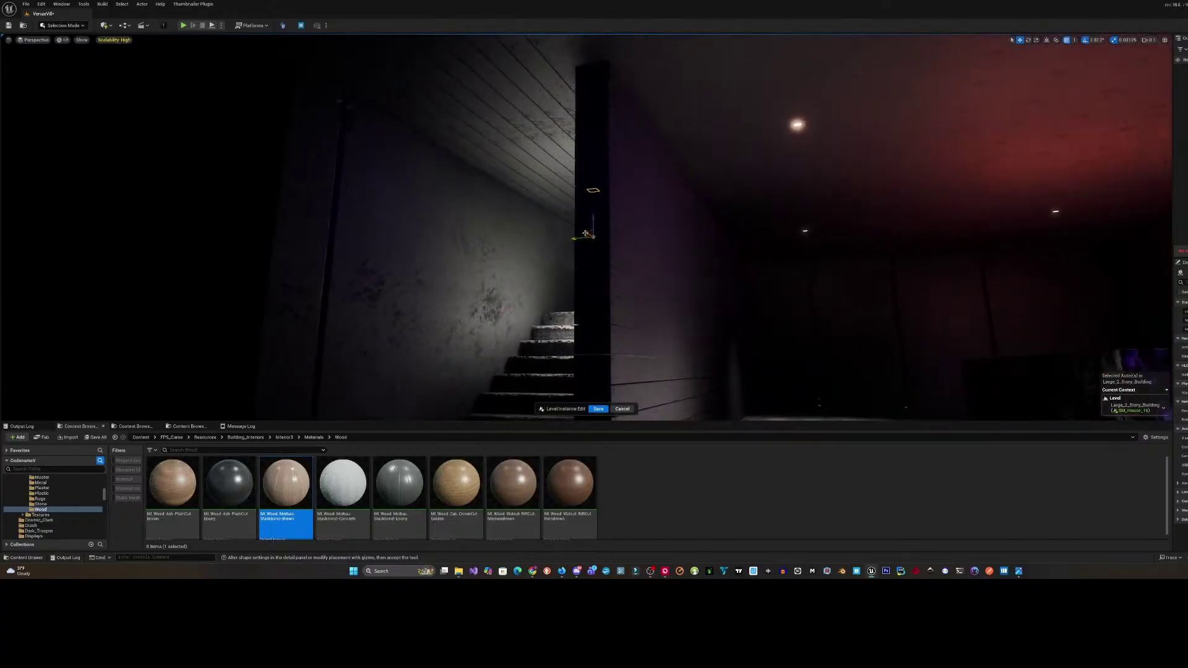
{"action": "left_click_drag", "start_coordinate": [585, 233], "coordinate": [459, 186]}
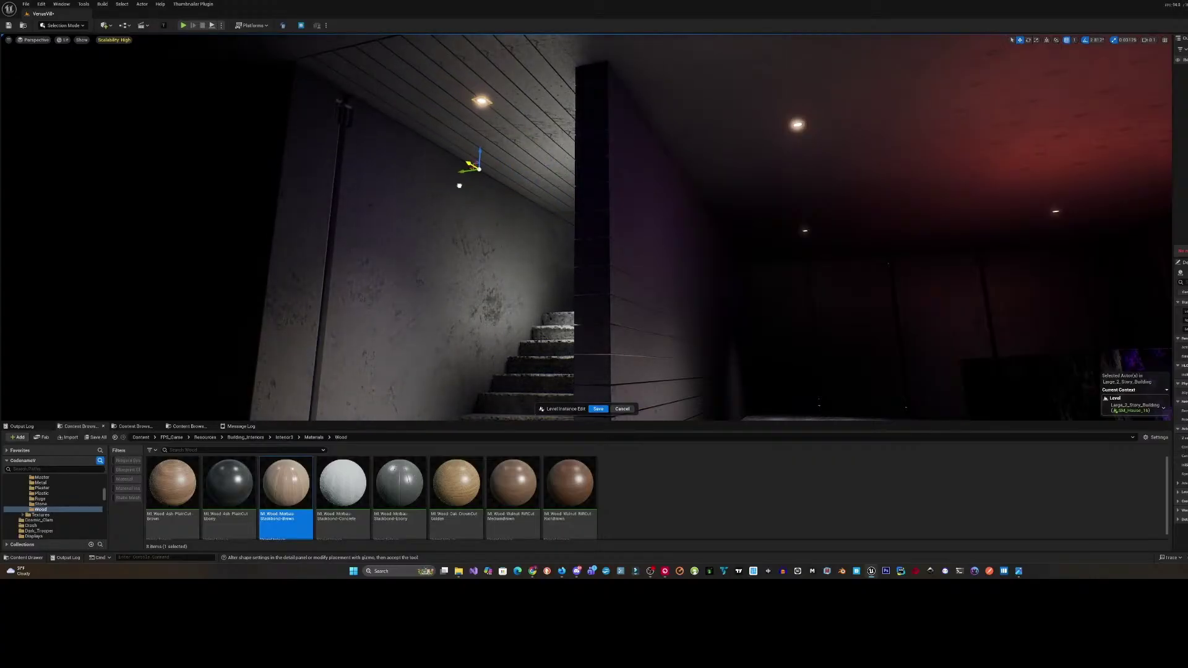
{"action": "right_click_drag", "start_coordinate": [459, 185], "coordinate": [459, 186]}
{"action": "left_click", "coordinate": [594, 410]}
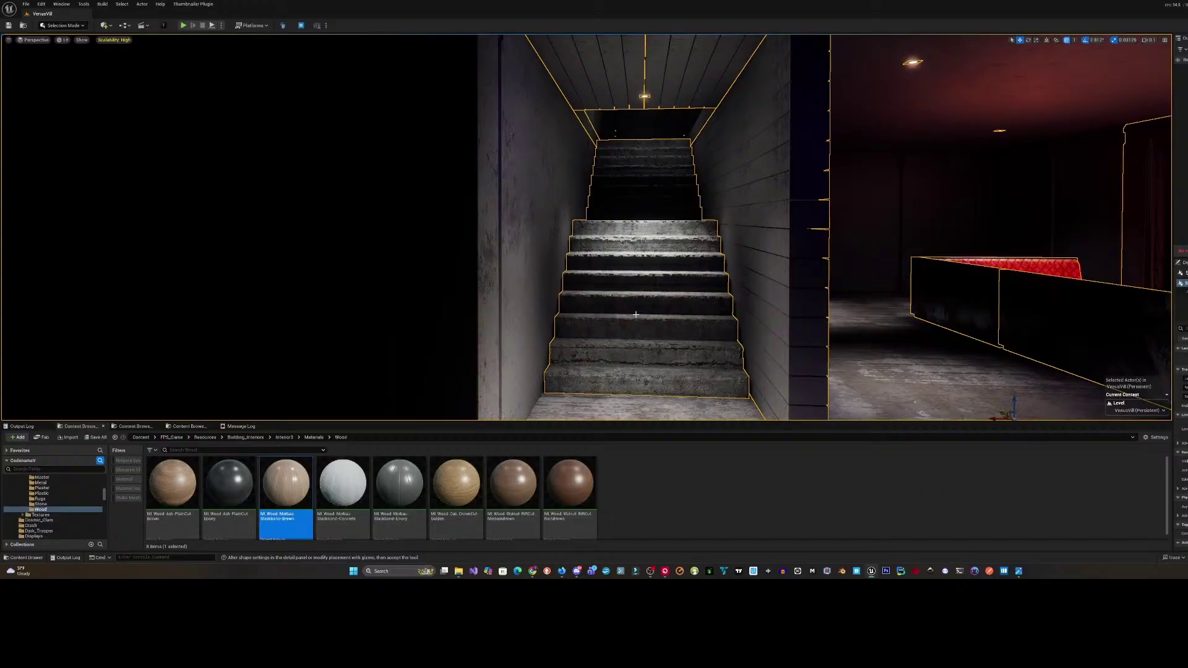
- Play-test the level full screen and walk up the enclosed staircase to inspect the plank wall, ceiling and light
{"action": "key", "text": "alt+p"}
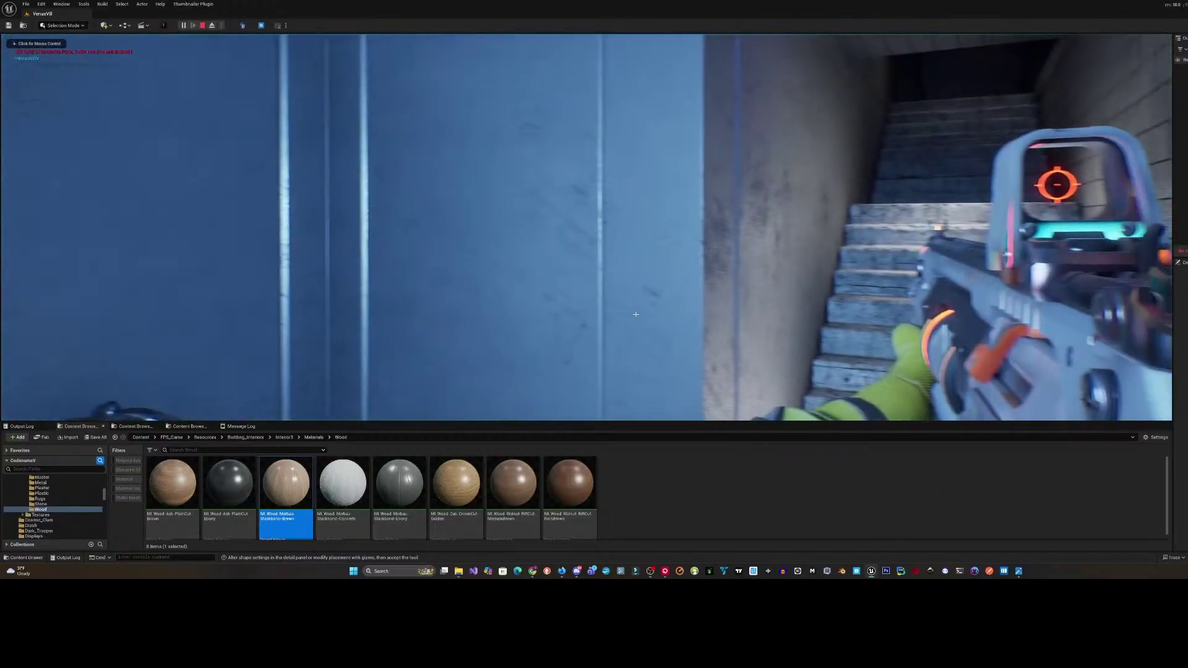
{"action": "left_click", "coordinate": [642, 314]}
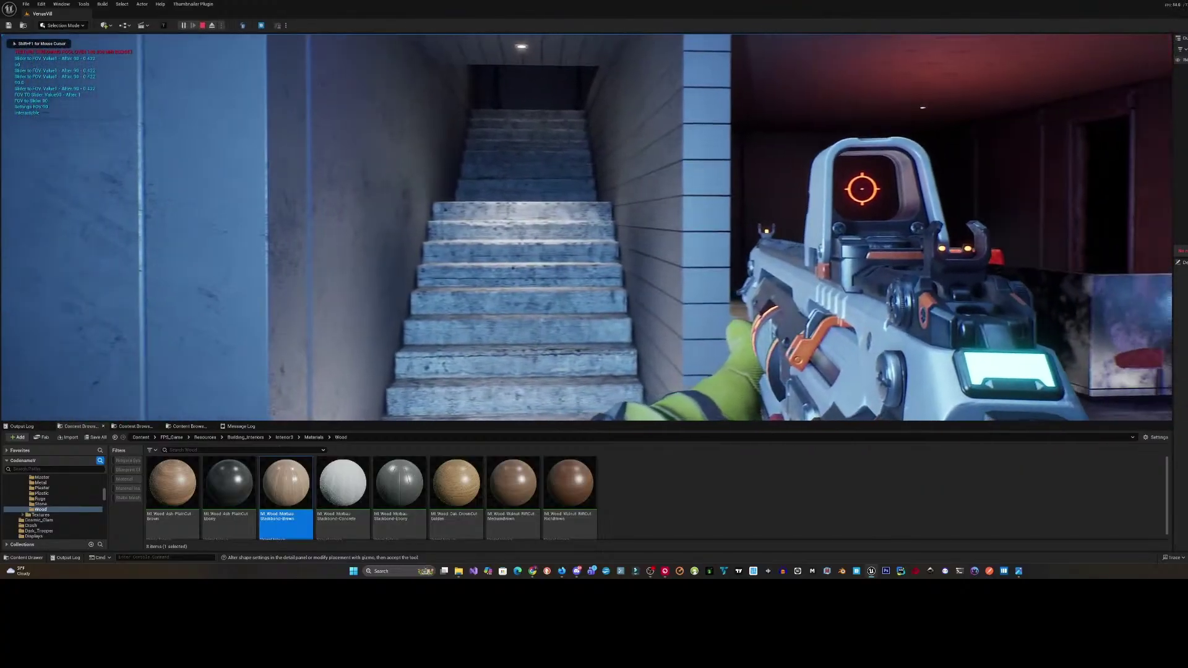
{"action": "key", "text": "F11"}
{"action": "key", "text": "w"}
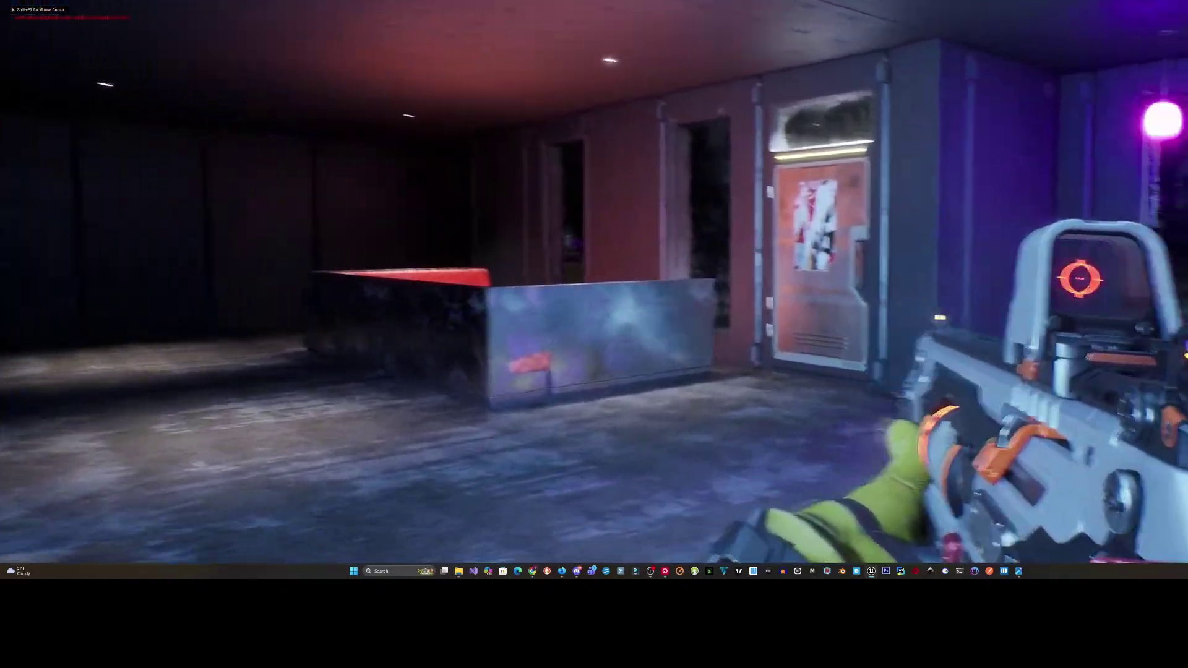
{"action": "key", "text": "w"}
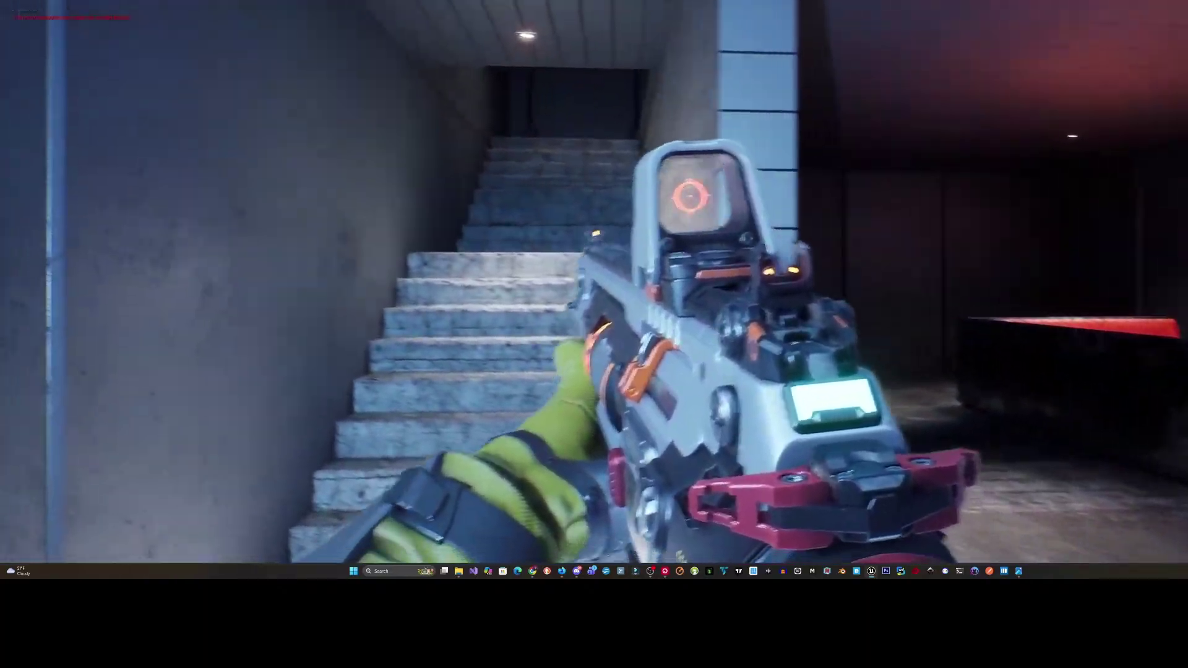
{"action": "key", "text": "w"}
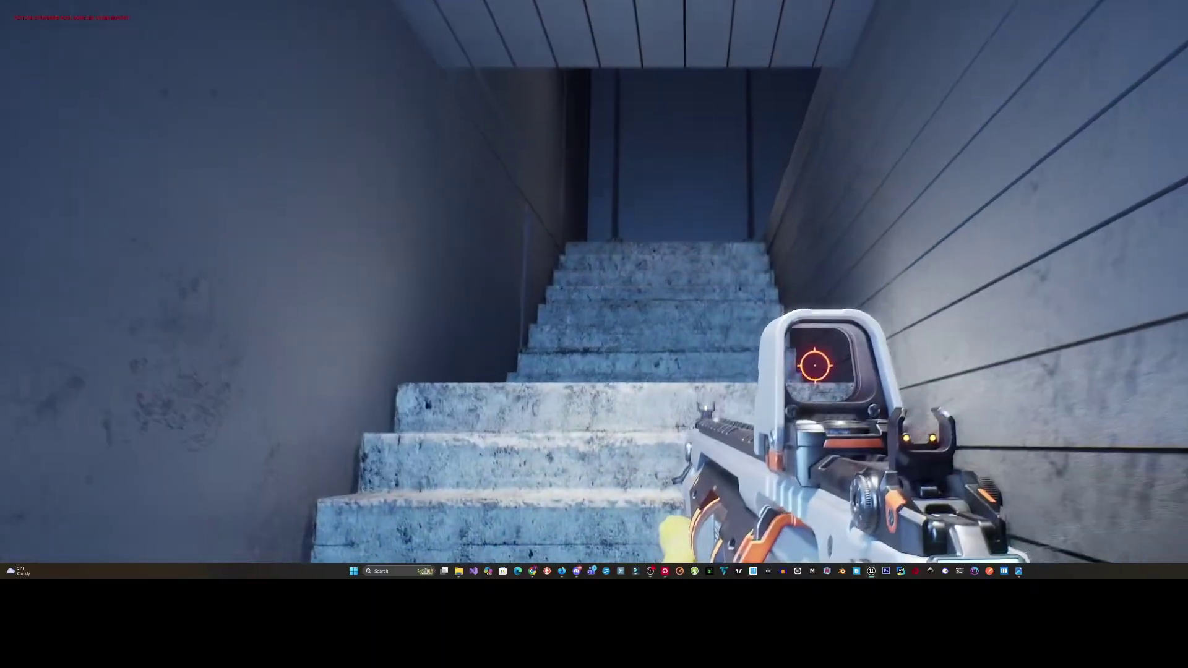
{"action": "key", "text": "w"}
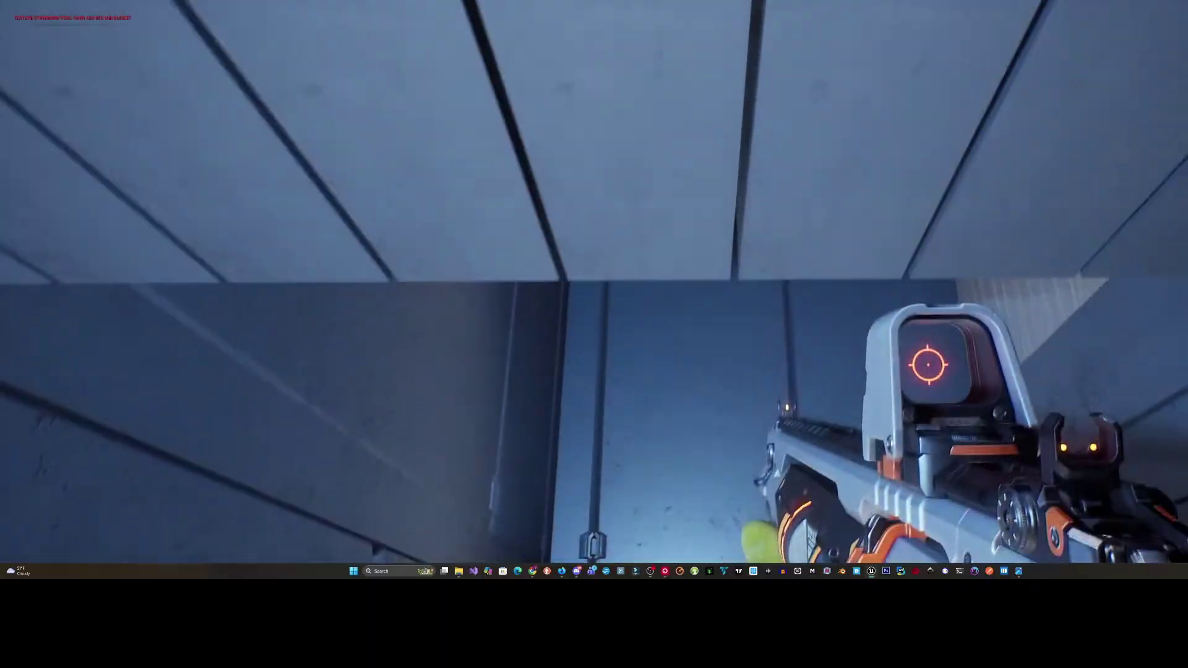
- Inspect the stairwell's plank ceiling and light from the lower steps in play, and end the play session
{"action": "key", "text": "s"}
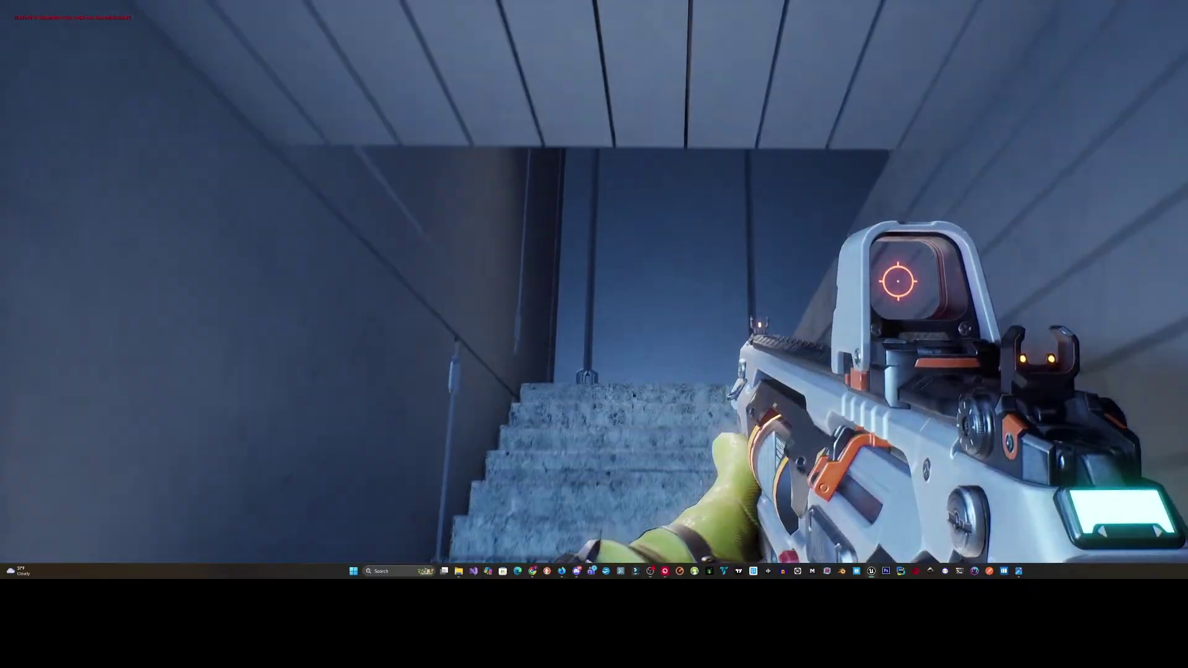
{"action": "key", "text": "w"}
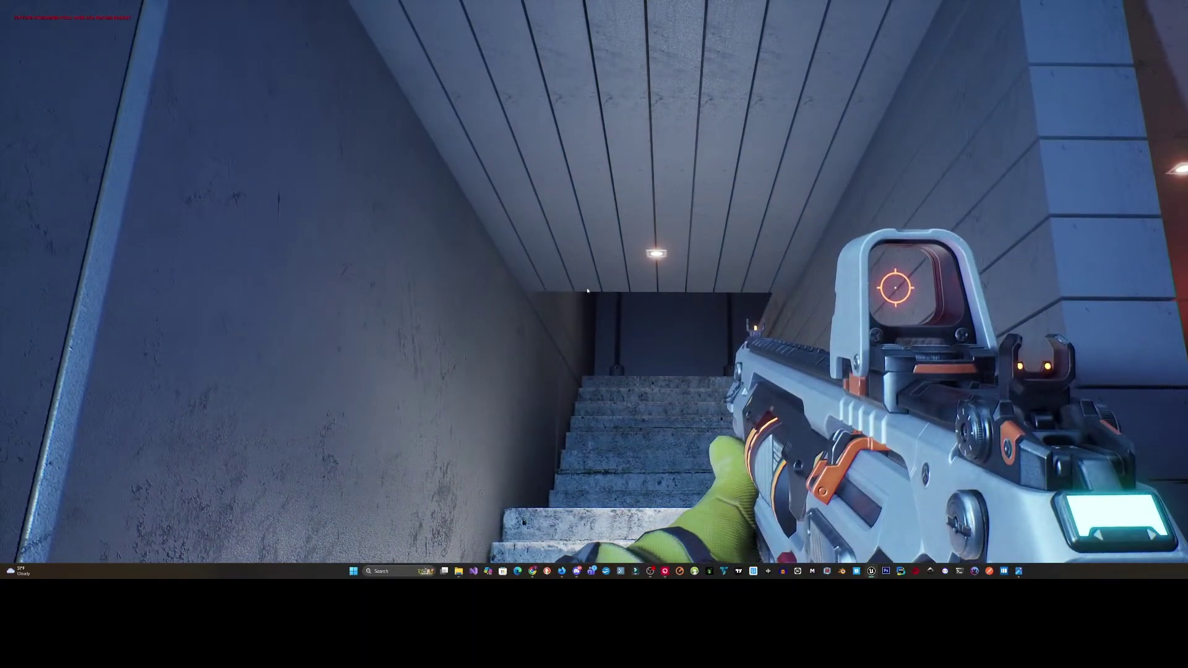
{"action": "key", "text": "Escape"}
- Reopen the building's level instance for editing and shorten the plank ceiling at its far end over the stairs
{"action": "right_click", "coordinate": [594, 274]}
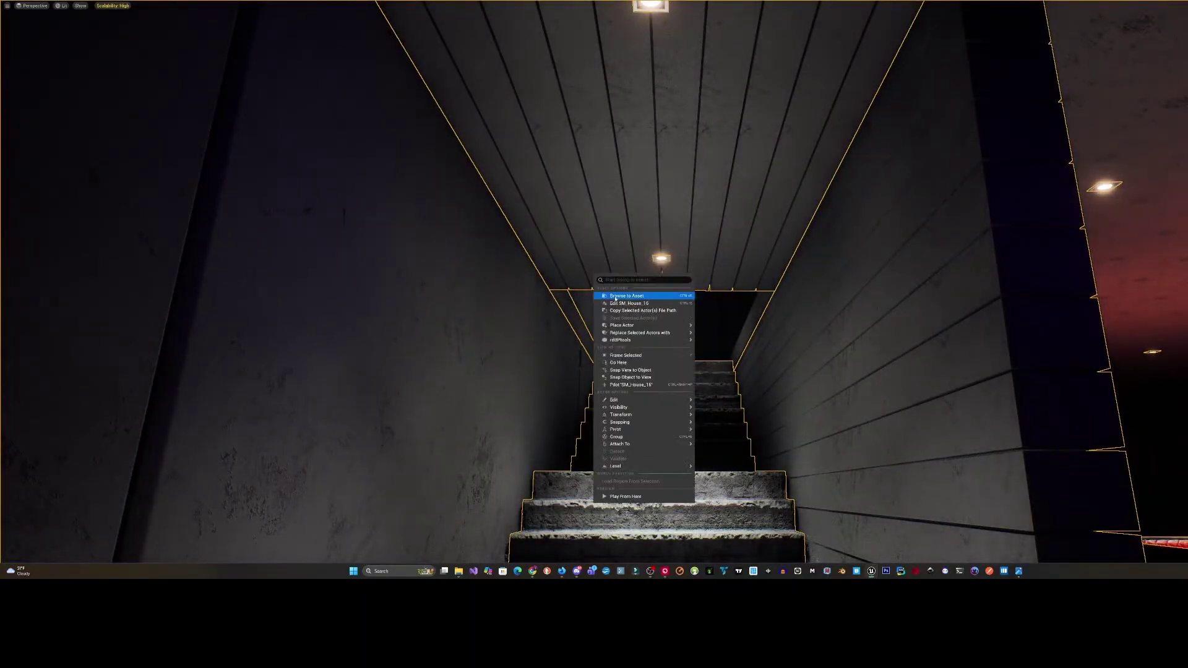
{"action": "left_click", "coordinate": [618, 296]}
{"action": "left_click", "coordinate": [611, 236]}
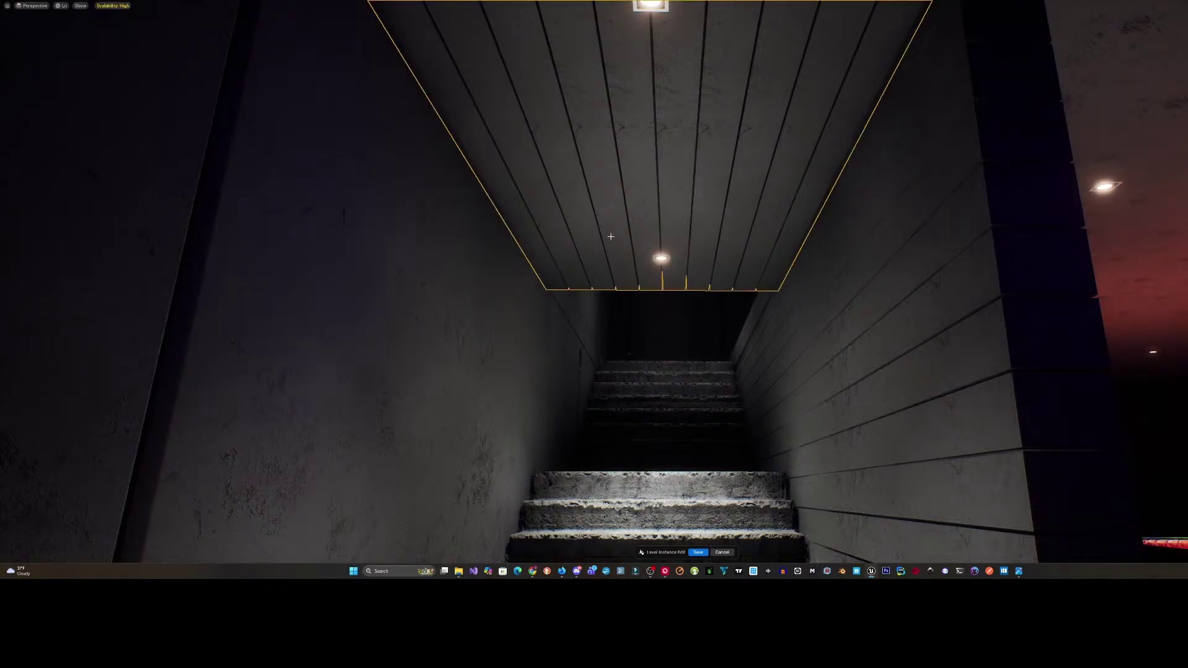
{"action": "key", "text": "F11"}
{"action": "right_click_drag", "start_coordinate": [611, 237], "coordinate": [547, 139]}
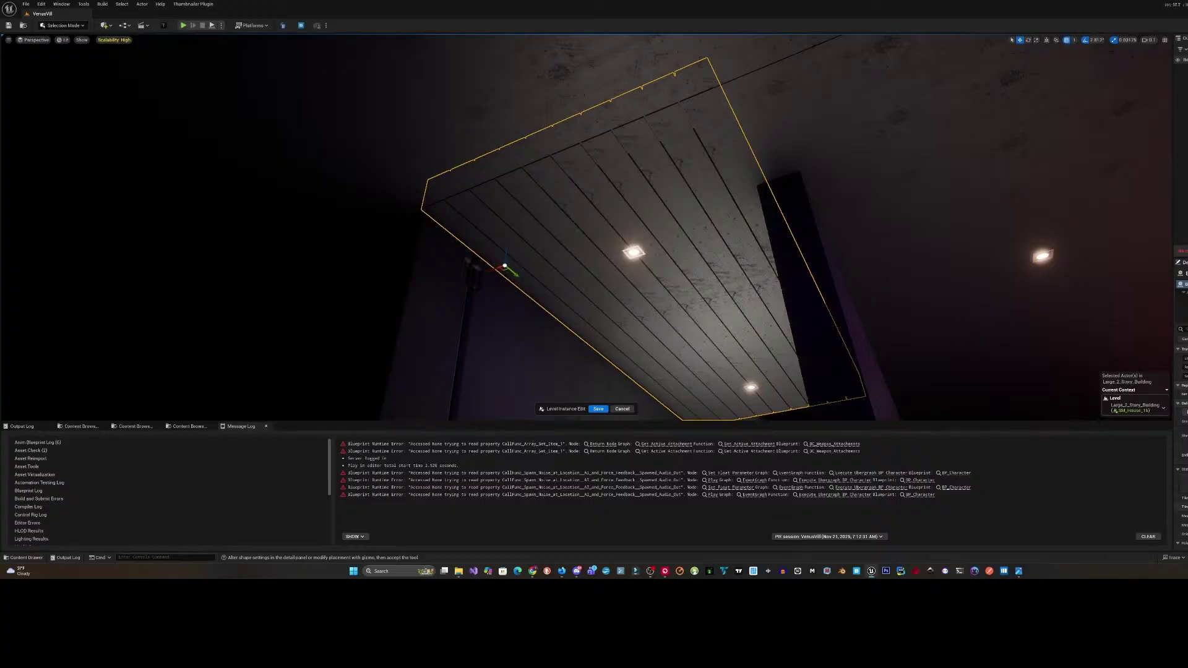
{"action": "key", "text": "Return"}
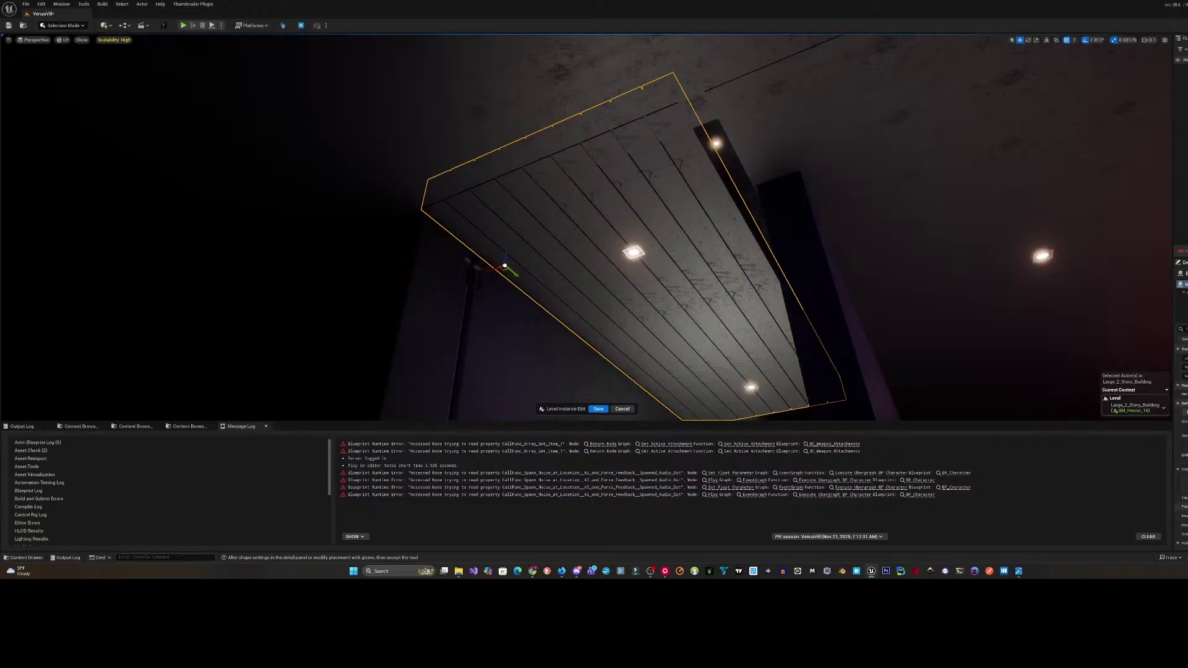
{"action": "key", "text": "Return"}
{"action": "key", "text": "Return"}
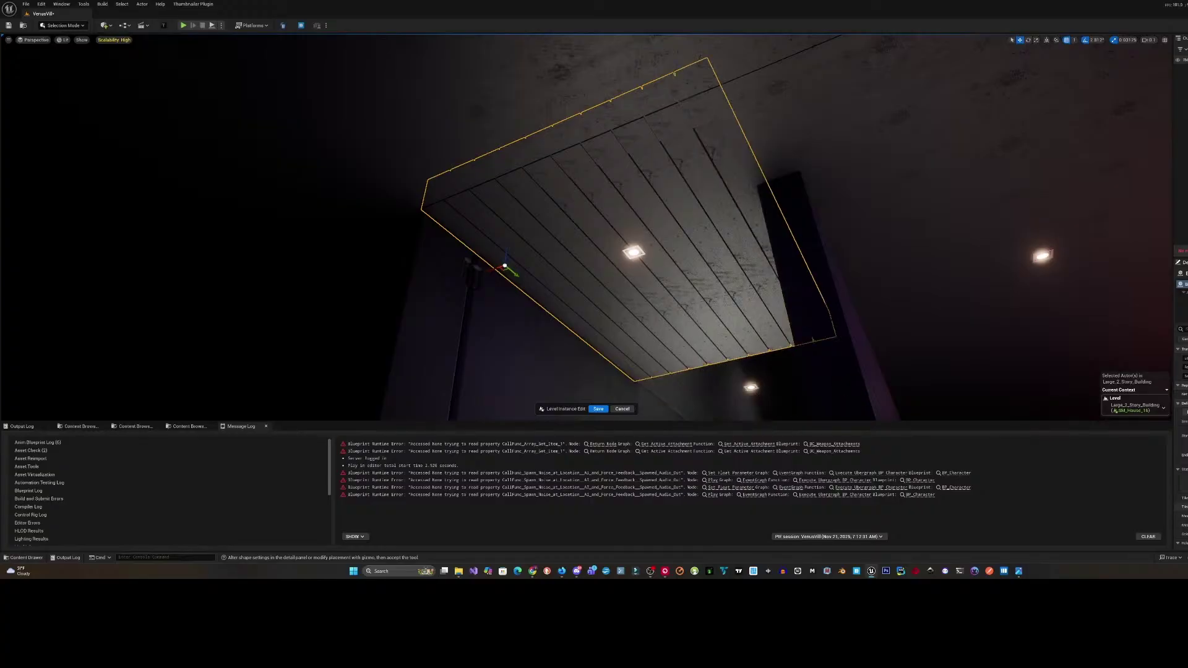
{"action": "right_click_drag", "start_coordinate": [833, 310], "coordinate": [761, 405]}
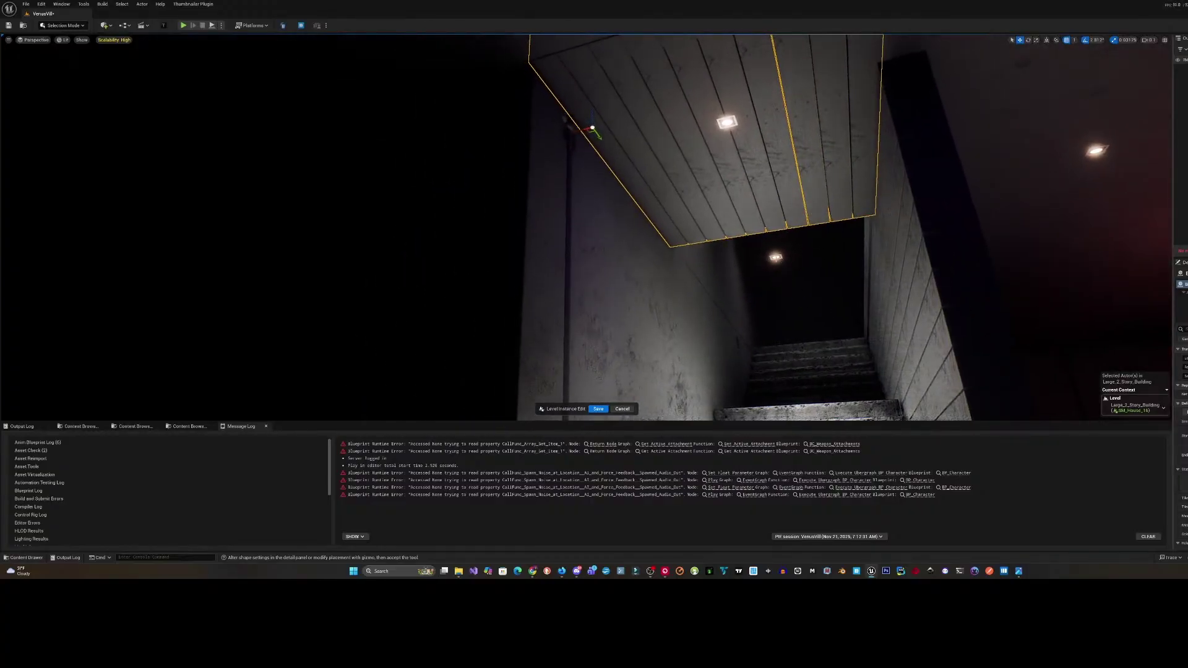
- Delete the far stairwell spotlight beyond the plank ceiling's edge, including its removal from its actor group
{"action": "left_click", "coordinate": [776, 258]}
{"action": "right_click_drag", "start_coordinate": [775, 258], "coordinate": [797, 278]}
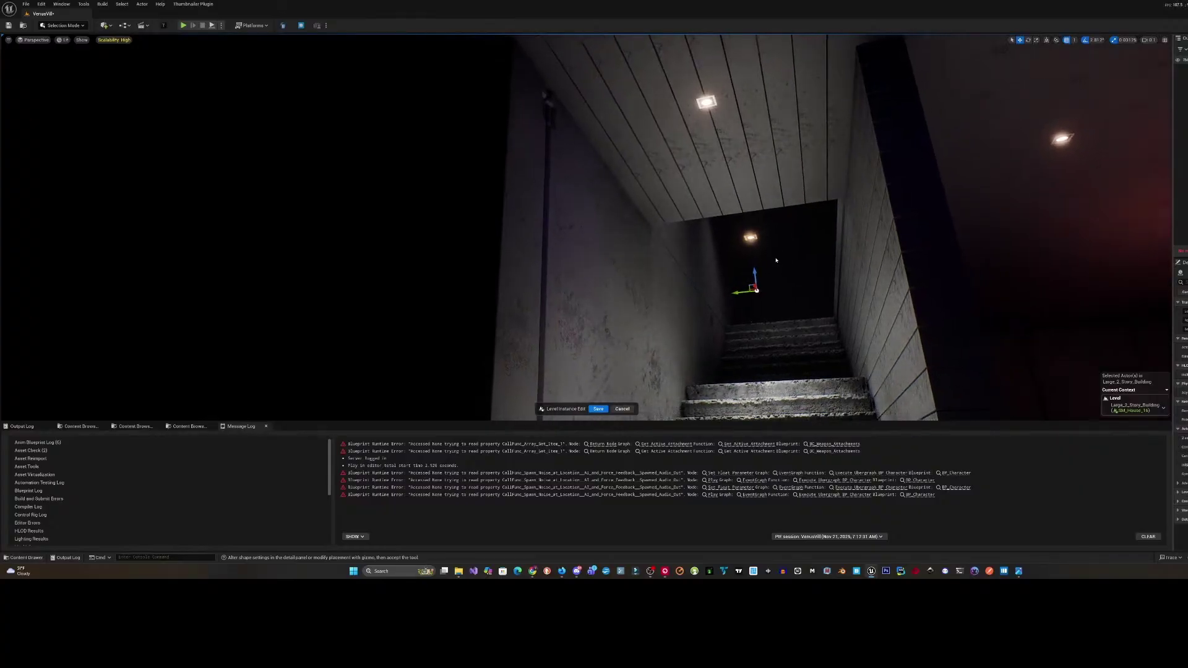
{"action": "key", "text": "Delete"}
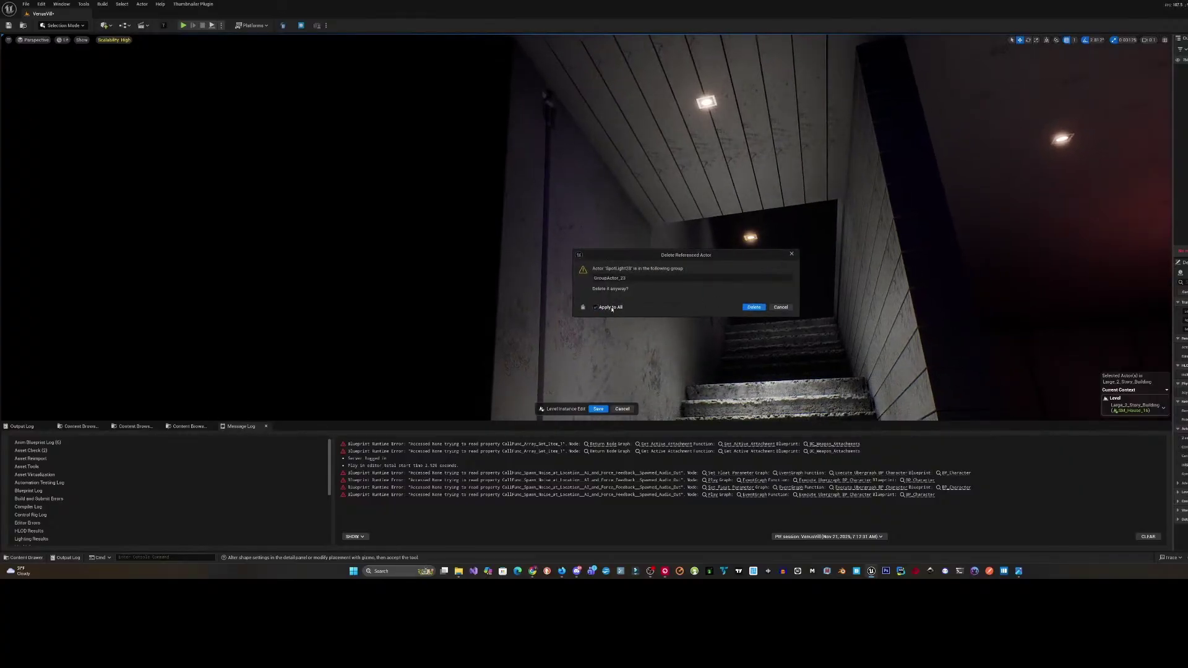
{"action": "left_click", "coordinate": [753, 307]}
- Move the remaining stairwell light along the plank ceiling toward its far edge and save the level instance edits
{"action": "right_click_drag", "start_coordinate": [754, 307], "coordinate": [737, 262]}
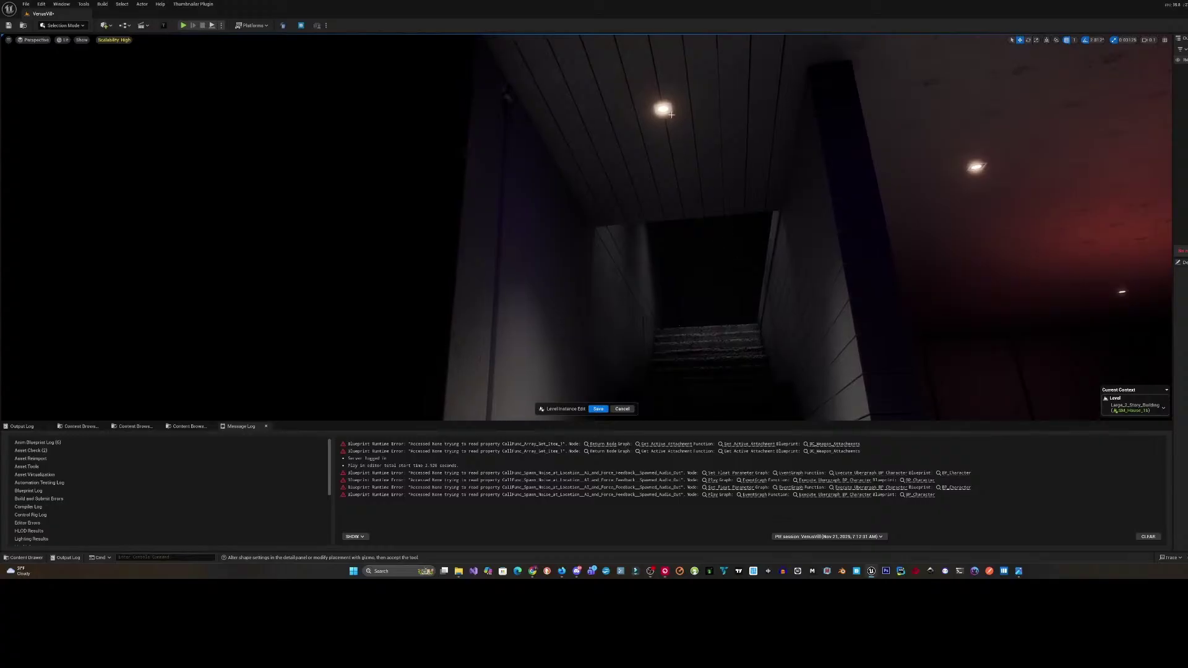
{"action": "left_click", "coordinate": [665, 179]}
{"action": "left_click_drag", "start_coordinate": [665, 180], "coordinate": [684, 256]}
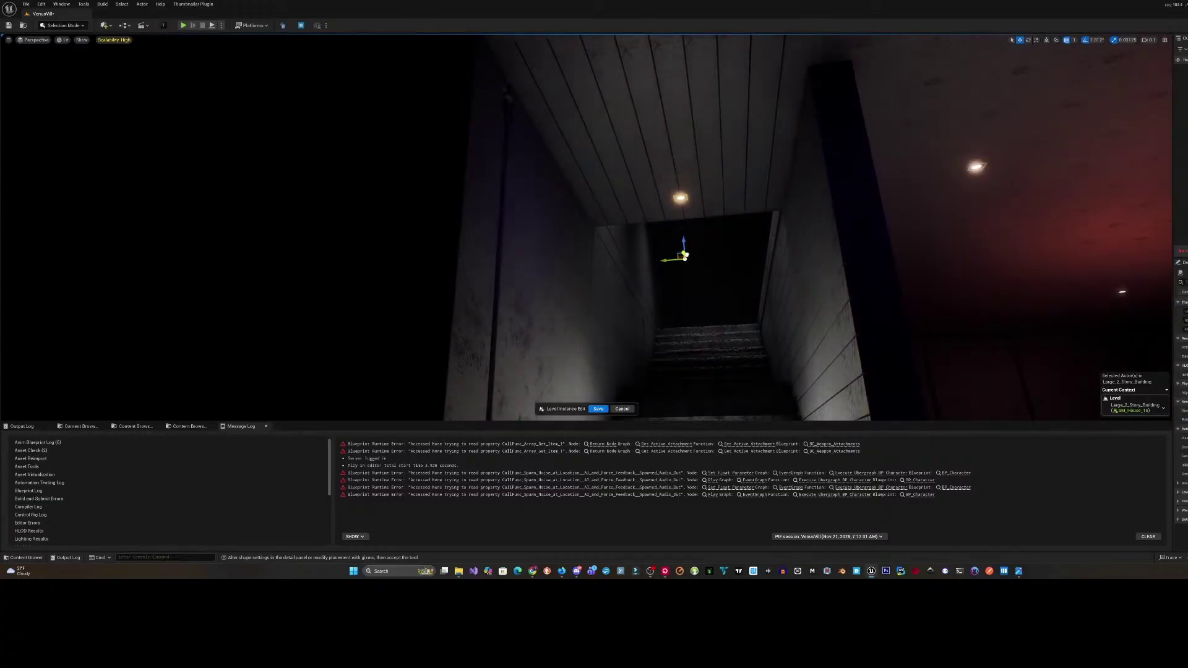
{"action": "right_click_drag", "start_coordinate": [689, 256], "coordinate": [718, 378]}
{"action": "right_click", "coordinate": [690, 256]}
{"action": "right_click_drag", "start_coordinate": [682, 232], "coordinate": [711, 109]}
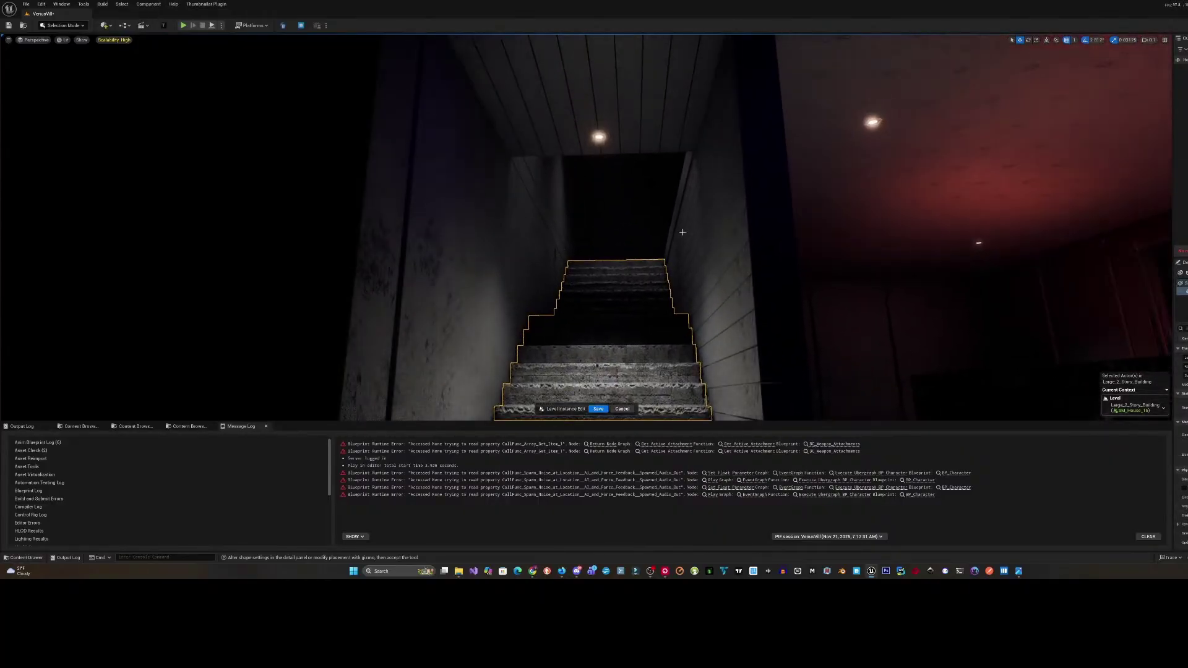
{"action": "left_click", "coordinate": [598, 409]}
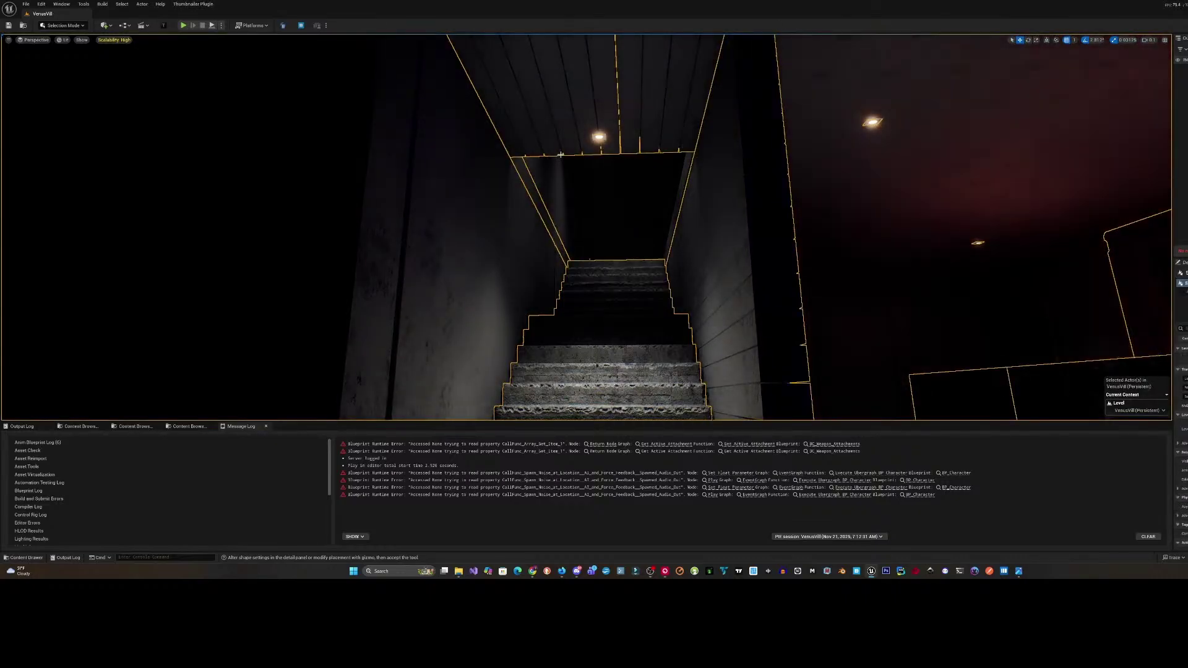
- Play-test the level in the viewport to check the shortened stairwell ceiling and its light, and end the session
{"action": "key", "text": "alt+p"}
{"action": "key", "text": "w"}
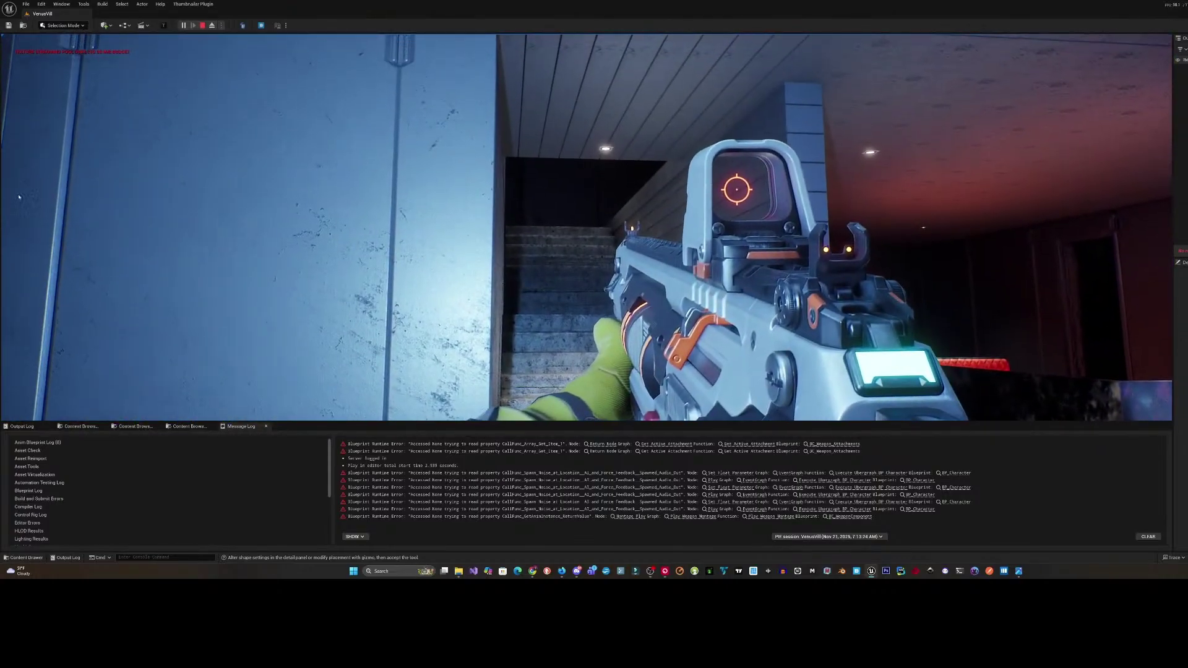
{"action": "key", "text": "Escape"}
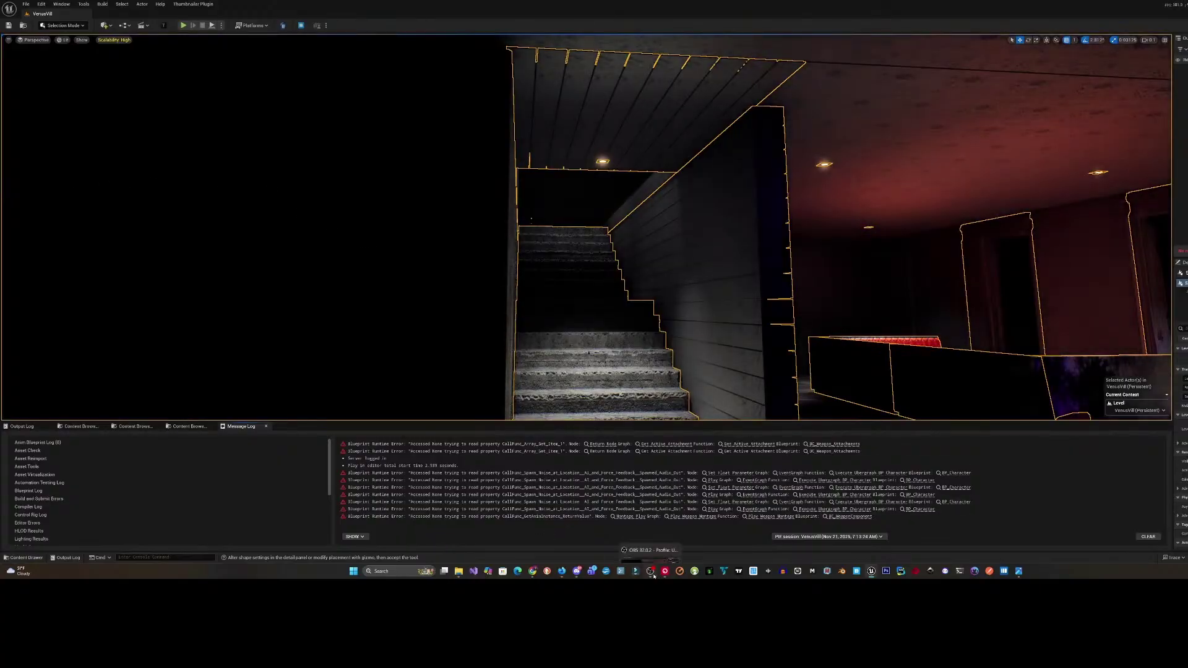
- Switch to OBS Studio and bring its window in front of the browser
{"action": "left_click", "coordinate": [654, 574]}
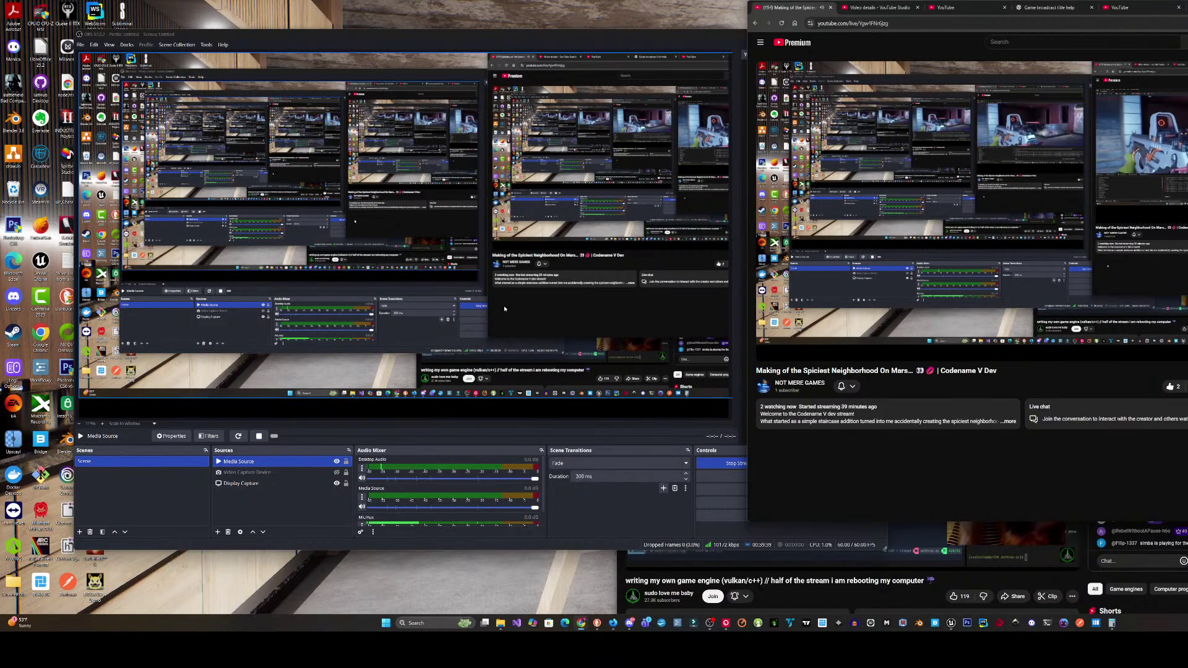
{"action": "left_click", "coordinate": [488, 418]}
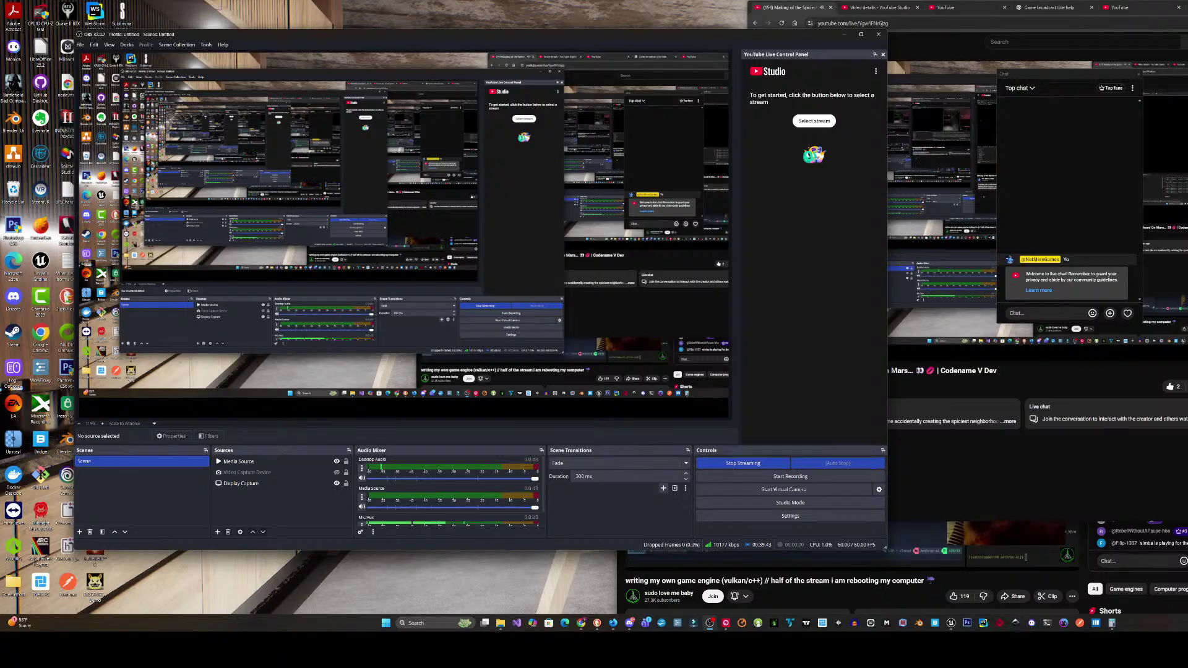